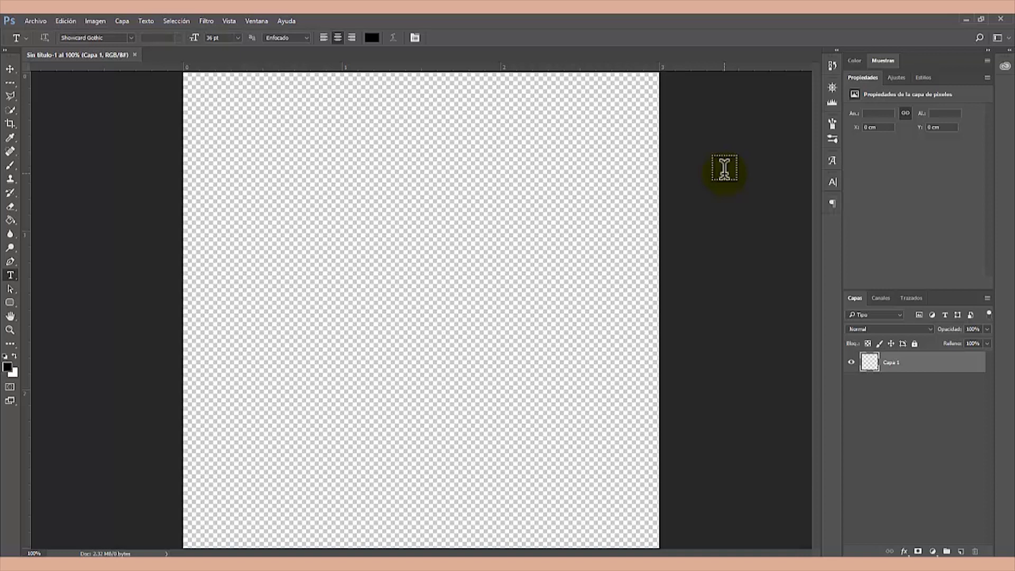
Add a new layer and fill it with the light grey colour e3e2e4 using the Paint Bucket.
{"action": "left_click", "coordinate": [961, 551]}
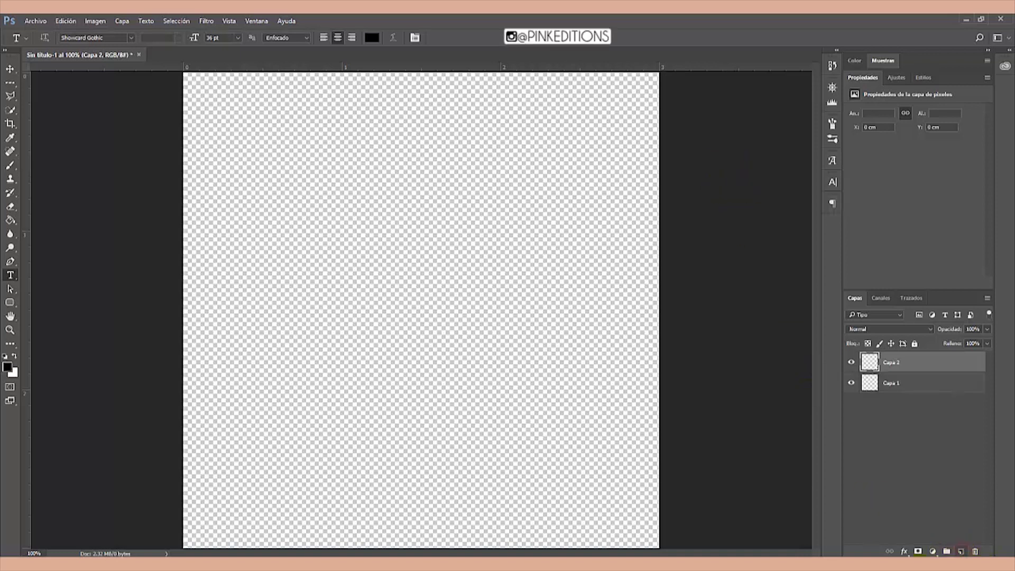
{"action": "left_click", "coordinate": [14, 351]}
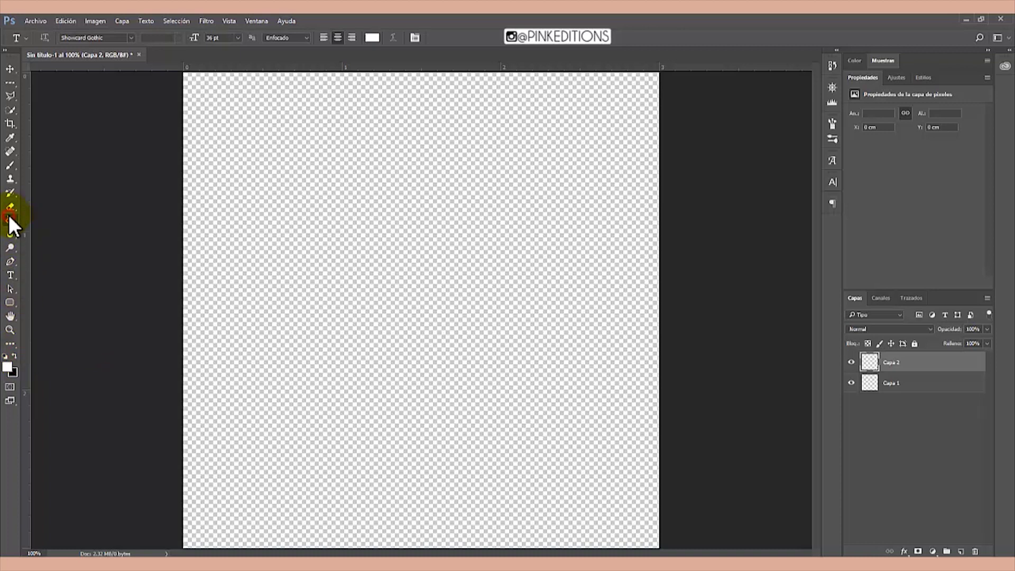
{"action": "left_click", "coordinate": [9, 218]}
{"action": "left_click", "coordinate": [7, 364]}
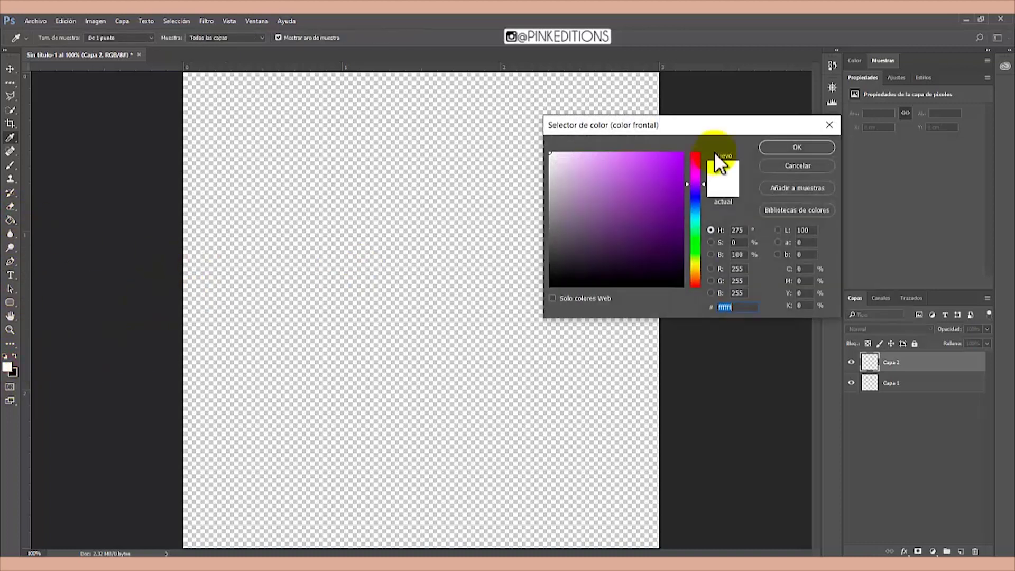
{"action": "left_click_drag", "start_coordinate": [557, 158], "coordinate": [551, 167]}
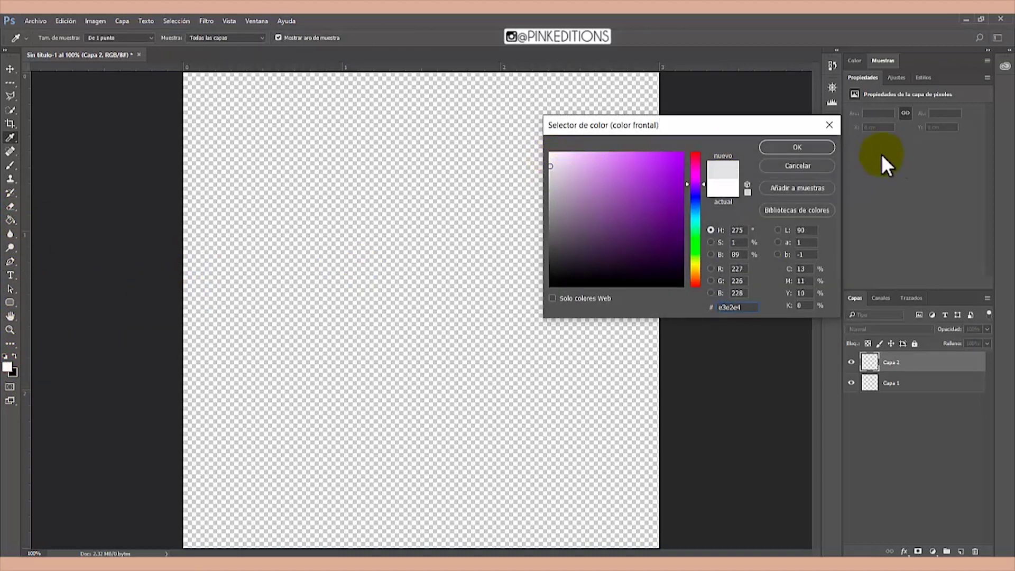
{"action": "left_click", "coordinate": [814, 146]}
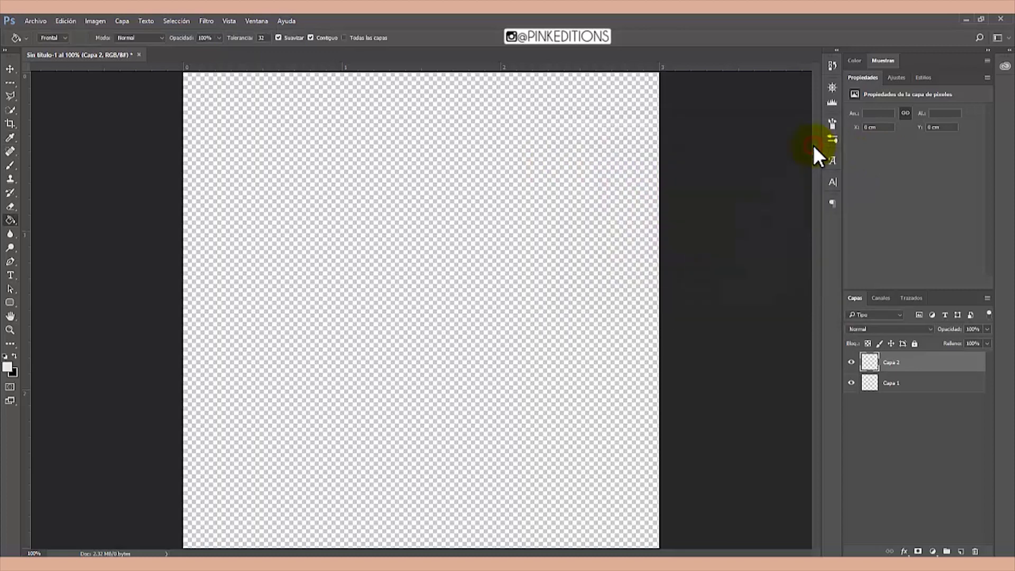
{"action": "left_click", "coordinate": [528, 236]}
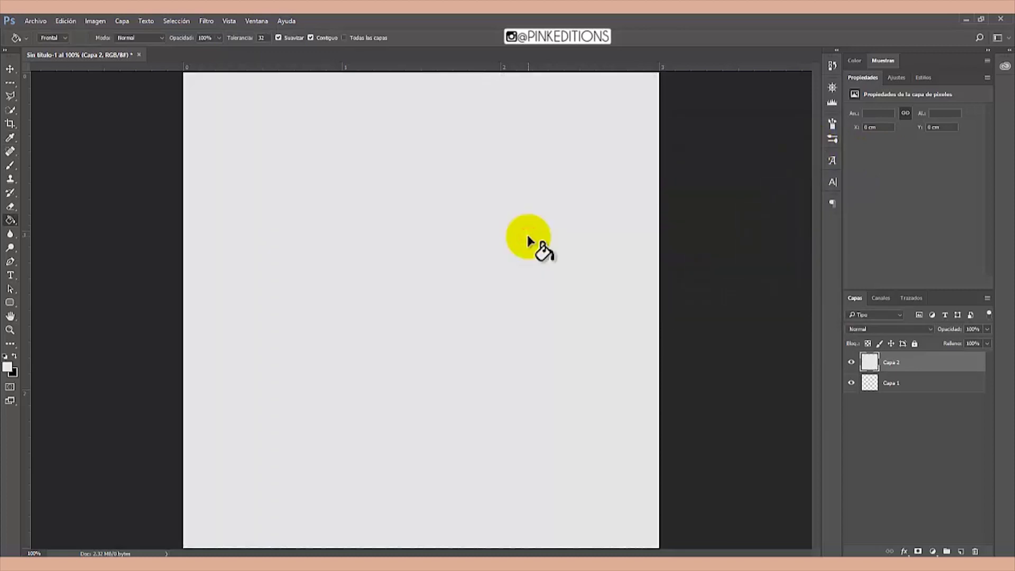
Add another new layer and set the foreground colour to the orange-brown 9f5223.
{"action": "left_click", "coordinate": [961, 551]}
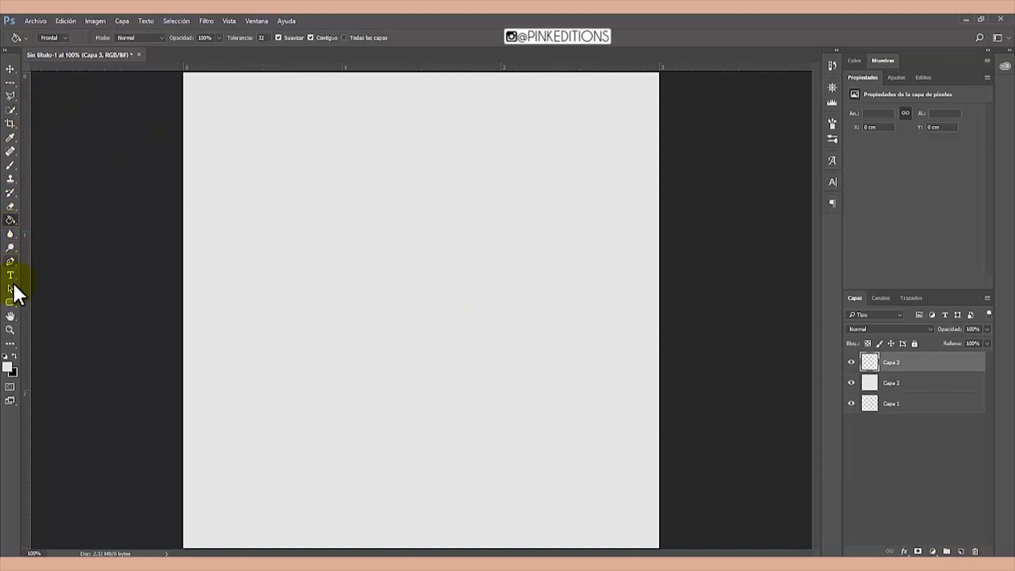
{"action": "left_click", "coordinate": [6, 369]}
{"action": "left_click_drag", "start_coordinate": [690, 202], "coordinate": [698, 256]}
{"action": "type", "text": "9f5223"}
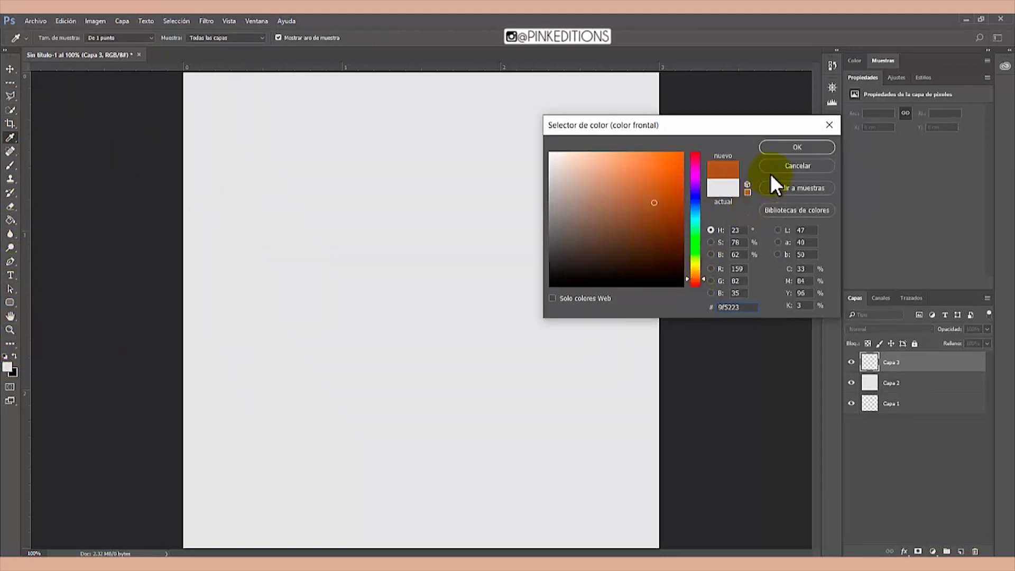
{"action": "left_click", "coordinate": [775, 147]}
{"action": "key", "text": "g"}
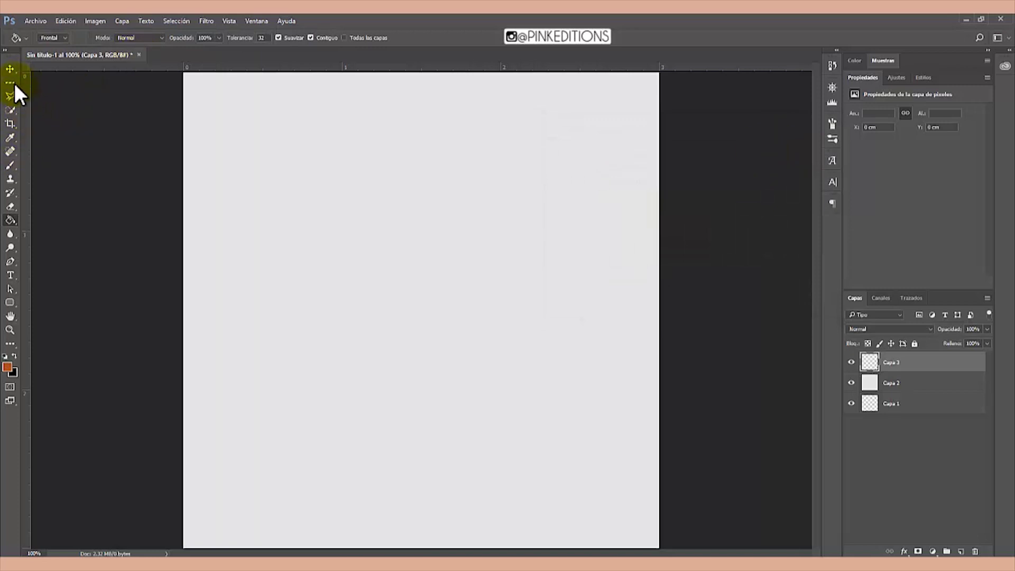
Fill a thin full-width rectangular selection along the canvas's upper edge with the orange-brown, and lower the layer's opacity to 58%.
{"action": "left_click_drag", "start_coordinate": [13, 79], "coordinate": [40, 84]}
{"action": "left_click", "coordinate": [40, 83]}
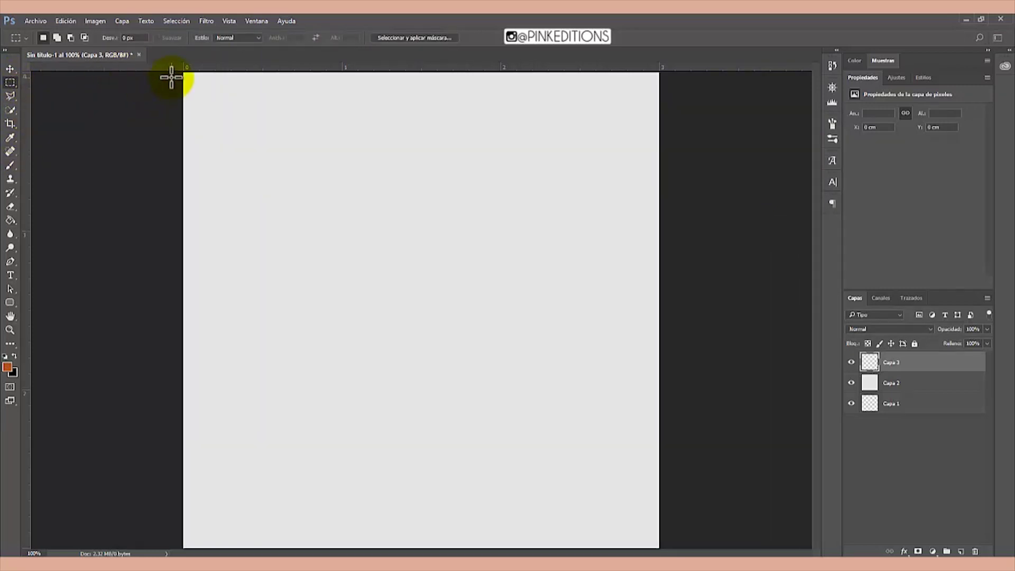
{"action": "left_click_drag", "start_coordinate": [182, 73], "coordinate": [437, 121]}
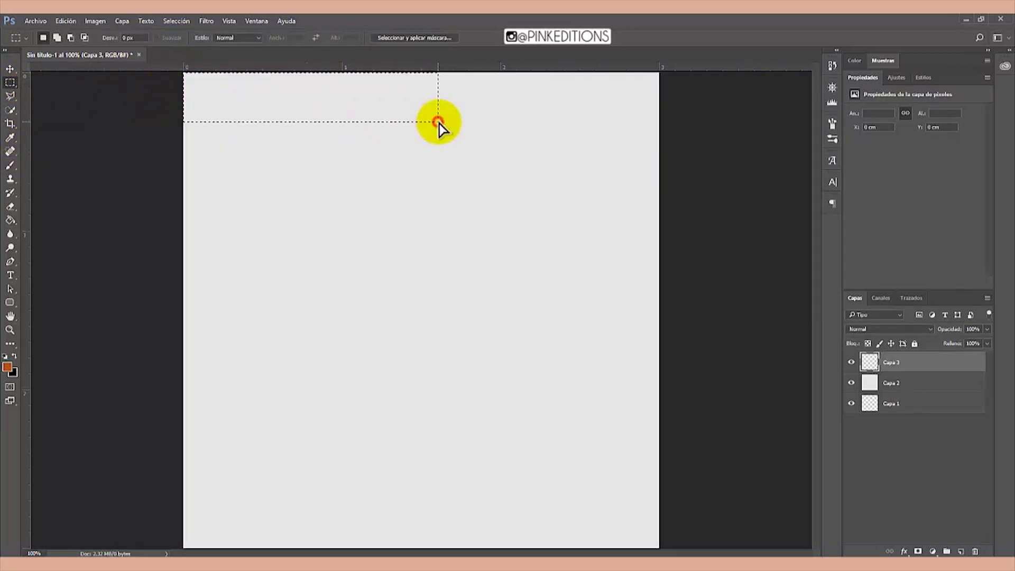
{"action": "left_click", "coordinate": [500, 103]}
{"action": "left_click_drag", "start_coordinate": [668, 102], "coordinate": [11, 77]}
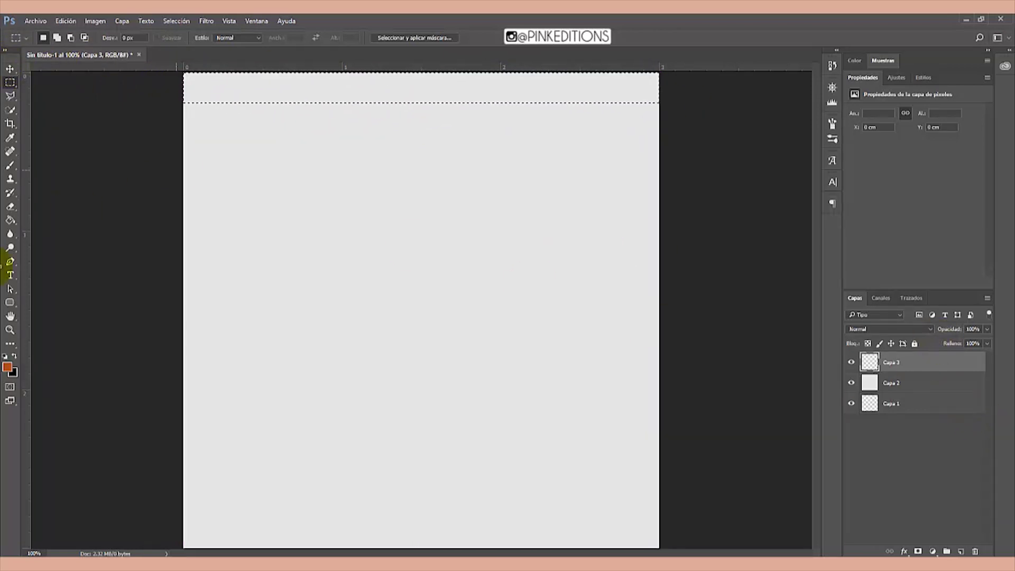
{"action": "left_click", "coordinate": [11, 221]}
{"action": "left_click", "coordinate": [329, 87]}
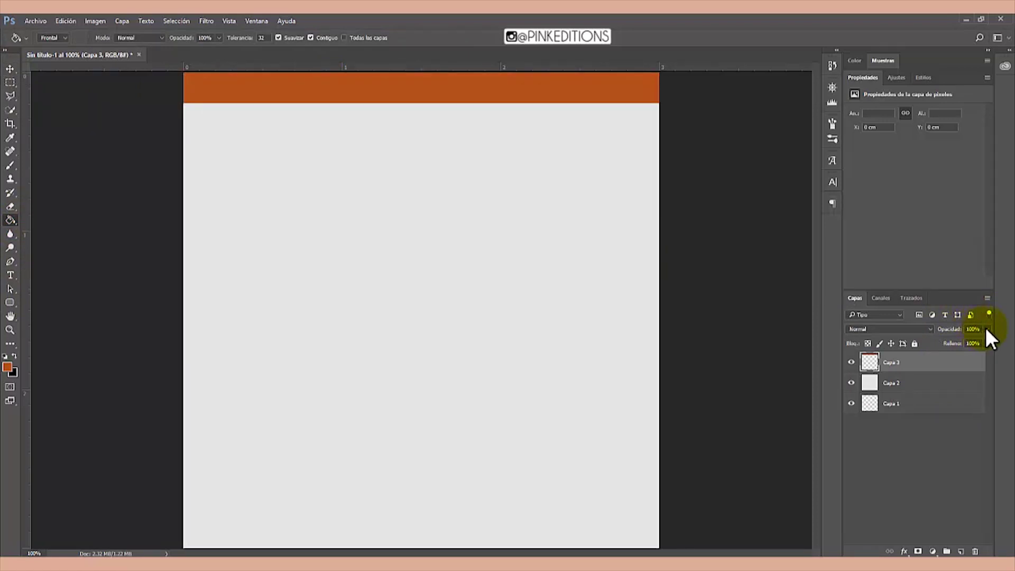
{"action": "left_click", "coordinate": [965, 342]}
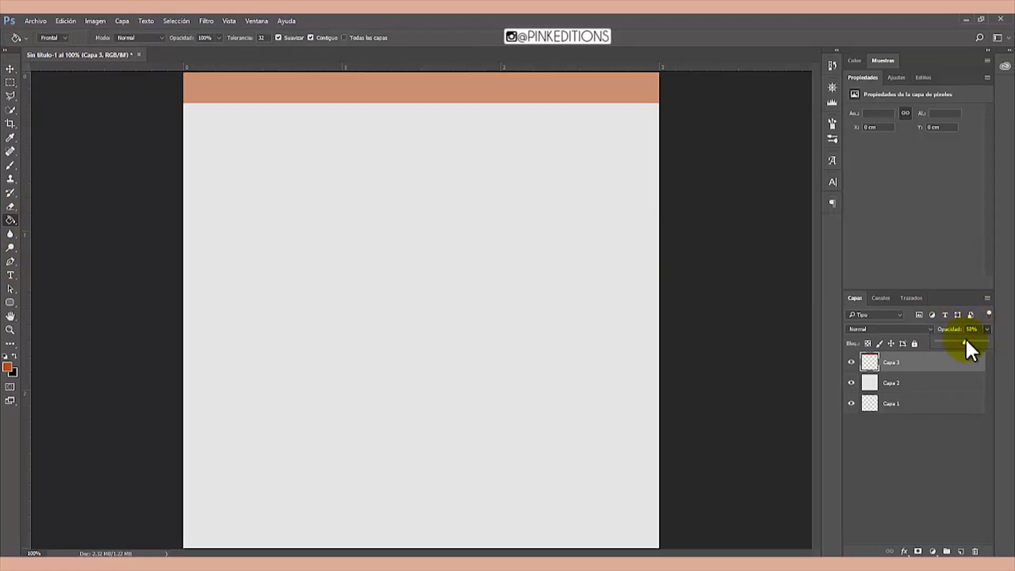
Draw an orange-brown rounded rectangle about 245 by 356 px with a 10 px radius below the strip, near the canvas's left edge.
{"action": "left_click", "coordinate": [961, 551]}
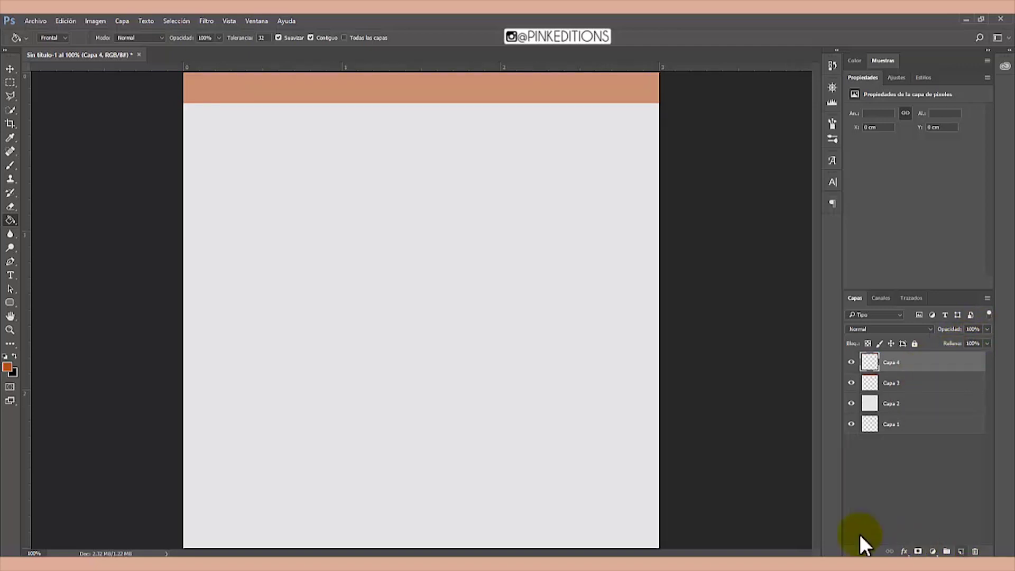
{"action": "left_click", "coordinate": [17, 299]}
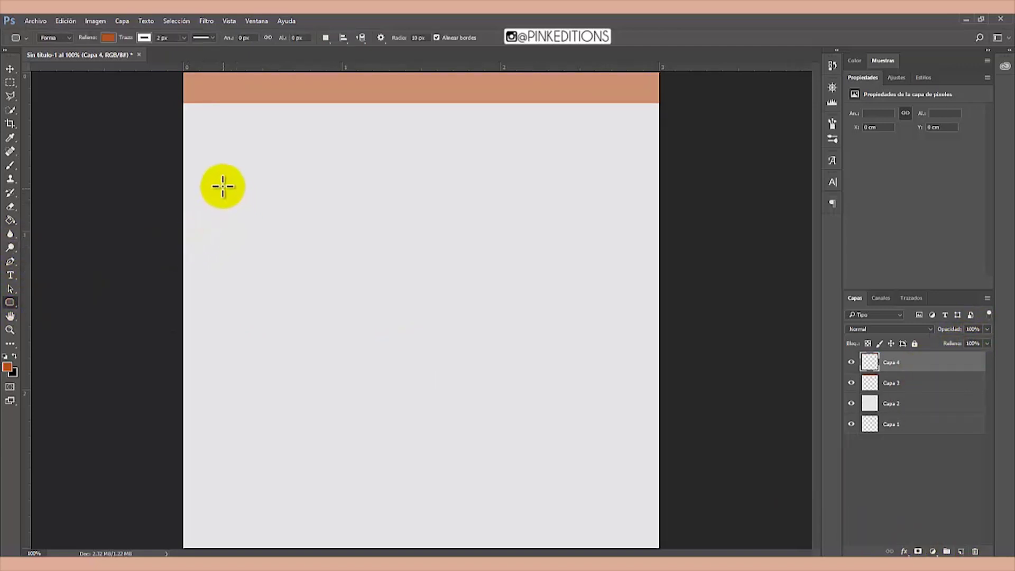
{"action": "left_click_drag", "start_coordinate": [221, 138], "coordinate": [348, 325]}
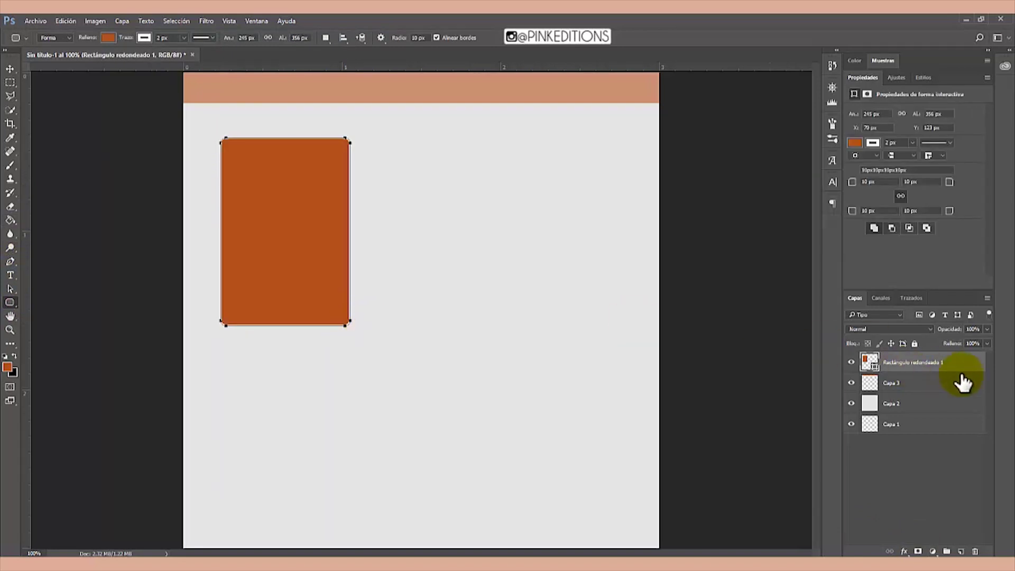
Open the portrait photo files, leaving their missing RGB profiles unmodified.
{"action": "left_click", "coordinate": [32, 21]}
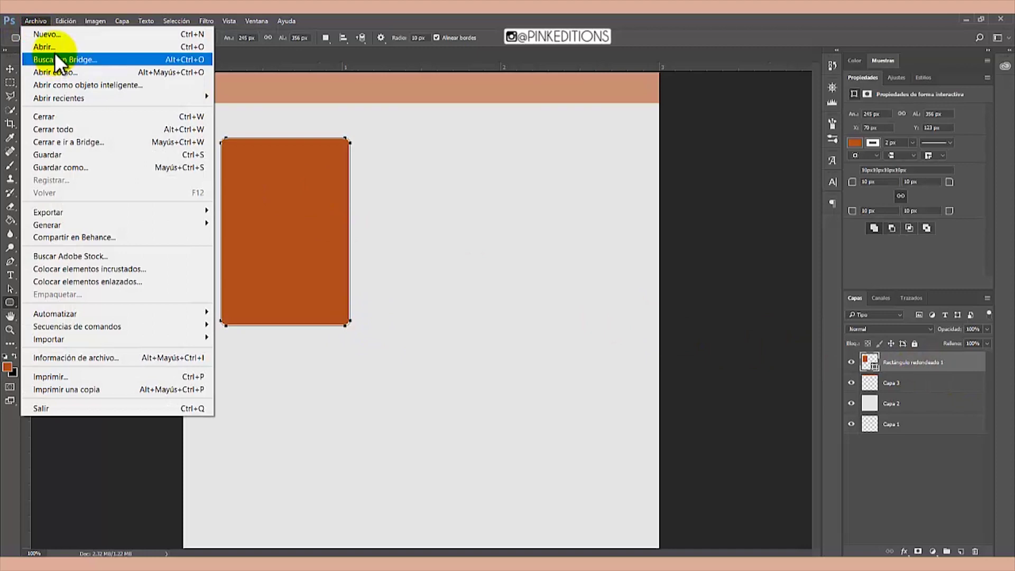
{"action": "left_click", "coordinate": [55, 47]}
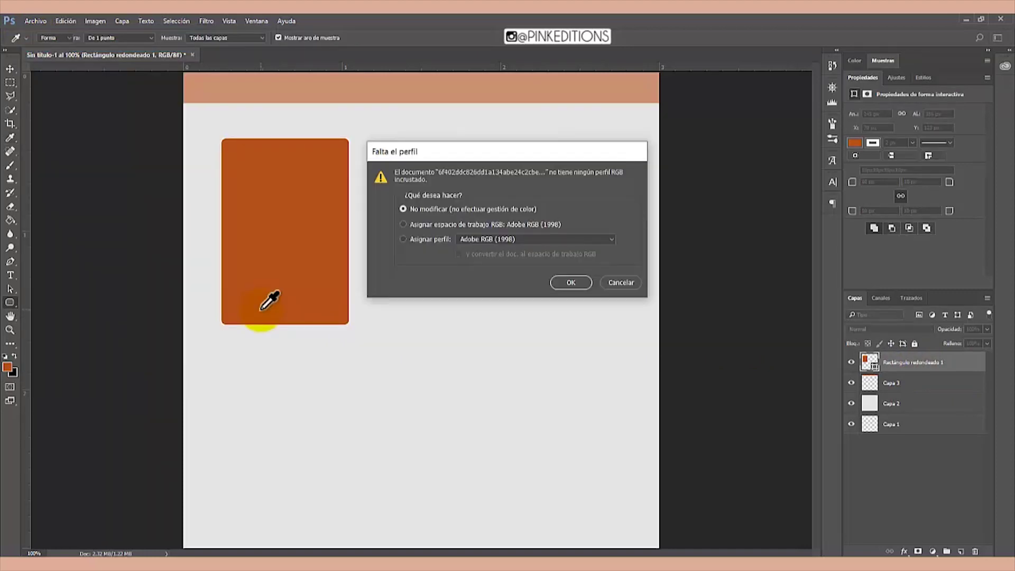
{"action": "key", "text": "Return"}
{"action": "key", "text": "Return"}
{"action": "key", "text": "Return"}
{"action": "key", "text": "Return"}
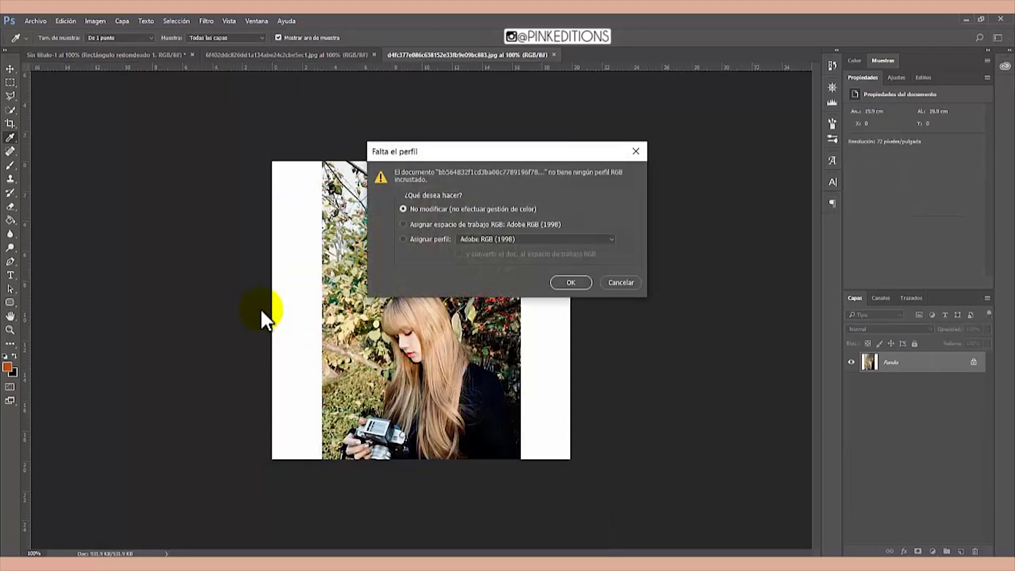
{"action": "key", "text": "Return"}
{"action": "key", "text": "Return"}
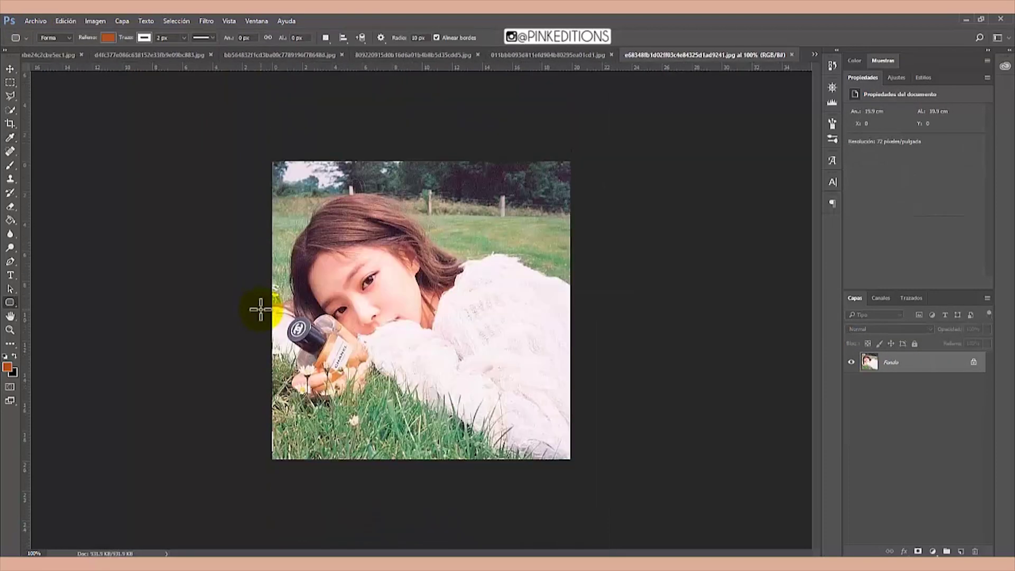
Copy the photo of the woman holding a camera among red berries into Sin título-1 as a layer, and close its source file.
{"action": "left_click", "coordinate": [526, 55]}
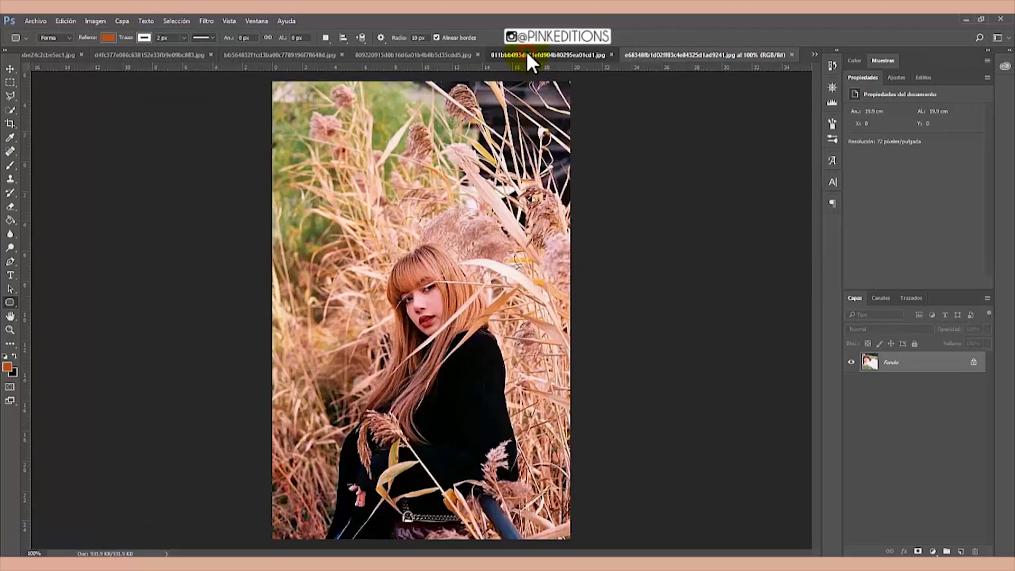
{"action": "left_click_drag", "start_coordinate": [525, 55], "coordinate": [103, 143]}
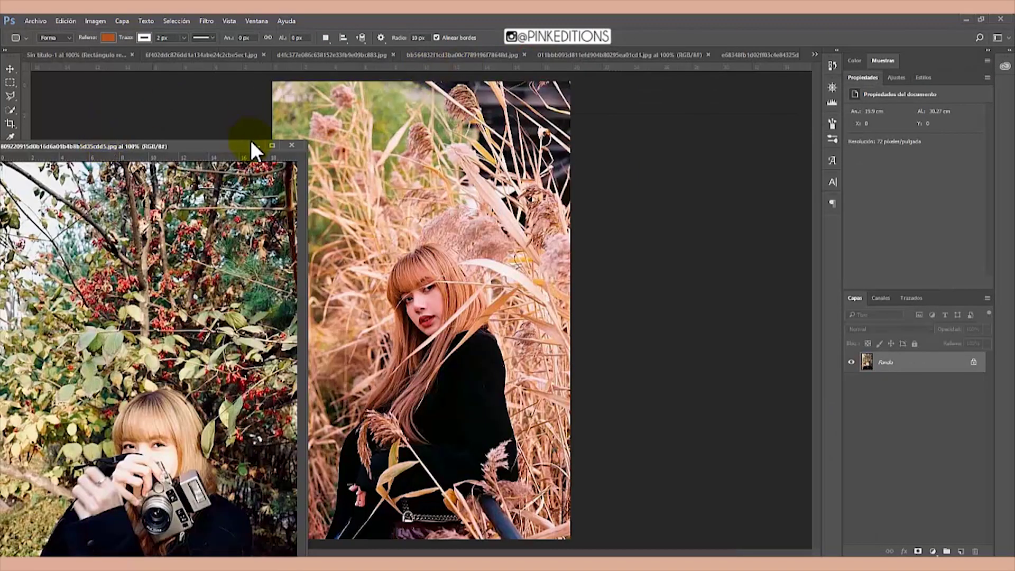
{"action": "left_click", "coordinate": [54, 55]}
{"action": "left_click", "coordinate": [189, 146]}
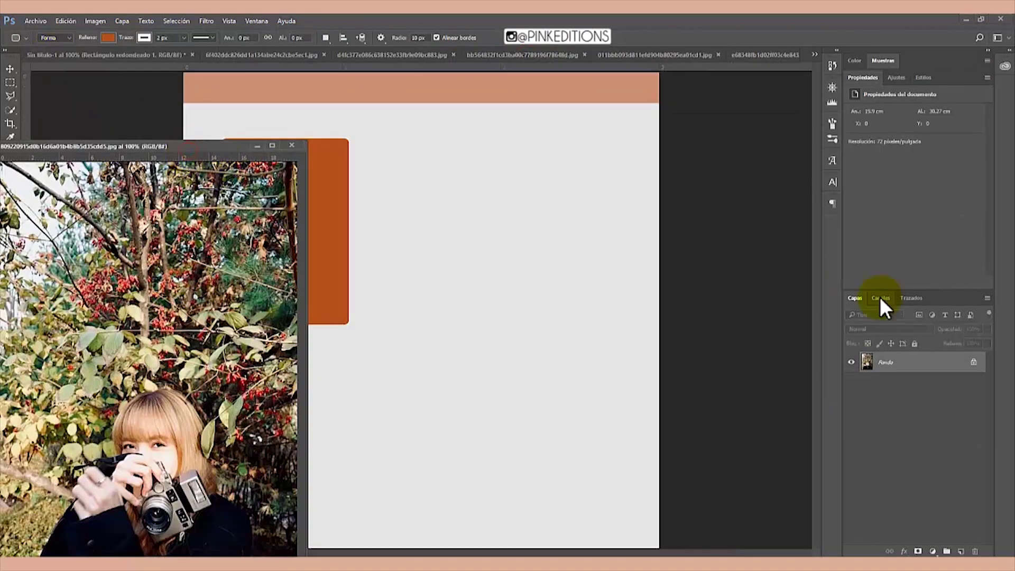
{"action": "left_click_drag", "start_coordinate": [879, 359], "coordinate": [340, 252]}
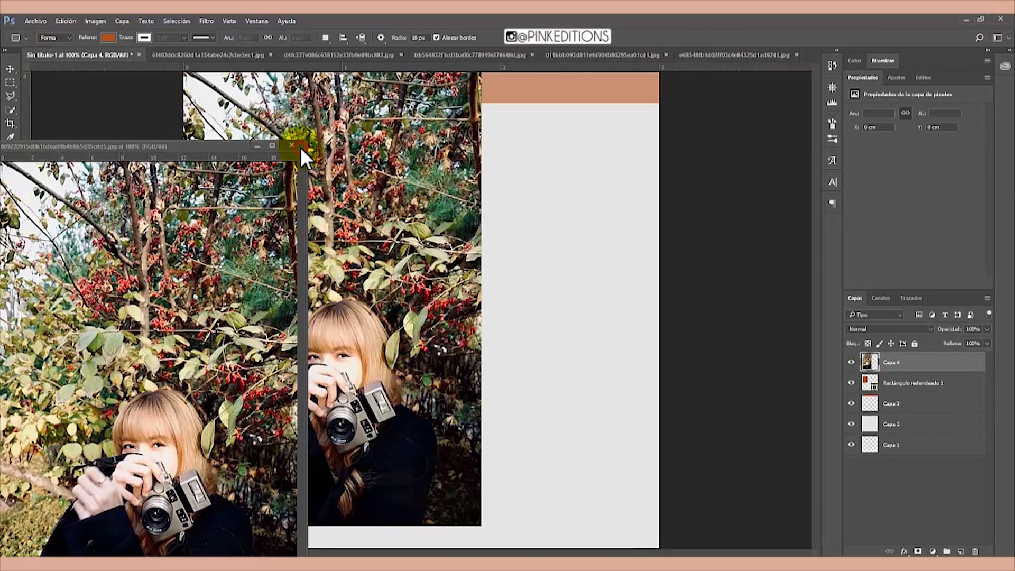
{"action": "left_click", "coordinate": [300, 147]}
Copy the photo of the woman among the dry reeds into Sin título-1 as a layer, and close its source file.
{"action": "left_click_drag", "start_coordinate": [593, 54], "coordinate": [165, 163]}
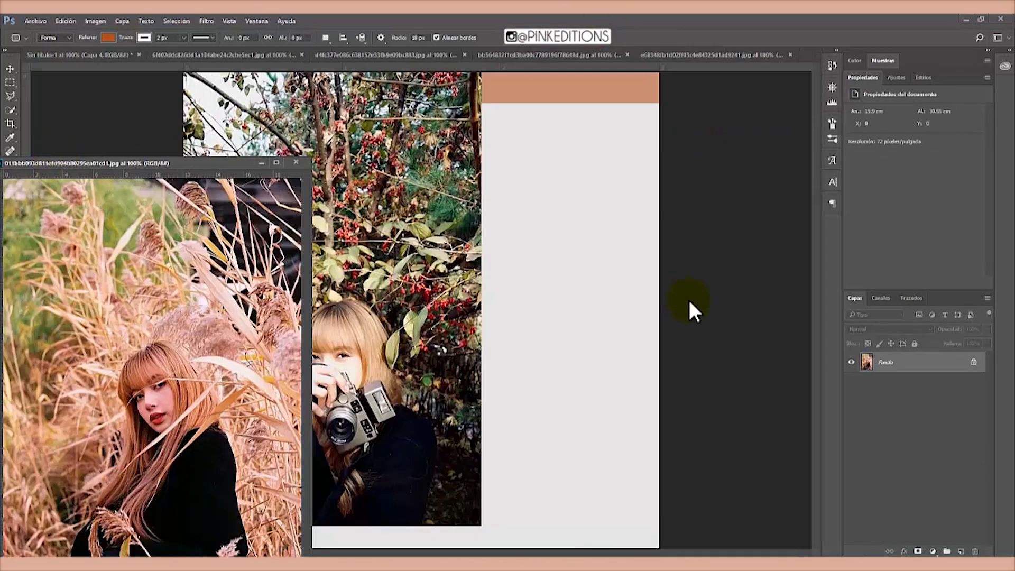
{"action": "left_click_drag", "start_coordinate": [877, 362], "coordinate": [607, 280]}
{"action": "left_click", "coordinate": [263, 163]}
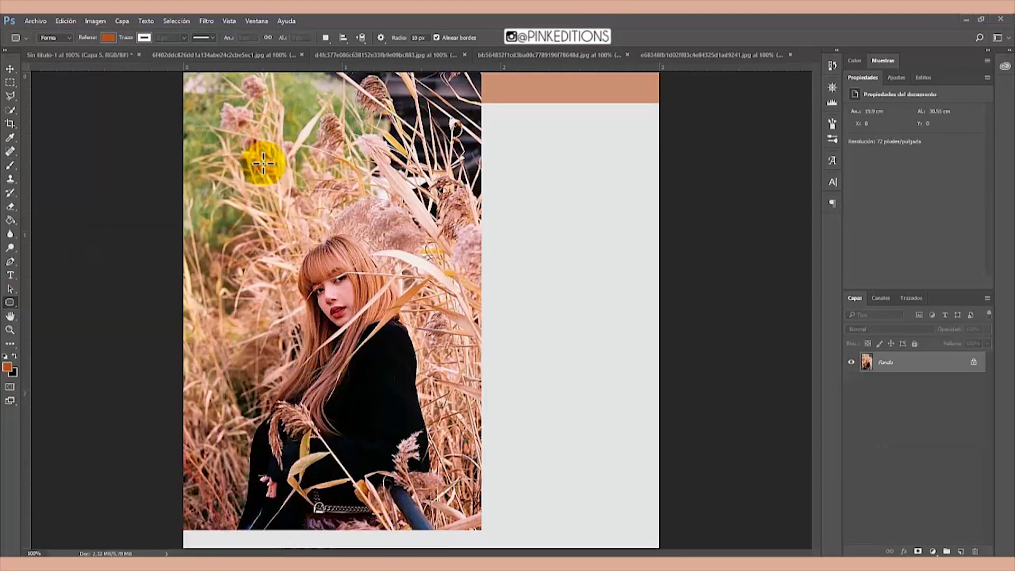
Duplicate the camera photo layer Capa 4 and scale the copy down, hiding Capa 5 and the original Capa 4.
{"action": "left_click", "coordinate": [850, 362]}
{"action": "left_click", "coordinate": [893, 383]}
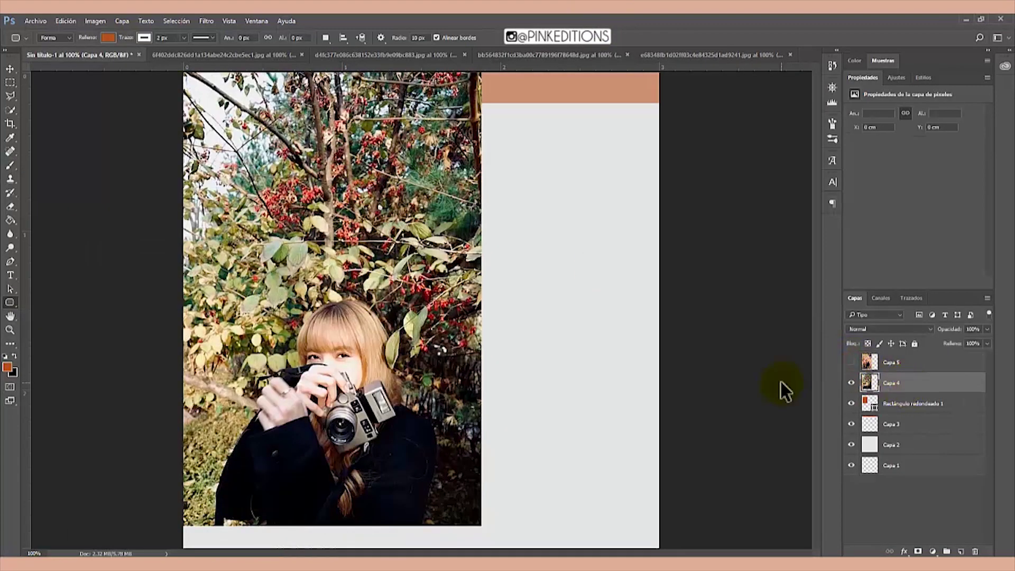
{"action": "key", "text": "ctrl+j"}
{"action": "key", "text": "ctrl+t"}
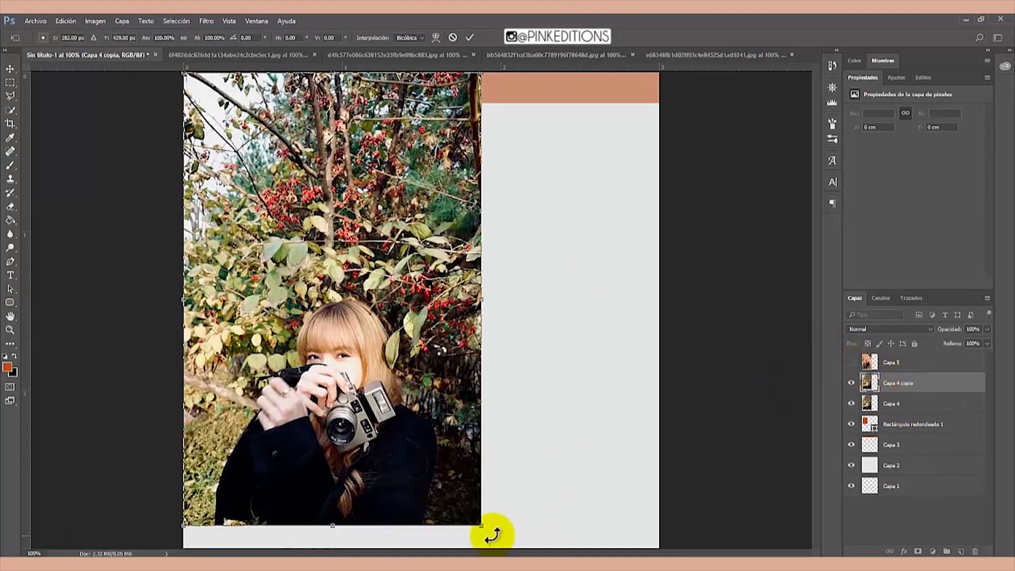
{"action": "left_click_drag", "start_coordinate": [476, 525], "coordinate": [390, 410]}
{"action": "key", "text": "Return"}
{"action": "left_click", "coordinate": [851, 403]}
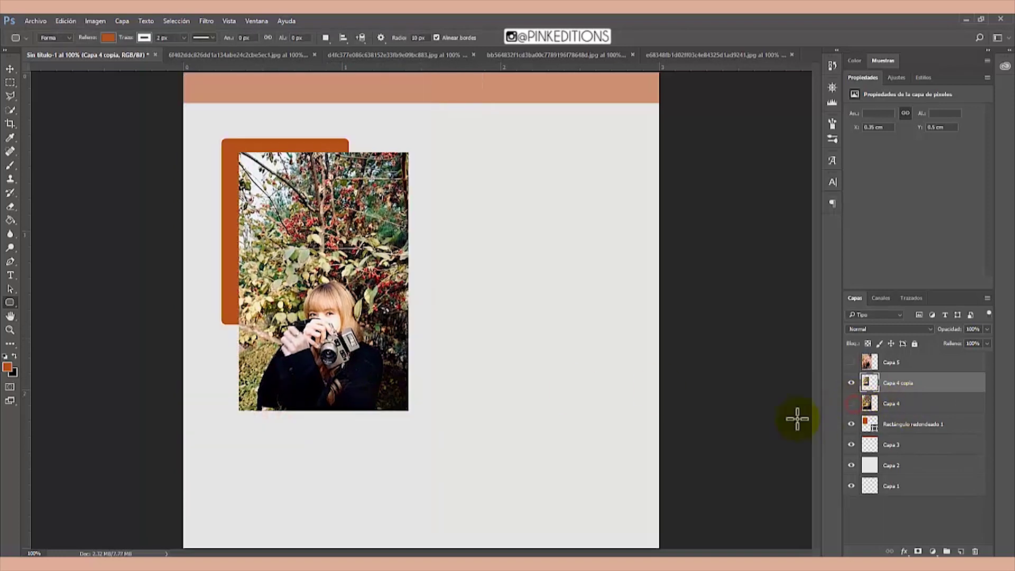
Move the reduced camera photo so that it fully covers the rounded rectangle.
{"action": "key", "text": "ctrl+t"}
{"action": "left_click_drag", "start_coordinate": [377, 269], "coordinate": [344, 224]}
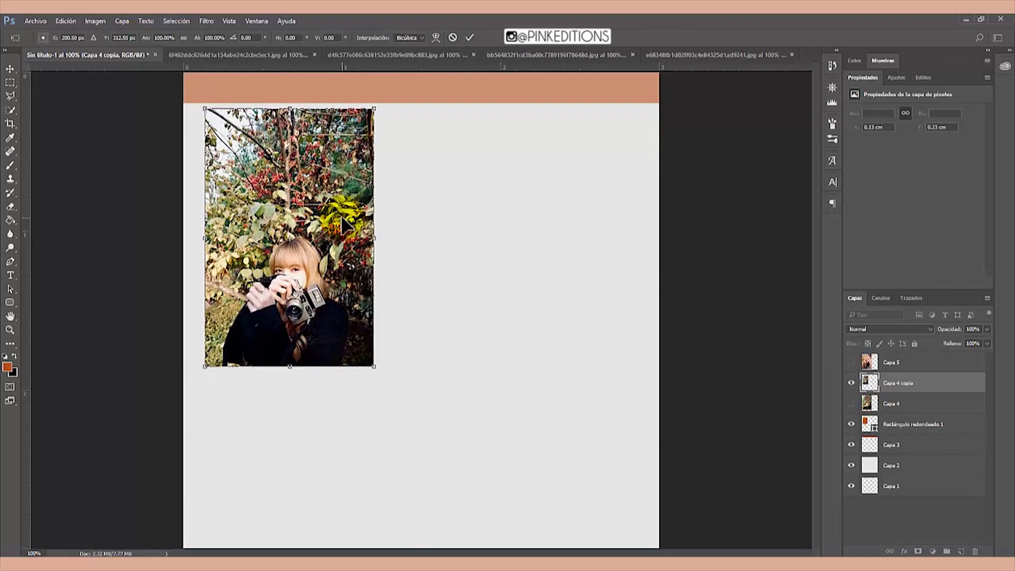
{"action": "key", "text": "Return"}
Place the Capa 4 copia layer directly above the rounded rectangle and clip it to that shape with a clipping mask.
{"action": "right_click", "coordinate": [891, 382]}
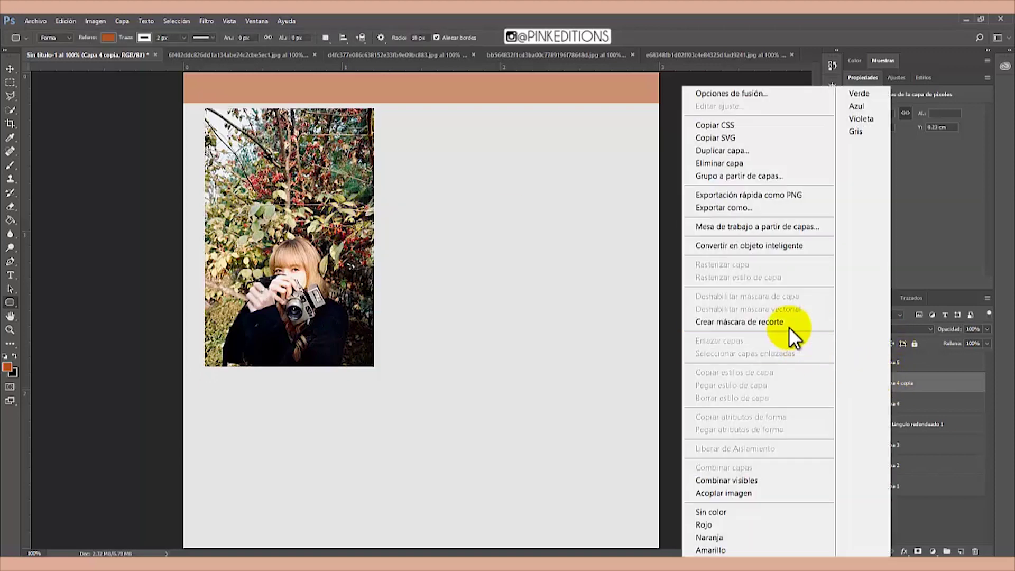
{"action": "left_click", "coordinate": [789, 323]}
{"action": "left_click_drag", "start_coordinate": [874, 382], "coordinate": [898, 418]}
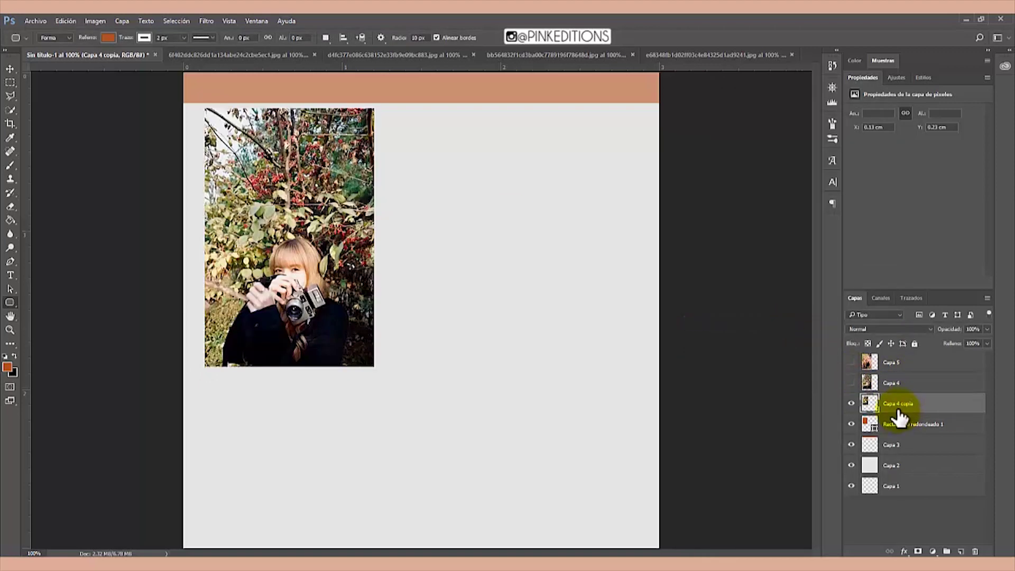
{"action": "right_click", "coordinate": [899, 407]}
{"action": "left_click", "coordinate": [782, 322]}
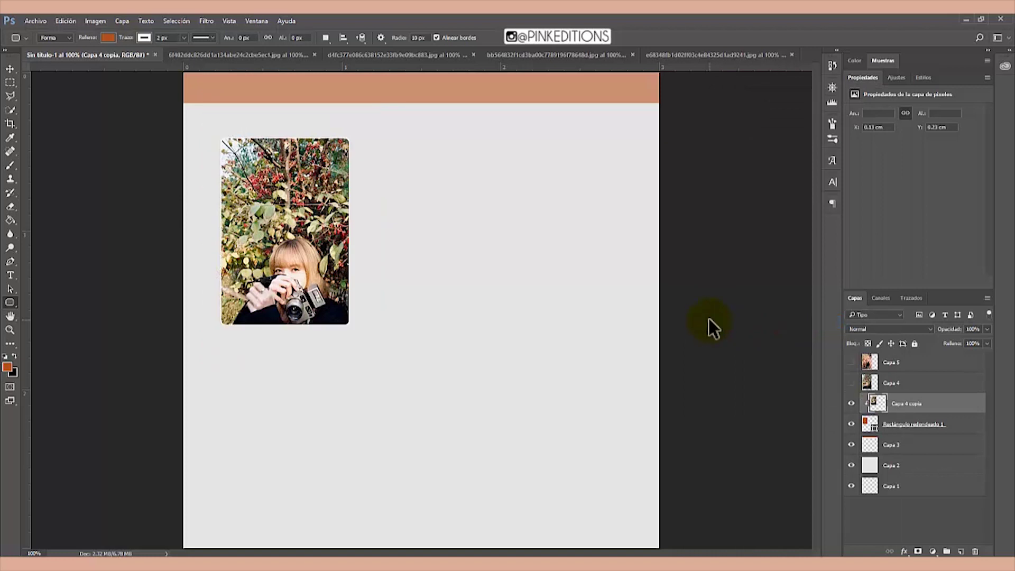
Move the clipped camera photo up and slightly left within the rounded rectangle so more of the woman is framed.
{"action": "key", "text": "ctrl+t"}
{"action": "left_click_drag", "start_coordinate": [353, 201], "coordinate": [334, 191]}
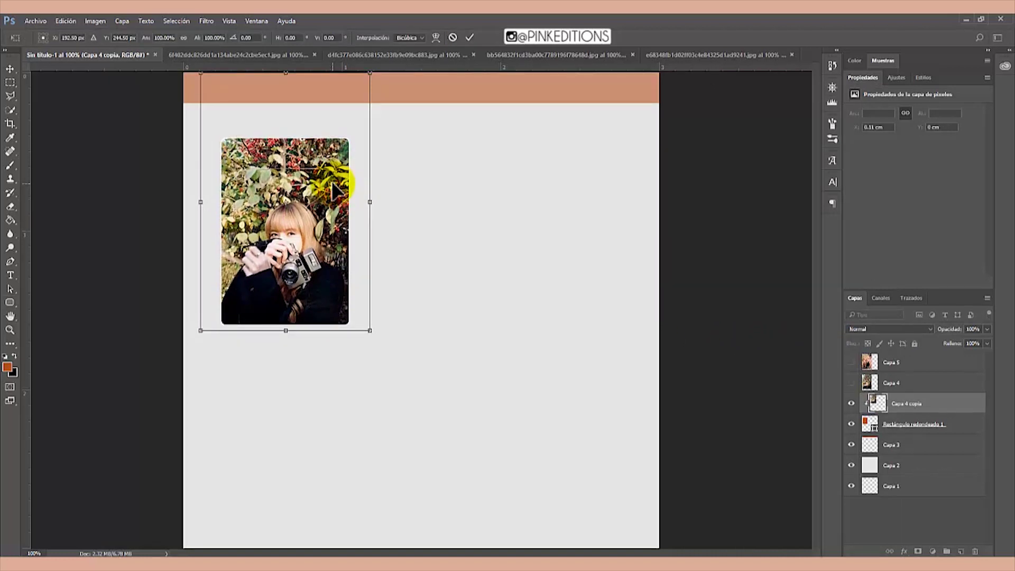
{"action": "key", "text": "u"}
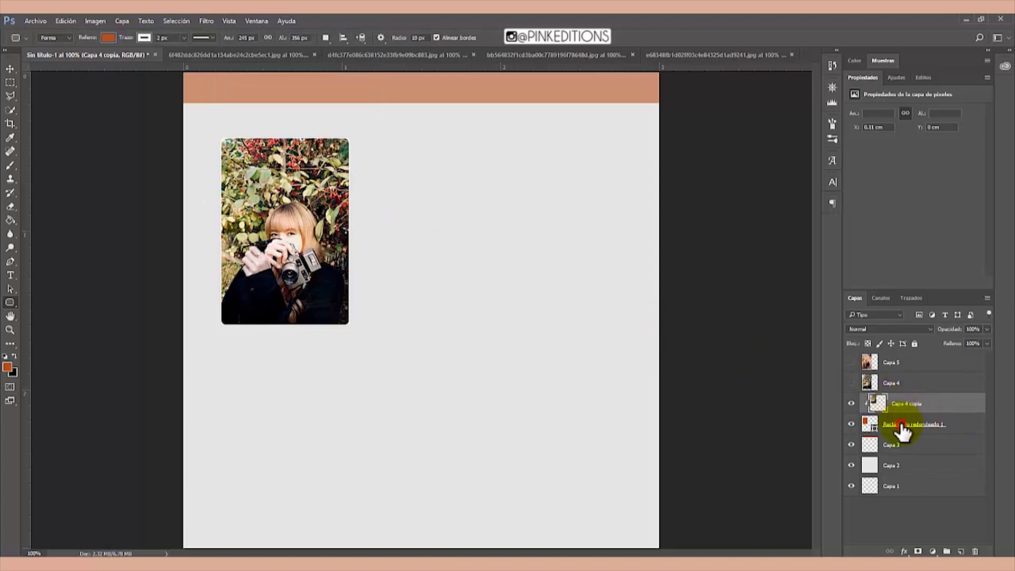
Draw an unfilled rounded rectangle of about 265 x 384 px with a 10 px radius around the camera photo, above Capa 4 copia.
{"action": "left_click", "coordinate": [900, 424]}
{"action": "left_click", "coordinate": [909, 403]}
{"action": "left_click", "coordinate": [109, 37]}
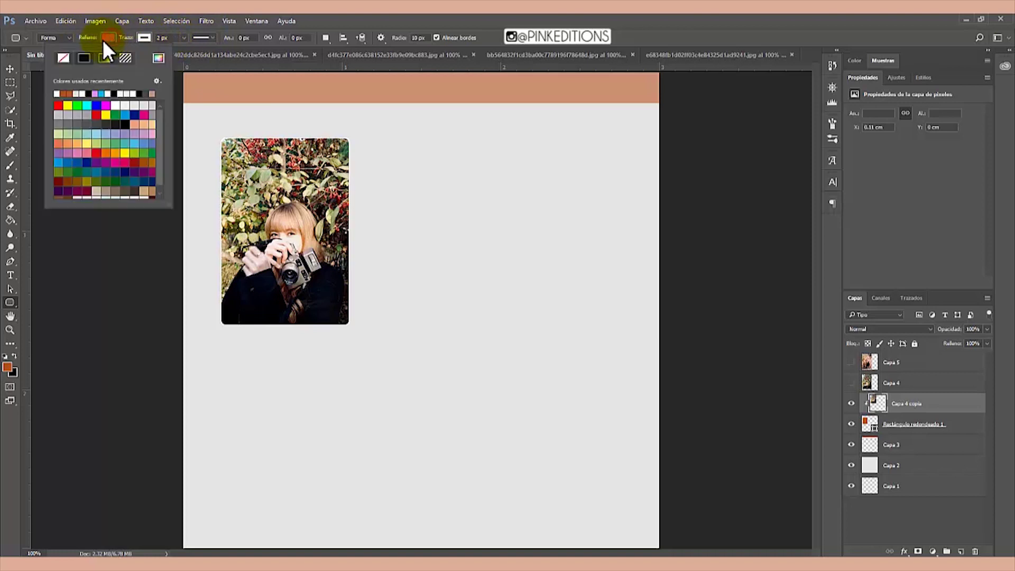
{"action": "left_click", "coordinate": [66, 57]}
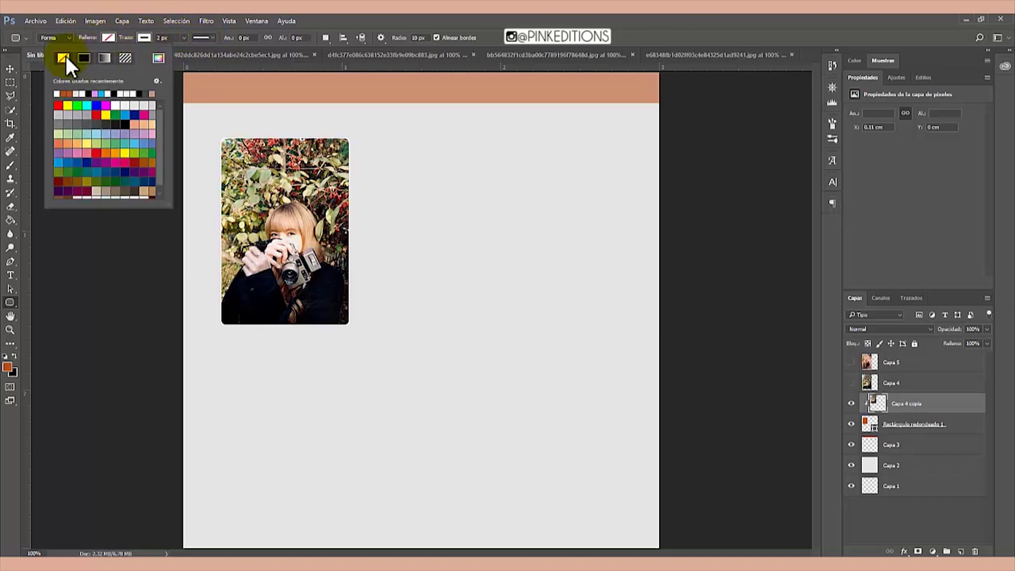
{"action": "left_click", "coordinate": [214, 131]}
{"action": "left_click_drag", "start_coordinate": [215, 130], "coordinate": [354, 333]}
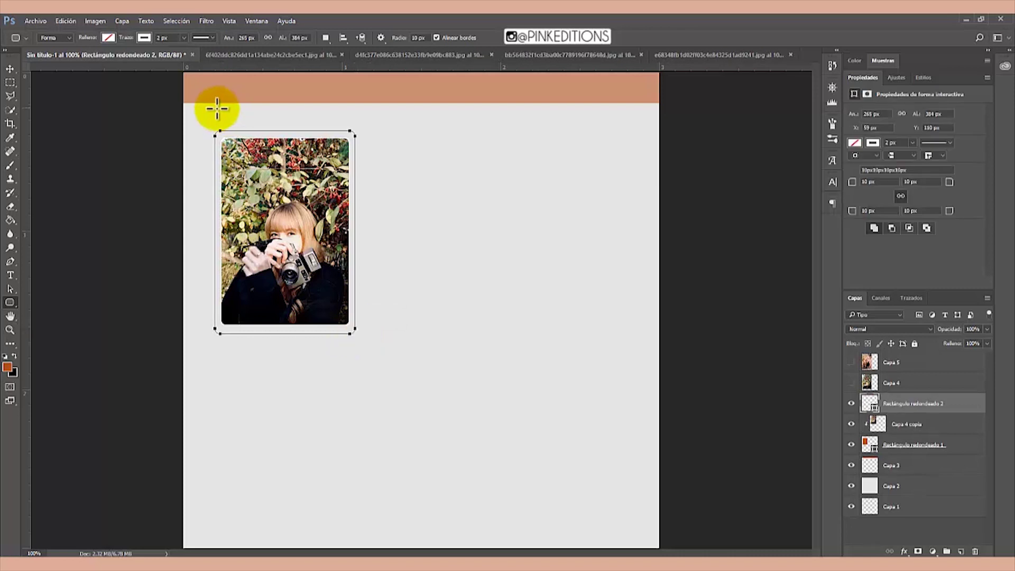
Set the stroke of the outer rounded rectangle to the recently used orange-brown colour.
{"action": "left_click", "coordinate": [144, 37]}
{"action": "left_click", "coordinate": [103, 94]}
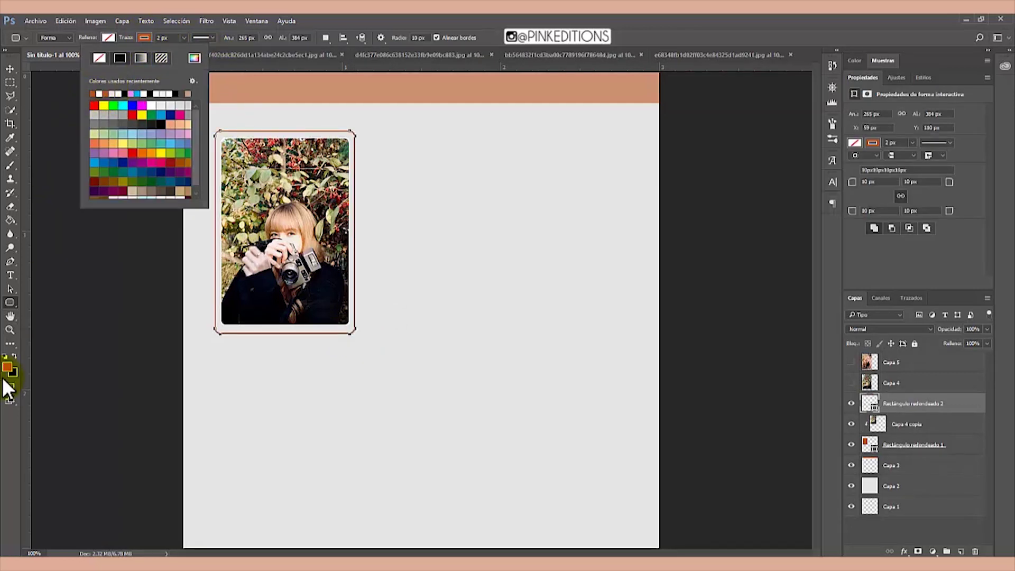
{"action": "left_click", "coordinate": [935, 403]}
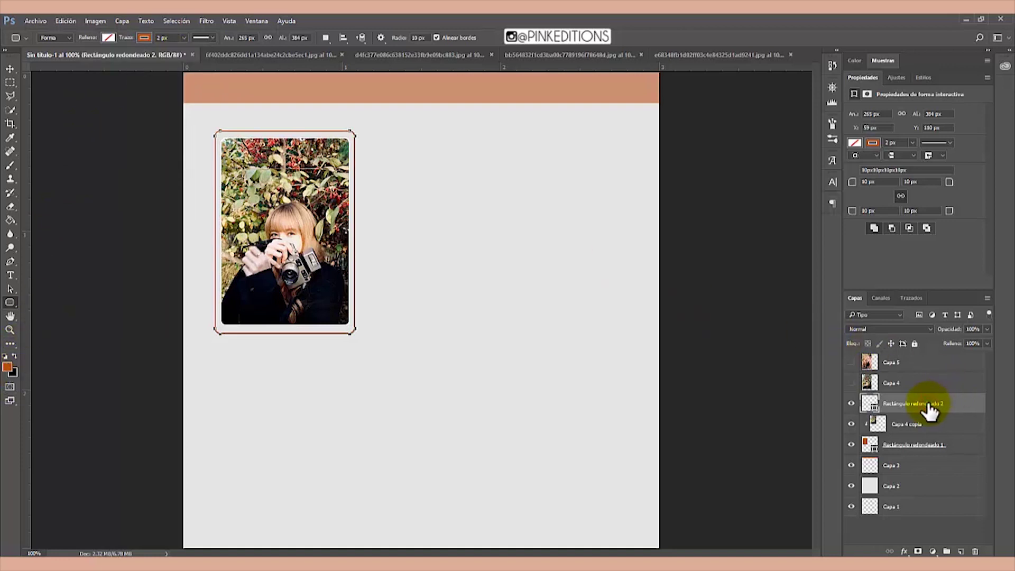
Set up the Type tool with white text in the ADAM font, with Capa 5 as the active layer.
{"action": "left_click", "coordinate": [927, 390]}
{"action": "left_click", "coordinate": [920, 364]}
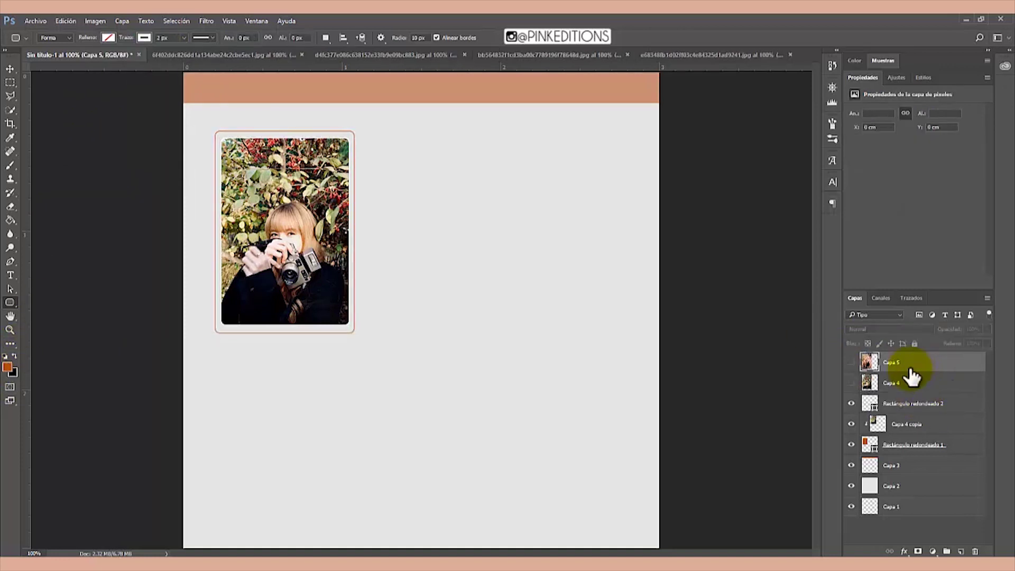
{"action": "left_click", "coordinate": [11, 275]}
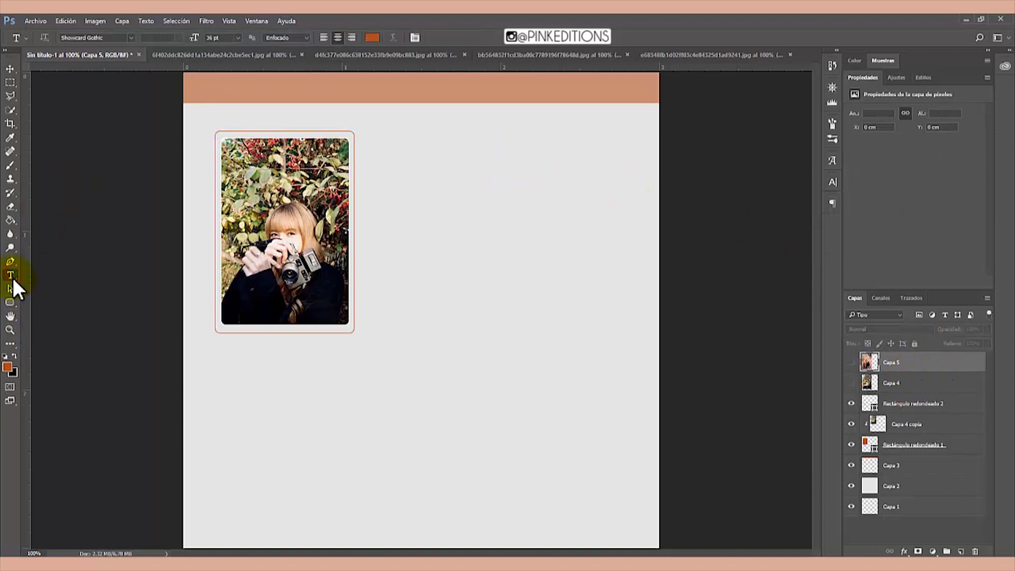
{"action": "left_click", "coordinate": [15, 355]}
{"action": "left_click", "coordinate": [8, 366]}
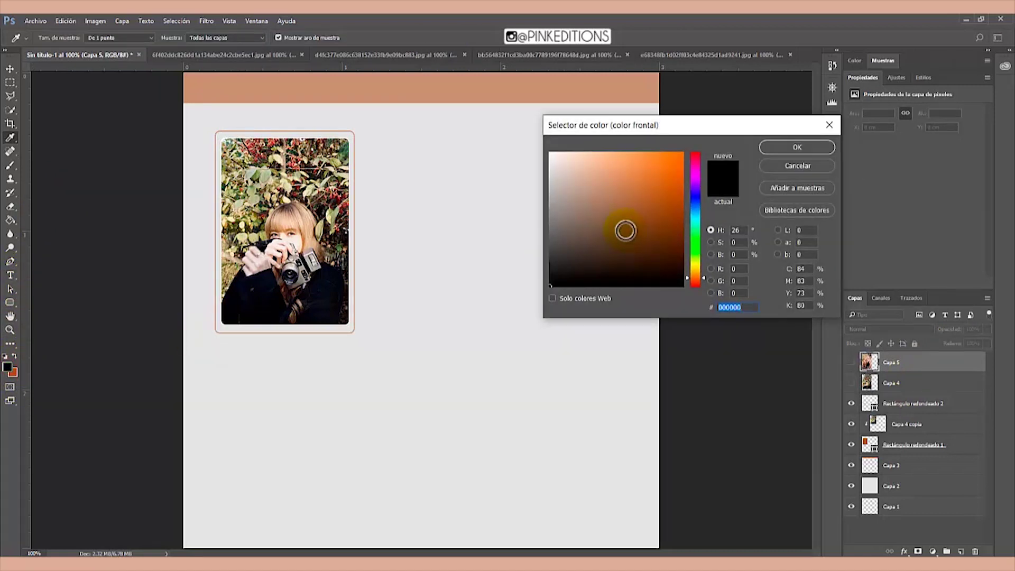
{"action": "left_click", "coordinate": [500, 131]}
{"action": "key", "text": "Return"}
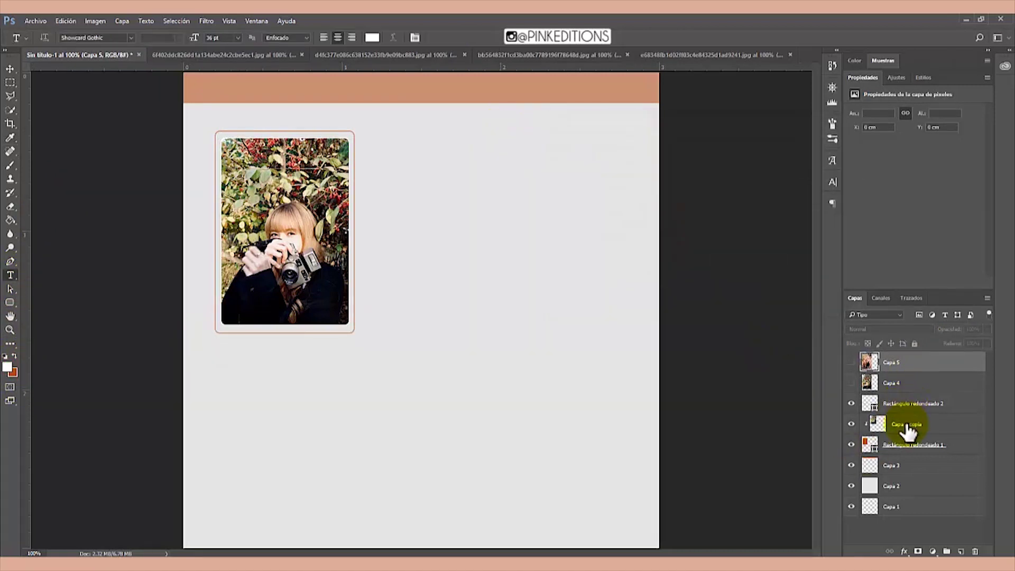
{"action": "left_click", "coordinate": [131, 38]}
{"action": "left_click", "coordinate": [173, 79]}
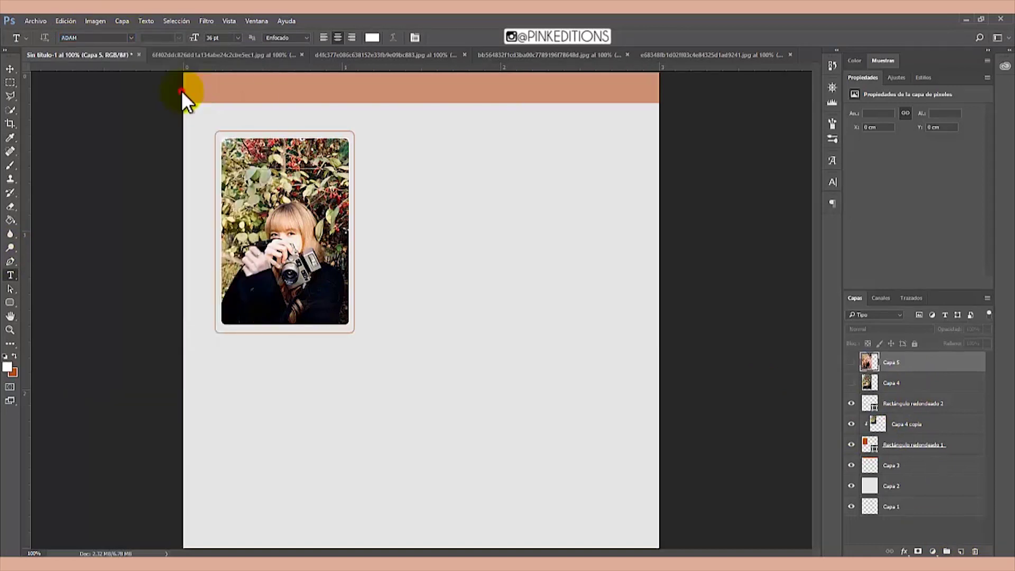
Add the text HOME at 6 pt near the left end of the orange-brown header strip.
{"action": "left_click", "coordinate": [209, 88]}
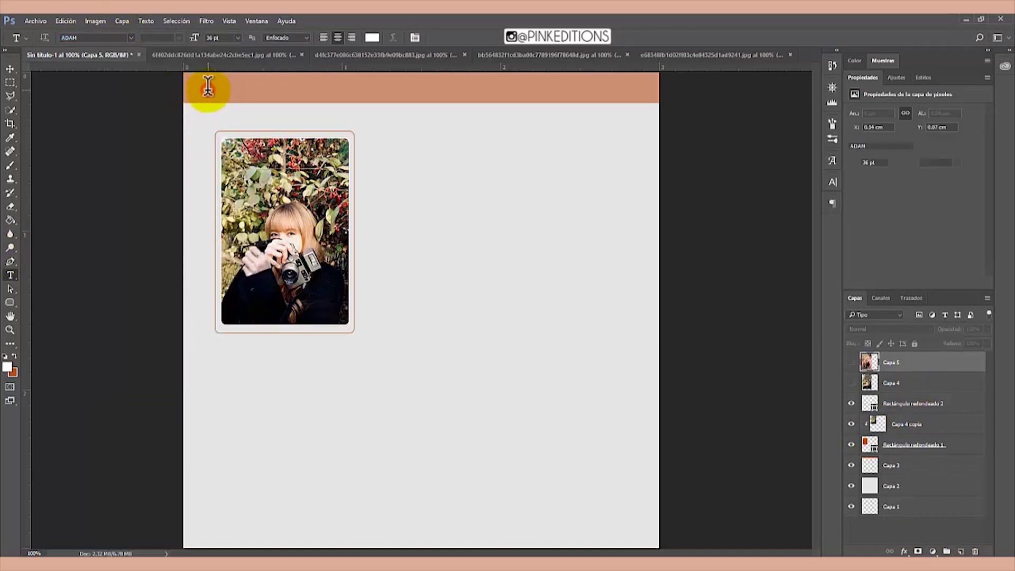
{"action": "left_click", "coordinate": [239, 36]}
{"action": "left_click", "coordinate": [242, 62]}
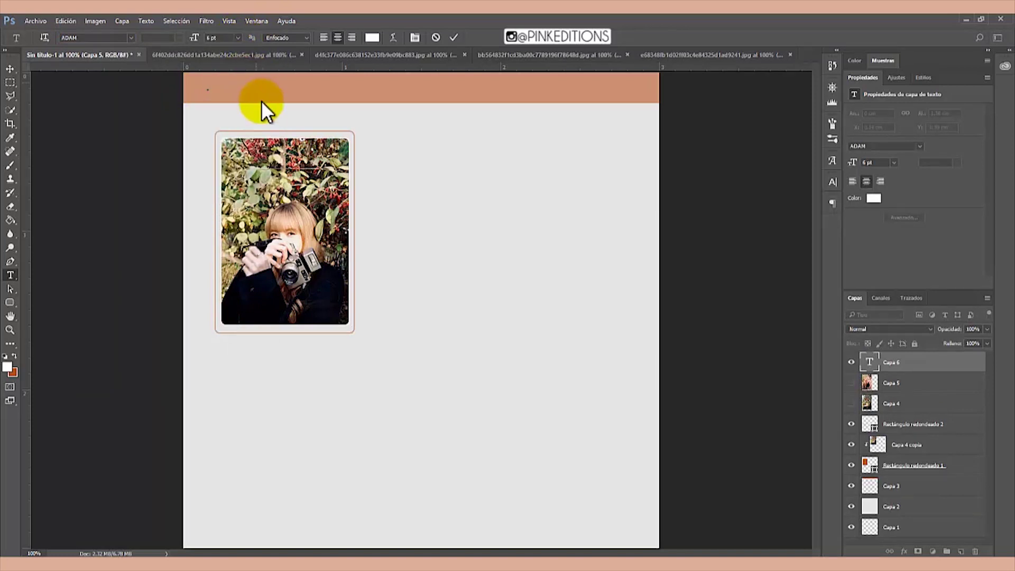
{"action": "type", "text": "A"}
{"action": "key", "text": "BackSpace"}
{"action": "type", "text": "HO"}
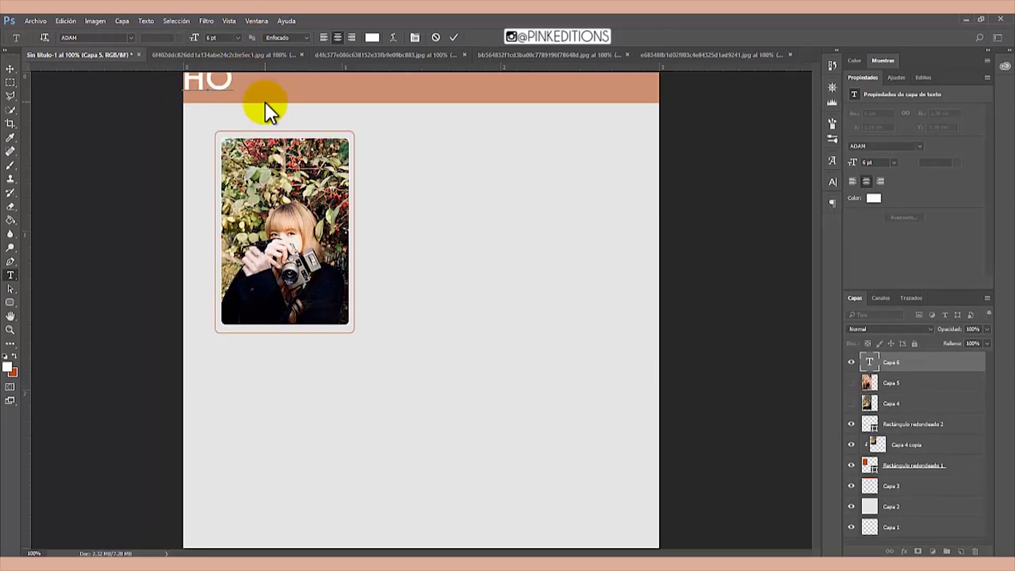
{"action": "type", "text": "ME"}
{"action": "left_click_drag", "start_coordinate": [278, 112], "coordinate": [300, 122]}
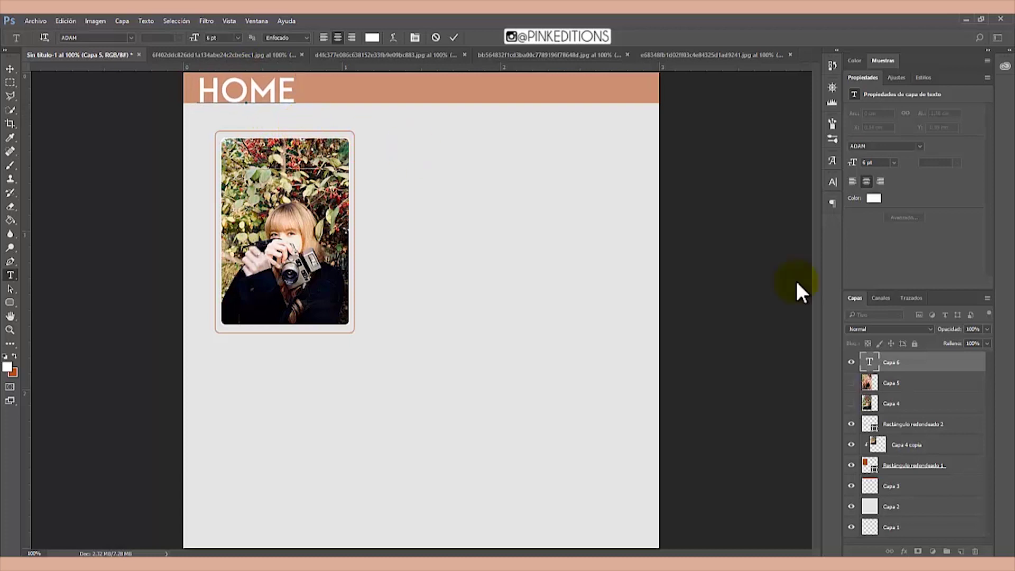
Scale the HOME text down to about 2.42 pt and align its start with the left edge of the photo frame.
{"action": "left_click", "coordinate": [915, 365]}
{"action": "key", "text": "ctrl+t"}
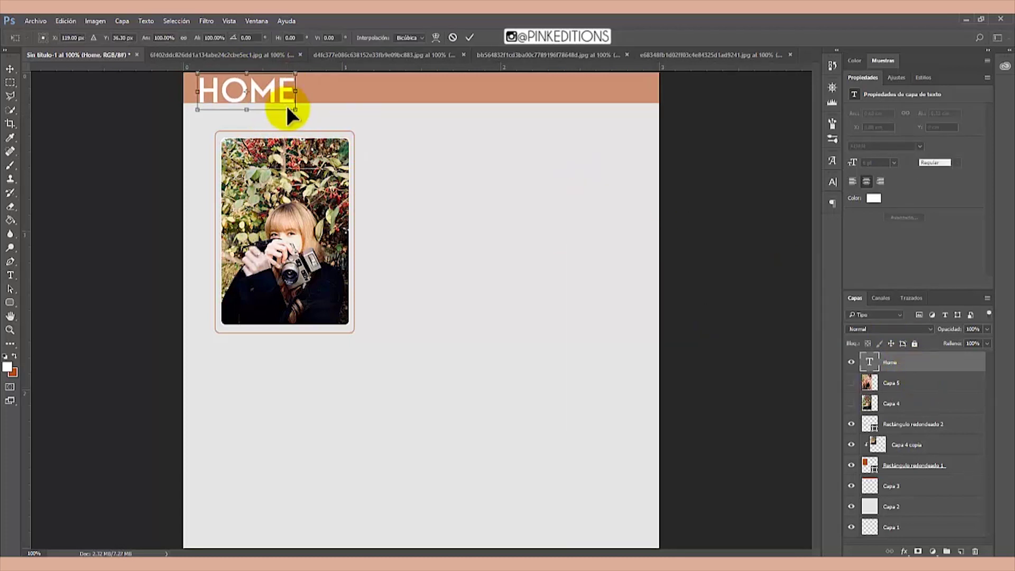
{"action": "left_click_drag", "start_coordinate": [291, 111], "coordinate": [243, 84]}
{"action": "key", "text": "Return"}
Place a horizontal guide along the baseline of HOME and add the text NOTICE to its right in the header.
{"action": "key", "text": "t"}
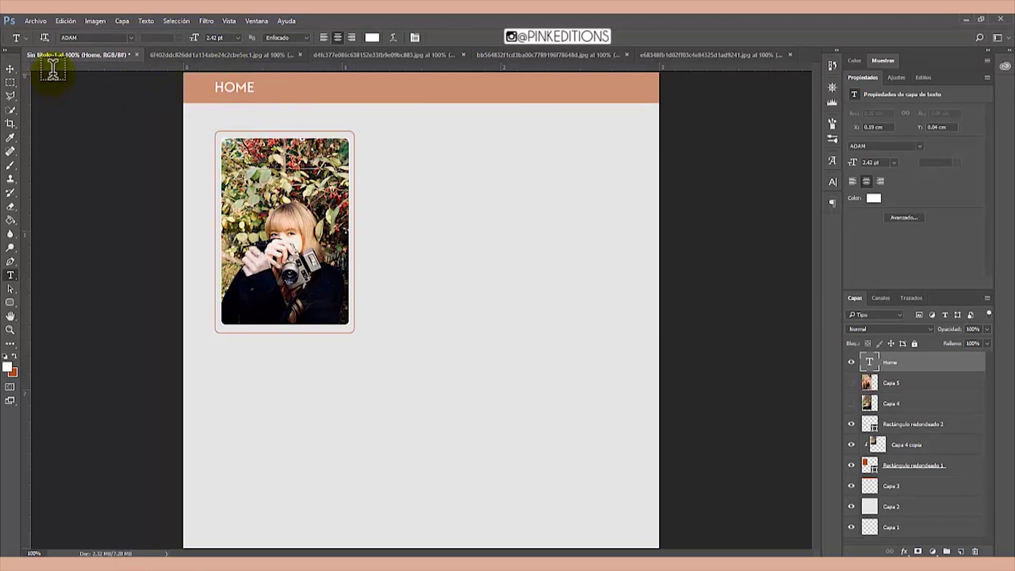
{"action": "left_click_drag", "start_coordinate": [54, 73], "coordinate": [50, 91]}
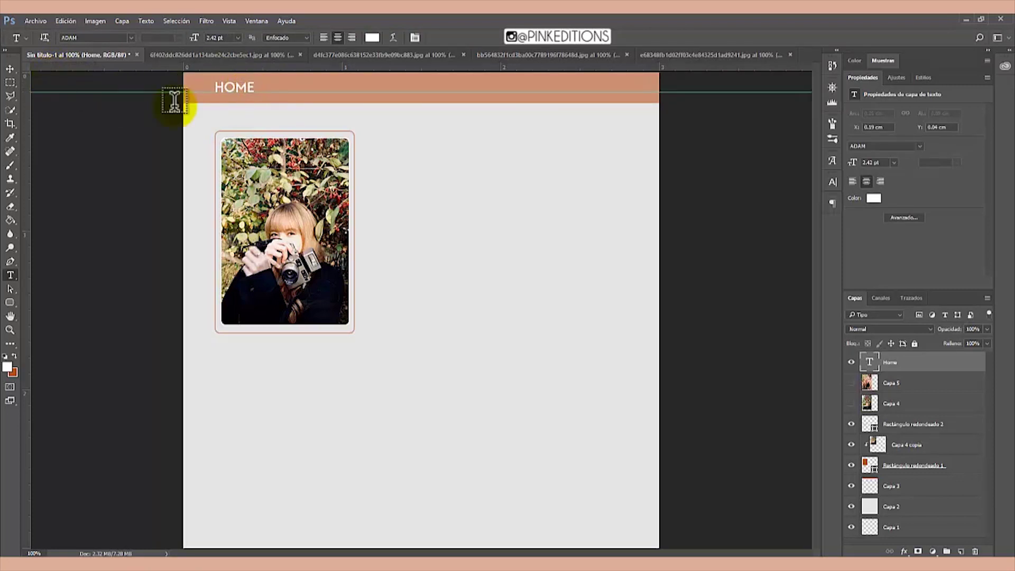
{"action": "left_click", "coordinate": [311, 85]}
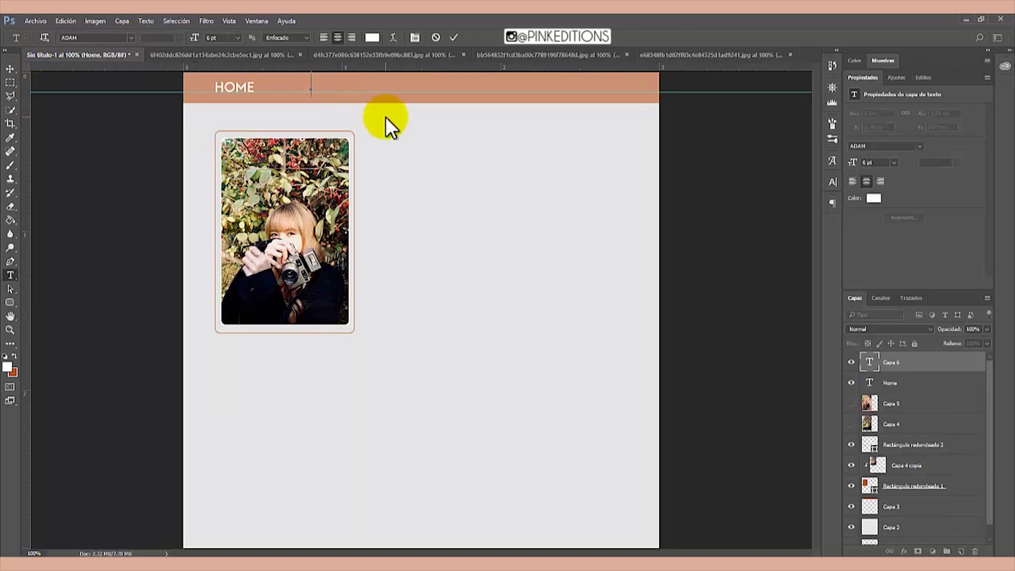
{"action": "type", "text": "NOTIV"}
{"action": "key", "text": "BackSpace"}
{"action": "key", "text": "BackSpace"}
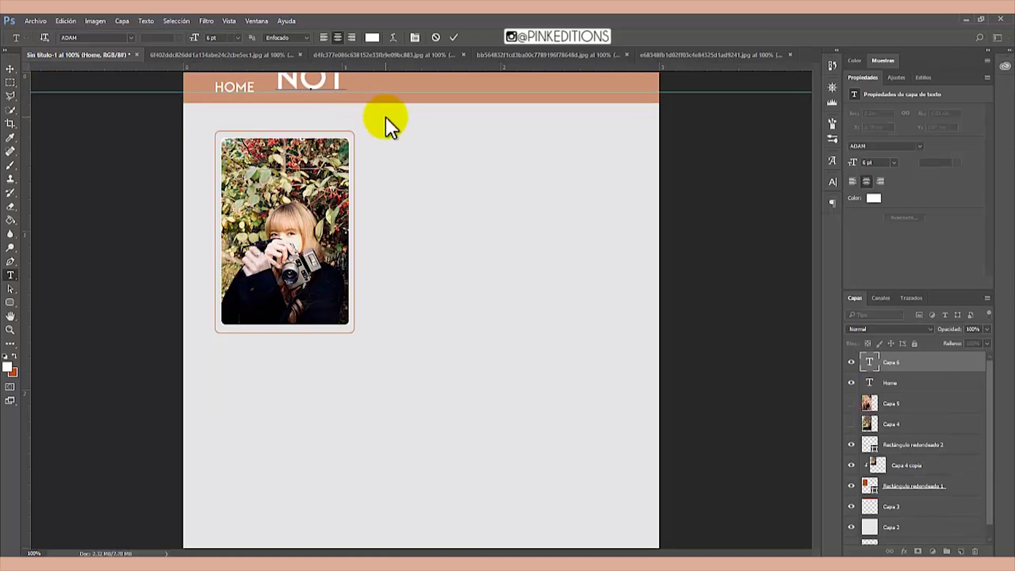
{"action": "type", "text": "ICE"}
{"action": "left_click_drag", "start_coordinate": [365, 84], "coordinate": [257, 81]}
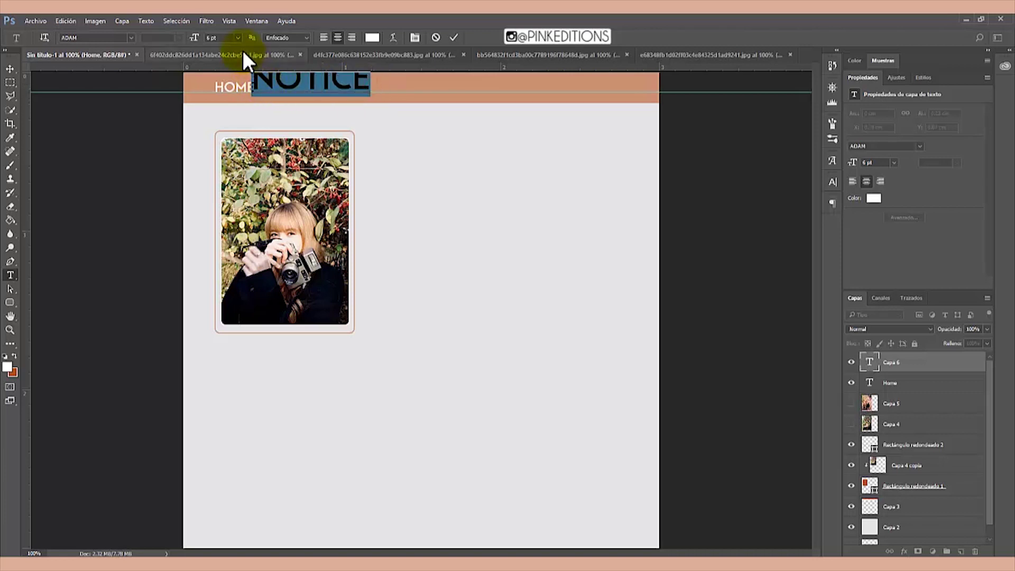
Match the NOTICE text to HOME by setting its font size to 2.42 pt.
{"action": "left_click", "coordinate": [911, 363]}
{"action": "left_click", "coordinate": [905, 381]}
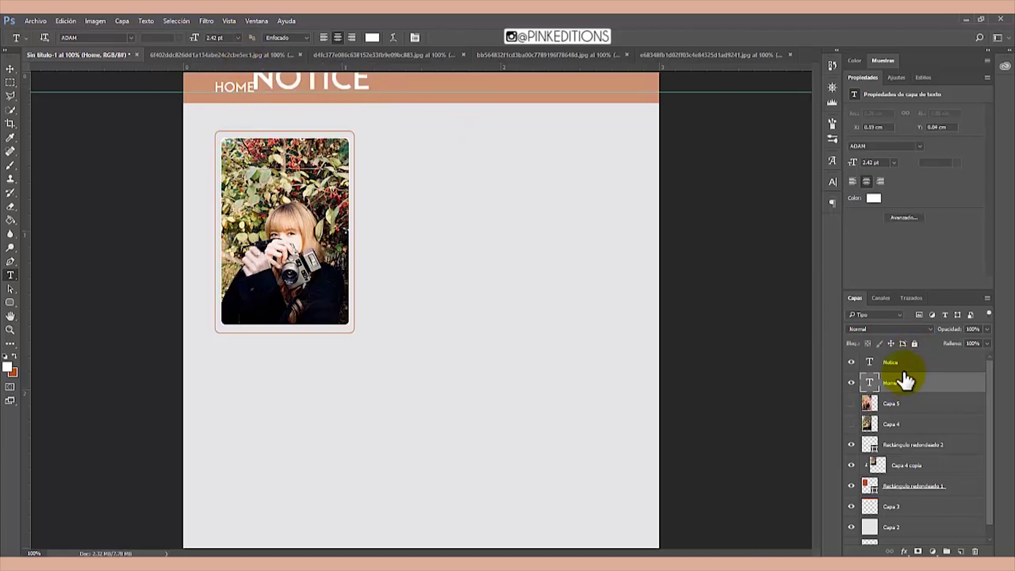
{"action": "left_click", "coordinate": [899, 362]}
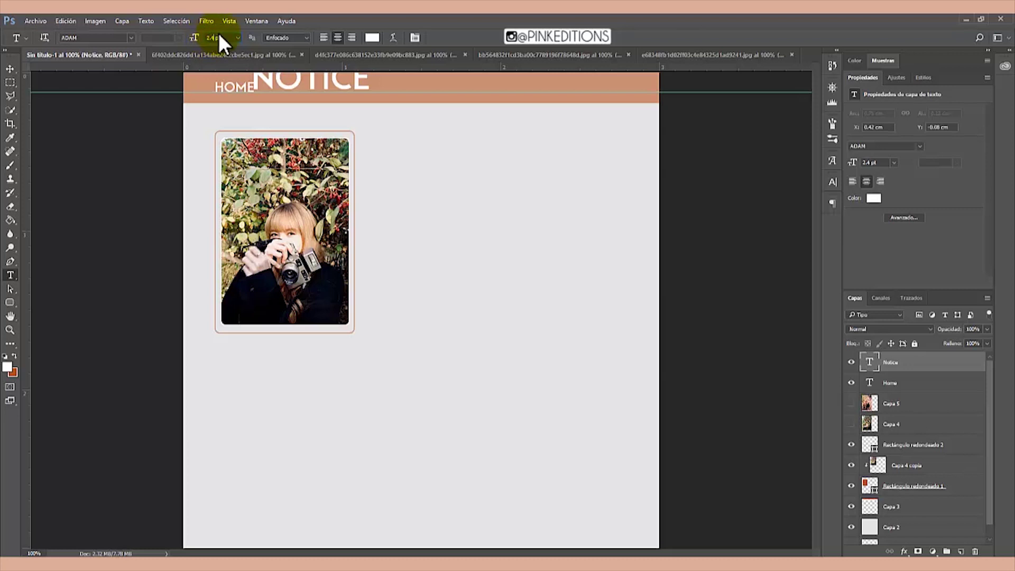
{"action": "key", "text": "Return"}
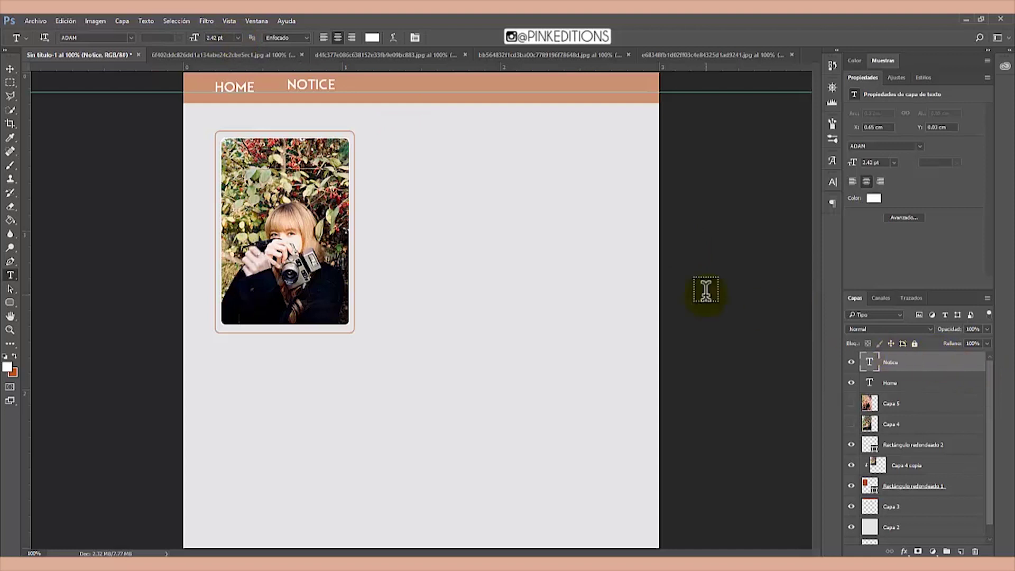
Move NOTICE onto the guide to the right of HOME and set its alignment to left.
{"action": "key", "text": "ctrl+t"}
{"action": "mouse_move", "coordinate": [324, 82]}
{"action": "left_mouse_down"}
{"action": "mouse_move", "coordinate": [303, 83]}
{"action": "mouse_move", "coordinate": [312, 84]}
{"action": "left_mouse_up"}
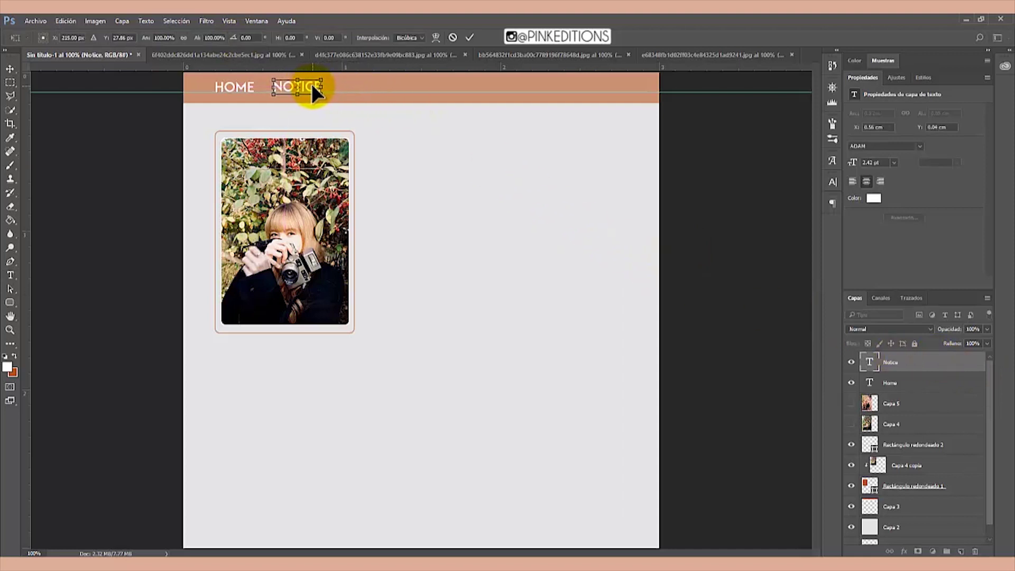
{"action": "left_click", "coordinate": [469, 37]}
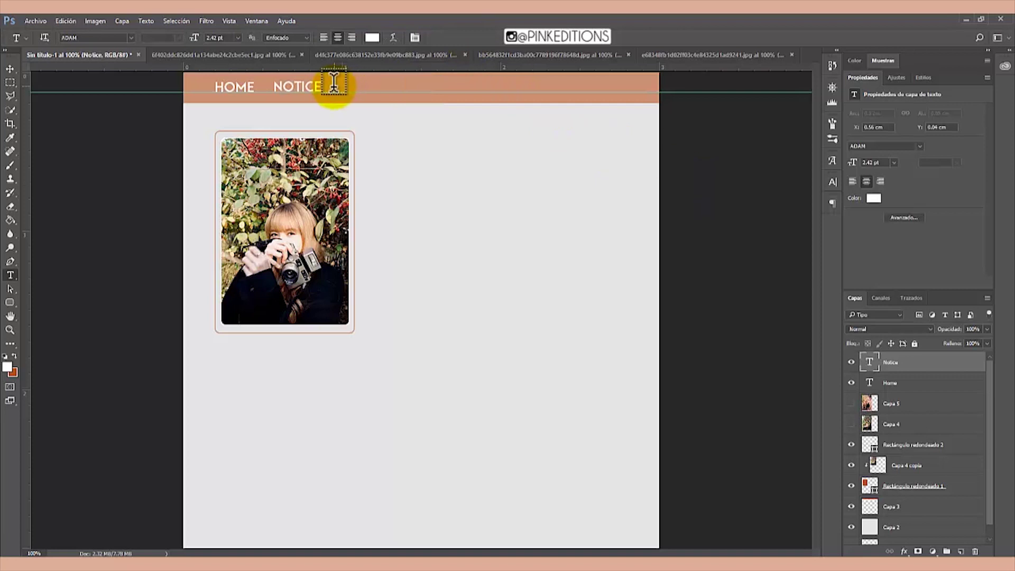
{"action": "left_click", "coordinate": [324, 38]}
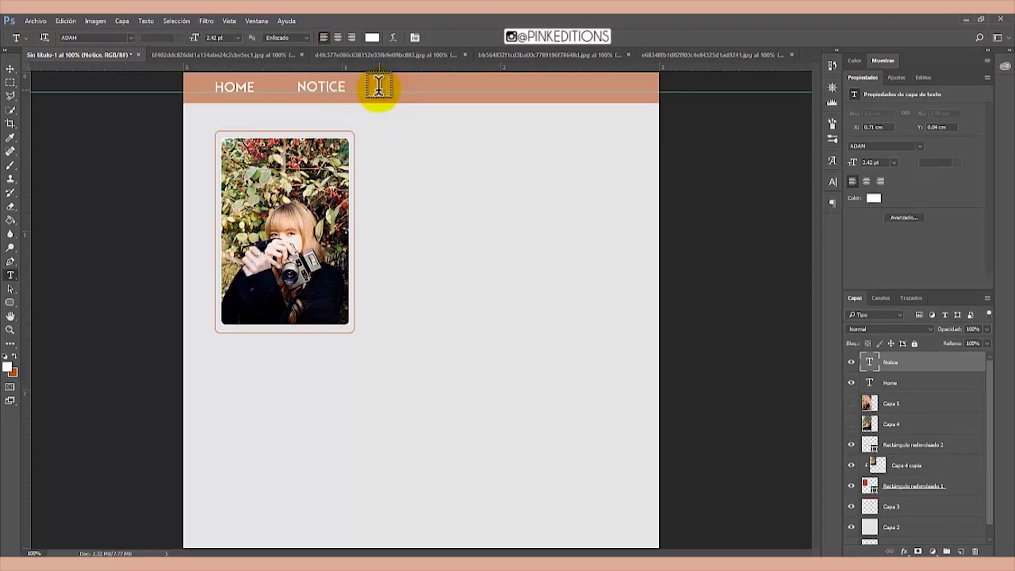
Add the text ARTISTS in the header to the right of NOTICE, resting on the guide.
{"action": "left_click", "coordinate": [378, 86]}
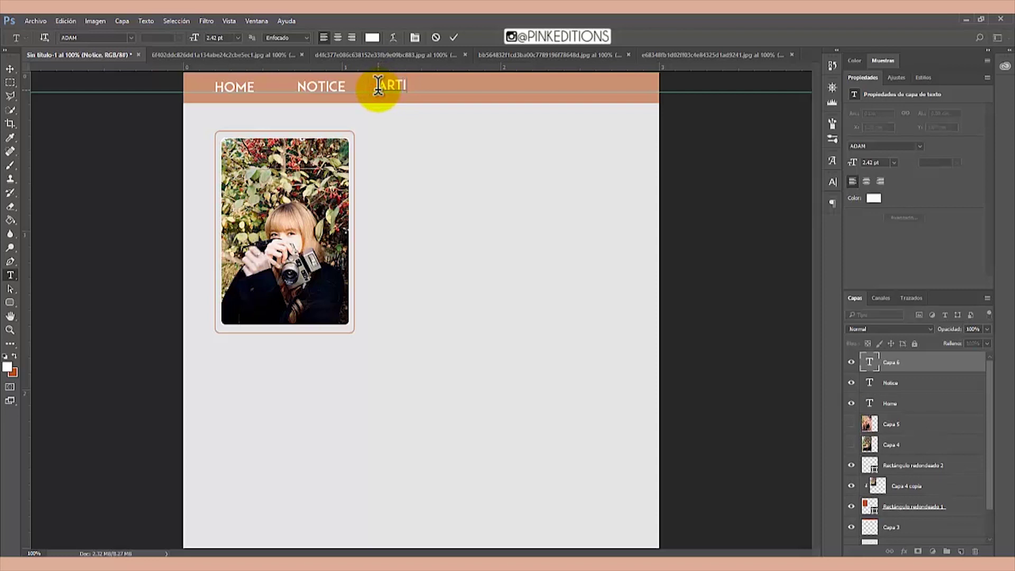
{"action": "left_click_drag", "start_coordinate": [419, 106], "coordinate": [424, 111]}
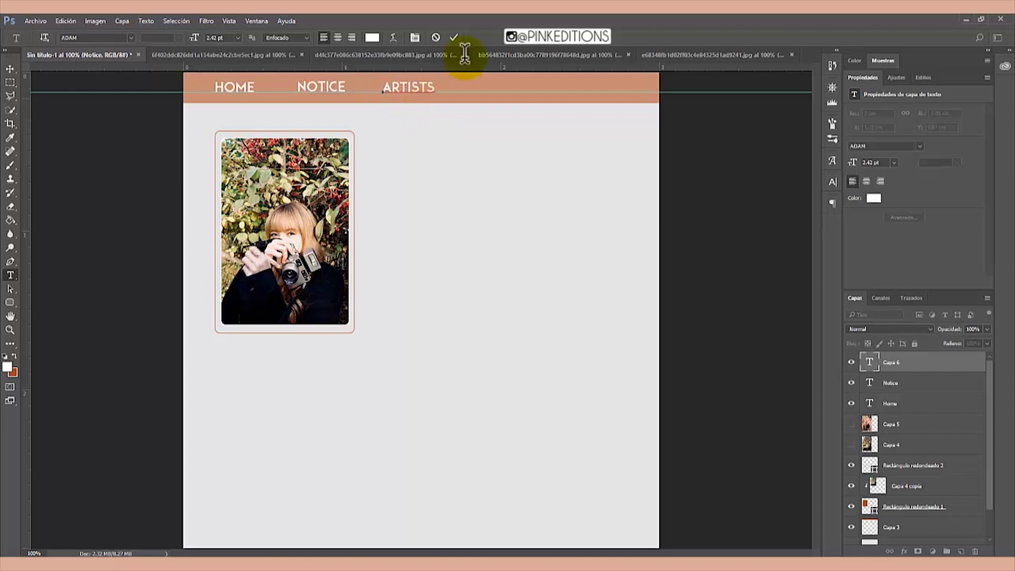
{"action": "left_click", "coordinate": [457, 34]}
Add the text TALENT in the header to the right of ARTISTS, resting on the guide.
{"action": "left_click", "coordinate": [472, 86]}
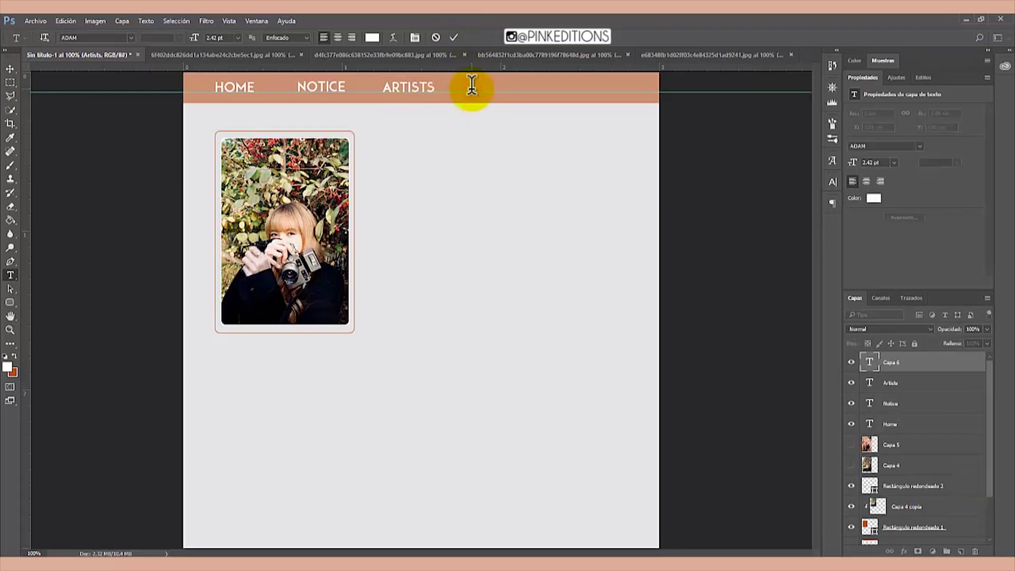
{"action": "type", "text": "TALENT"}
{"action": "left_click_drag", "start_coordinate": [491, 102], "coordinate": [494, 106]}
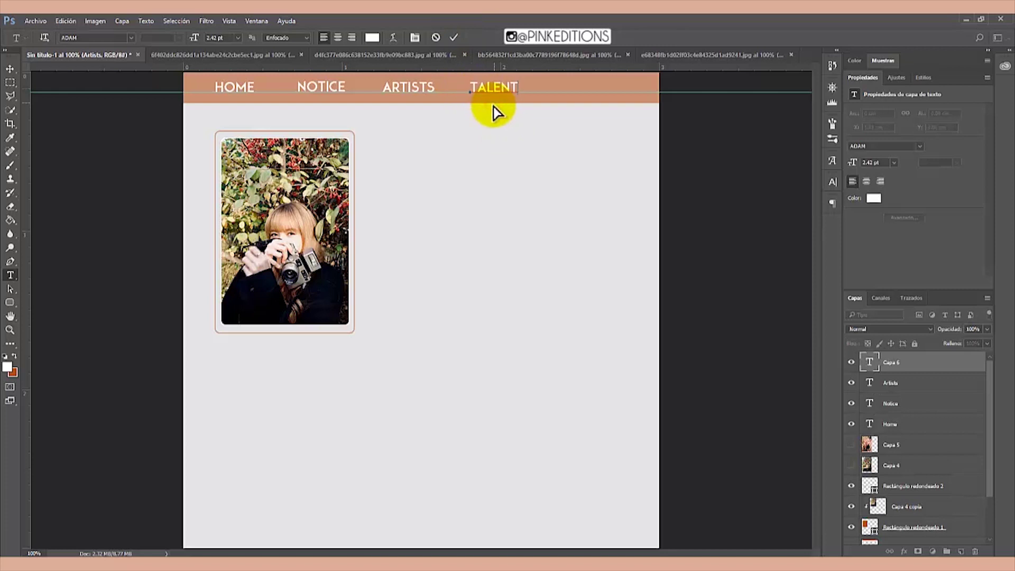
{"action": "left_click", "coordinate": [457, 34]}
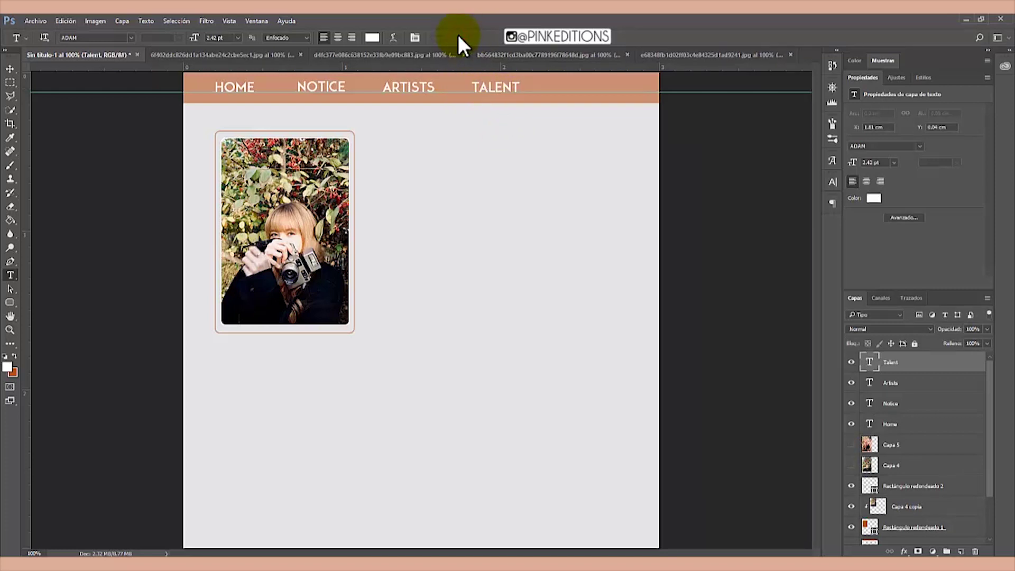
Add the text SELECT in the header to the right of TALENT, resting on the guide.
{"action": "left_click", "coordinate": [560, 86]}
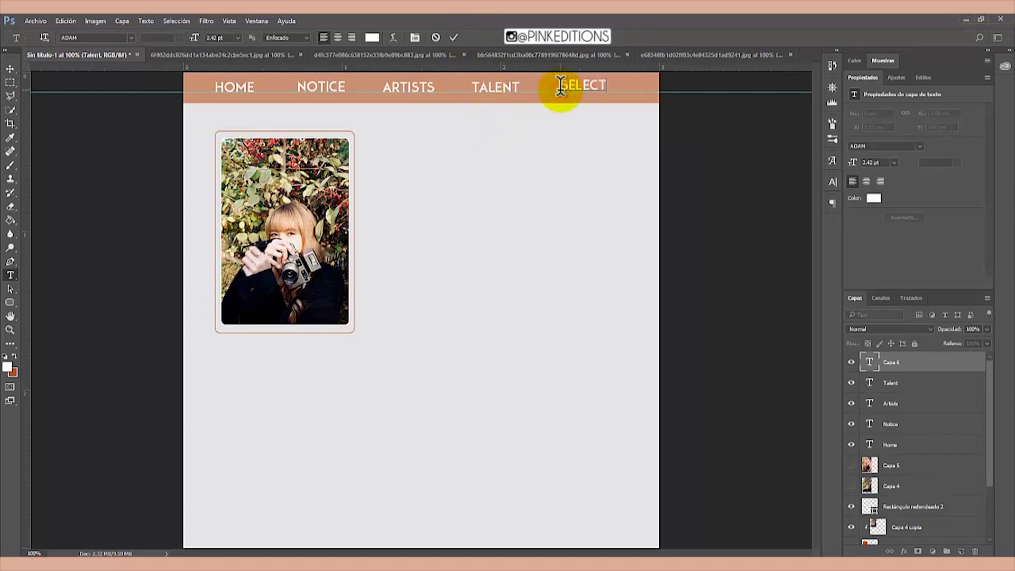
{"action": "left_click_drag", "start_coordinate": [603, 103], "coordinate": [608, 110]}
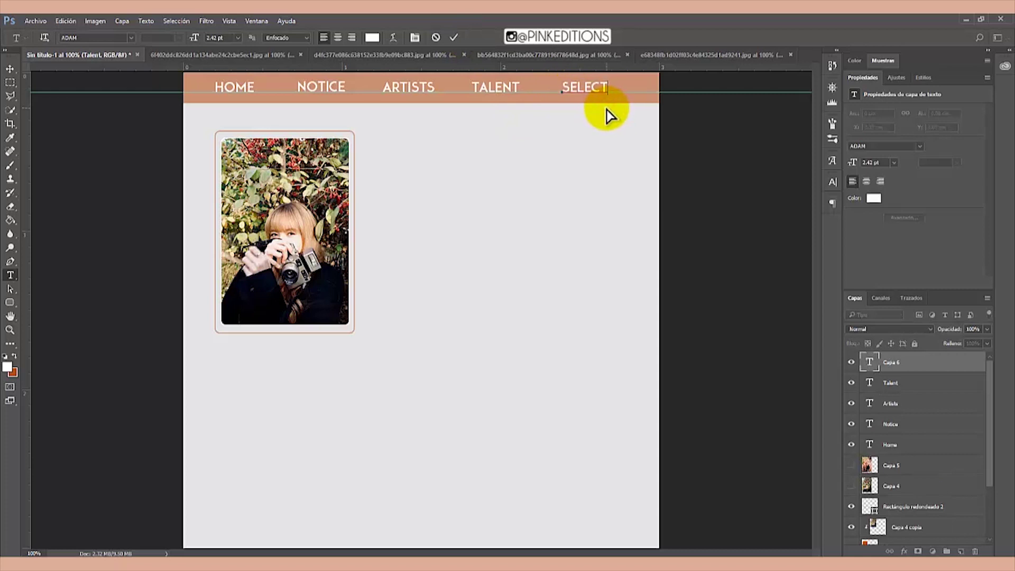
Move the five header menu texts together so the row is centered horizontally at X 450 px.
{"action": "left_click", "coordinate": [901, 363]}
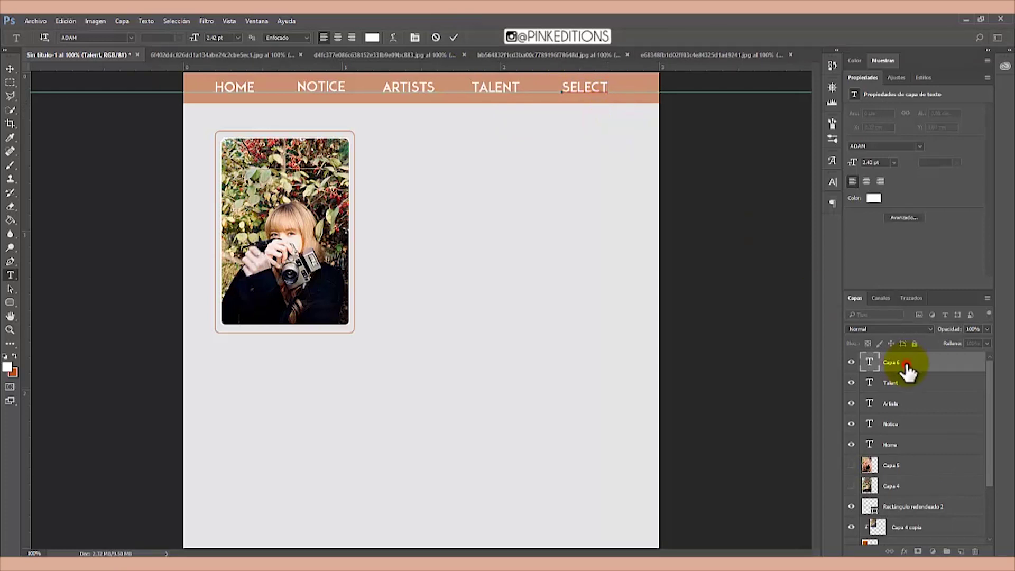
{"action": "left_click", "coordinate": [893, 447], "text": "shift"}
{"action": "key", "text": "ctrl+t"}
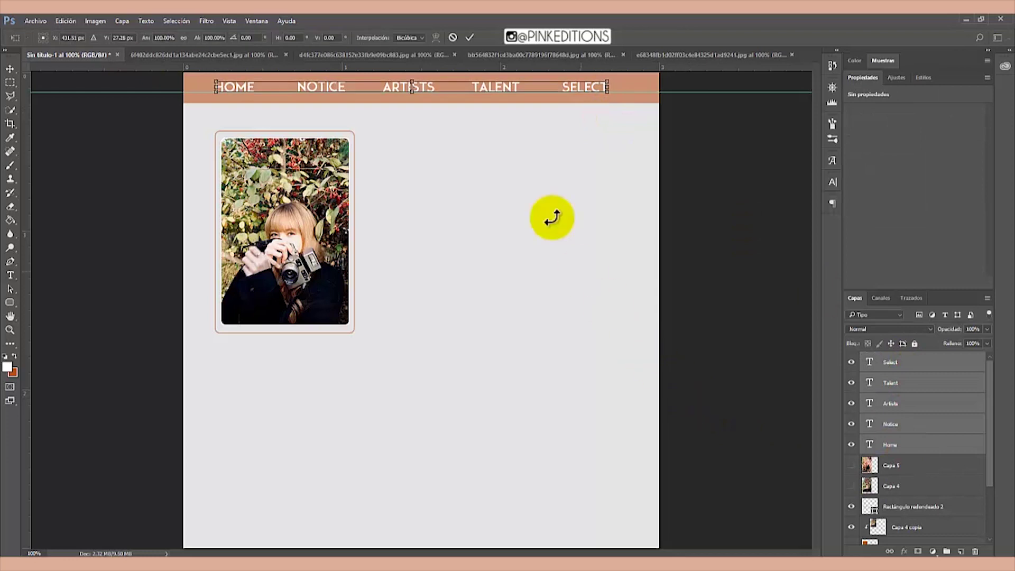
{"action": "left_click_drag", "start_coordinate": [553, 81], "coordinate": [565, 82]}
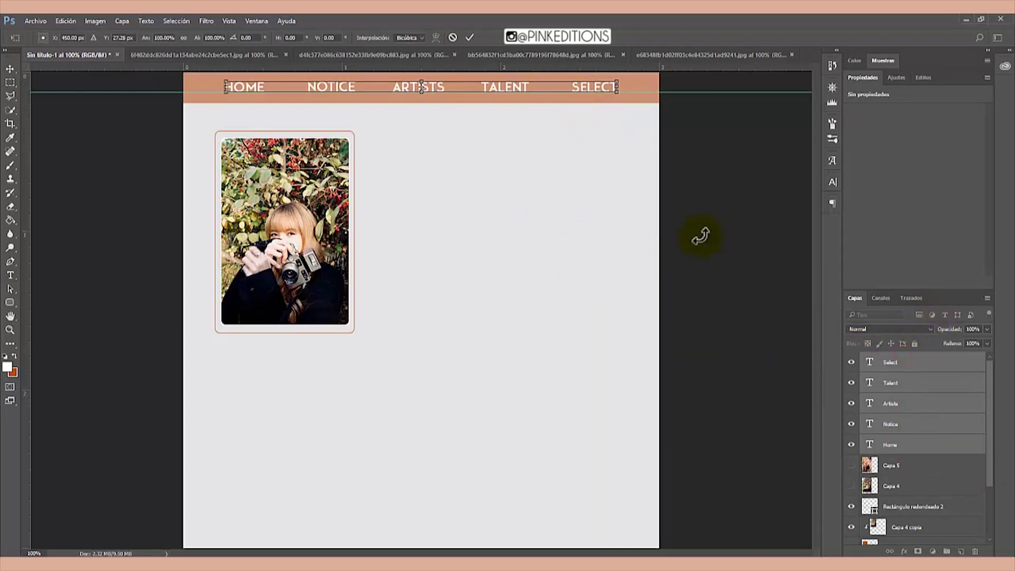
{"action": "left_click", "coordinate": [469, 36]}
Remove the header guide and set the opacity of all five menu texts to 70%.
{"action": "key", "text": "t"}
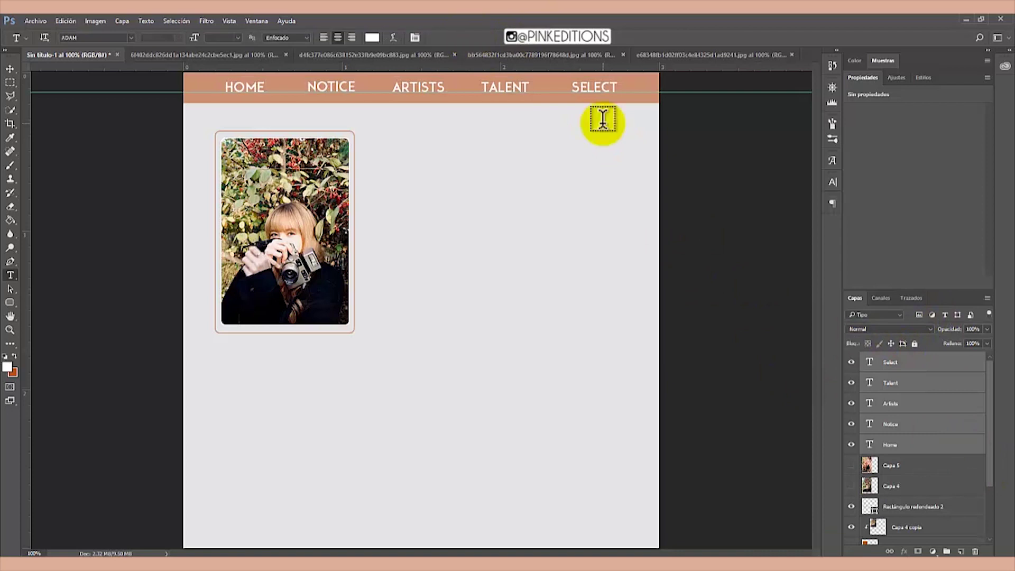
{"action": "left_click", "coordinate": [907, 367]}
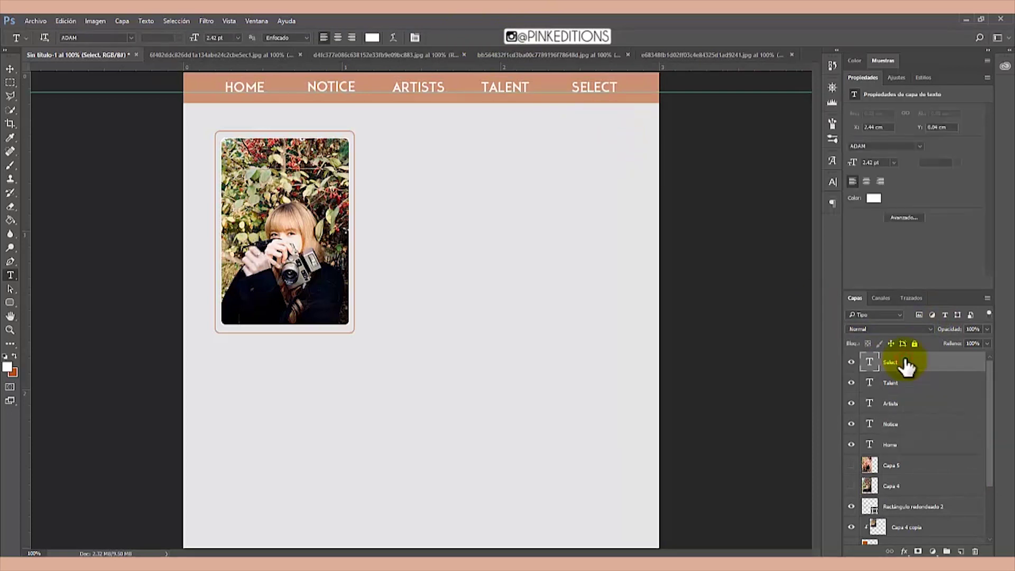
{"action": "key", "text": "v"}
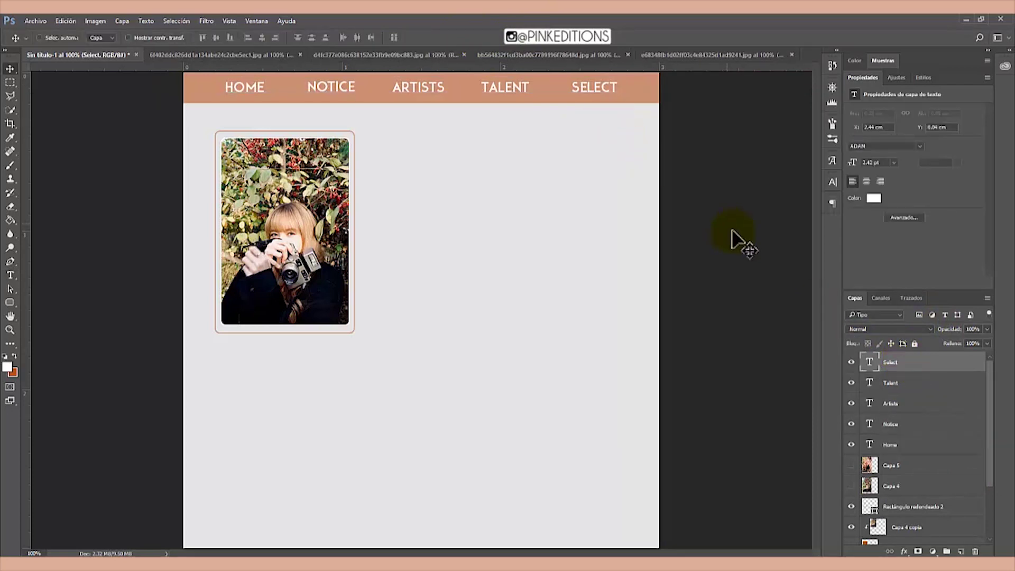
{"action": "left_click", "coordinate": [897, 446], "text": "shift"}
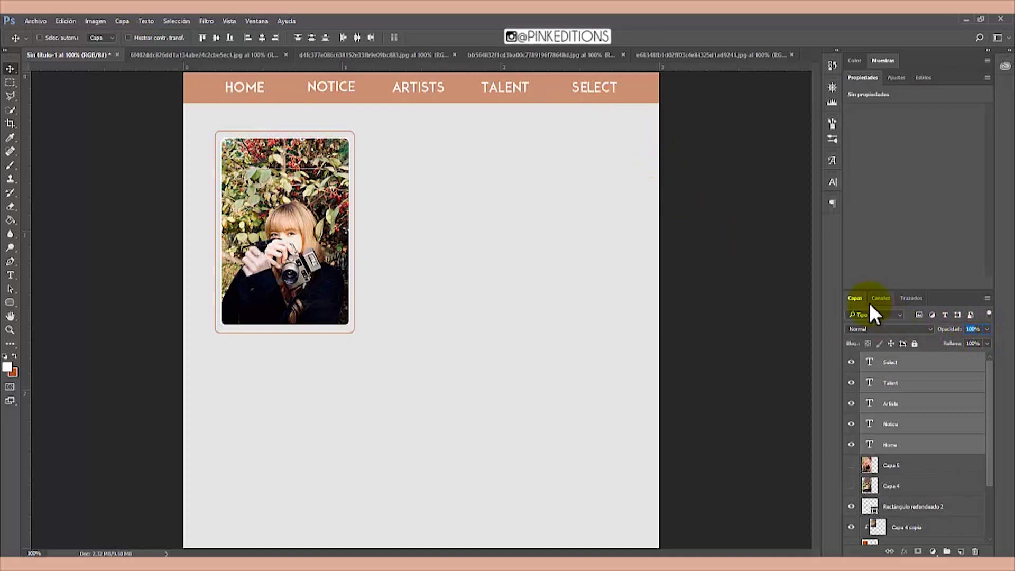
{"action": "type", "text": "80"}
{"action": "type", "text": "70"}
Change the font of all five header menu texts to Assassin$.
{"action": "left_click", "coordinate": [905, 390]}
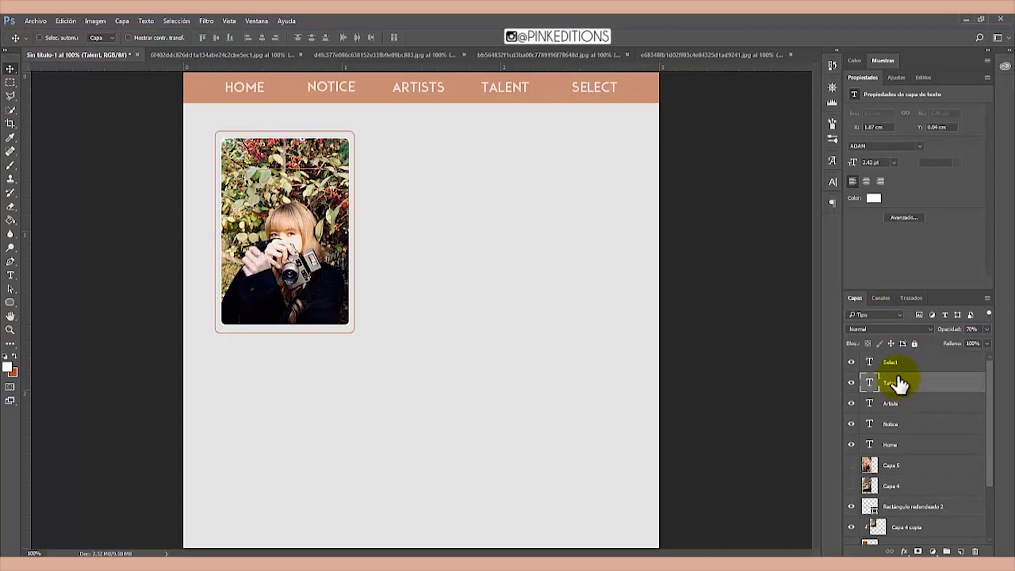
{"action": "left_click", "coordinate": [893, 364]}
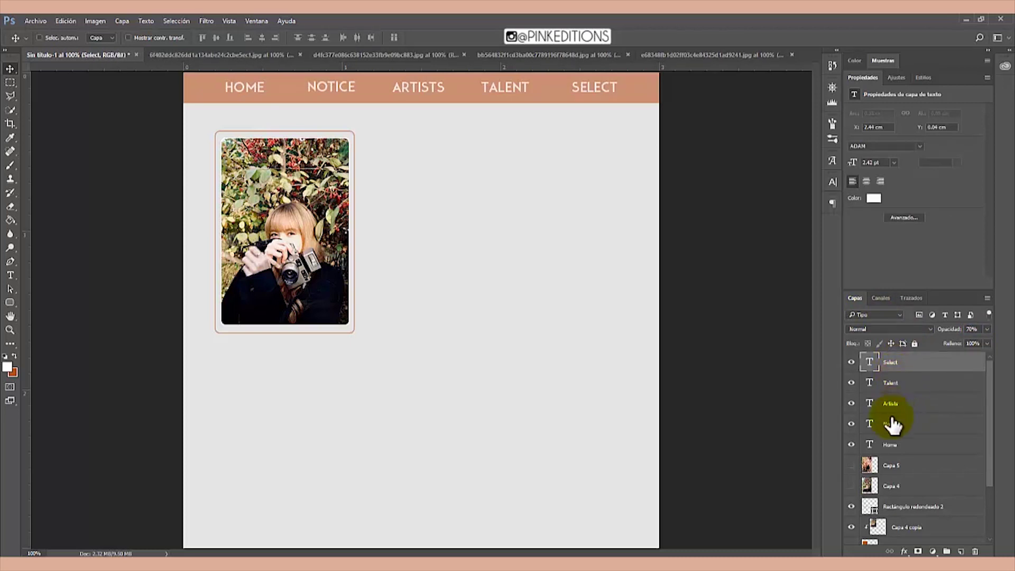
{"action": "left_click", "coordinate": [890, 446], "text": "shift"}
{"action": "left_click", "coordinate": [9, 274]}
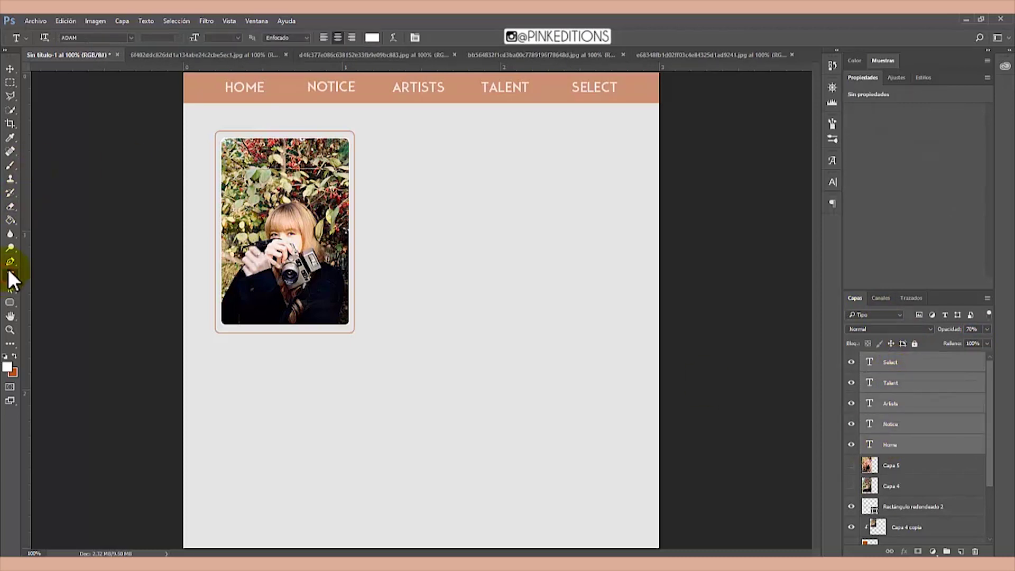
{"action": "left_click", "coordinate": [131, 38]}
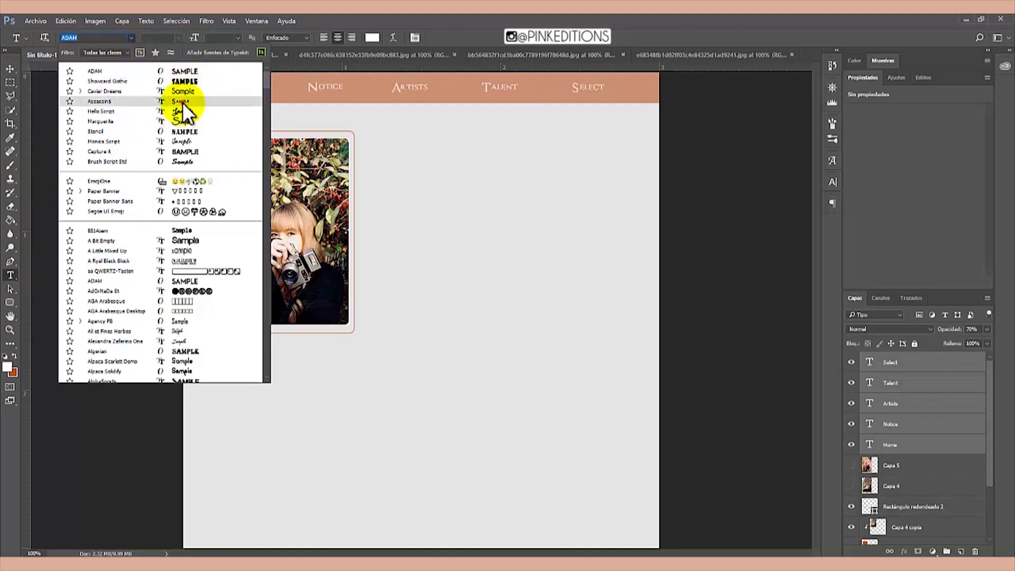
{"action": "left_click", "coordinate": [182, 103]}
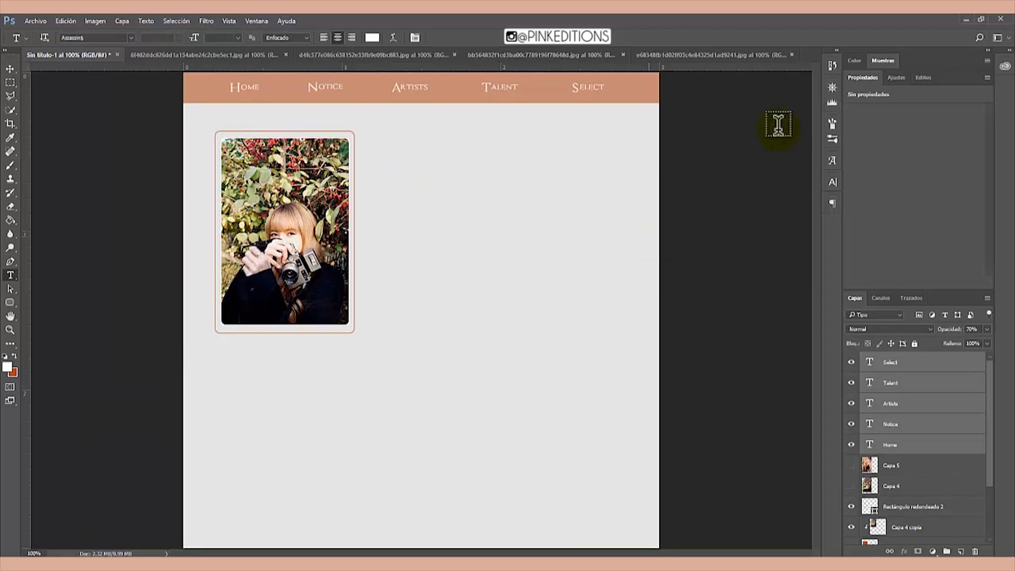
Add a new empty layer above the menu text layers.
{"action": "double_click", "coordinate": [871, 74]}
{"action": "left_click", "coordinate": [913, 156]}
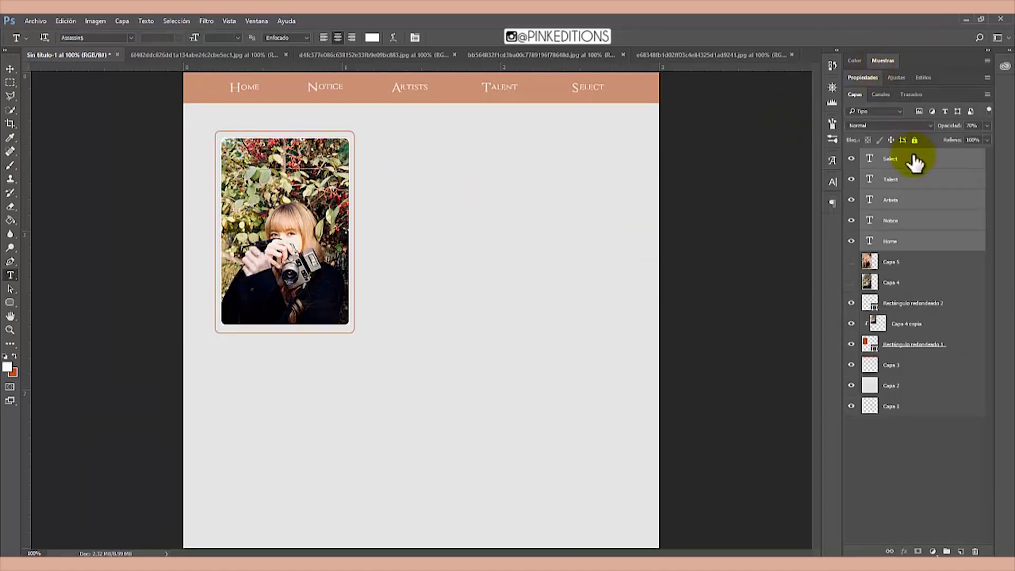
{"action": "left_click", "coordinate": [959, 551]}
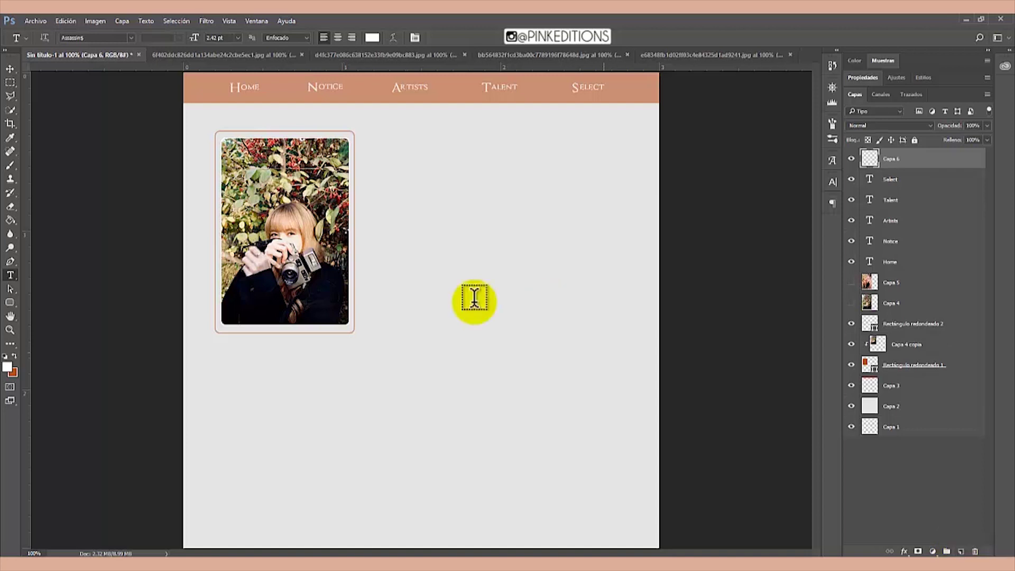
Draw an orange-brown filled rounded rectangle about 450 by 330 px to the right of the portrait and set its opacity to 40%.
{"action": "key", "text": "x"}
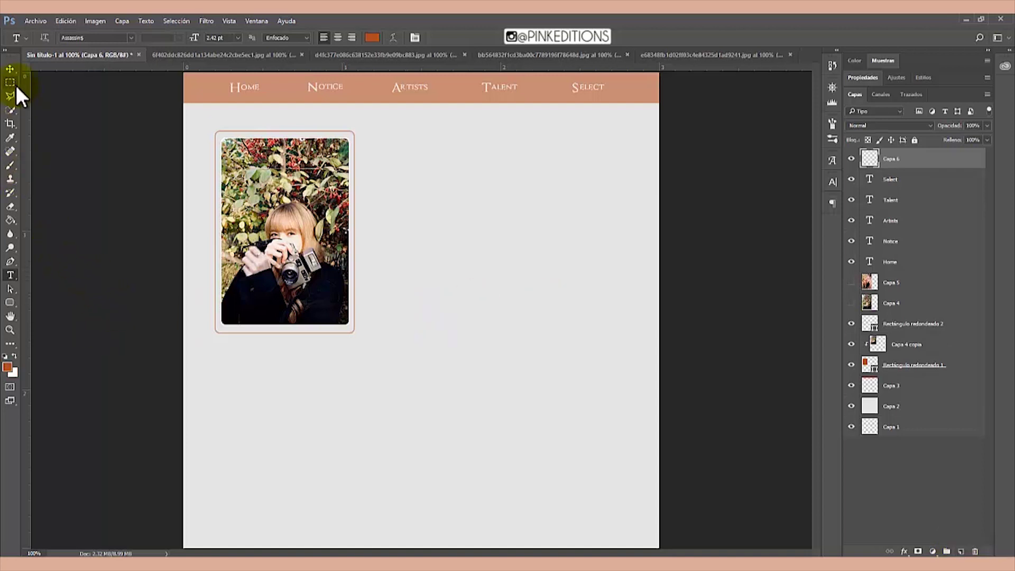
{"action": "left_click", "coordinate": [10, 303]}
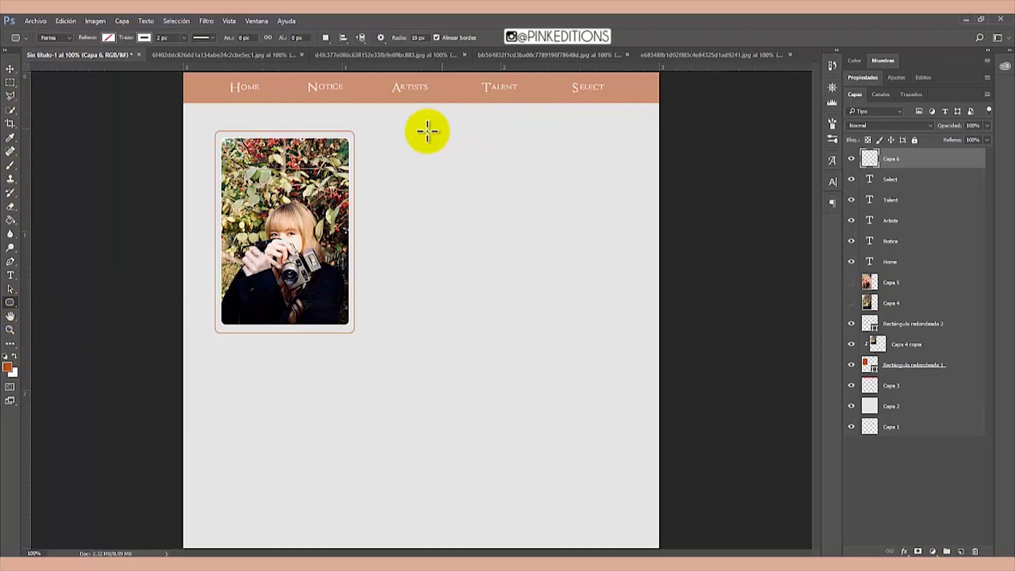
{"action": "left_click", "coordinate": [107, 37]}
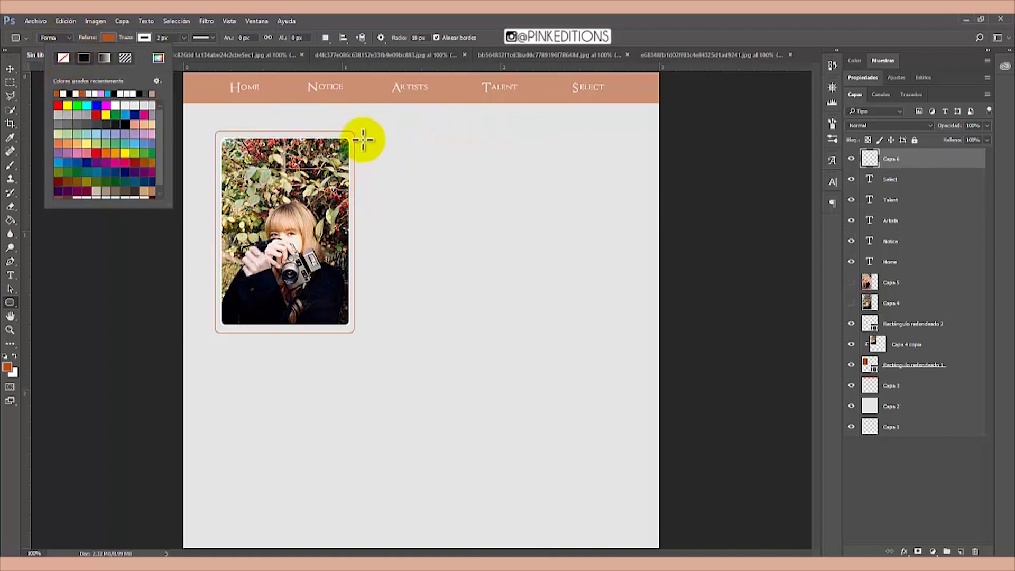
{"action": "left_click_drag", "start_coordinate": [365, 156], "coordinate": [603, 330]}
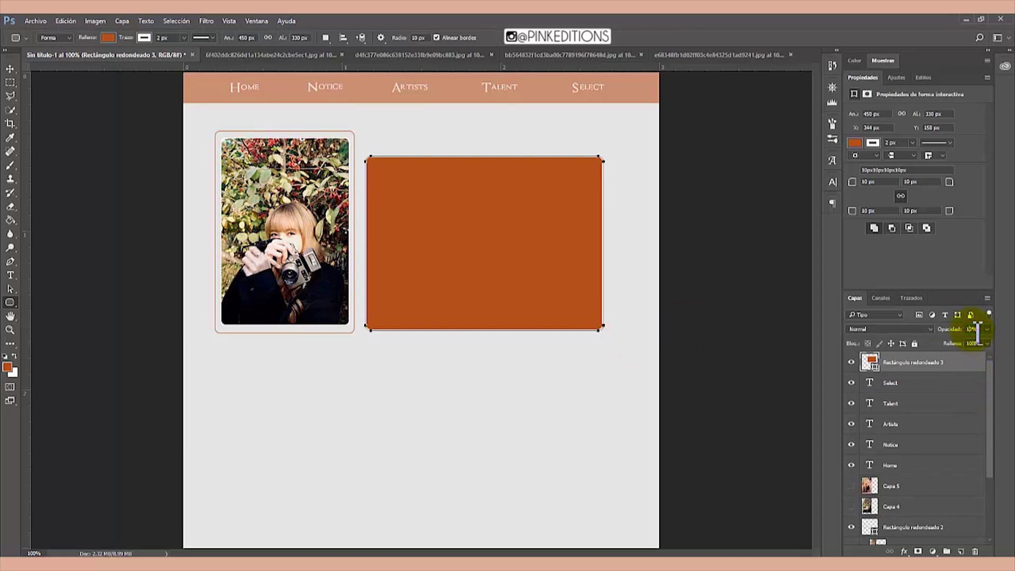
{"action": "type", "text": "40"}
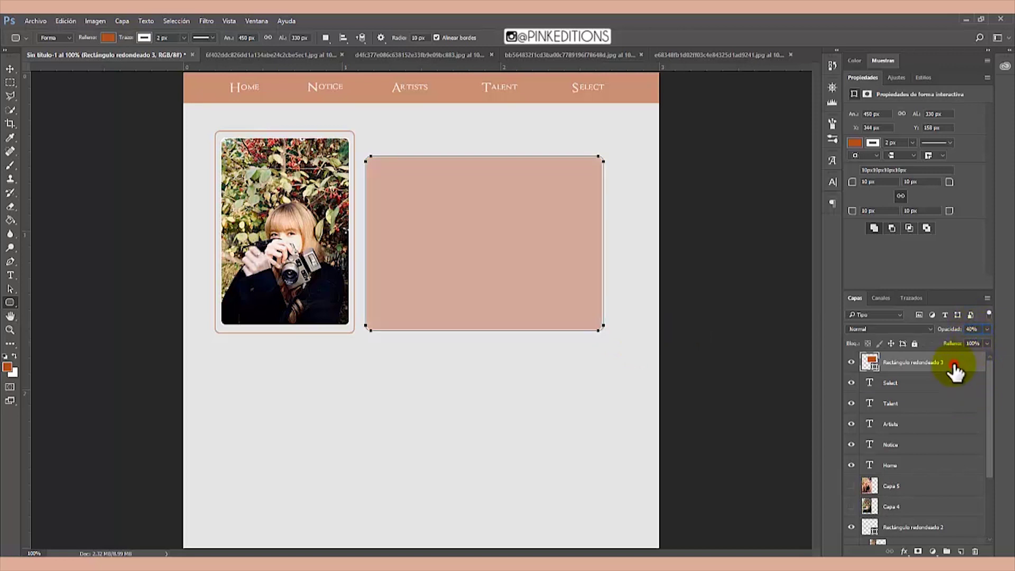
Prepare the Type tool with the foreground color set to dark grey #1f1f1f.
{"action": "double_click", "coordinate": [874, 81]}
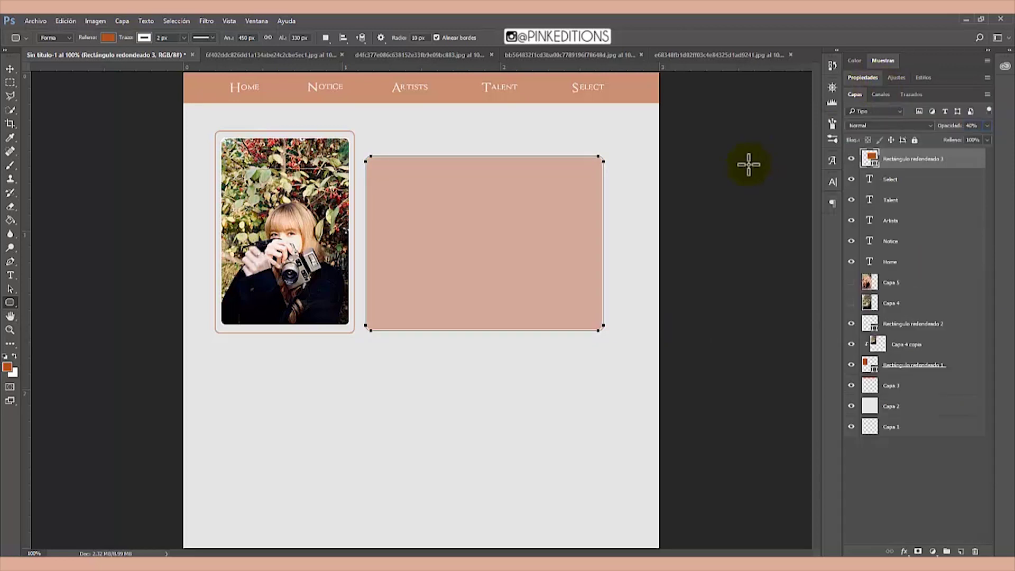
{"action": "left_click", "coordinate": [892, 167]}
{"action": "left_click", "coordinate": [8, 277]}
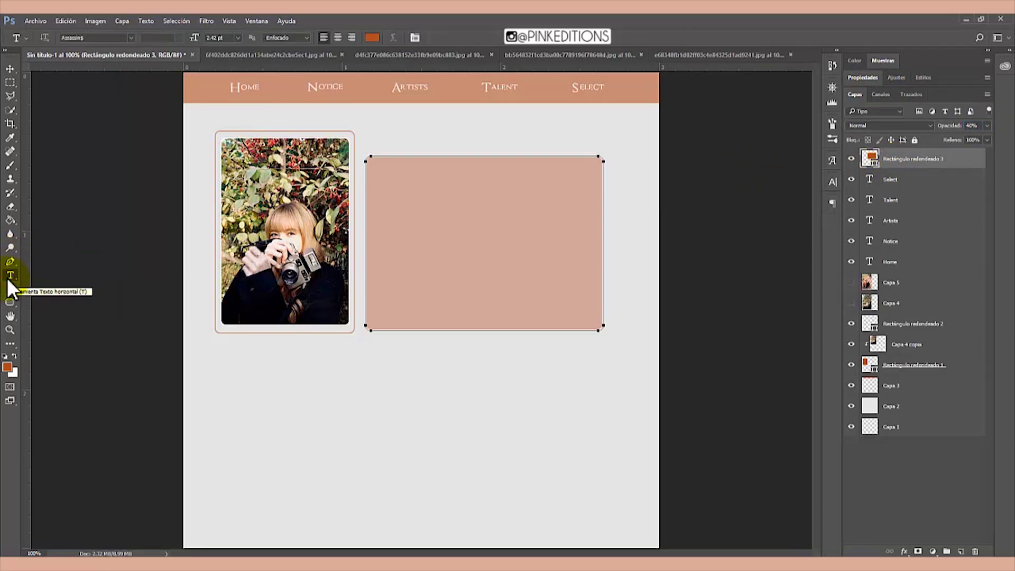
{"action": "key", "text": "x"}
{"action": "left_click", "coordinate": [8, 368]}
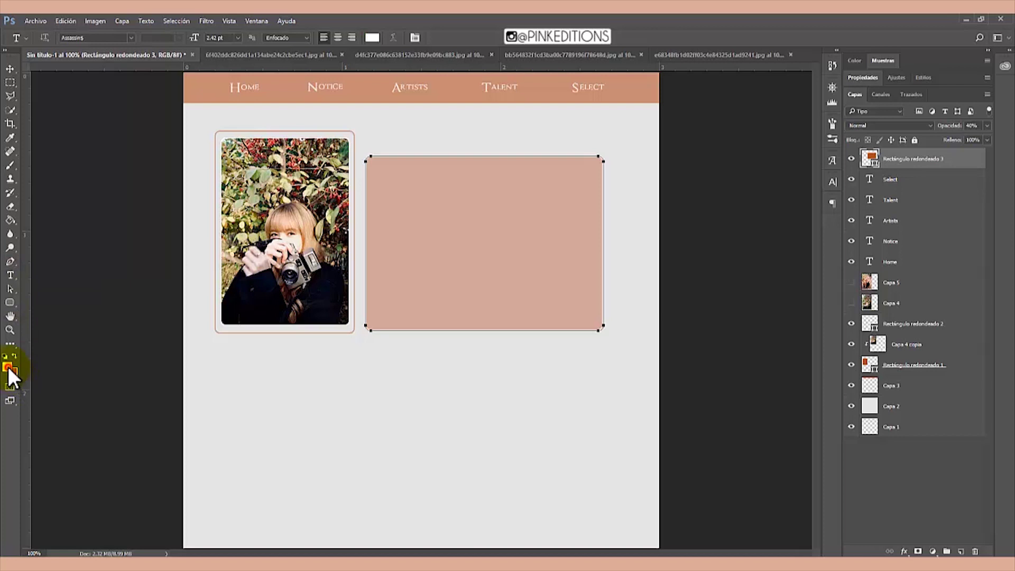
{"action": "left_click", "coordinate": [553, 259]}
{"action": "left_click_drag", "start_coordinate": [551, 261], "coordinate": [547, 270]}
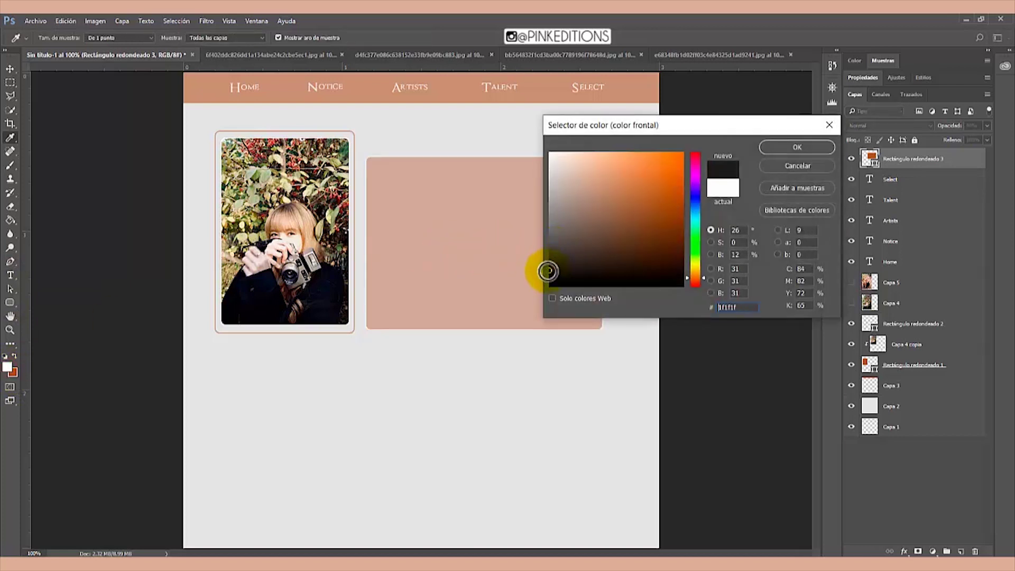
{"action": "left_click", "coordinate": [789, 149]}
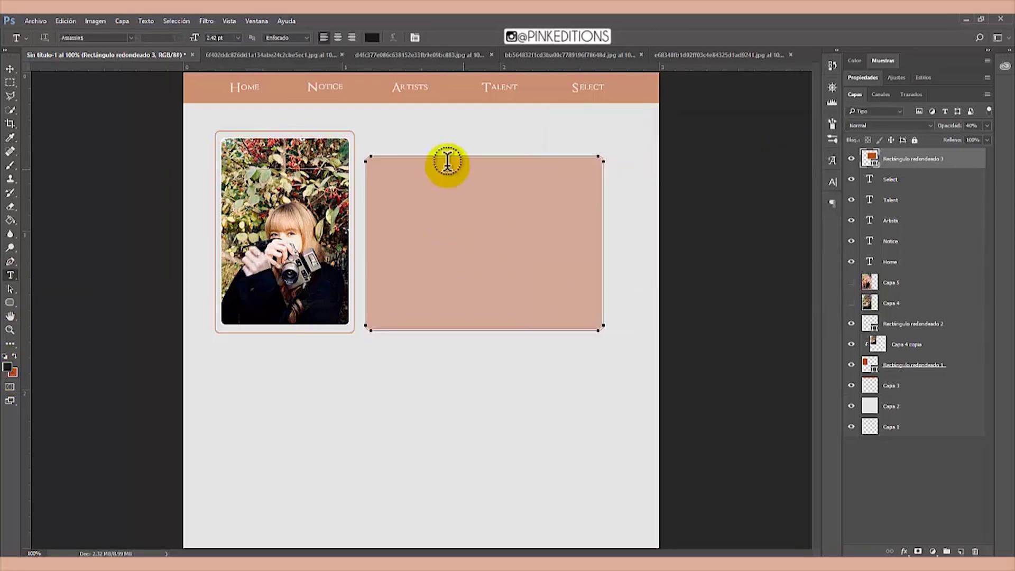
Add the text "Lisa Of Blackpink" just above the upper edge of the translucent rectangle.
{"action": "left_click", "coordinate": [374, 141]}
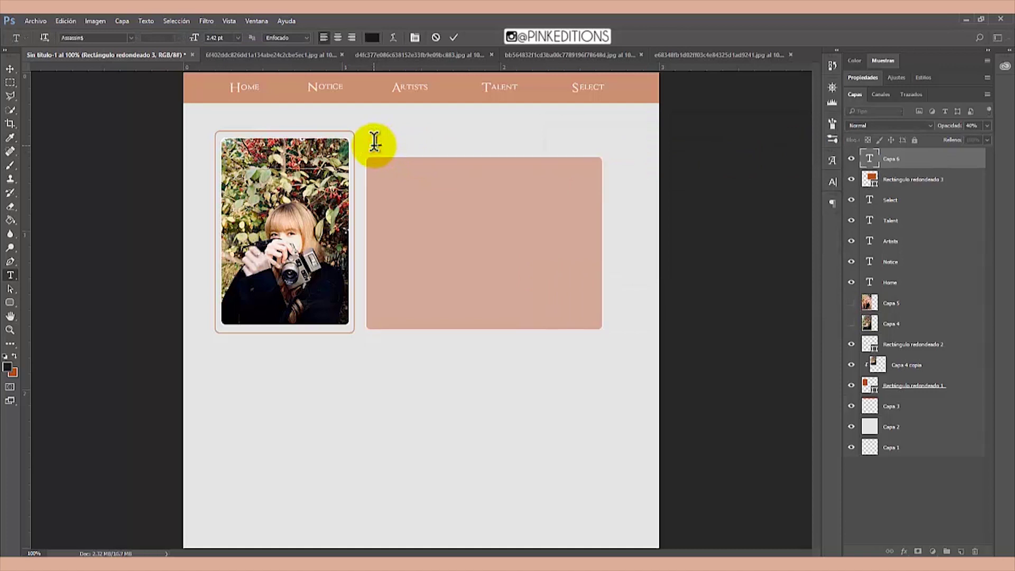
{"action": "type", "text": "Lisa"}
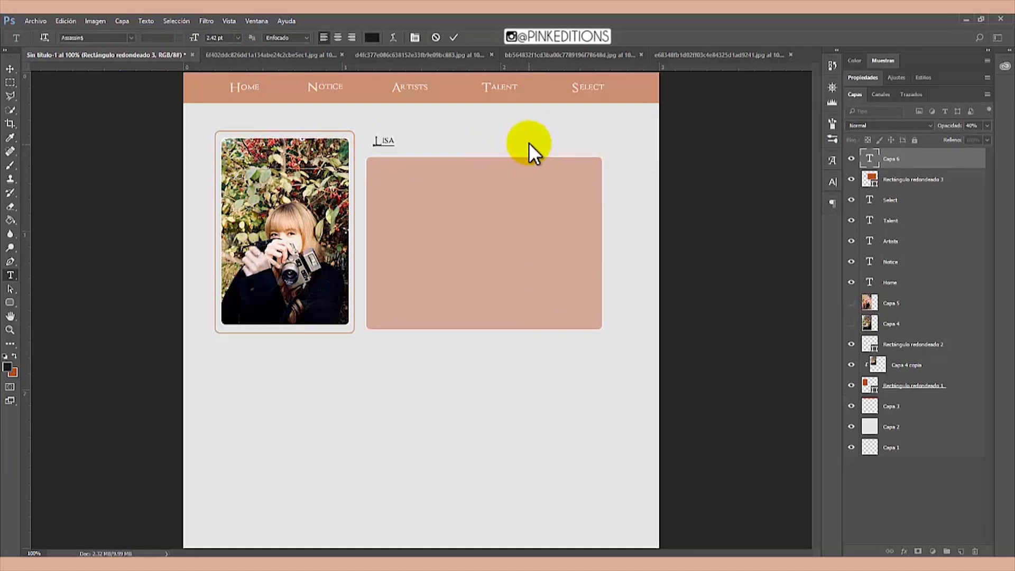
{"action": "type", "text": " Of Blackpink"}
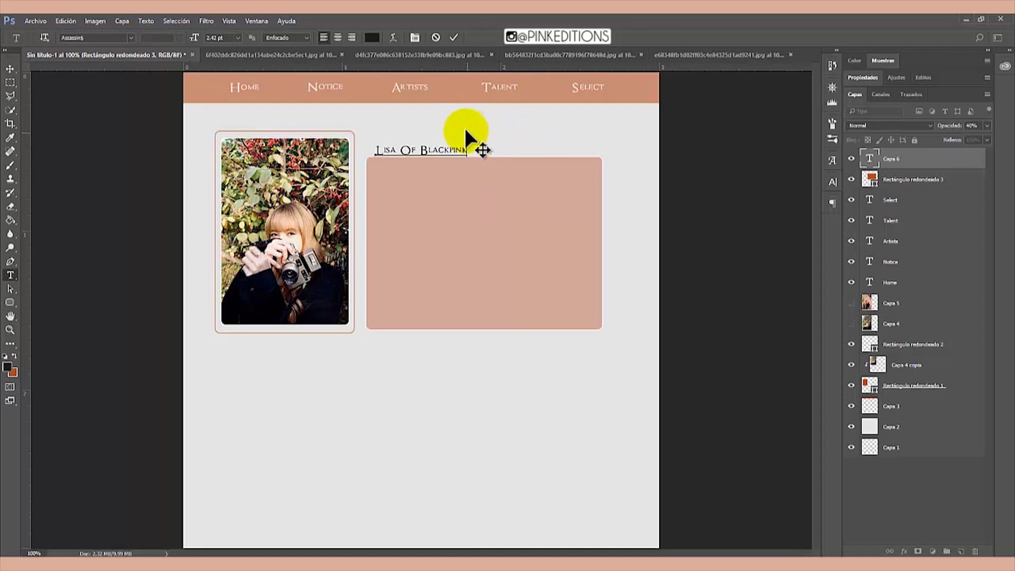
{"action": "left_click", "coordinate": [888, 178]}
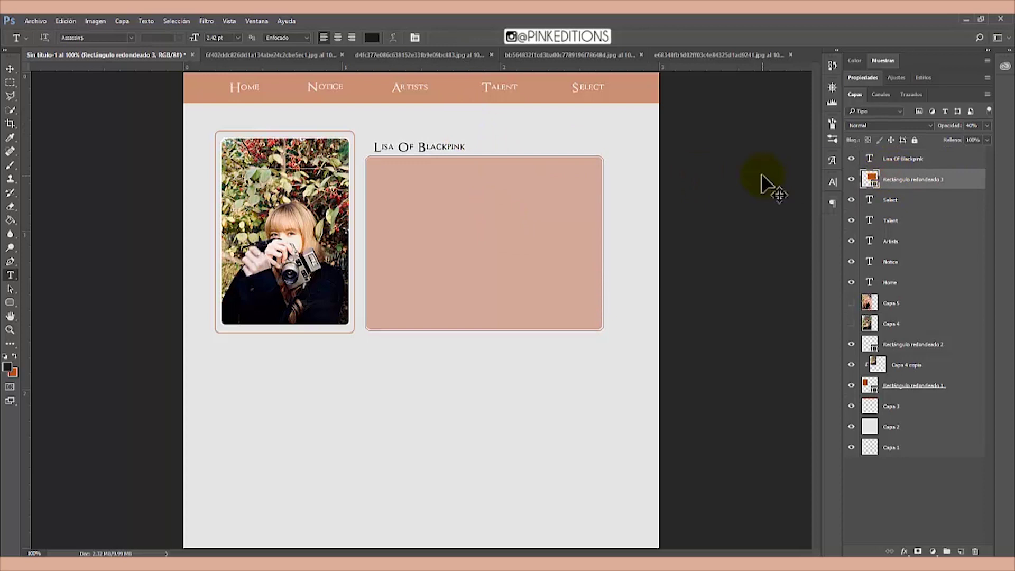
Enlarge the Lisa Of Blackpink title to about 3.44 pt and place it just above the translucent rectangle.
{"action": "left_click", "coordinate": [919, 159]}
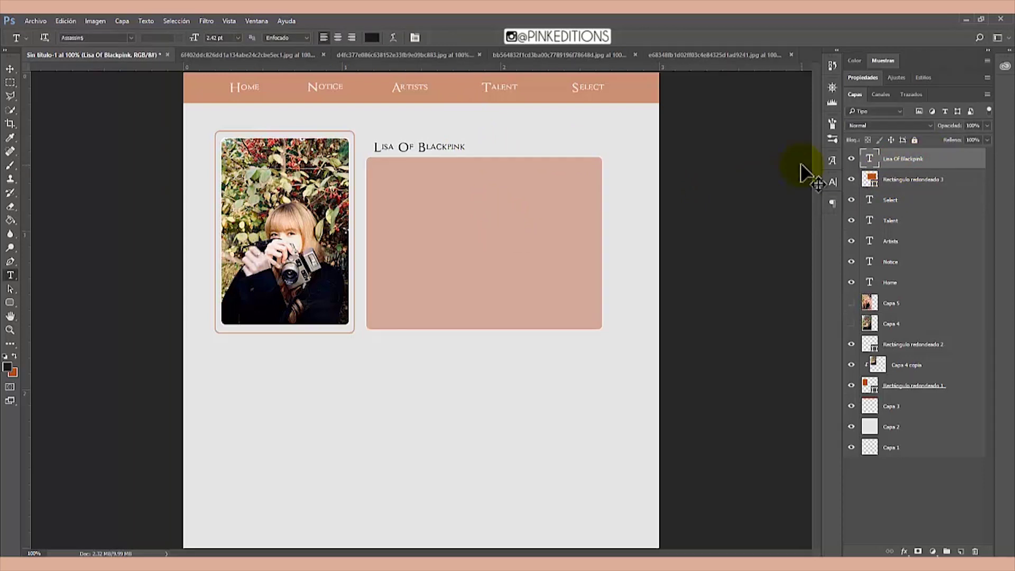
{"action": "key", "text": "ctrl+t"}
{"action": "left_click_drag", "start_coordinate": [465, 140], "coordinate": [500, 144]}
{"action": "key", "text": "Return"}
{"action": "key", "text": "t"}
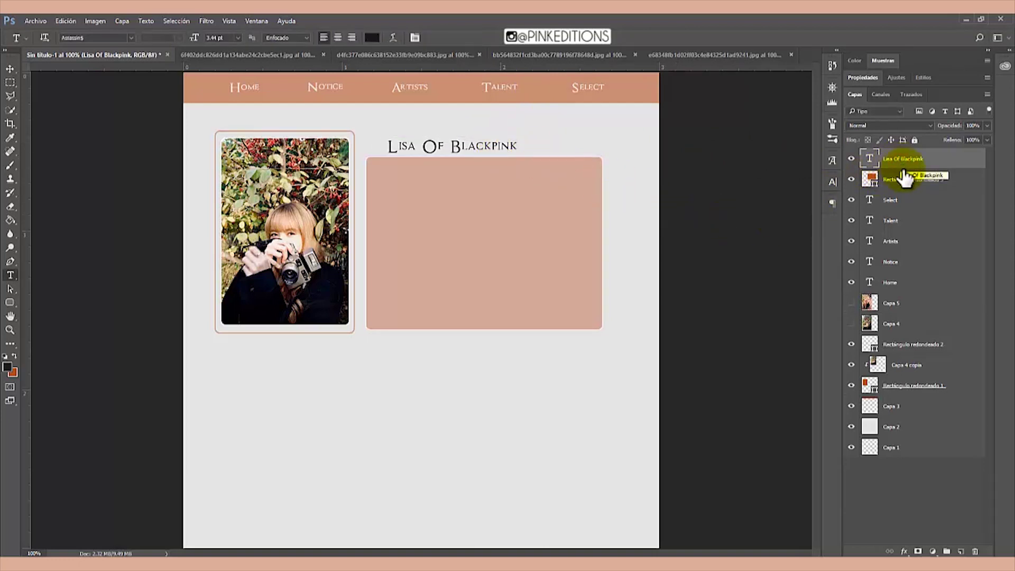
Draw an orange-brown rounded rectangle about 41 by 142 px against the translucent panel's right edge and set its opacity to 40%.
{"action": "left_click", "coordinate": [933, 182]}
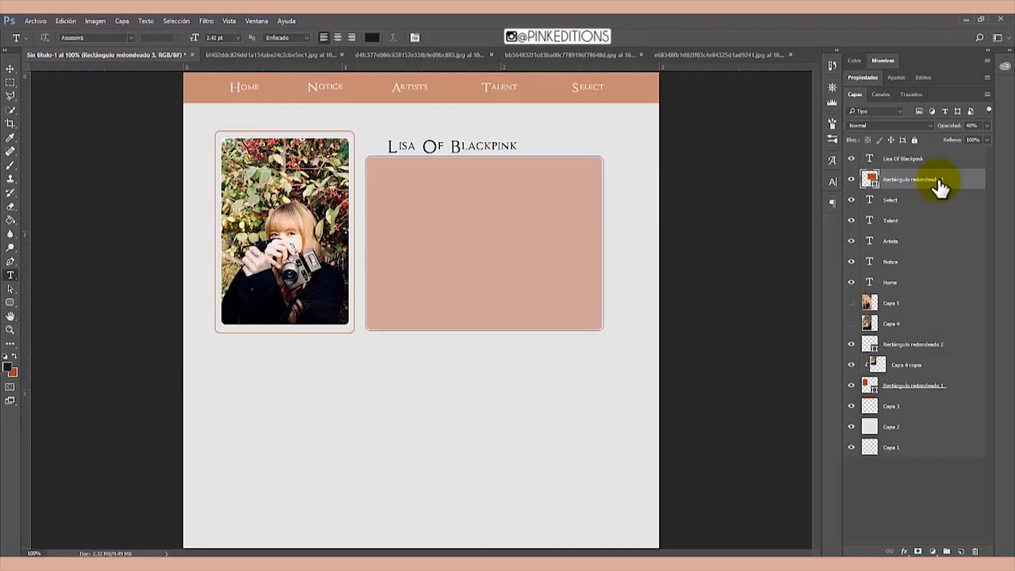
{"action": "left_click", "coordinate": [961, 551]}
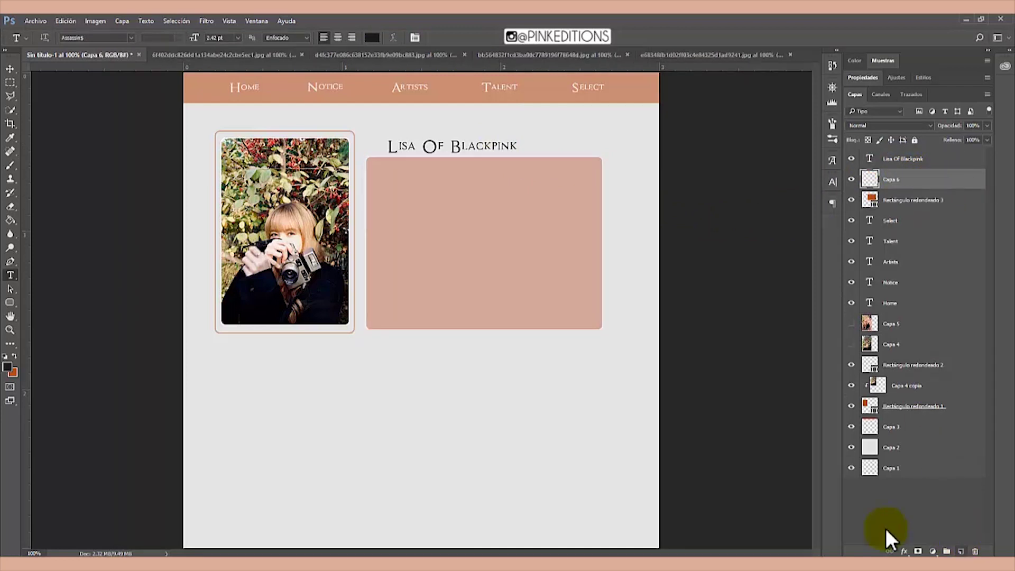
{"action": "left_click", "coordinate": [10, 301]}
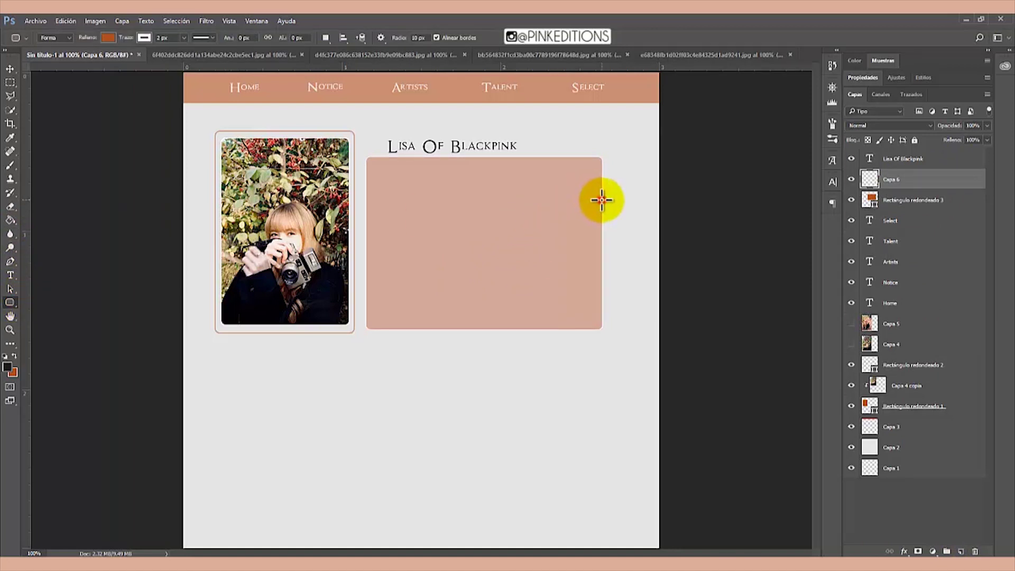
{"action": "left_click_drag", "start_coordinate": [601, 200], "coordinate": [623, 275]}
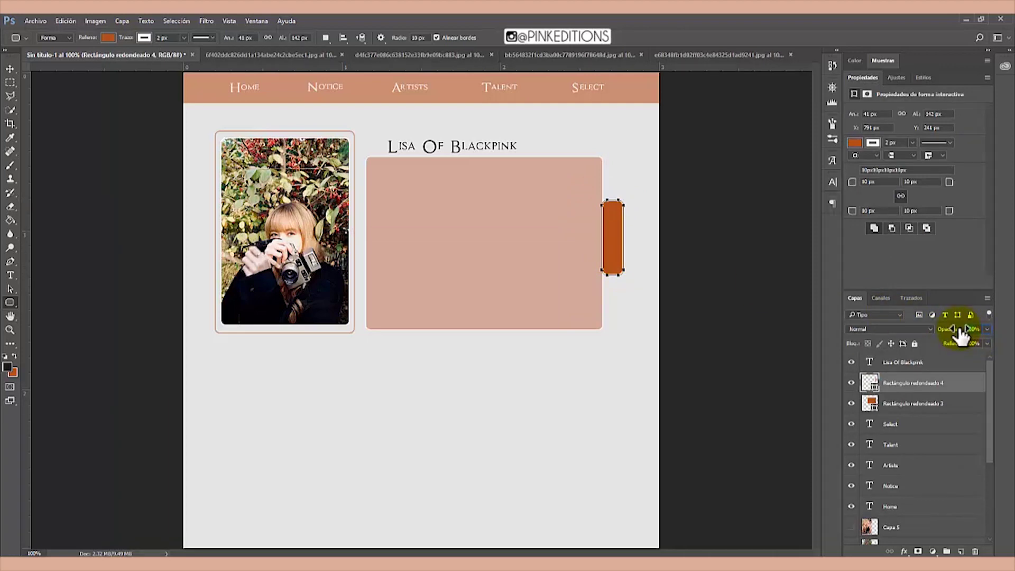
{"action": "left_click_drag", "start_coordinate": [959, 334], "coordinate": [958, 333]}
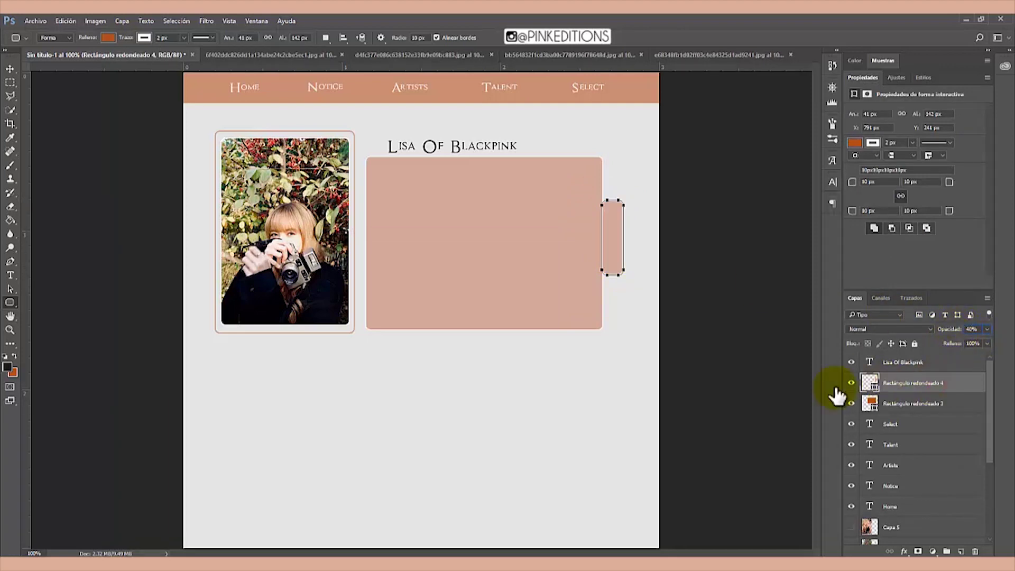
Move the small rounded rectangle to about X 776 px, Y 252 px so it overlaps the panel's right edge.
{"action": "key", "text": "ctrl+t"}
{"action": "key", "text": "ctrl+plus"}
{"action": "key", "text": "ctrl+minus"}
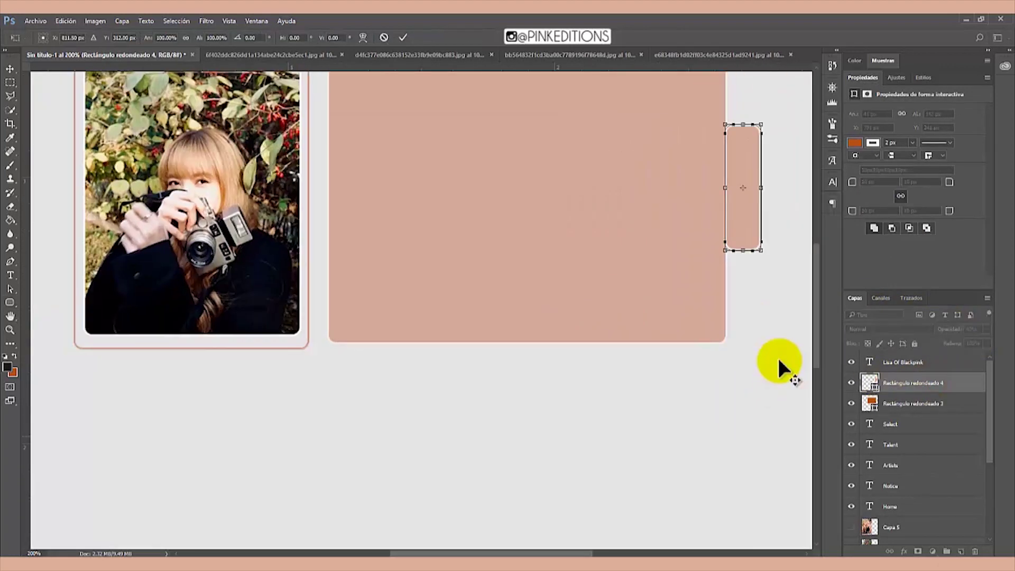
{"action": "left_click_drag", "start_coordinate": [607, 256], "coordinate": [601, 261]}
{"action": "key", "text": "Return"}
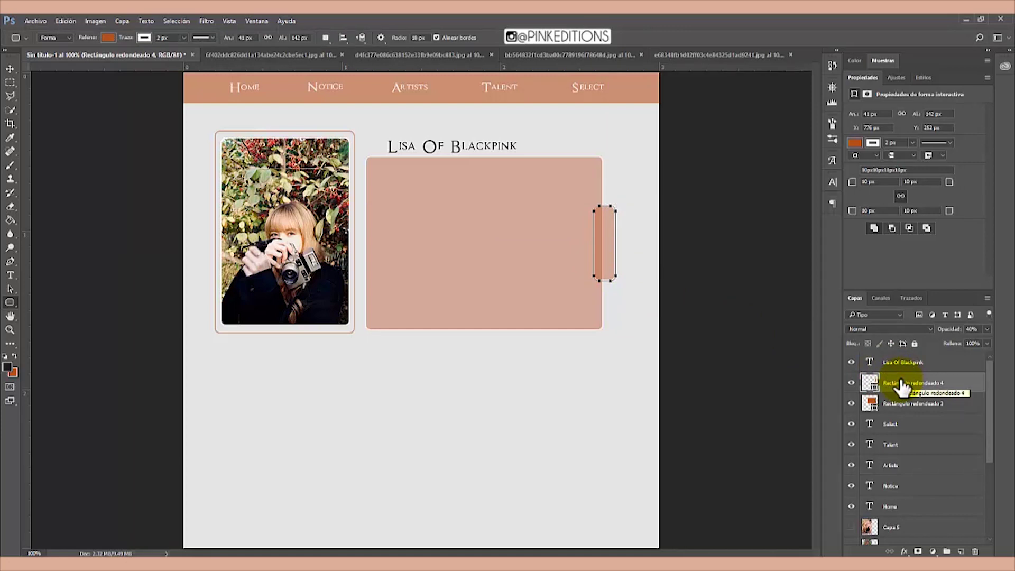
Add a layer mask to the small rectangle and paint black over the part overlapping the panel, using the panel's outline as selection.
{"action": "left_click", "coordinate": [917, 551]}
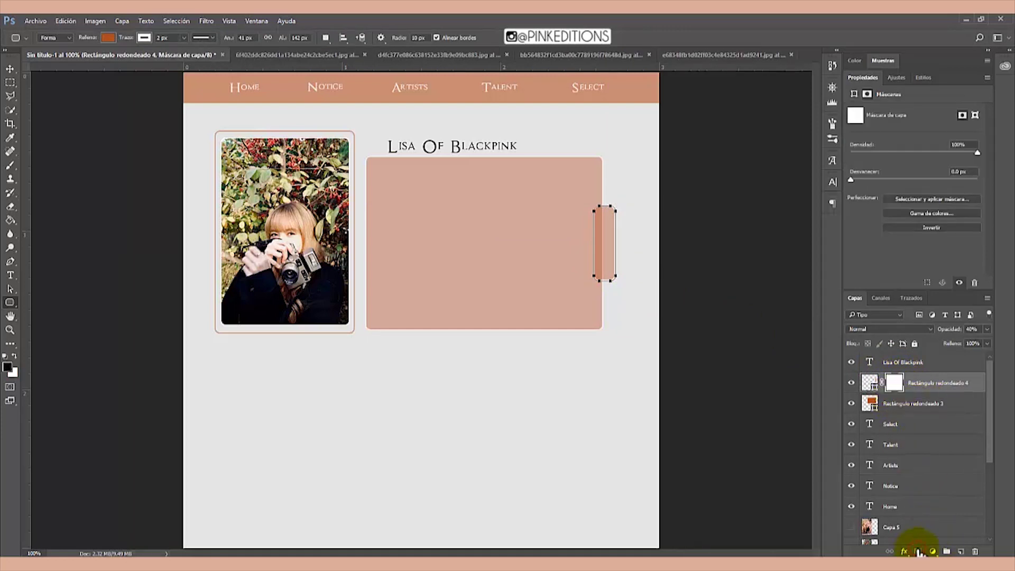
{"action": "left_click", "coordinate": [869, 403], "text": "ctrl"}
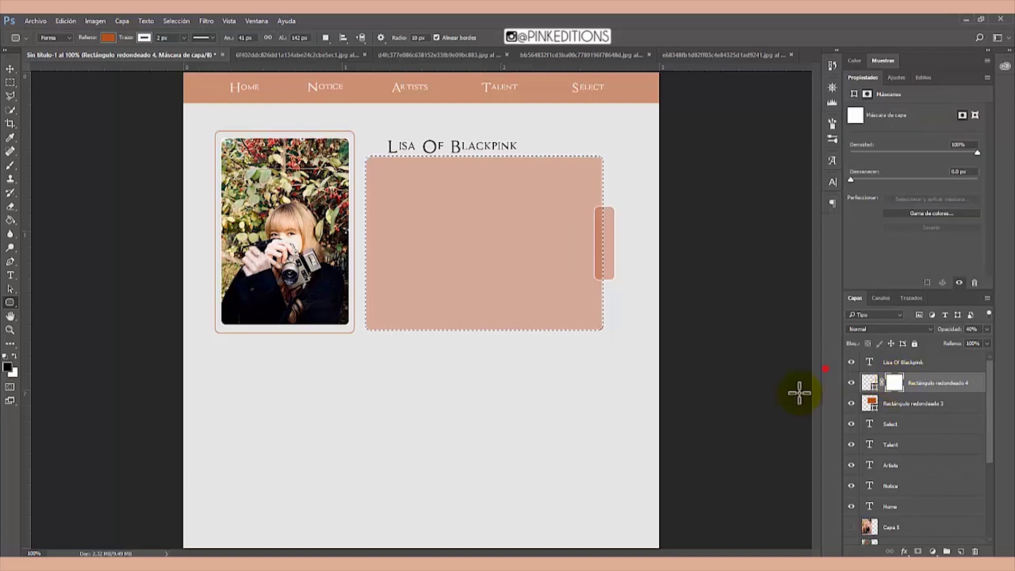
{"action": "left_click", "coordinate": [11, 166]}
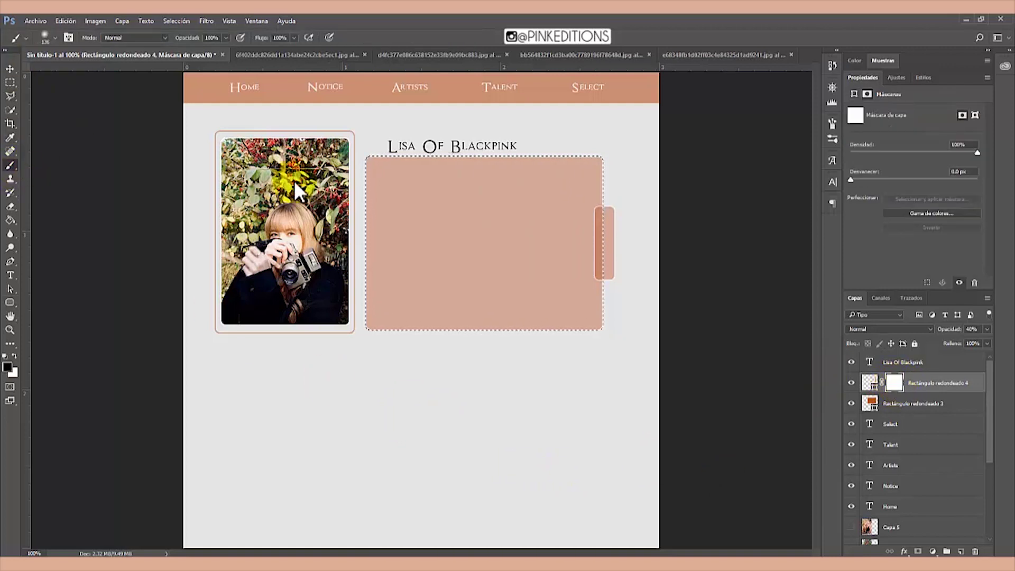
{"action": "mouse_move", "coordinate": [580, 215]}
{"action": "left_mouse_down"}
{"action": "mouse_move", "coordinate": [579, 267]}
{"action": "mouse_move", "coordinate": [581, 205]}
{"action": "mouse_move", "coordinate": [576, 271]}
{"action": "left_mouse_up"}
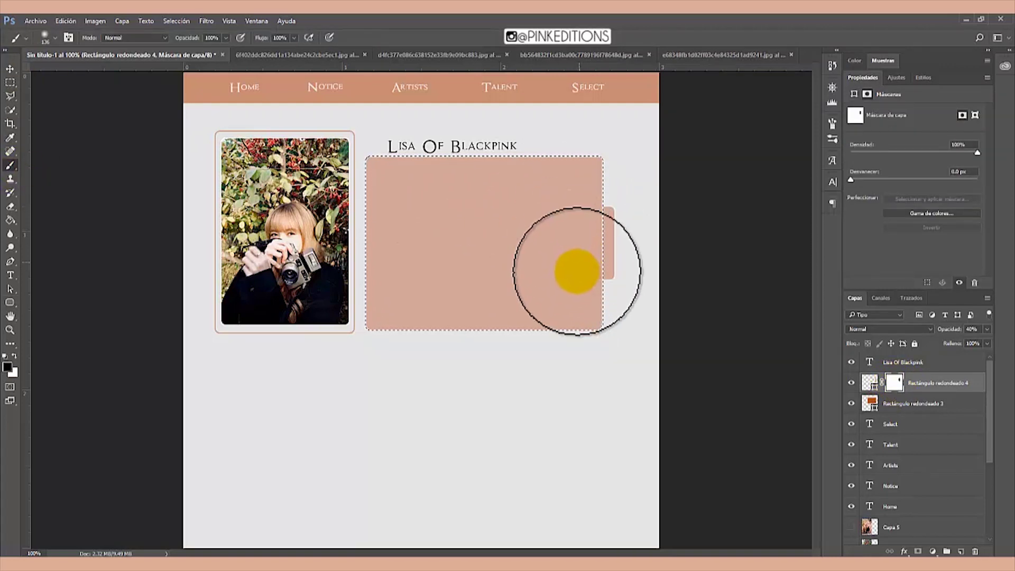
{"action": "key", "text": "ctrl+d"}
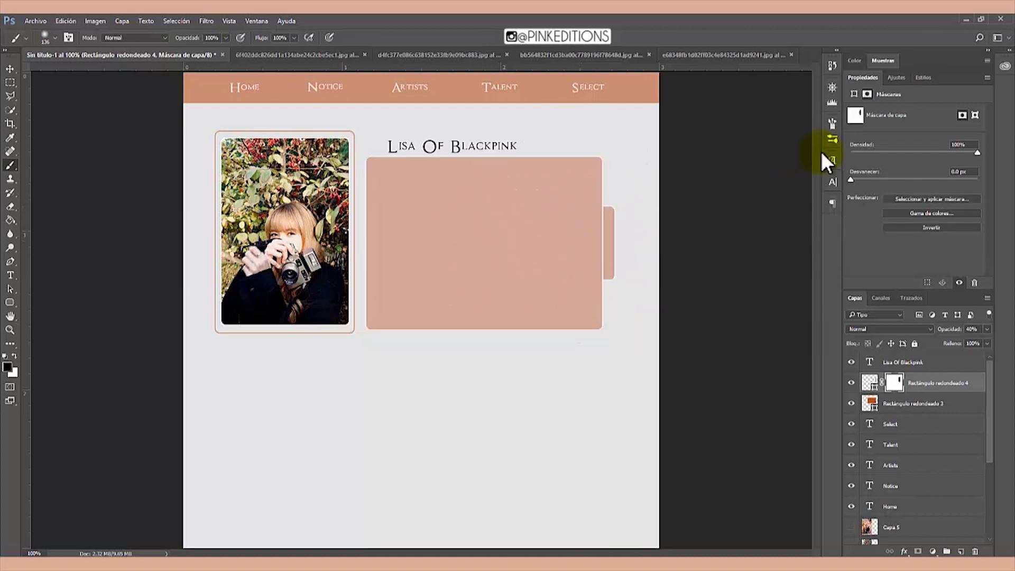
{"action": "double_click", "coordinate": [866, 79]}
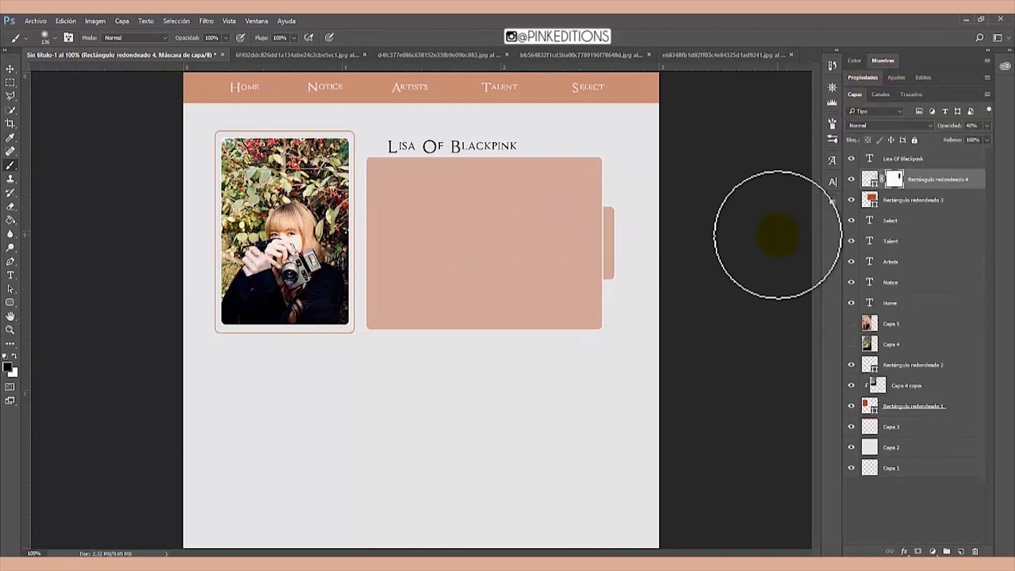
Move the Lisa Of Blackpink text layer below both translucent rectangle layers and select the small rectangle's layer.
{"action": "left_click", "coordinate": [938, 180]}
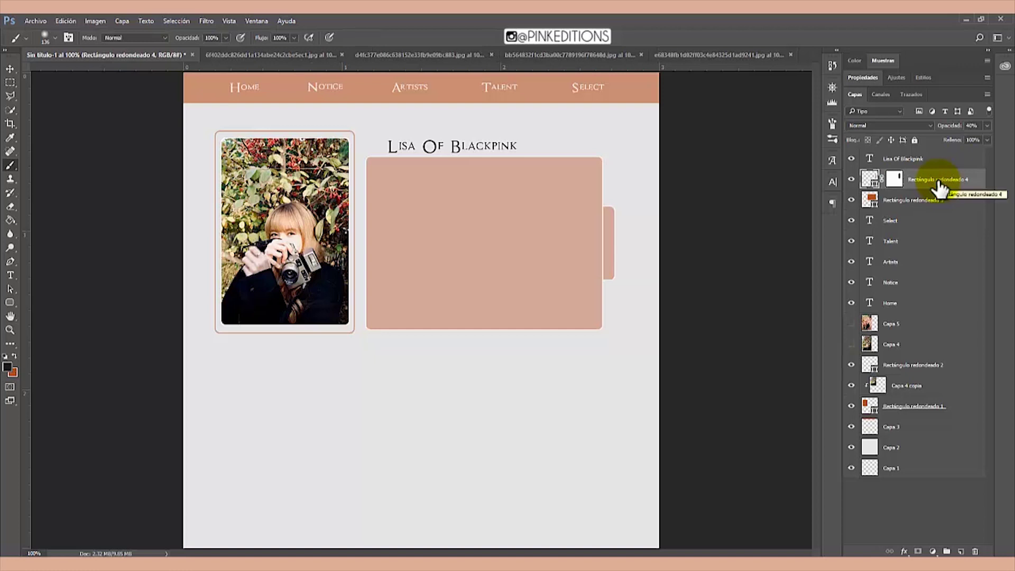
{"action": "left_click_drag", "start_coordinate": [929, 164], "coordinate": [909, 211]}
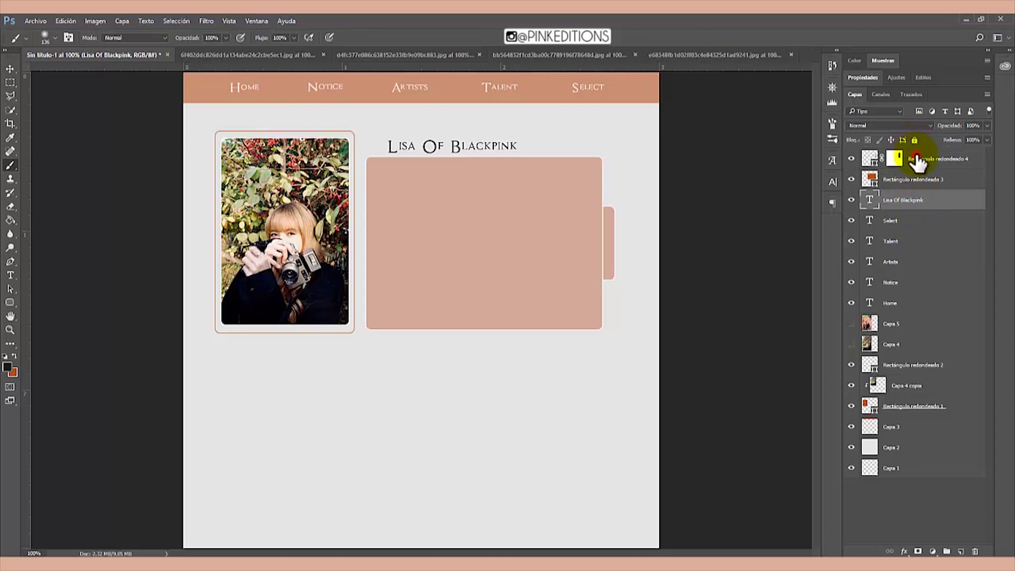
{"action": "left_click", "coordinate": [917, 161]}
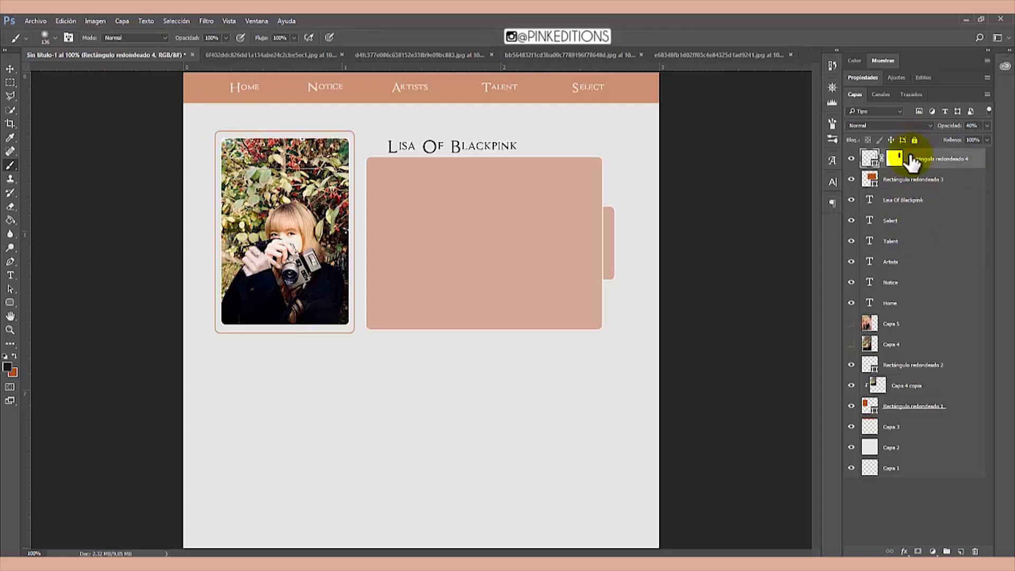
Add the vertical text "more" on the small tab beside the panel with the Vertical Type tool.
{"action": "left_click", "coordinate": [12, 277]}
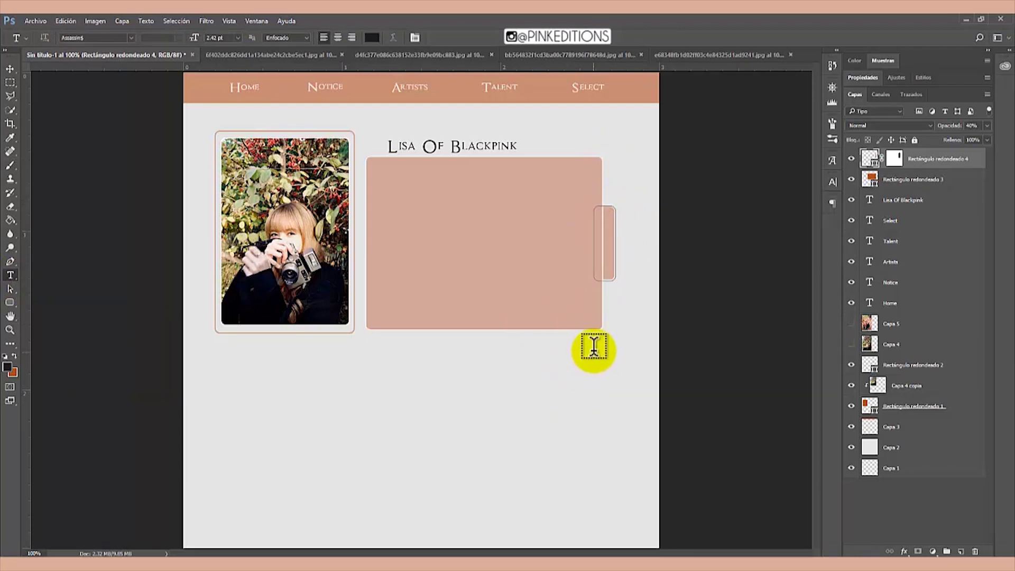
{"action": "left_click", "coordinate": [617, 305]}
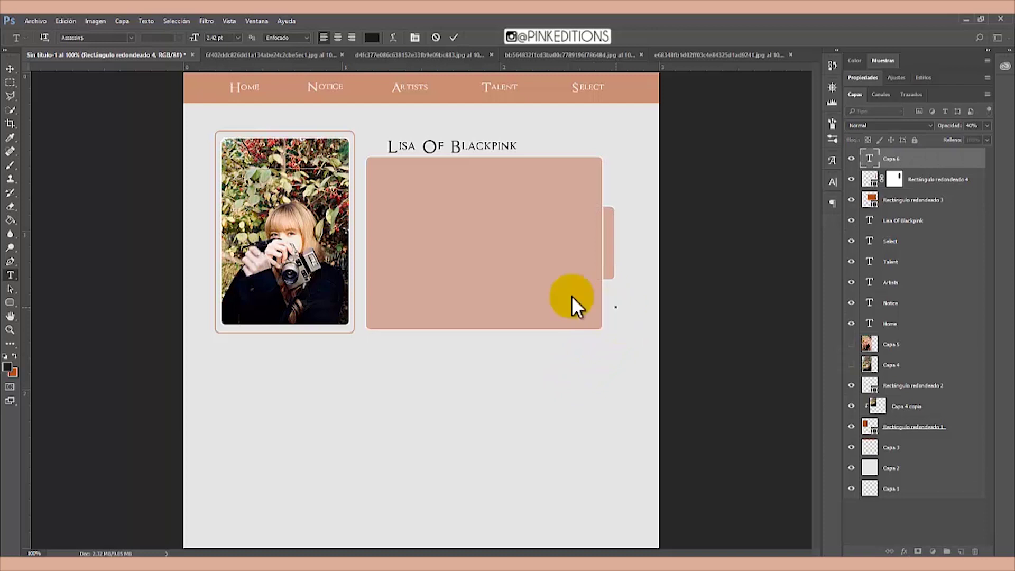
{"action": "left_click_drag", "start_coordinate": [11, 276], "coordinate": [49, 280]}
{"action": "left_click", "coordinate": [194, 343]}
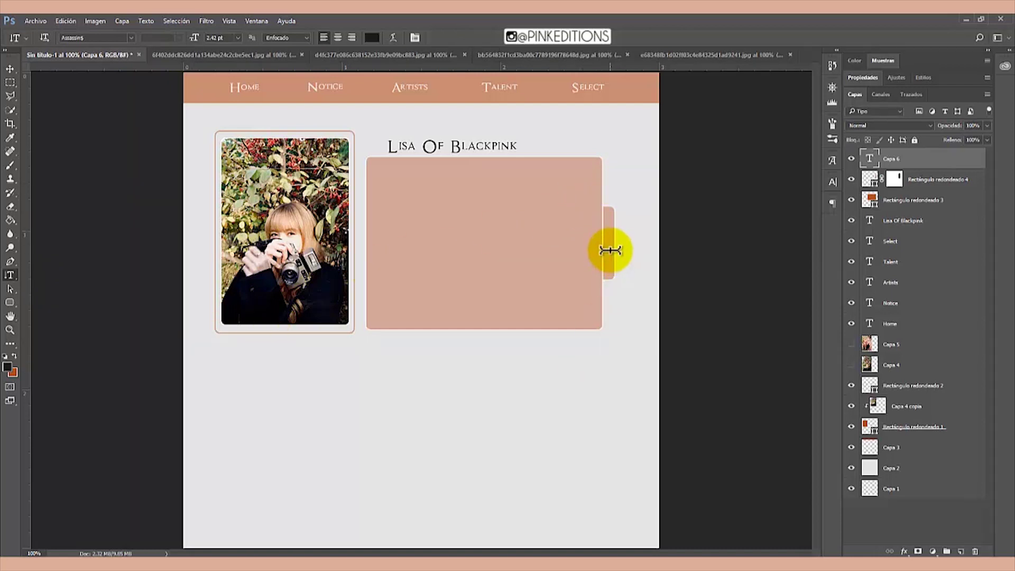
{"action": "left_click", "coordinate": [607, 211]}
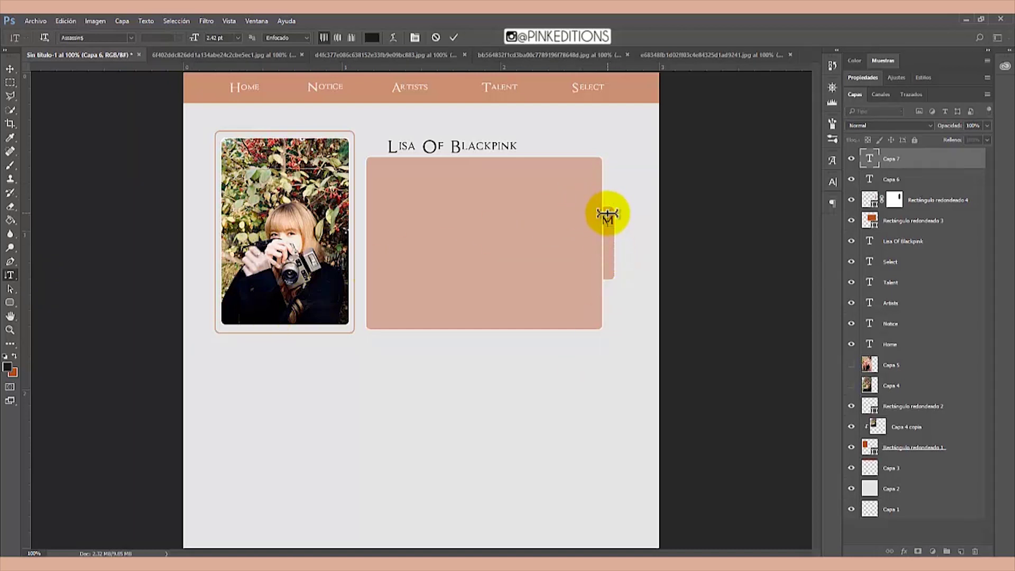
{"action": "type", "text": "more"}
{"action": "left_click", "coordinate": [901, 158]}
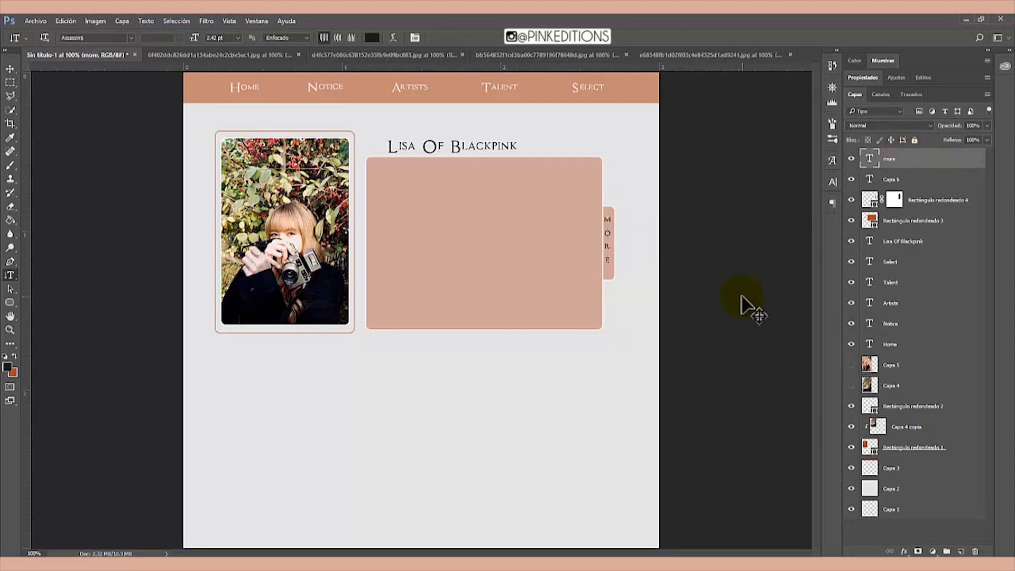
Reposition the vertical "more" text so it sits centered on the small tab.
{"action": "key", "text": "ctrl+t"}
{"action": "key", "text": "ctrl+plus"}
{"action": "left_click_drag", "start_coordinate": [792, 208], "coordinate": [801, 211]}
{"action": "key", "text": "Return"}
{"action": "key", "text": "ctrl+minus"}
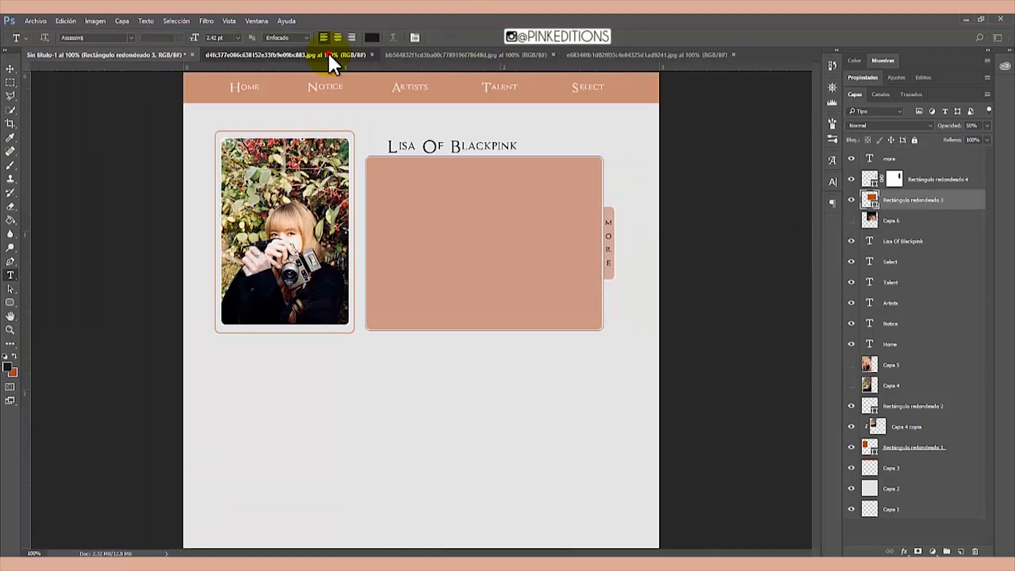
Undock the next two portrait photo documents into floating windows over the layout and return to the layout document.
{"action": "left_click", "coordinate": [328, 52]}
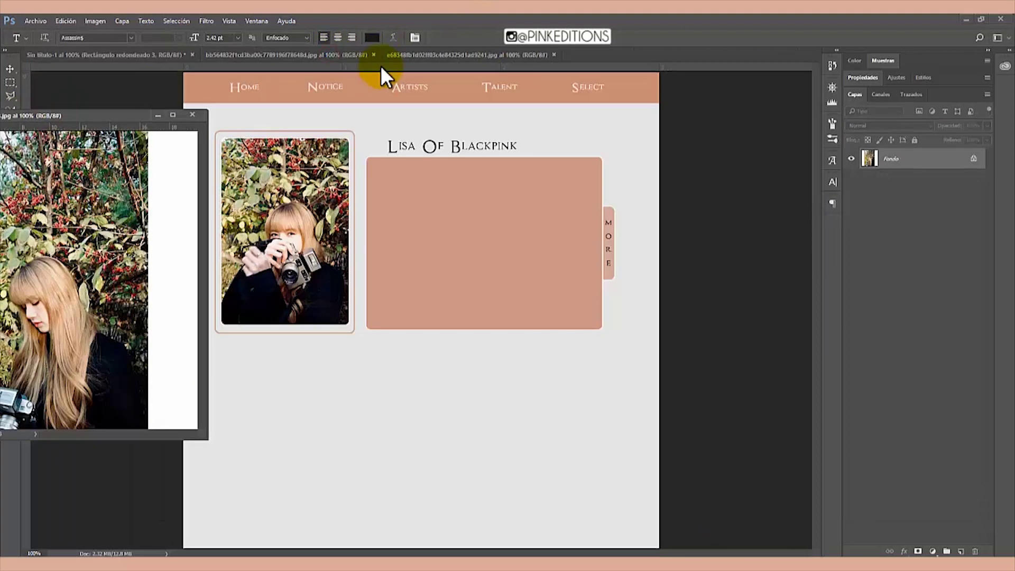
{"action": "left_click", "coordinate": [393, 57]}
{"action": "left_click_drag", "start_coordinate": [312, 52], "coordinate": [175, 224]}
{"action": "left_click", "coordinate": [154, 55]}
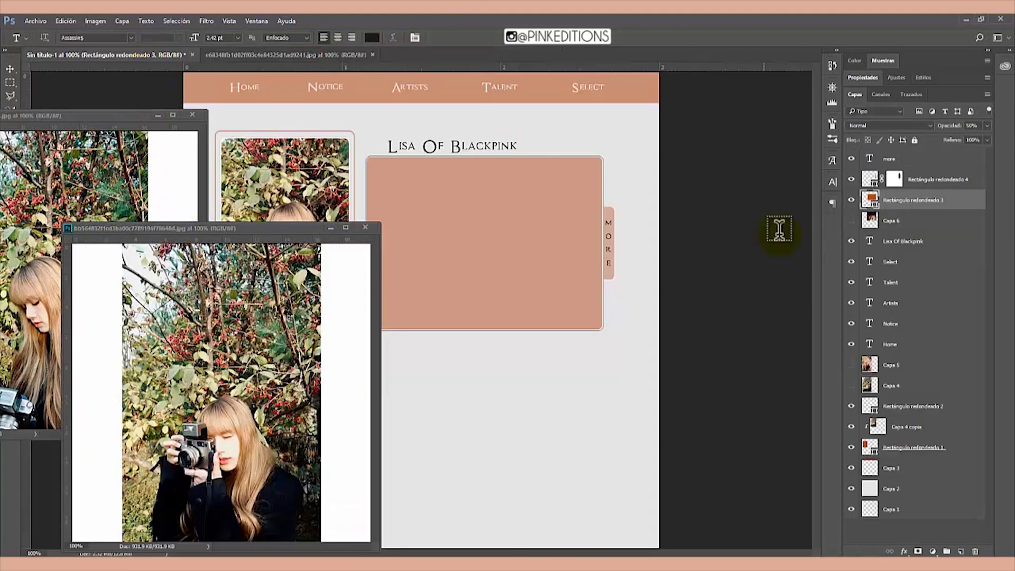
Copy both portrait photos into the layout as layers above the panel and close their windows.
{"action": "left_click", "coordinate": [178, 189]}
{"action": "left_click_drag", "start_coordinate": [720, 219], "coordinate": [319, 234]}
{"action": "left_click", "coordinate": [265, 230]}
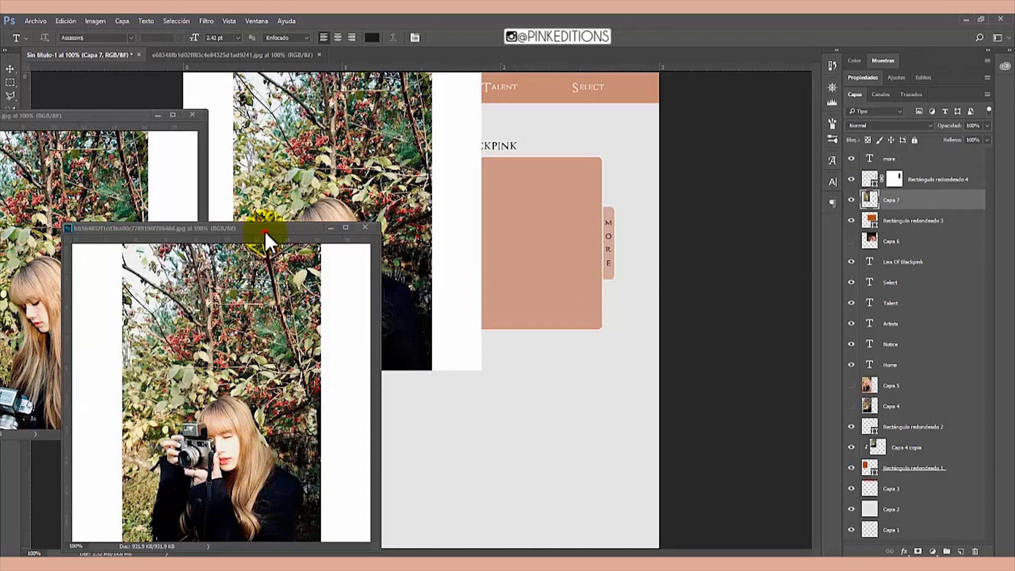
{"action": "left_click_drag", "start_coordinate": [900, 162], "coordinate": [369, 228]}
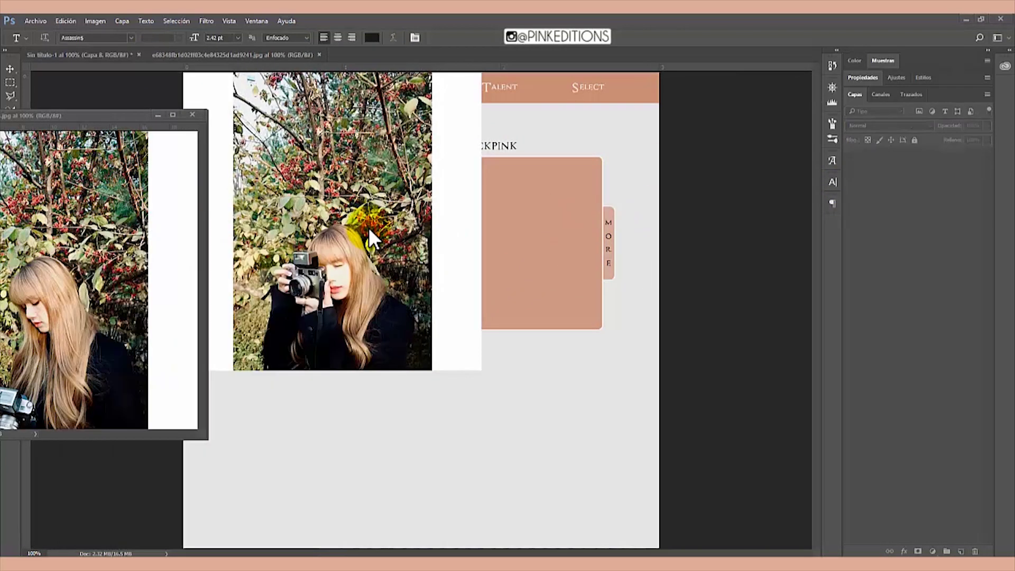
{"action": "left_click", "coordinate": [194, 114]}
Scale the two new photo layers together to about 49% and place them over the left part of the panel.
{"action": "left_click", "coordinate": [893, 220], "text": "shift"}
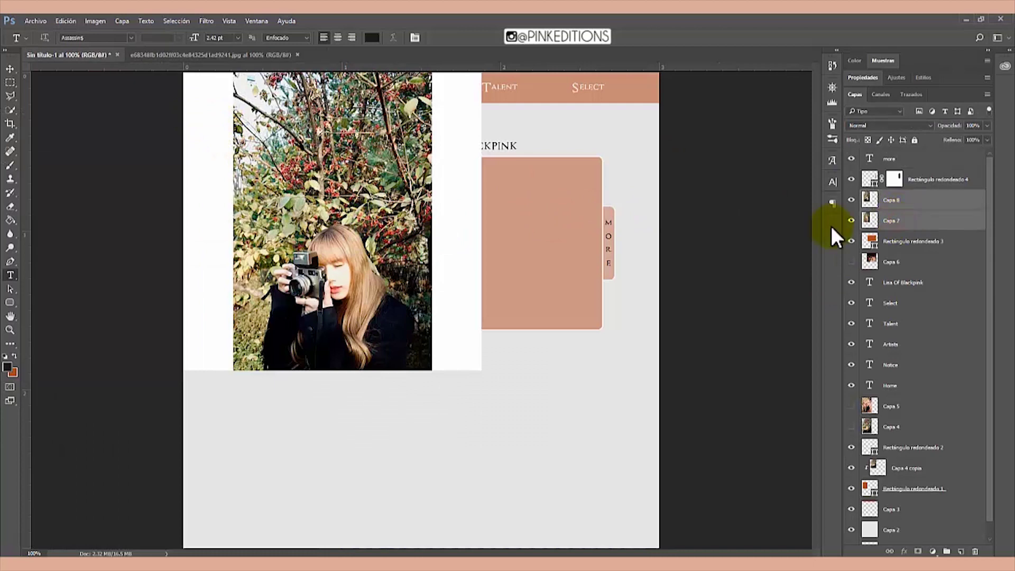
{"action": "left_click_drag", "start_coordinate": [417, 277], "coordinate": [551, 375]}
{"action": "key", "text": "ctrl+t"}
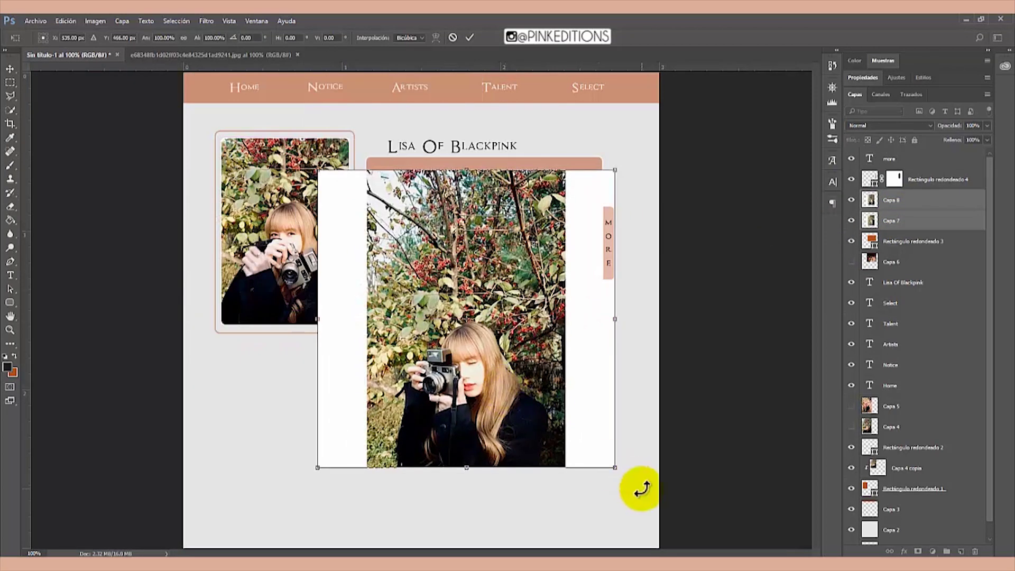
{"action": "left_click_drag", "start_coordinate": [613, 467], "coordinate": [508, 363]}
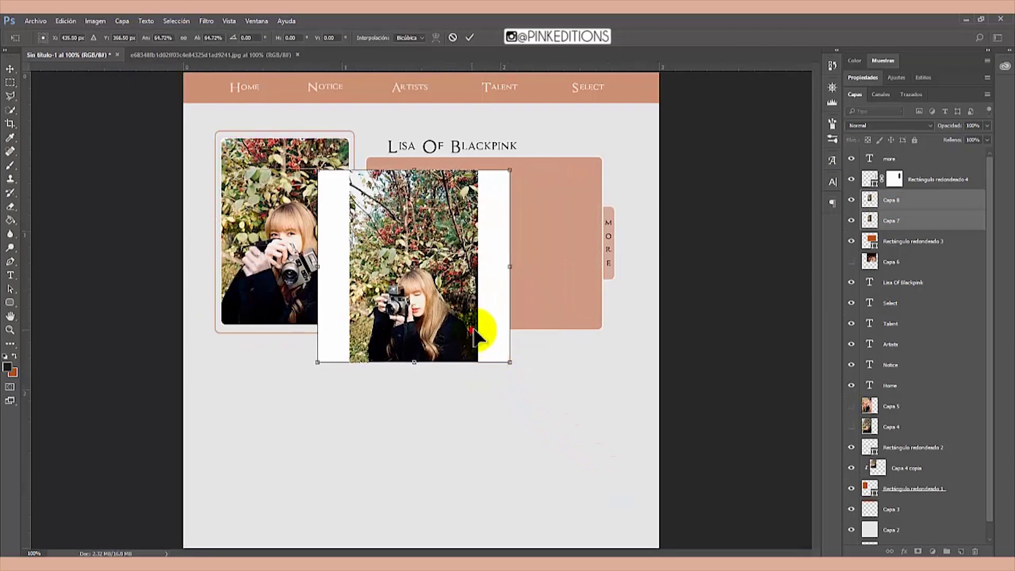
{"action": "left_click_drag", "start_coordinate": [475, 333], "coordinate": [509, 303]}
{"action": "mouse_move", "coordinate": [485, 263]}
{"action": "left_mouse_down"}
{"action": "mouse_move", "coordinate": [491, 292]}
{"action": "mouse_move", "coordinate": [491, 276]}
{"action": "left_mouse_up"}
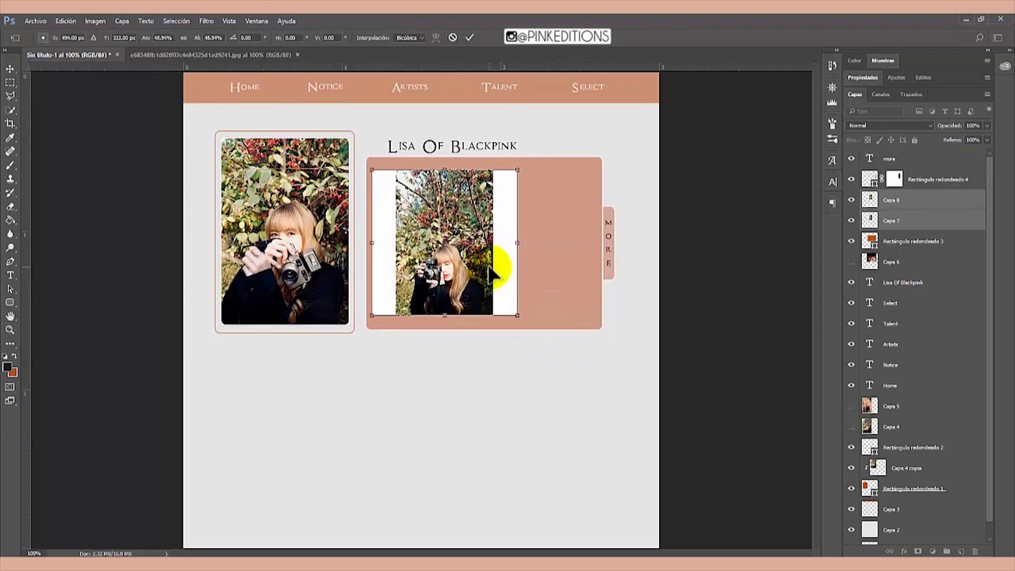
{"action": "key", "text": "Return"}
Move the upper photo layer horizontally to the right so the two portraits stand side by side.
{"action": "left_click", "coordinate": [918, 200]}
{"action": "key", "text": "ctrl+t"}
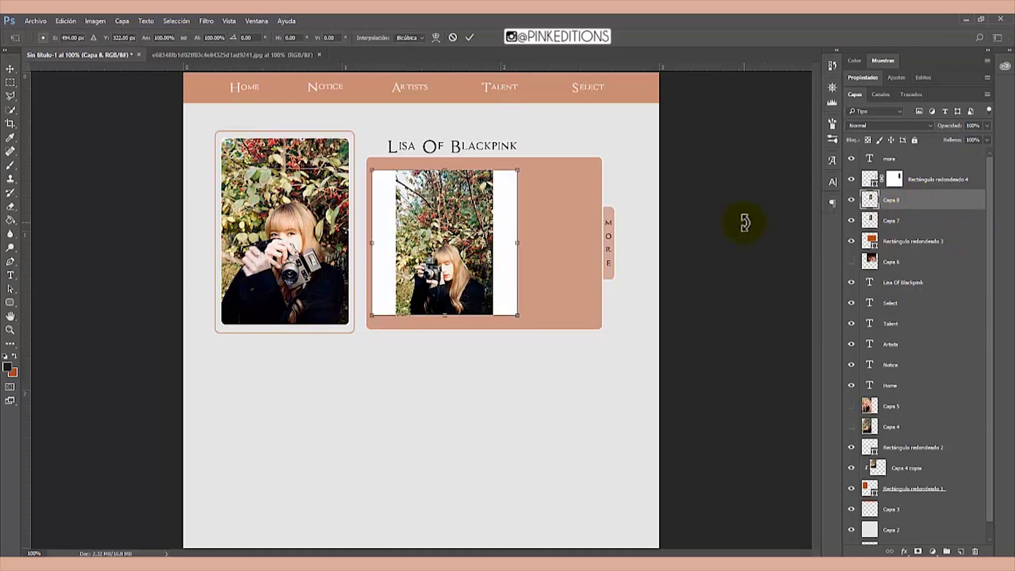
{"action": "left_click_drag", "start_coordinate": [407, 317], "coordinate": [575, 309]}
{"action": "key", "text": "Return"}
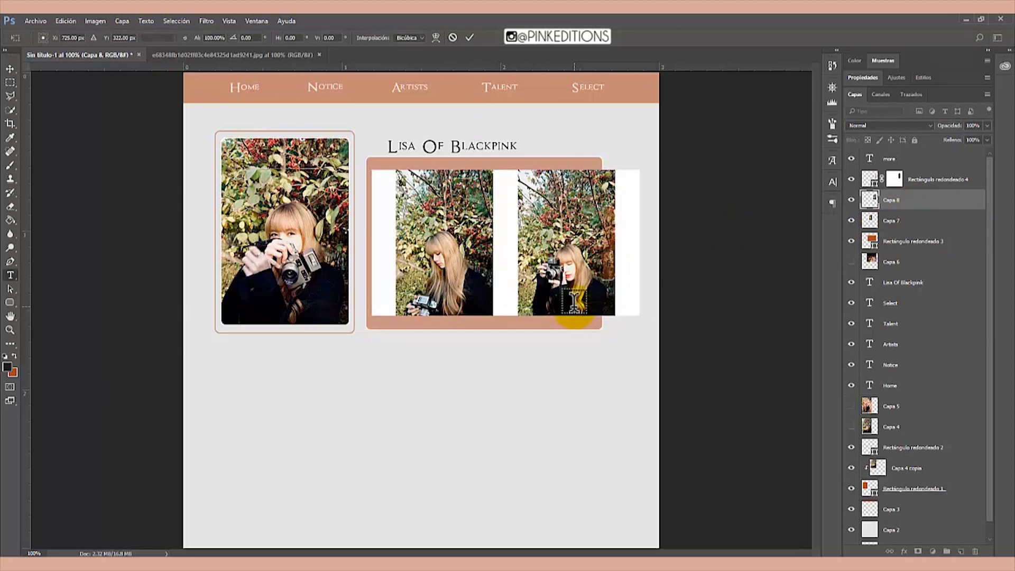
Scale both portraits down together and center them within the panel.
{"action": "key", "text": "t"}
{"action": "left_click", "coordinate": [972, 222], "text": "ctrl"}
{"action": "key", "text": "ctrl+t"}
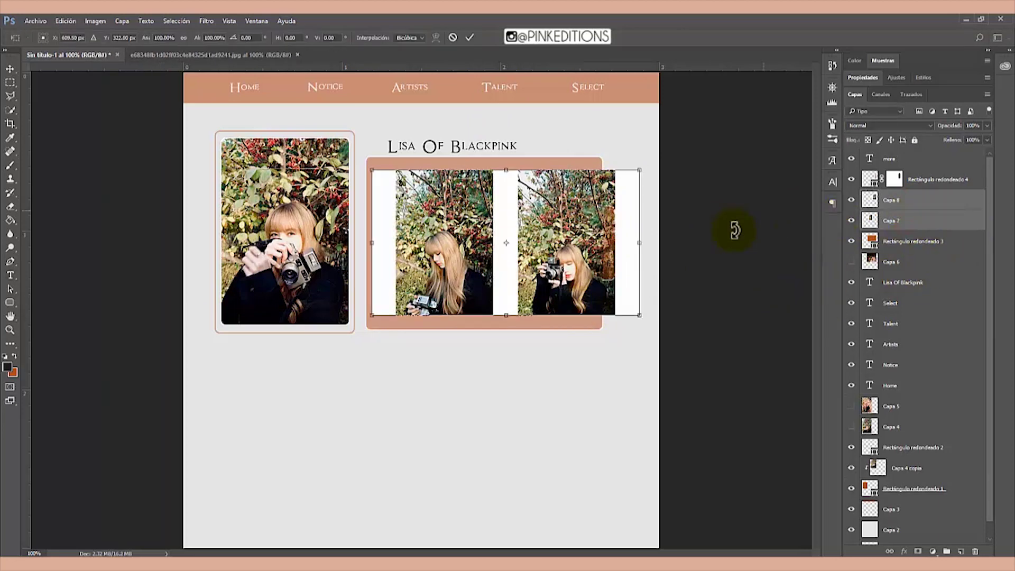
{"action": "left_click_drag", "start_coordinate": [636, 316], "coordinate": [580, 281]}
{"action": "key", "text": "Return"}
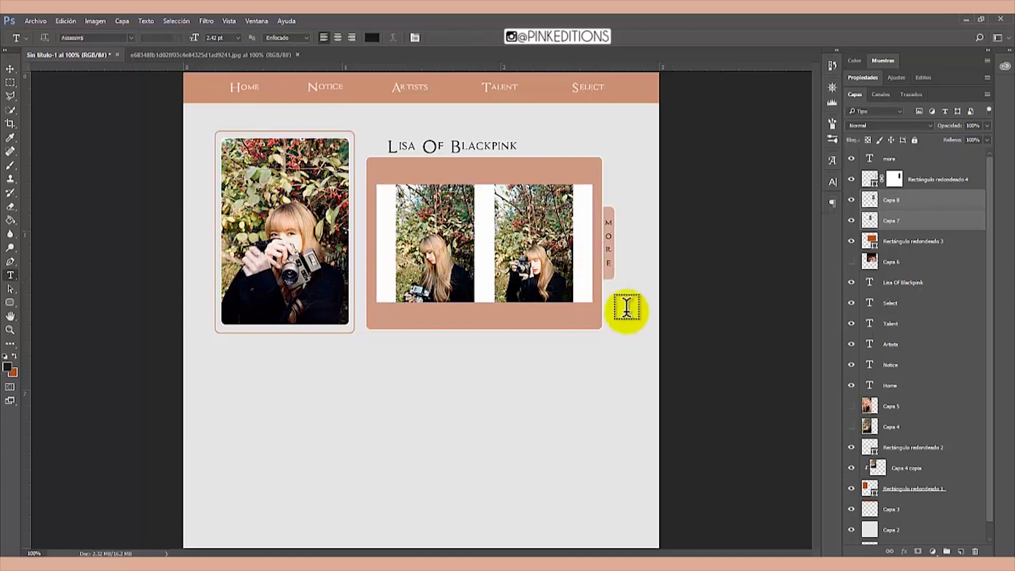
Reduce the height of the panel behind the two portraits to about 85%, trimming its upper and lower edges evenly.
{"action": "left_click", "coordinate": [898, 241]}
{"action": "key", "text": "ctrl+t"}
{"action": "left_click_drag", "start_coordinate": [484, 327], "coordinate": [485, 320]}
{"action": "left_click_drag", "start_coordinate": [484, 157], "coordinate": [484, 171]}
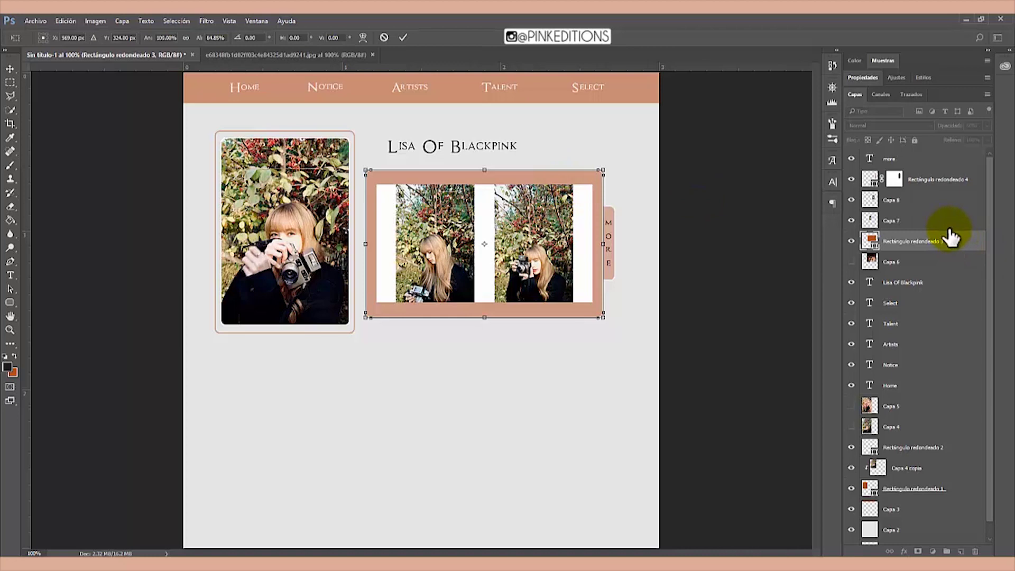
{"action": "double_click", "coordinate": [935, 200]}
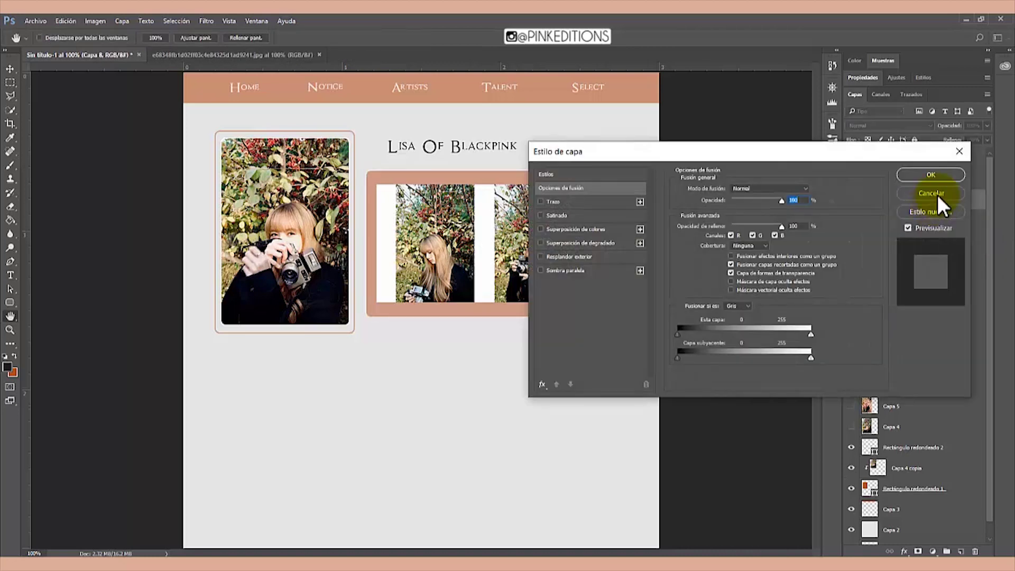
{"action": "left_click", "coordinate": [958, 151]}
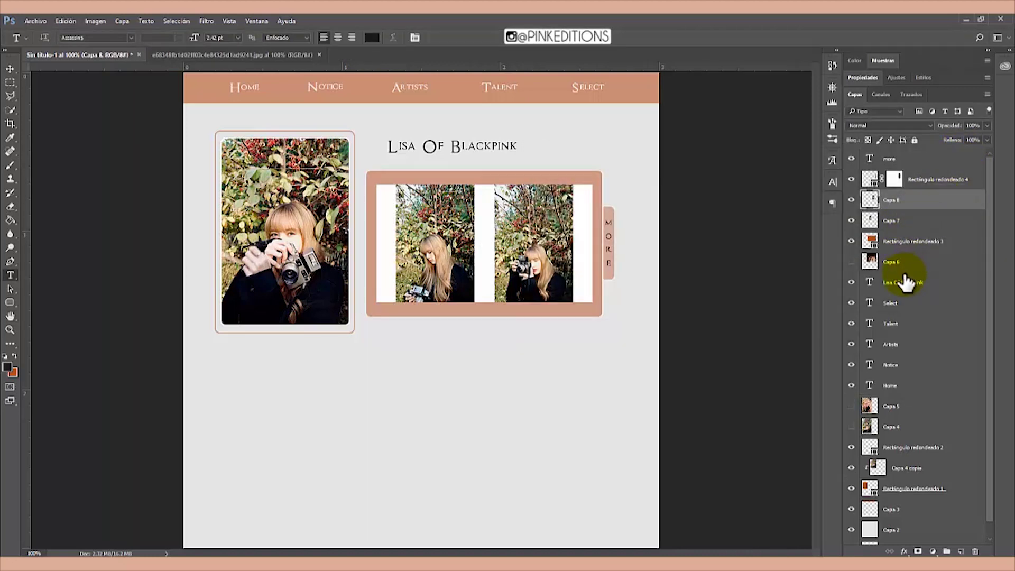
Move the "Lisa Of Blackpink" title down so it sits just above the panel, centered near its middle.
{"action": "left_click", "coordinate": [901, 285]}
{"action": "key", "text": "ctrl+t"}
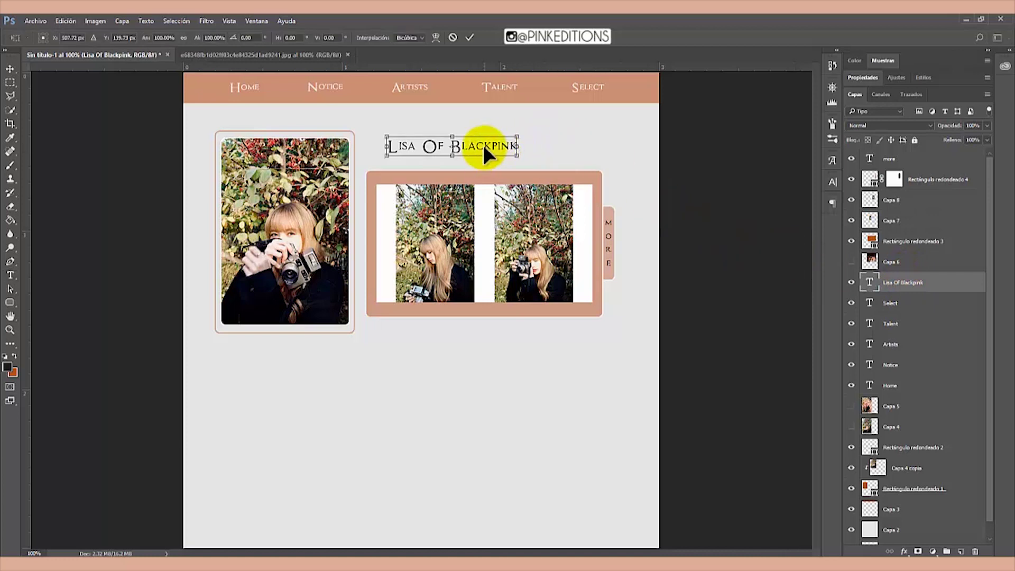
{"action": "left_click_drag", "start_coordinate": [485, 146], "coordinate": [509, 155]}
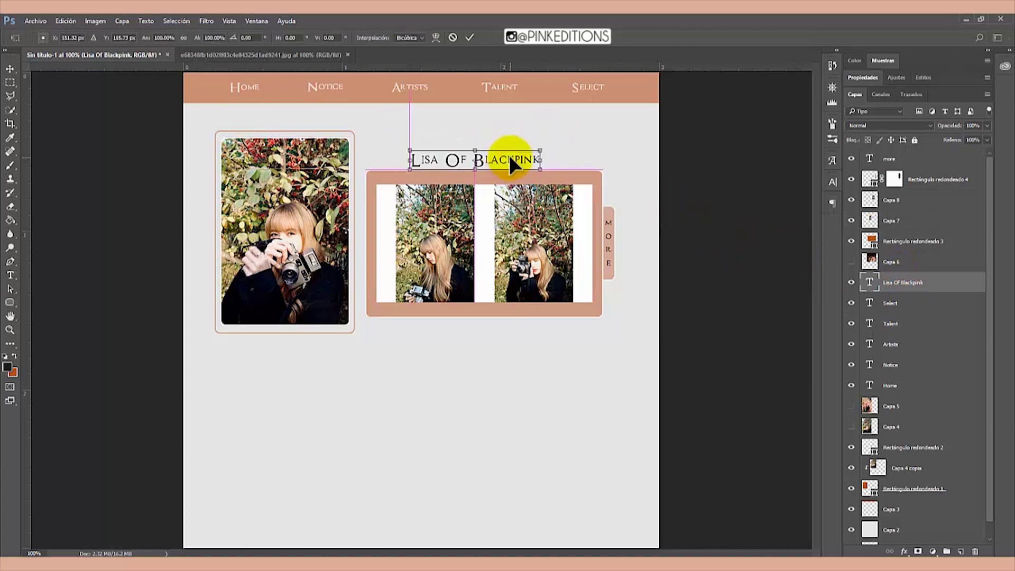
{"action": "key", "text": "t"}
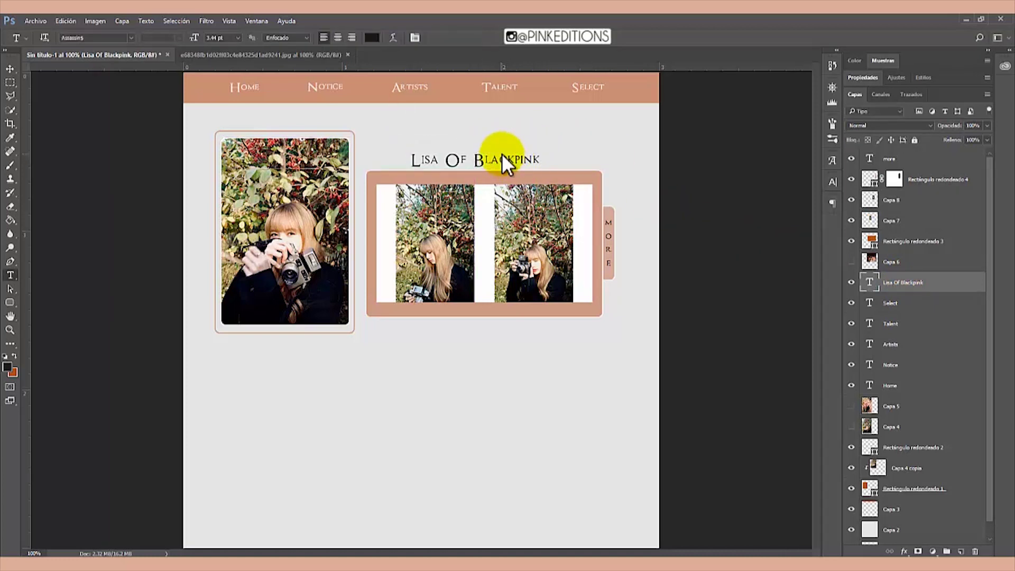
{"action": "key", "text": "ctrl+z"}
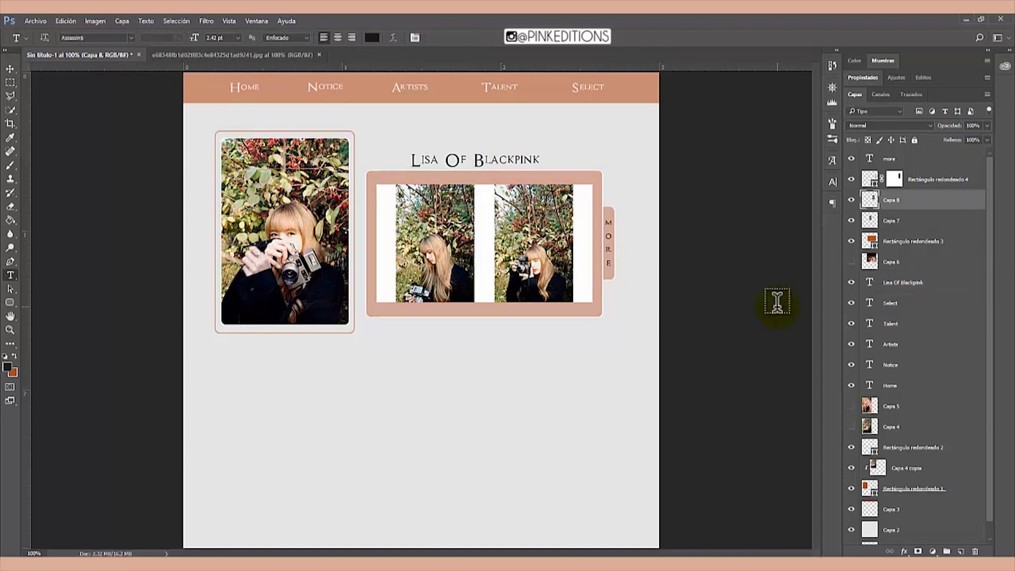
Make a circular selection below the framed portrait on a new layer above the tab shape and fill it with light salmon.
{"action": "left_click", "coordinate": [945, 183]}
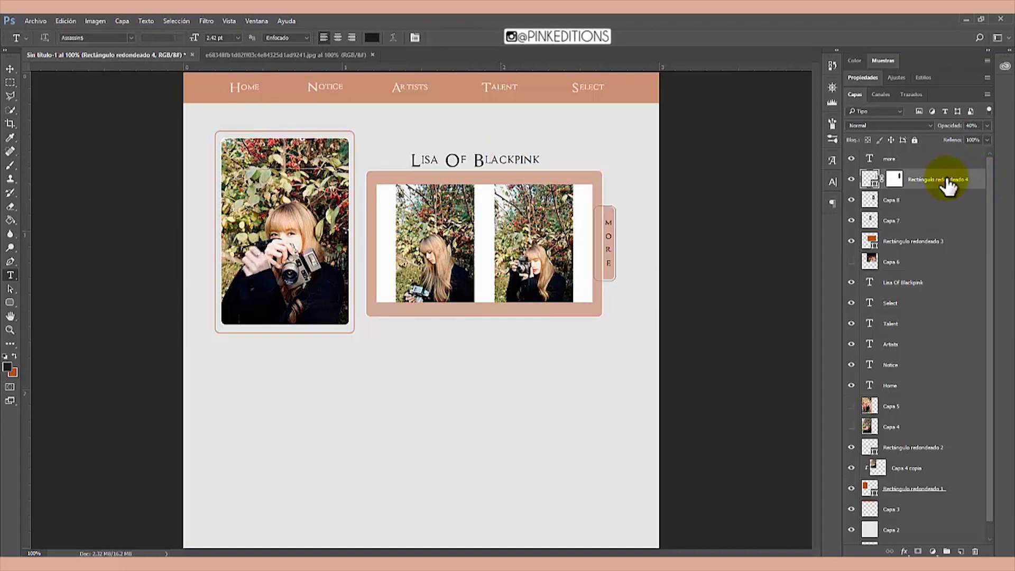
{"action": "left_click", "coordinate": [8, 81]}
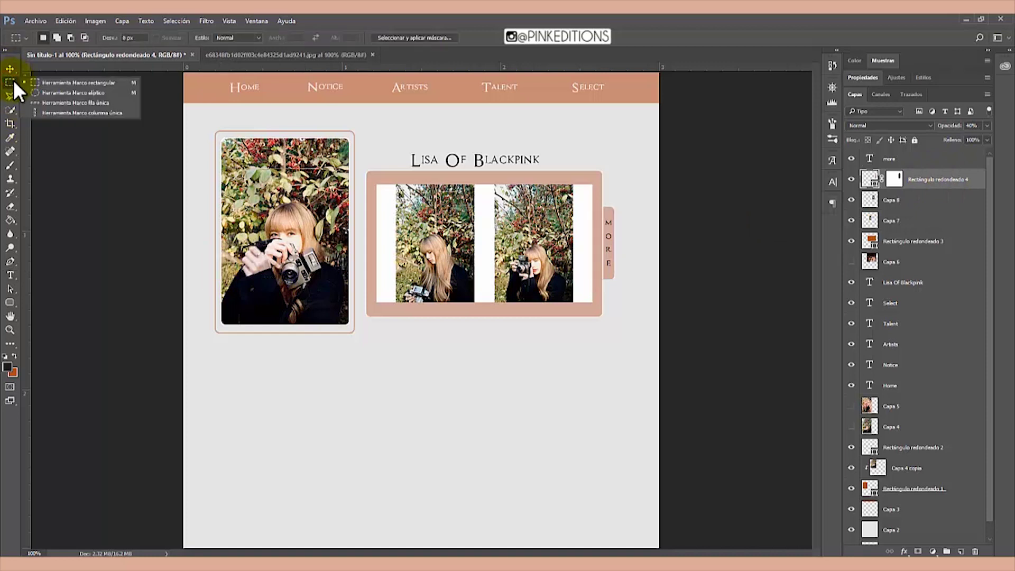
{"action": "left_click", "coordinate": [38, 94]}
{"action": "key", "text": "x"}
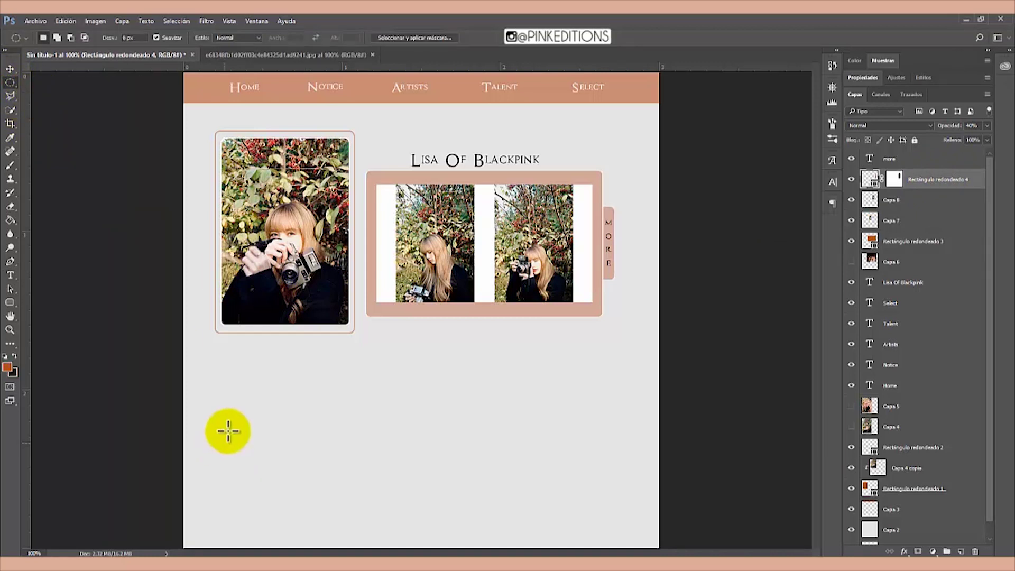
{"action": "key", "text": "x"}
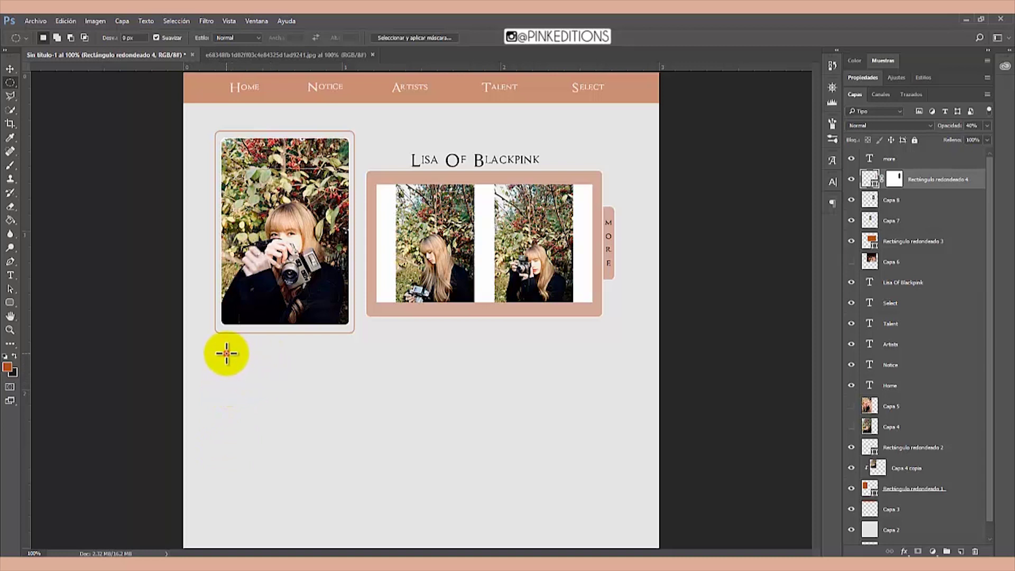
{"action": "key", "text": "ctrl+shift+alt+n"}
{"action": "left_click_drag", "start_coordinate": [244, 359], "coordinate": [332, 422]}
{"action": "left_click_drag", "start_coordinate": [271, 390], "coordinate": [279, 370]}
{"action": "left_click", "coordinate": [10, 221]}
{"action": "left_click", "coordinate": [297, 389]}
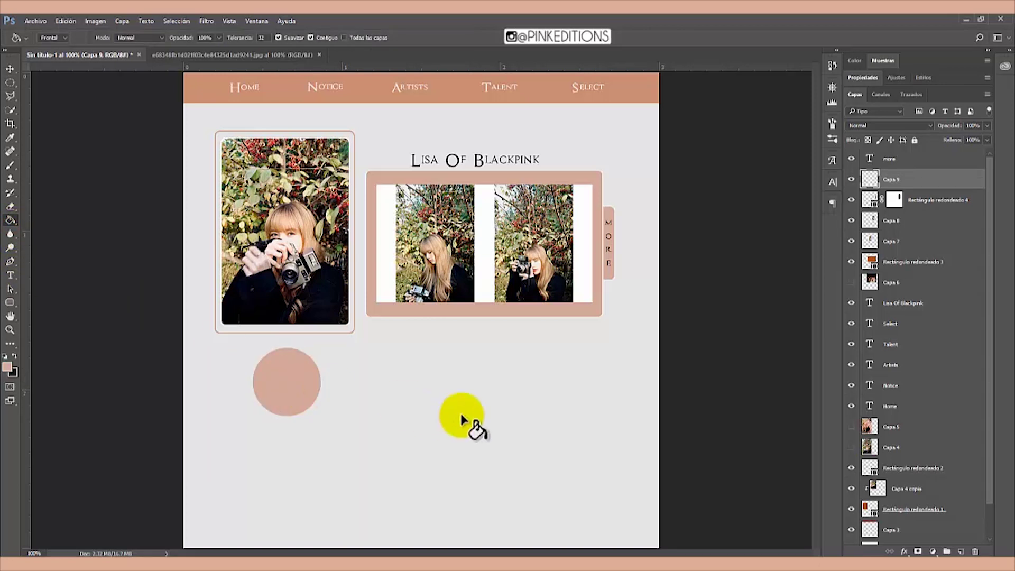
Move the salmon circle just below the panel, lined up with the panel's right edge.
{"action": "key", "text": "ctrl+t"}
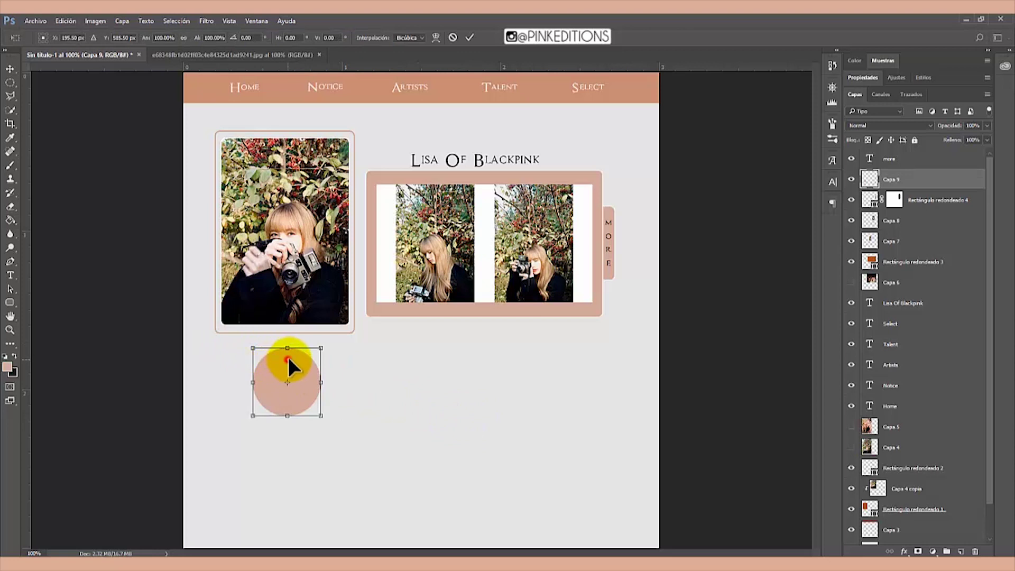
{"action": "left_click_drag", "start_coordinate": [288, 358], "coordinate": [570, 344]}
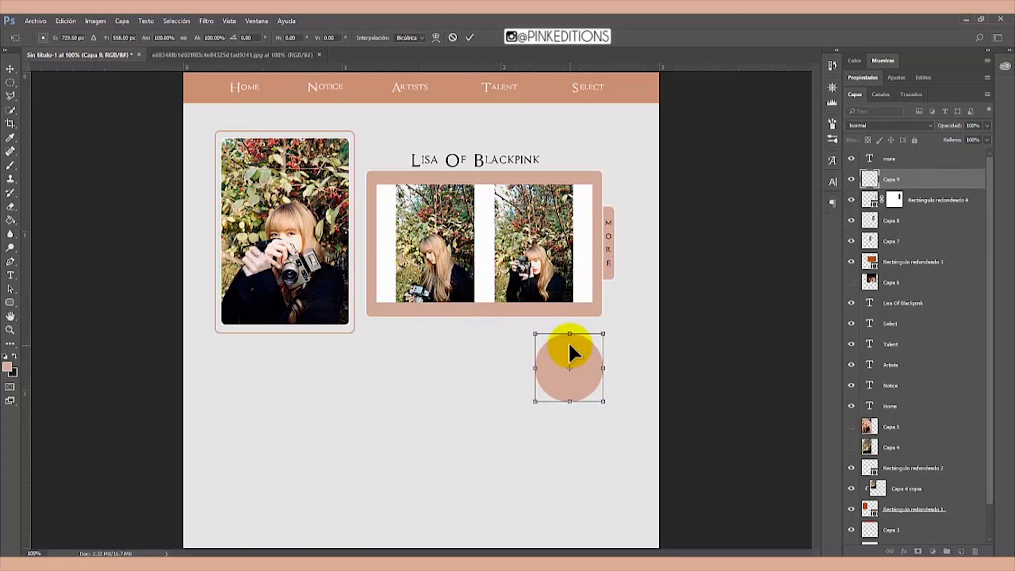
{"action": "key", "text": "Return"}
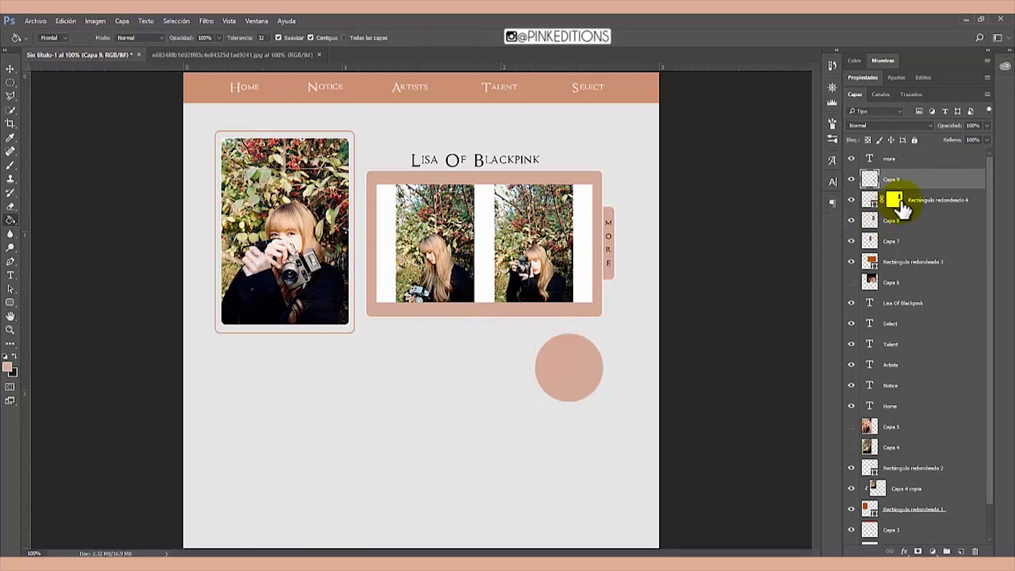
Duplicate the circle layer and scale the copy to about 78% around its center.
{"action": "key", "text": "ctrl+j"}
{"action": "key", "text": "ctrl+t"}
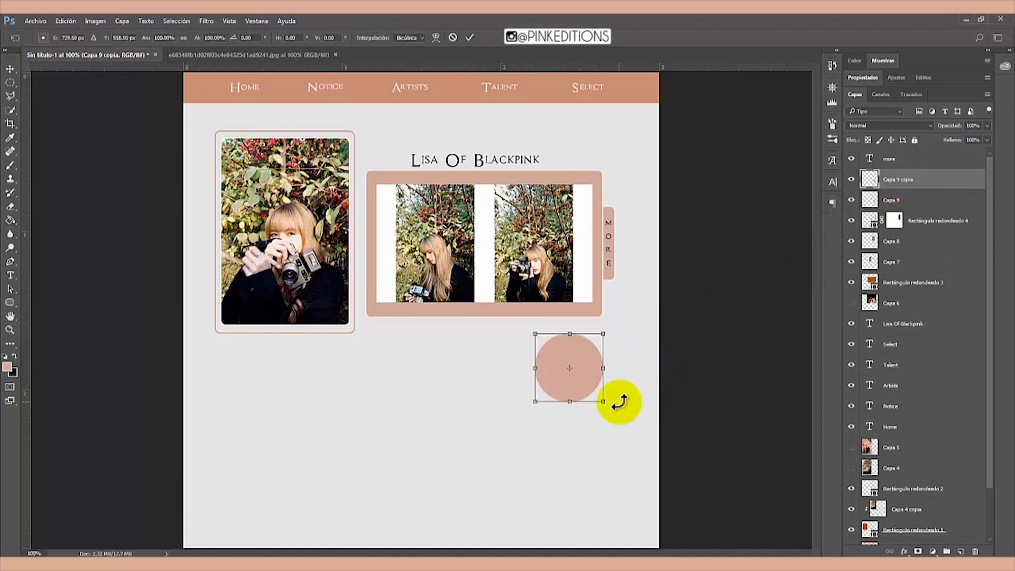
{"action": "left_click_drag", "start_coordinate": [601, 401], "coordinate": [581, 379]}
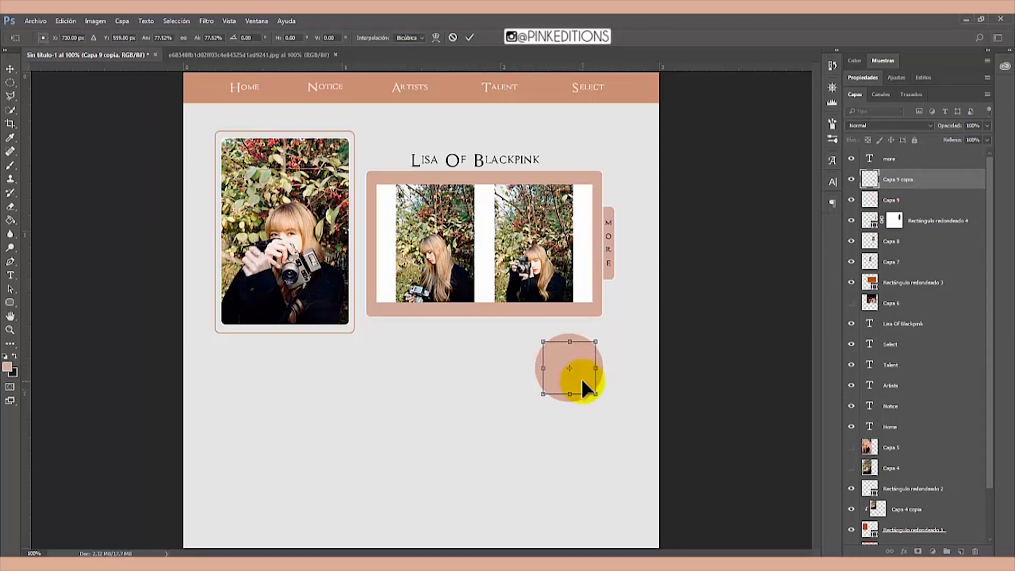
{"action": "key", "text": "Return"}
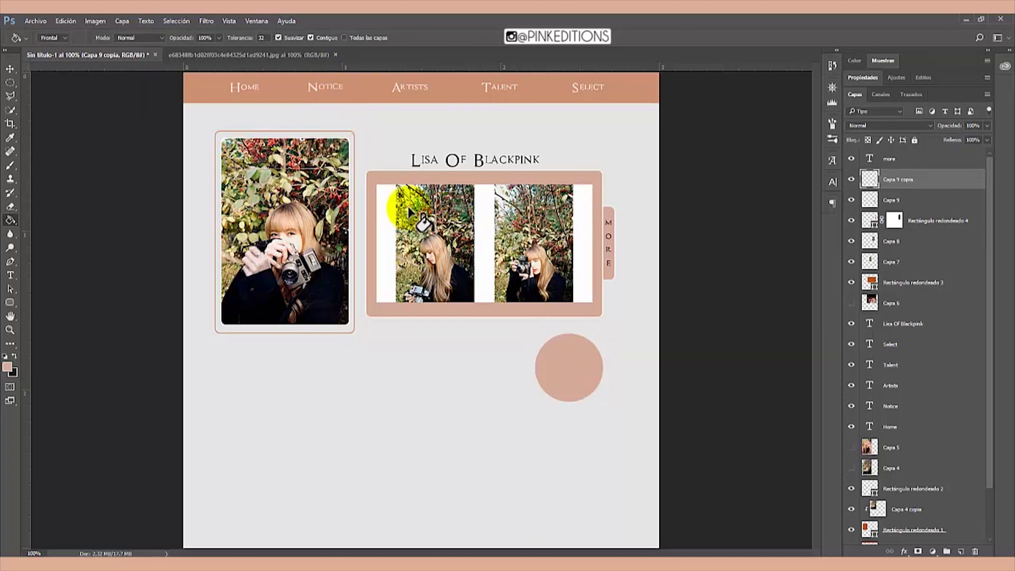
Copy the portrait photo taken among the tall reeds into the layout as a layer and close its window.
{"action": "mouse_move", "coordinate": [562, 550]}
{"action": "left_click", "coordinate": [633, 537]}
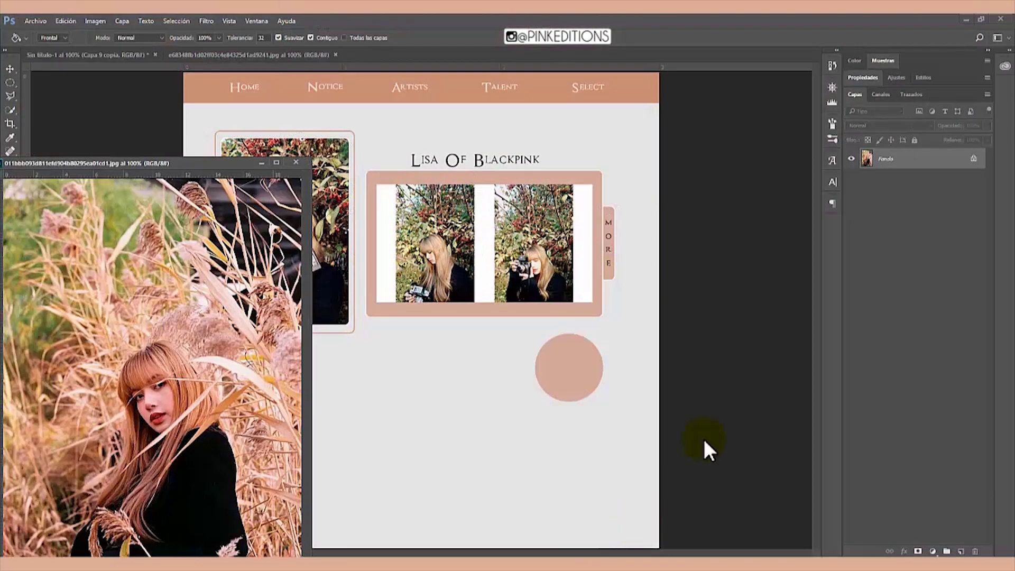
{"action": "left_click_drag", "start_coordinate": [897, 164], "coordinate": [525, 372]}
{"action": "left_click", "coordinate": [295, 162]}
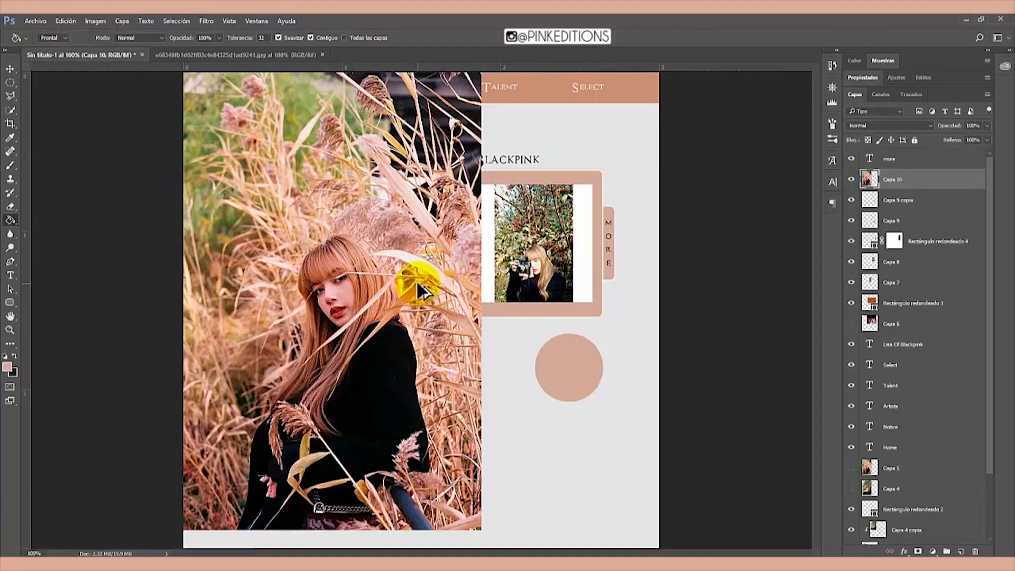
Duplicate the reed portrait layer, scale the copy down and place it over the salmon circle.
{"action": "key", "text": "ctrl+t"}
{"action": "left_click_drag", "start_coordinate": [479, 528], "coordinate": [294, 242]}
{"action": "left_click_drag", "start_coordinate": [286, 204], "coordinate": [570, 376]}
{"action": "key", "text": "Return"}
Hide the full-size reed portrait layer and clip its reduced copy to the smaller circle with a clipping mask.
{"action": "left_click", "coordinate": [851, 200]}
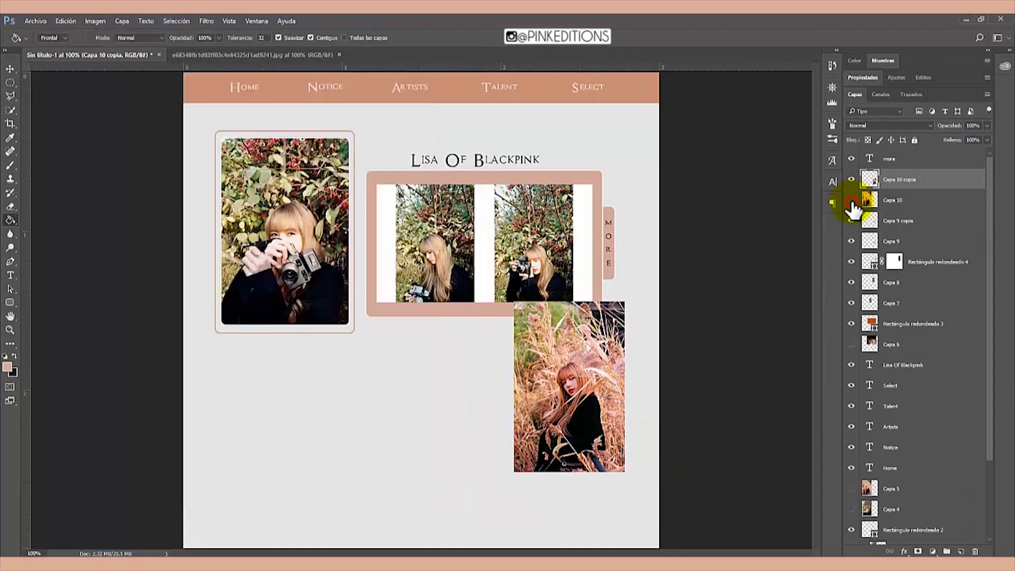
{"action": "left_click_drag", "start_coordinate": [898, 216], "coordinate": [898, 212]}
{"action": "right_click", "coordinate": [898, 213]}
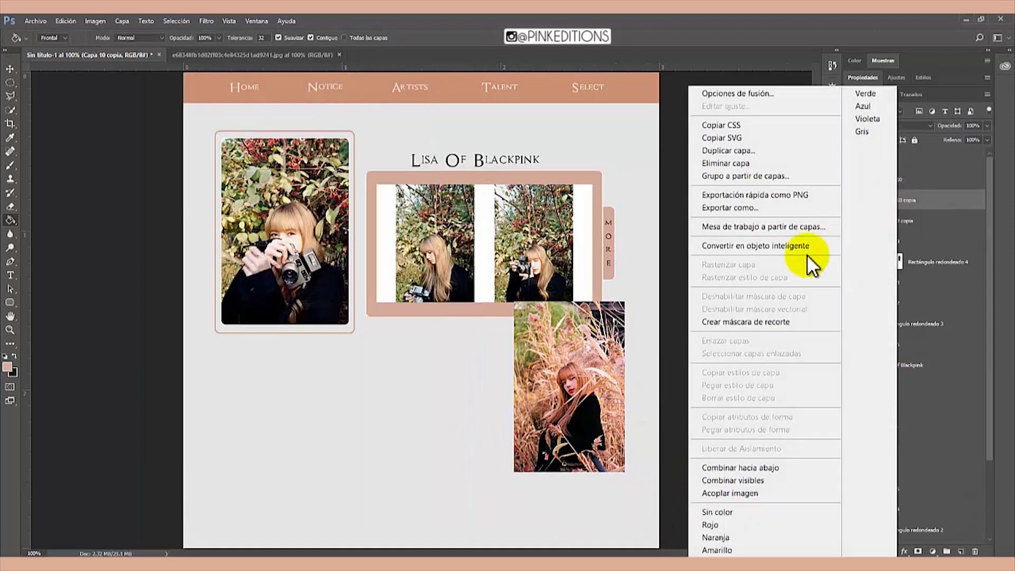
{"action": "left_click", "coordinate": [761, 321]}
Move the clipped portrait up so the face sits in the middle of the circle.
{"action": "key", "text": "ctrl+t"}
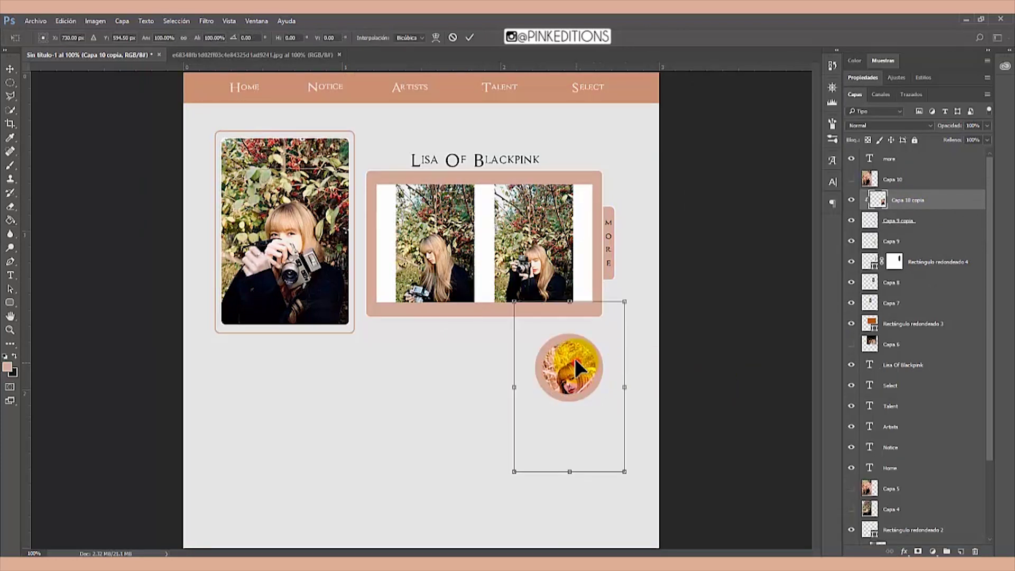
{"action": "left_click_drag", "start_coordinate": [574, 360], "coordinate": [572, 343]}
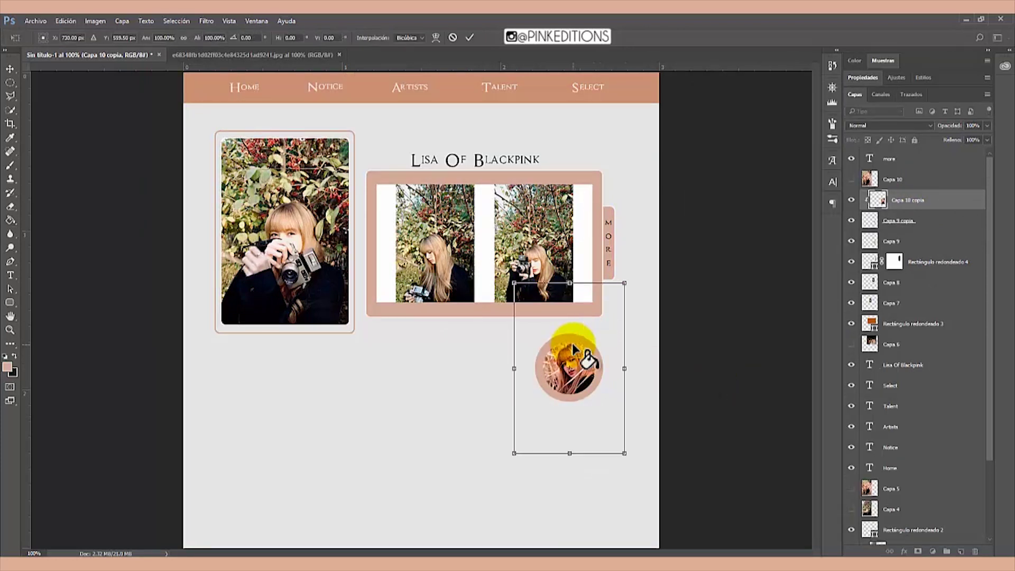
{"action": "key", "text": "Return"}
{"action": "key", "text": "g"}
Enlarge the smaller circle that masks the portrait to 115% so only a thin ring surrounds it.
{"action": "left_click", "coordinate": [912, 221]}
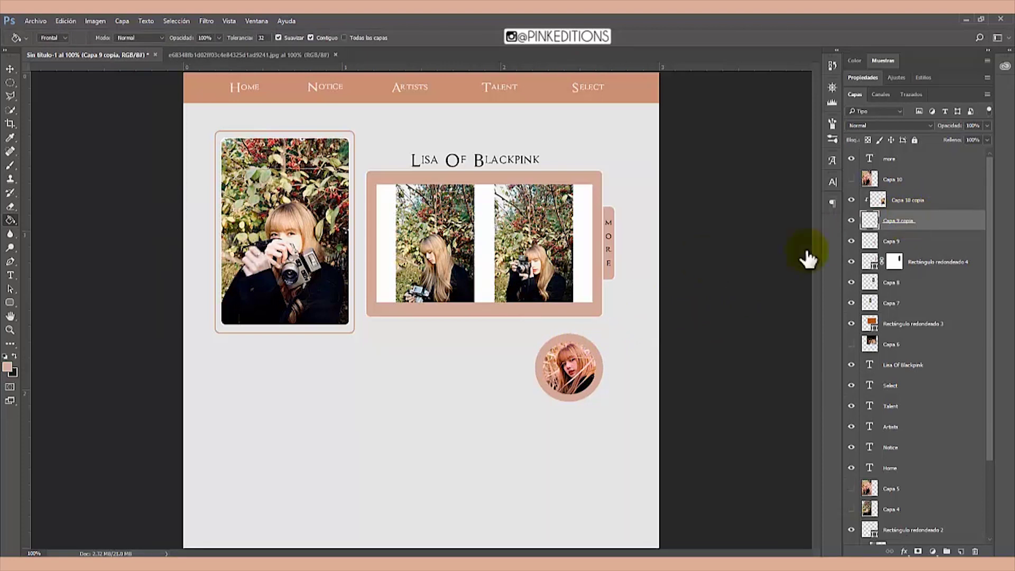
{"action": "key", "text": "ctrl+t"}
{"action": "mouse_move", "coordinate": [598, 397]}
{"action": "left_mouse_down"}
{"action": "mouse_move", "coordinate": [605, 404]}
{"action": "mouse_move", "coordinate": [587, 385]}
{"action": "left_mouse_up"}
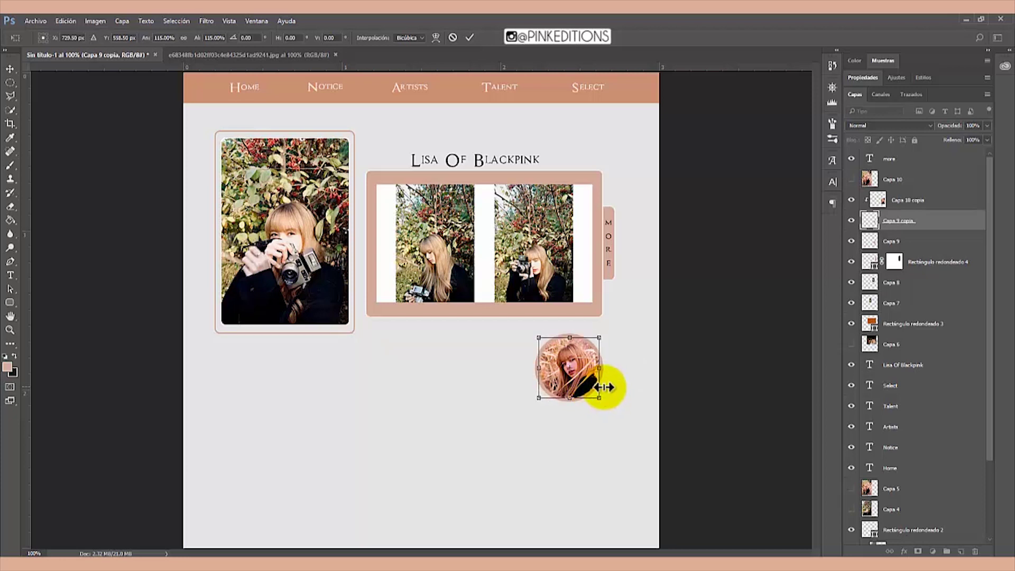
{"action": "key", "text": "Return"}
{"action": "key", "text": "g"}
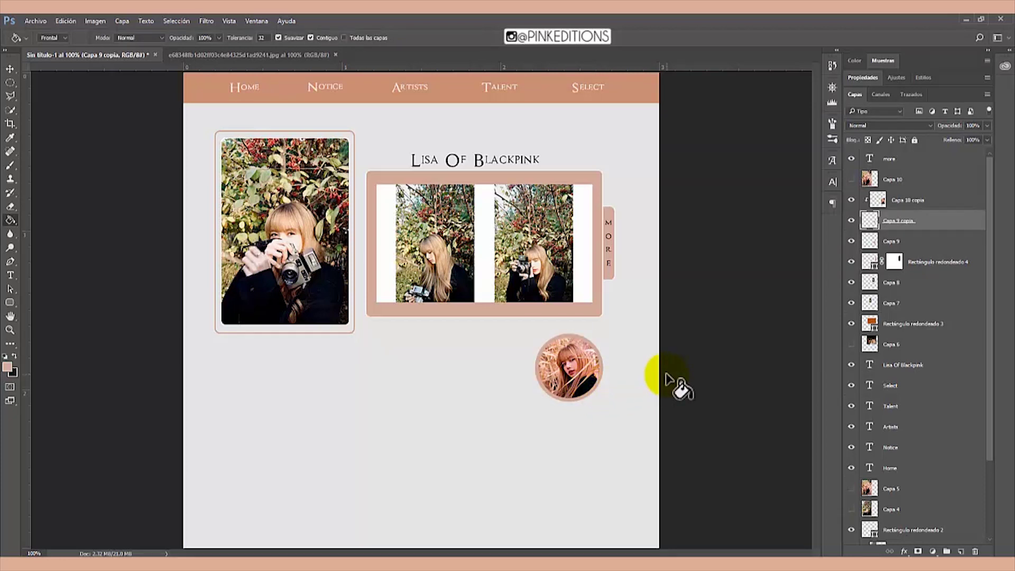
Add three empty layers between the larger circle and the circle that masks the portrait.
{"action": "left_click", "coordinate": [960, 551]}
{"action": "left_click", "coordinate": [961, 551]}
{"action": "left_click", "coordinate": [960, 551]}
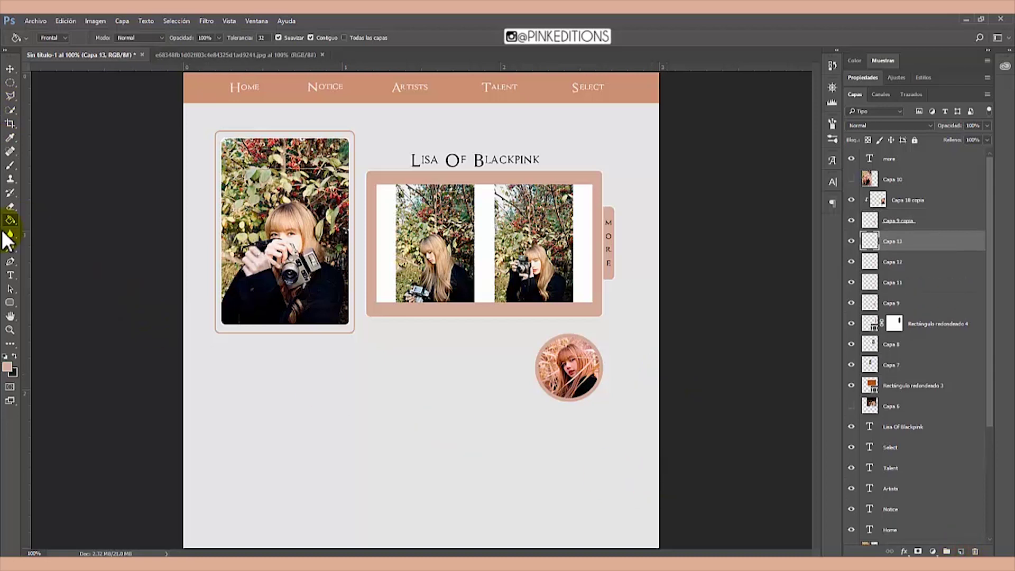
Draw a #c59b83 rounded rectangle bar about 399 by 32 px leftward from behind the circular portrait, centered on its height.
{"action": "left_click", "coordinate": [11, 310]}
{"action": "left_click", "coordinate": [7, 366]}
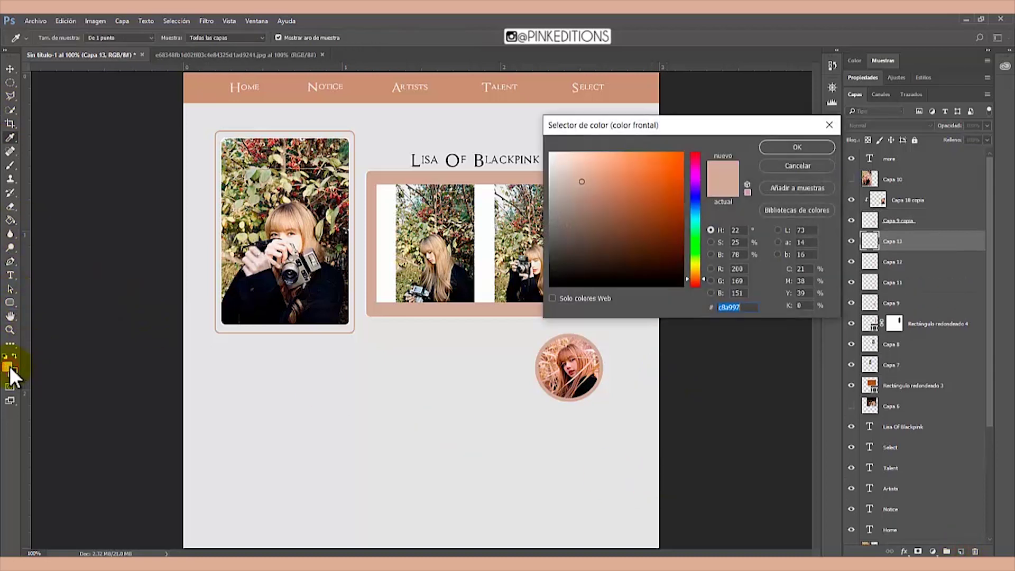
{"action": "left_click", "coordinate": [593, 183]}
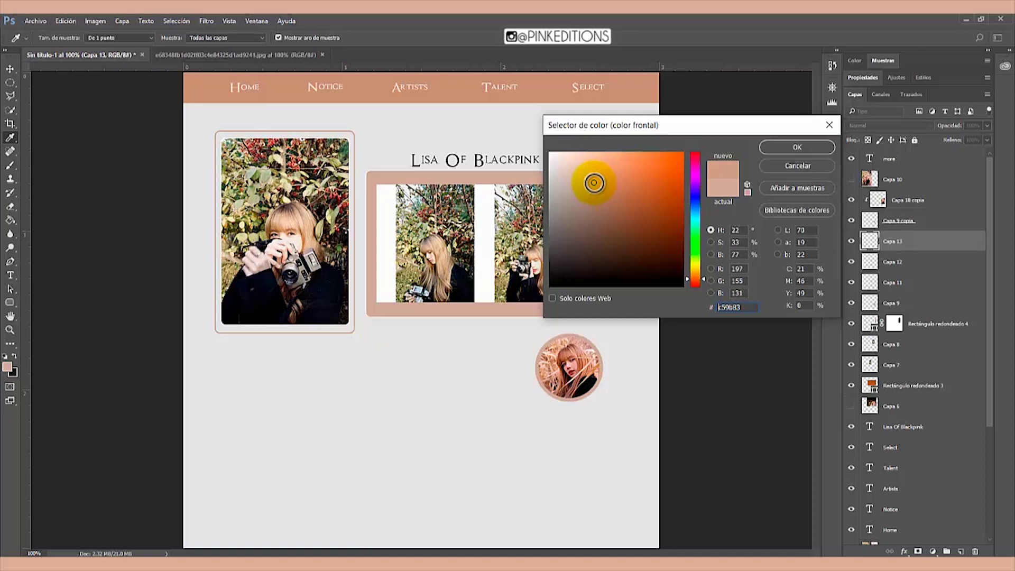
{"action": "key", "text": "Return"}
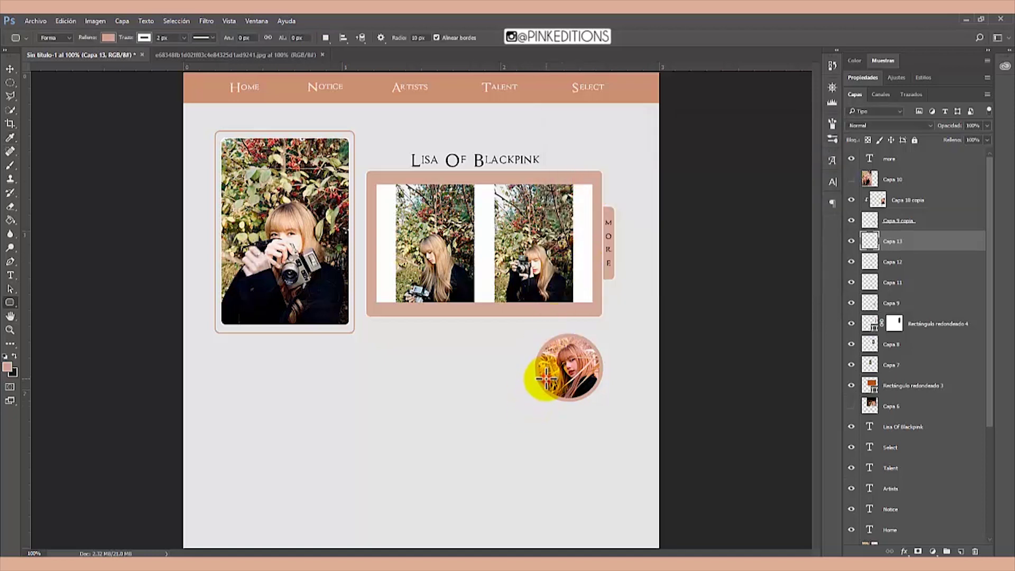
{"action": "left_click_drag", "start_coordinate": [546, 379], "coordinate": [336, 362]}
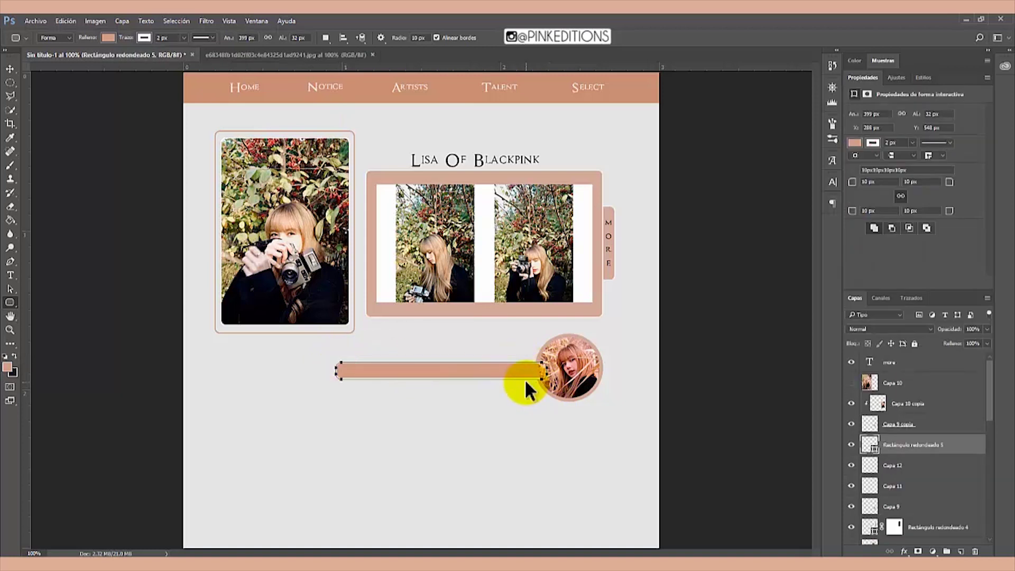
{"action": "key", "text": "ctrl+t"}
{"action": "left_click_drag", "start_coordinate": [520, 368], "coordinate": [519, 369]}
{"action": "key", "text": "Return"}
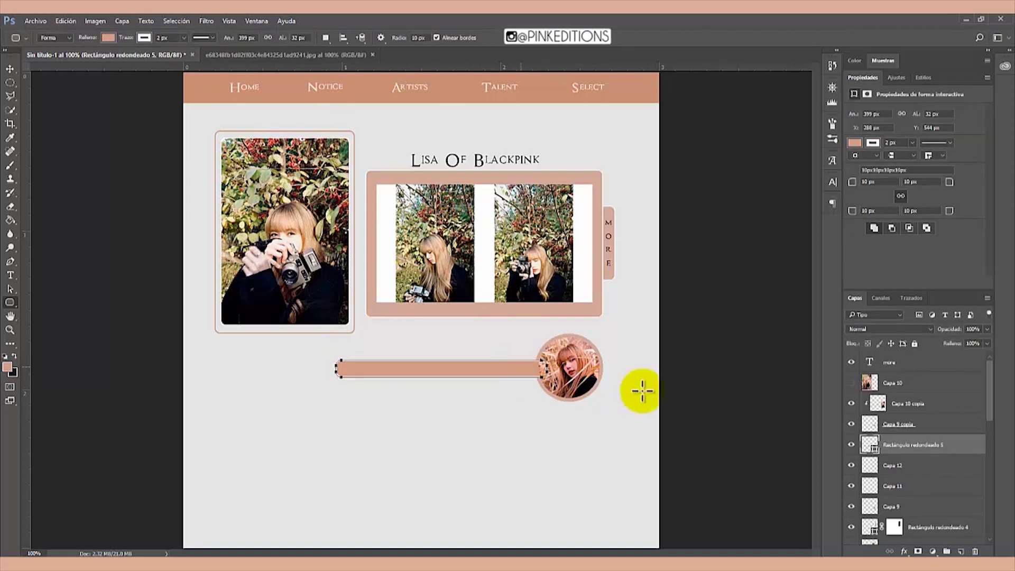
Move the clipped portrait, its masking circle and the bar together up and to the right, toward the two-photo panel.
{"action": "left_click", "coordinate": [935, 403]}
{"action": "left_click", "coordinate": [862, 77]}
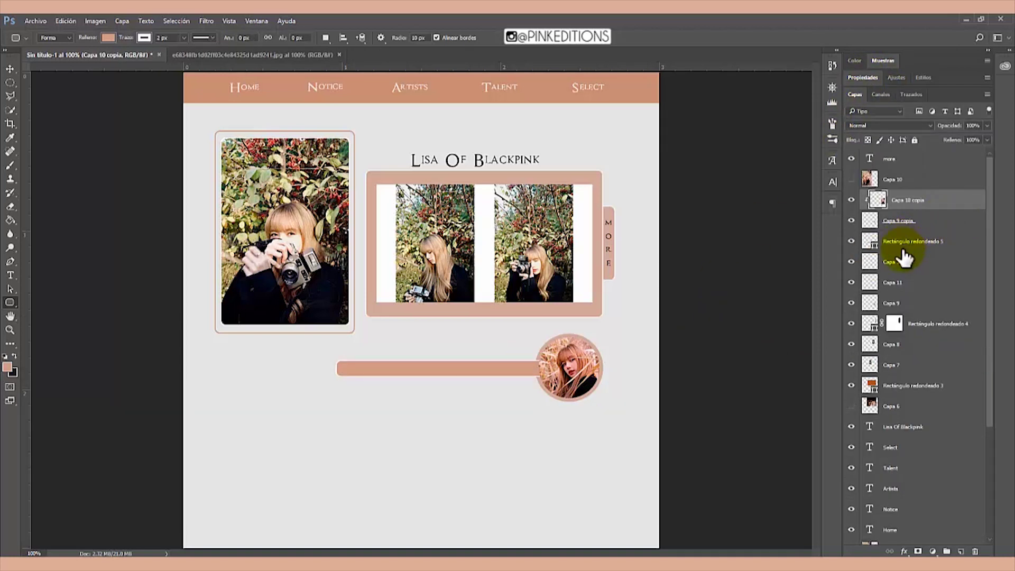
{"action": "left_click", "coordinate": [897, 264], "text": "shift"}
{"action": "key", "text": "ctrl+t"}
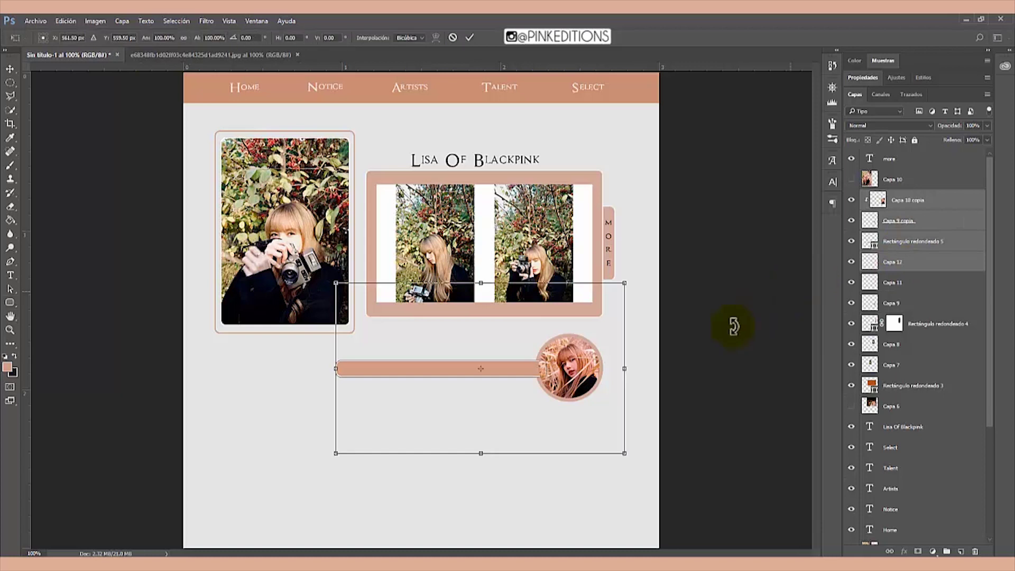
{"action": "left_click_drag", "start_coordinate": [596, 380], "coordinate": [598, 370]}
{"action": "key", "text": "Return"}
Delete the empty layer Capa 11 that lies just above the larger circle's layer.
{"action": "left_click", "coordinate": [872, 282]}
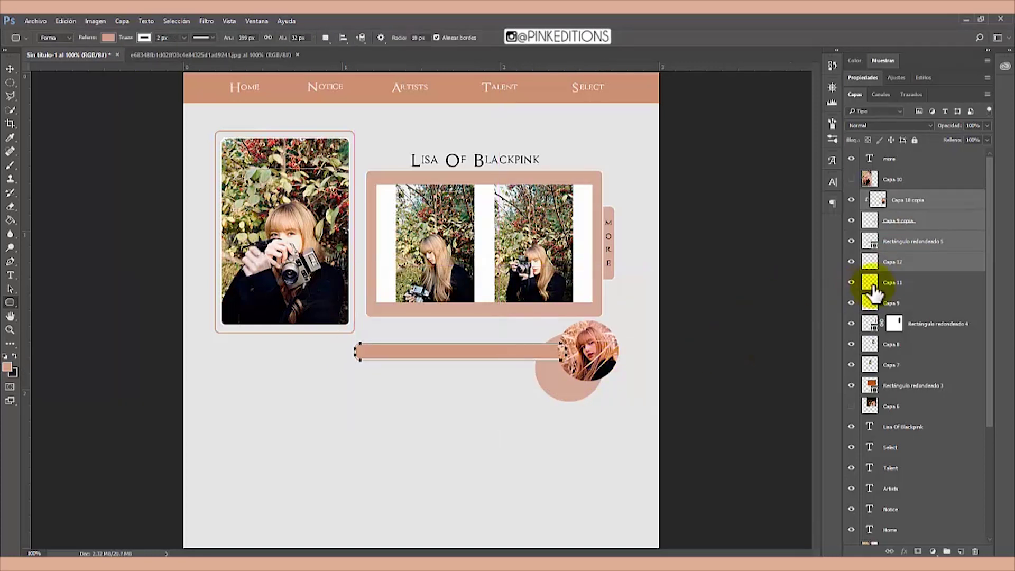
{"action": "key", "text": "ctrl+t"}
{"action": "key", "text": "Return"}
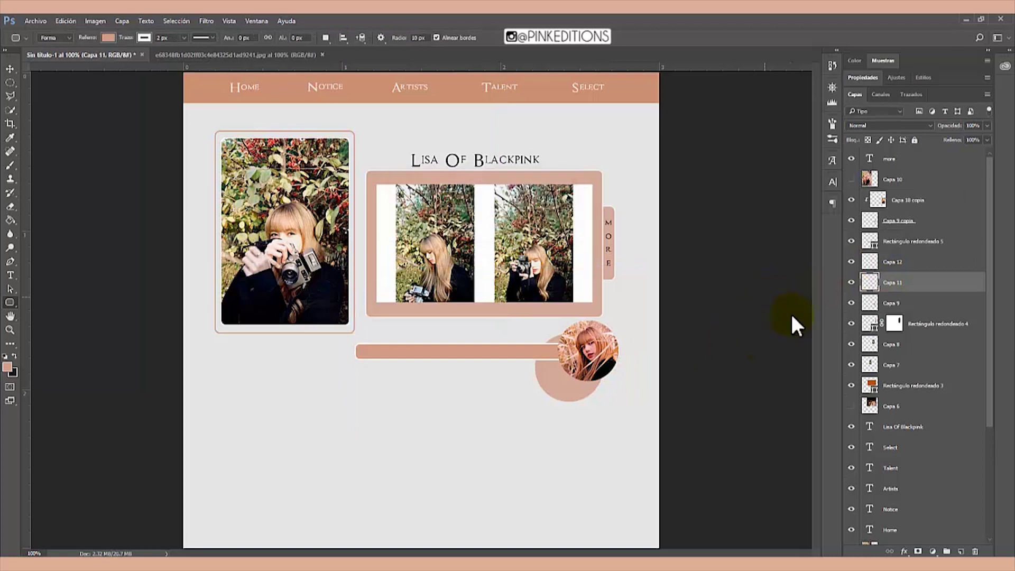
{"action": "key", "text": "Delete"}
Move the larger circle up and to the right so it surrounds the circular portrait as a ring.
{"action": "key", "text": "ctrl+t"}
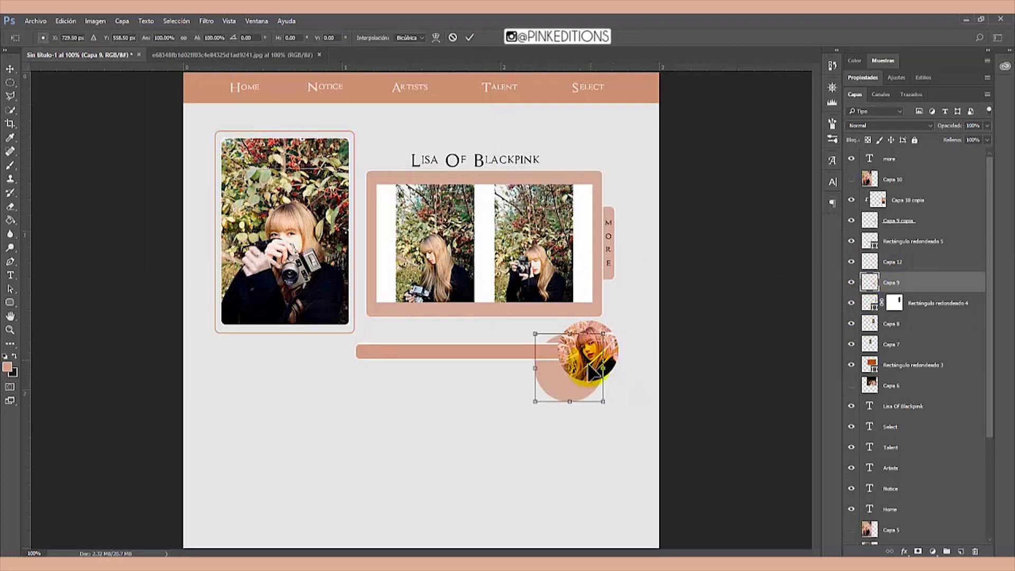
{"action": "left_click_drag", "start_coordinate": [588, 379], "coordinate": [606, 365]}
{"action": "key", "text": "Return"}
{"action": "key", "text": "u"}
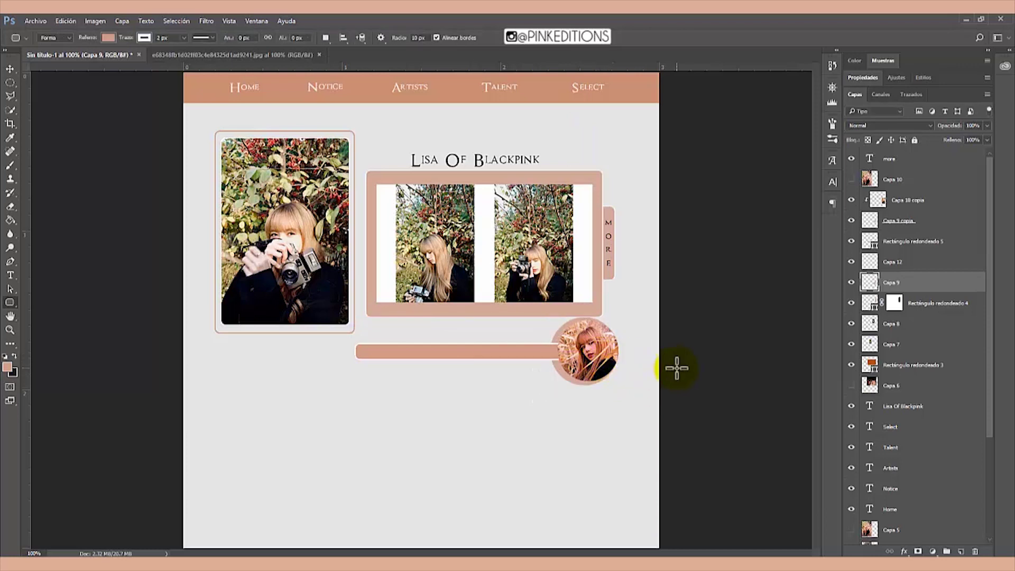
Shift the circular portrait, its ring and the bar down slightly together, away from the two-photo panel.
{"action": "left_click", "coordinate": [897, 208], "text": "shift"}
{"action": "key", "text": "ctrl+t"}
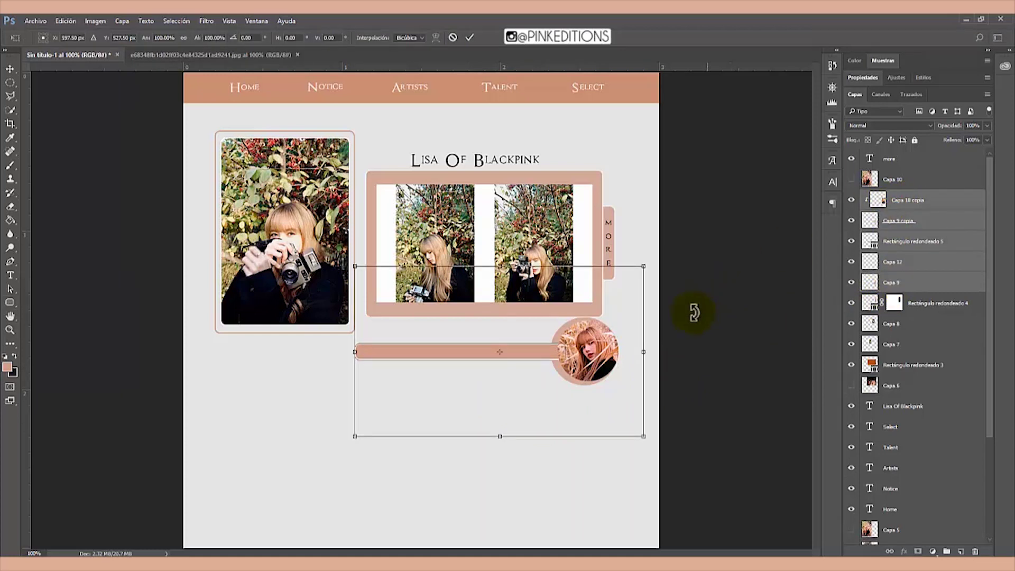
{"action": "left_click_drag", "start_coordinate": [598, 347], "coordinate": [597, 352]}
{"action": "key", "text": "u"}
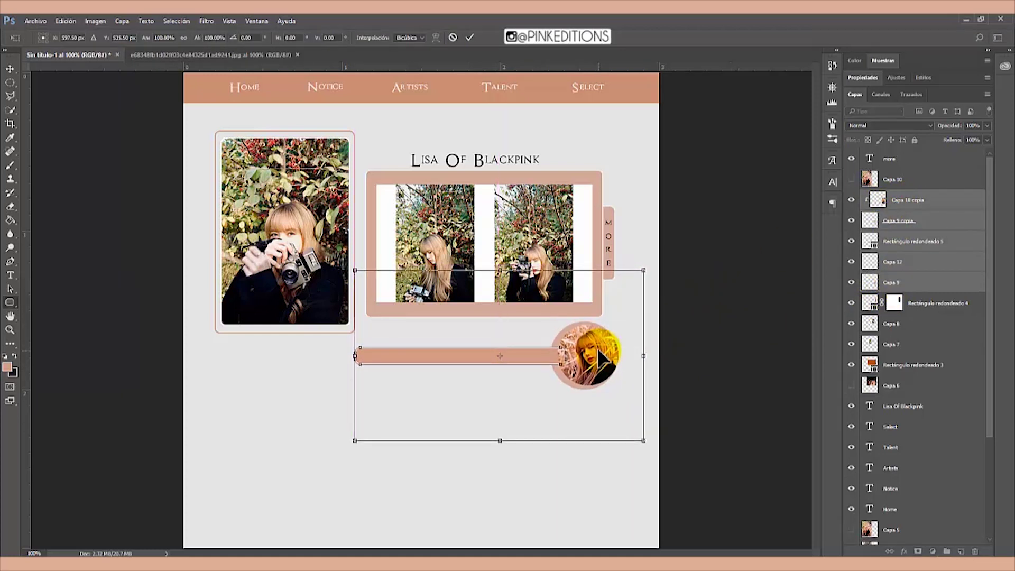
Move the bar up and right so its left end lines up with the two-photo panel's left edge.
{"action": "double_click", "coordinate": [893, 242]}
{"action": "key", "text": "ctrl+t"}
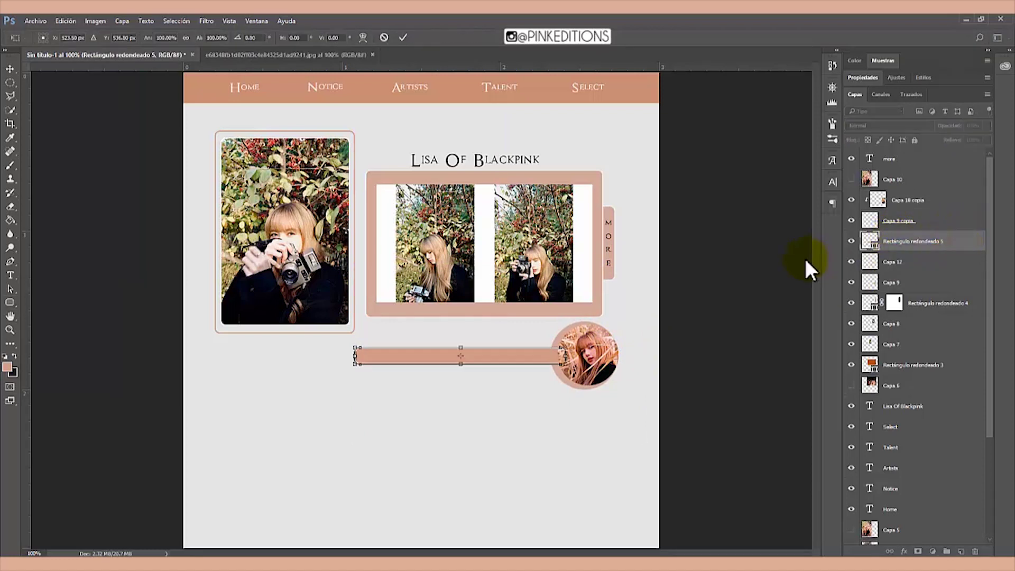
{"action": "left_click_drag", "start_coordinate": [541, 351], "coordinate": [549, 342]}
{"action": "key", "text": "Return"}
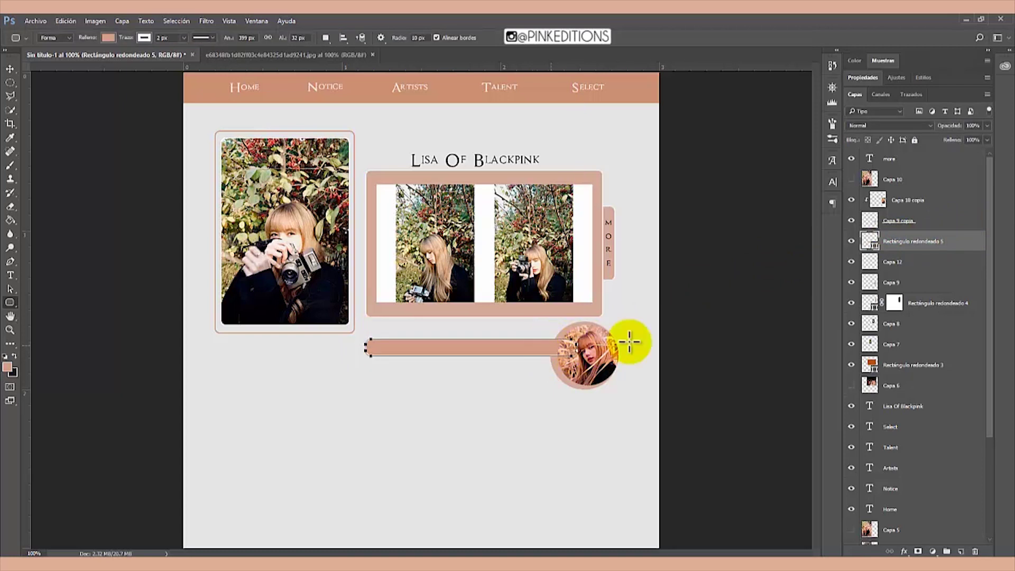
Open the play-arrow PNG and bring the arrow into the layout on a layer above the clipped portrait.
{"action": "left_click", "coordinate": [907, 202]}
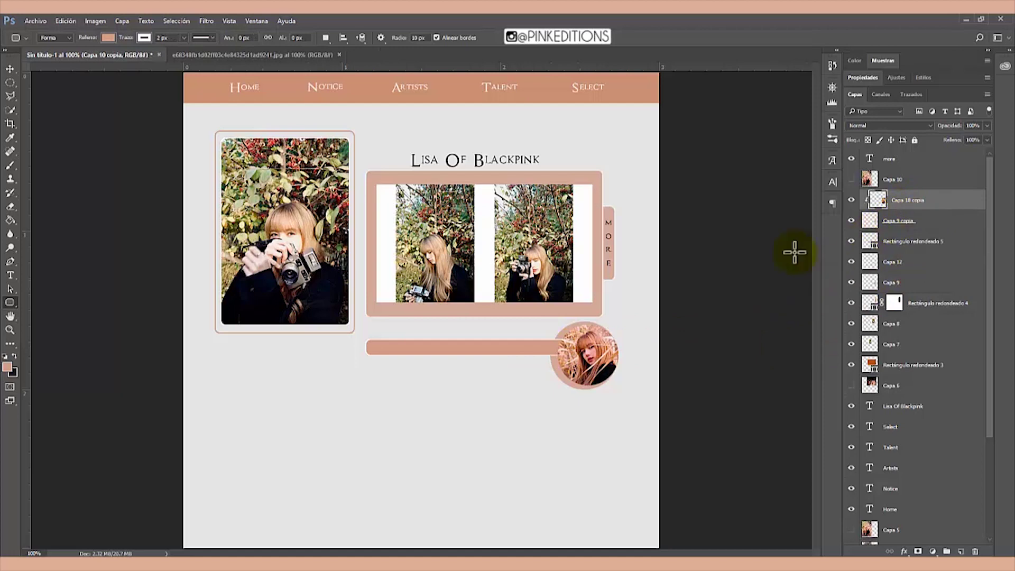
{"action": "left_click", "coordinate": [252, 212]}
{"action": "left_click", "coordinate": [35, 20]}
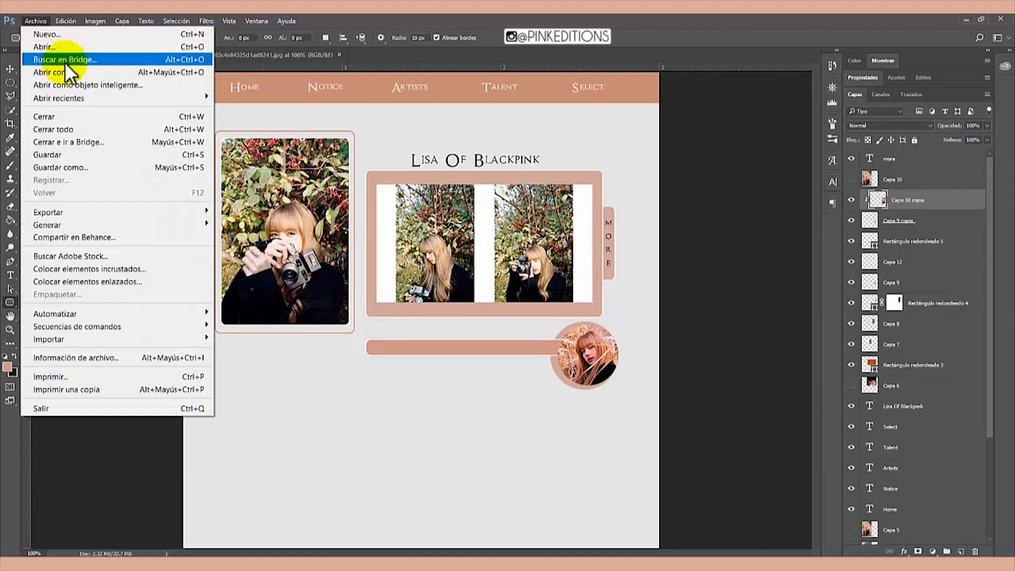
{"action": "left_click", "coordinate": [67, 45]}
{"action": "left_click", "coordinate": [570, 281]}
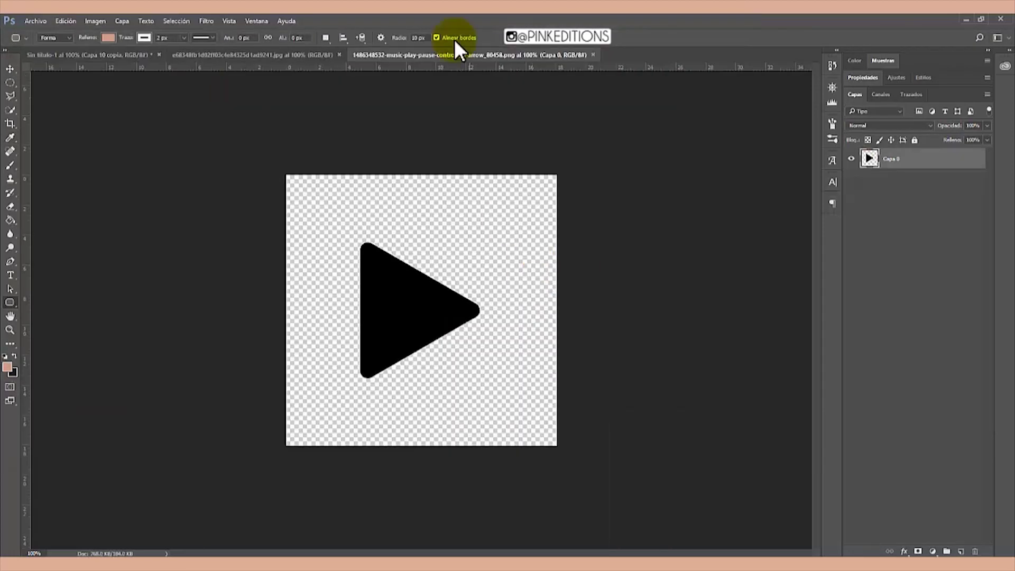
{"action": "left_click_drag", "start_coordinate": [423, 50], "coordinate": [5, 185]}
{"action": "left_click_drag", "start_coordinate": [896, 169], "coordinate": [366, 374]}
{"action": "left_click", "coordinate": [199, 185]}
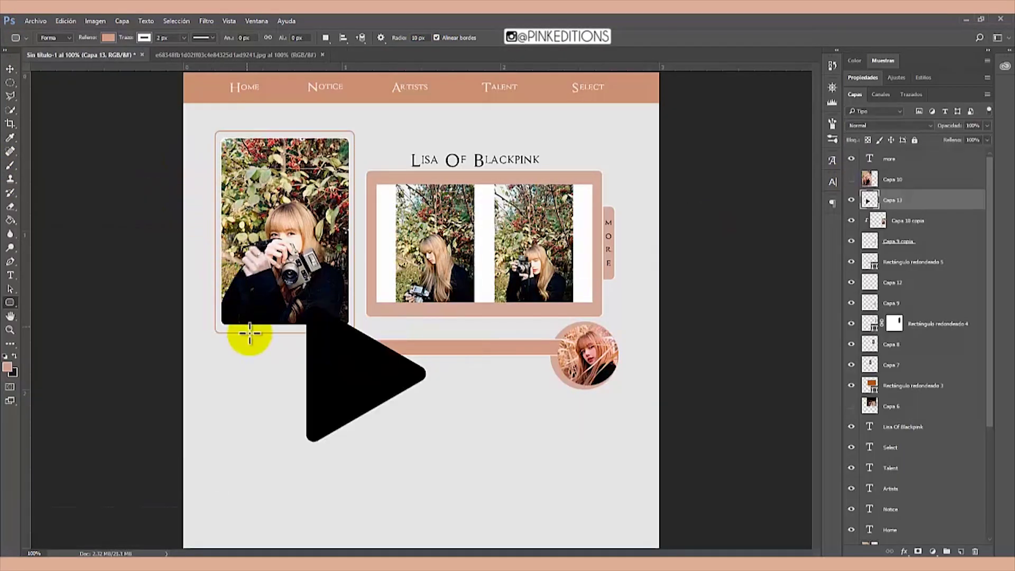
Scale the play arrow down to about 14% and place it just below the framed portrait.
{"action": "key", "text": "ctrl+t"}
{"action": "left_click_drag", "start_coordinate": [426, 440], "coordinate": [324, 351]}
{"action": "key", "text": "ctrl+plus"}
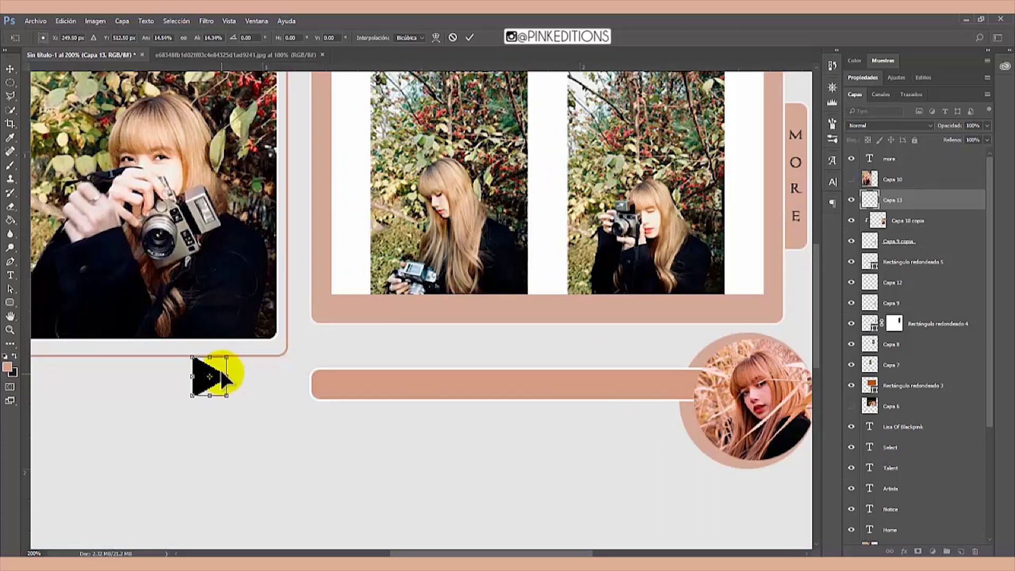
{"action": "left_click_drag", "start_coordinate": [227, 377], "coordinate": [180, 385]}
{"action": "key", "text": "Return"}
{"action": "key", "text": "ctrl+minus"}
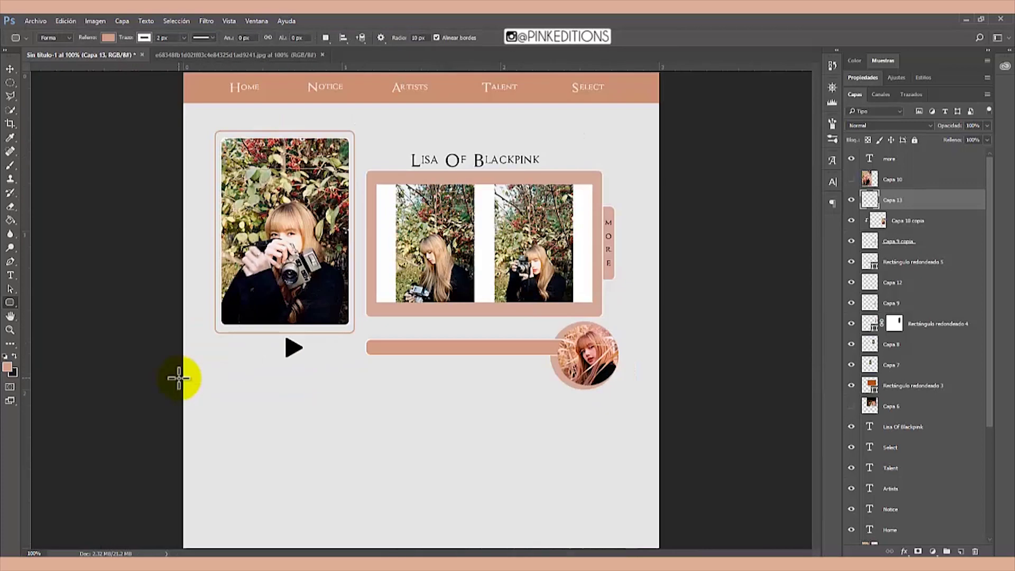
Duplicate the play arrow, flip the copy horizontally and place it to the left of the original at the same height.
{"action": "key", "text": "ctrl+j"}
{"action": "key", "text": "ctrl+t"}
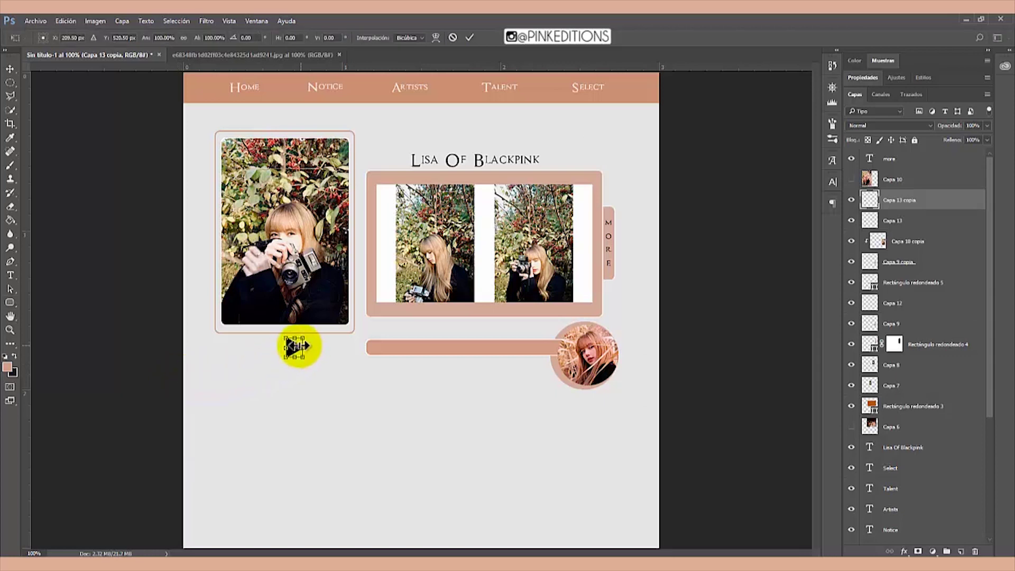
{"action": "right_click", "coordinate": [298, 345]}
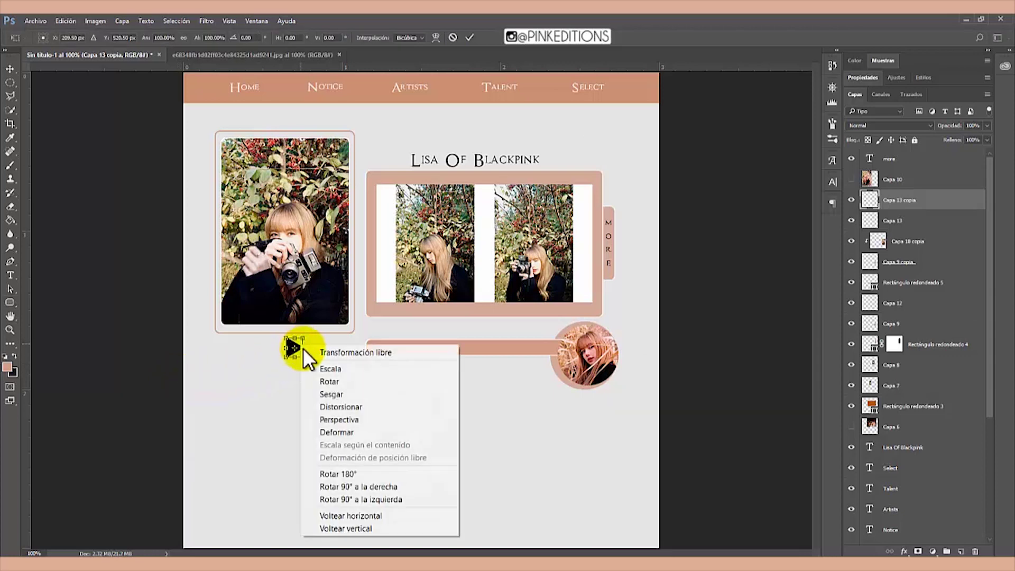
{"action": "left_click", "coordinate": [373, 515]}
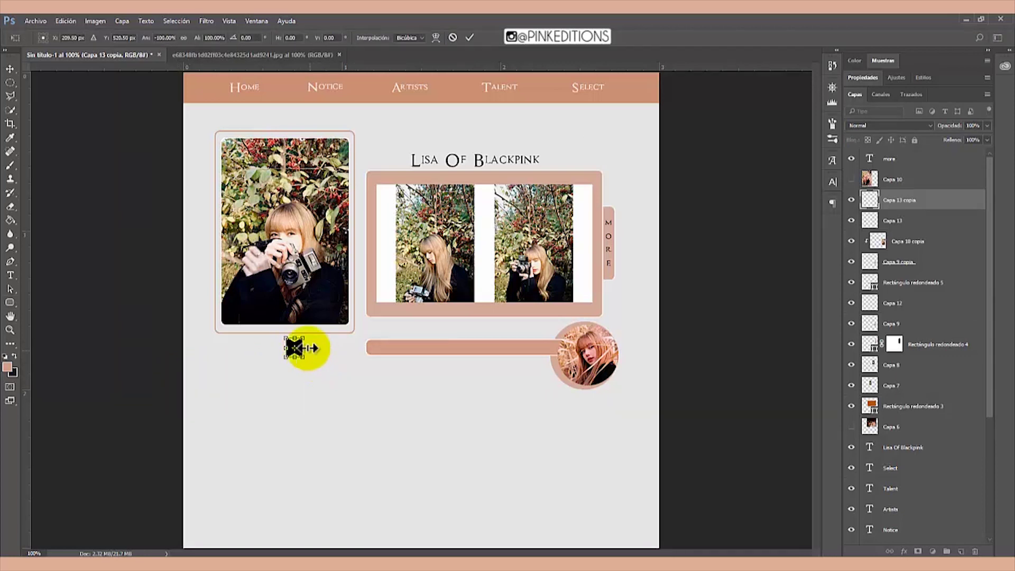
{"action": "key", "text": "ctrl+plus"}
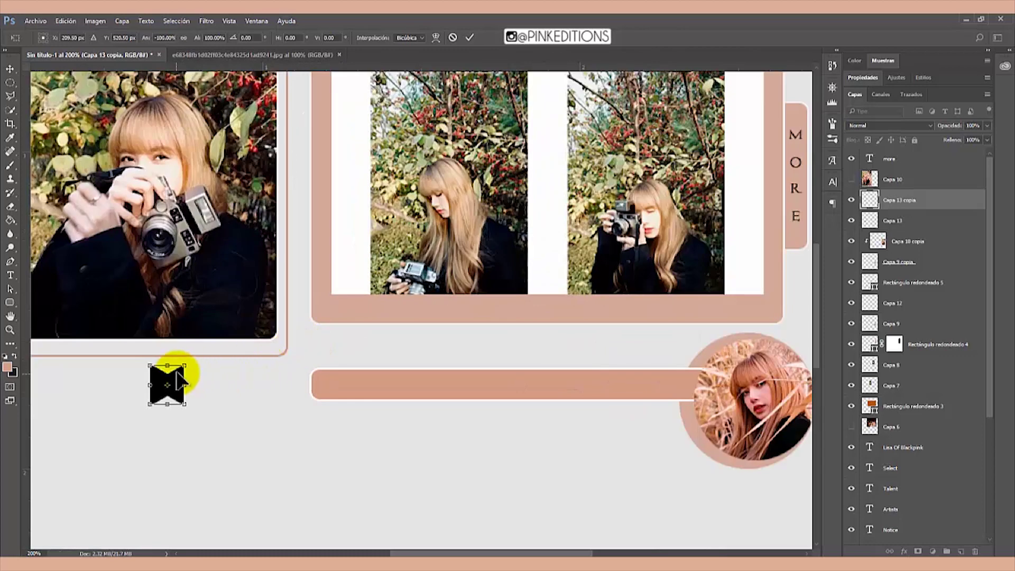
{"action": "left_click_drag", "start_coordinate": [174, 374], "coordinate": [119, 379]}
{"action": "key", "text": "u"}
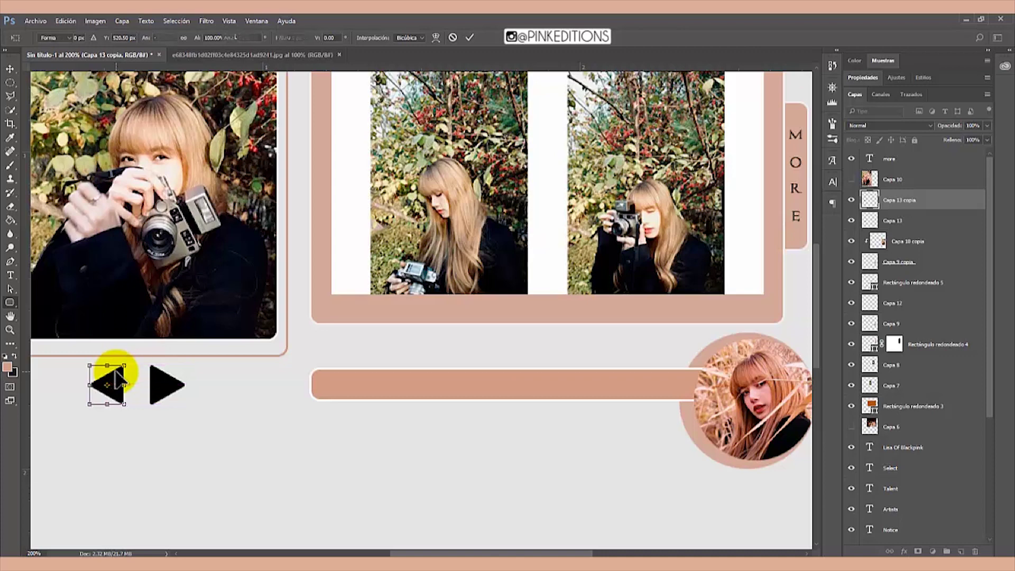
{"action": "key", "text": "Return"}
{"action": "key", "text": "ctrl+minus"}
Scale both arrows together to about 86% and center them under the framed portrait.
{"action": "left_click", "coordinate": [892, 220], "text": "shift"}
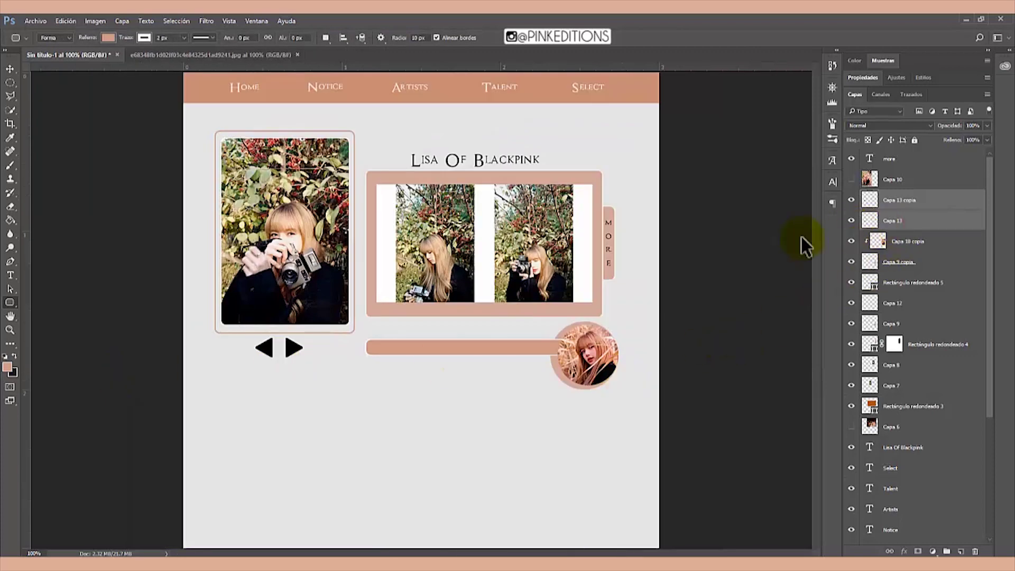
{"action": "key", "text": "ctrl+t"}
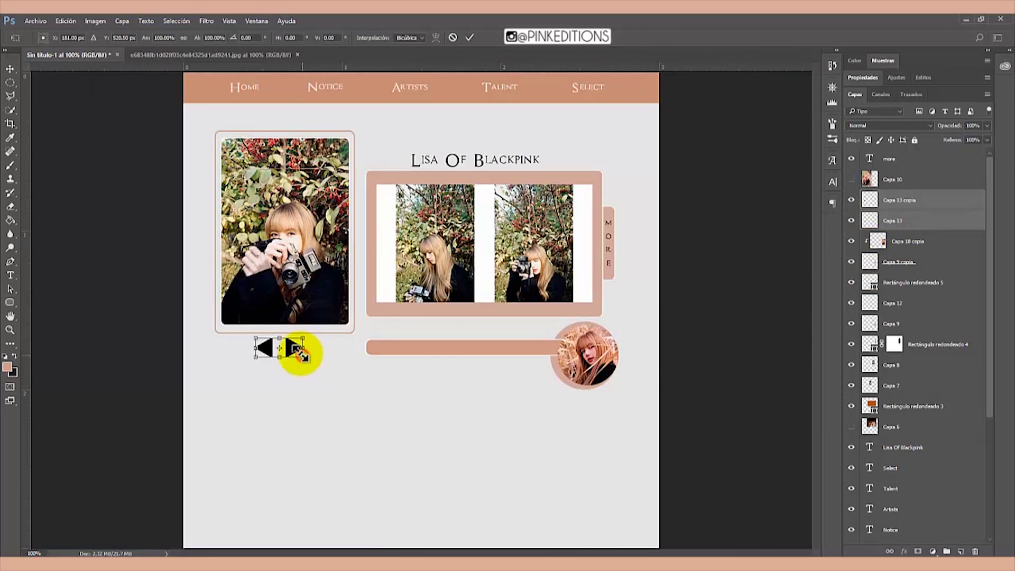
{"action": "left_click_drag", "start_coordinate": [301, 354], "coordinate": [289, 343]}
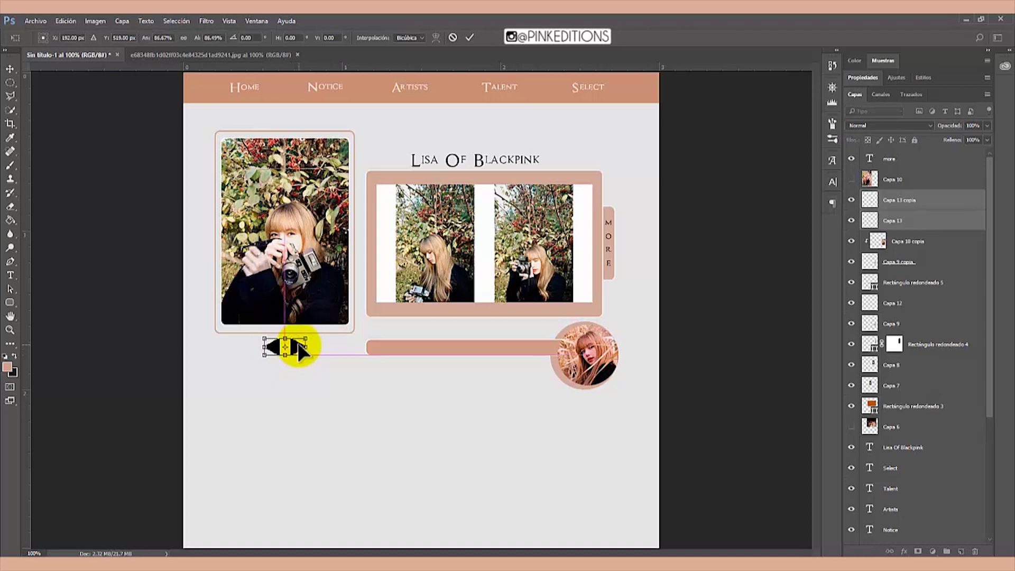
{"action": "key", "text": "Return"}
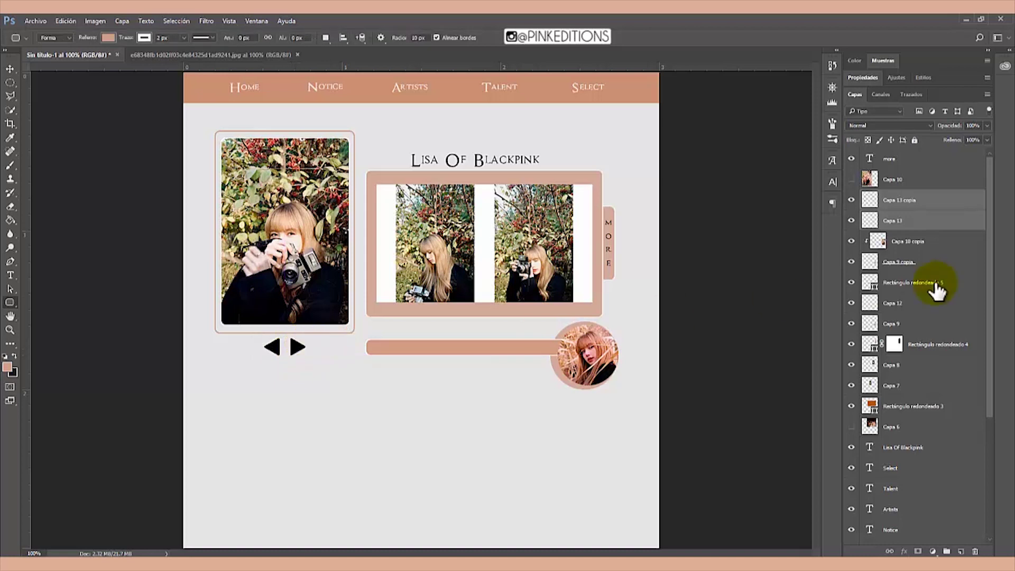
Add a dark red color overlay at 100% opacity in Normal mode to the left-pointing arrow.
{"action": "left_click", "coordinate": [903, 201]}
{"action": "left_click", "coordinate": [904, 551]}
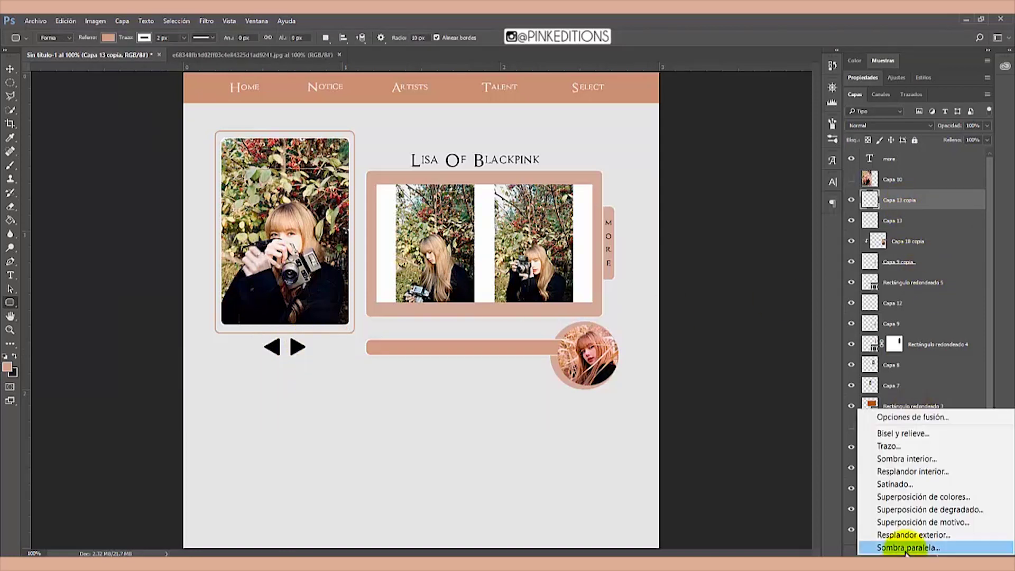
{"action": "left_click", "coordinate": [906, 499]}
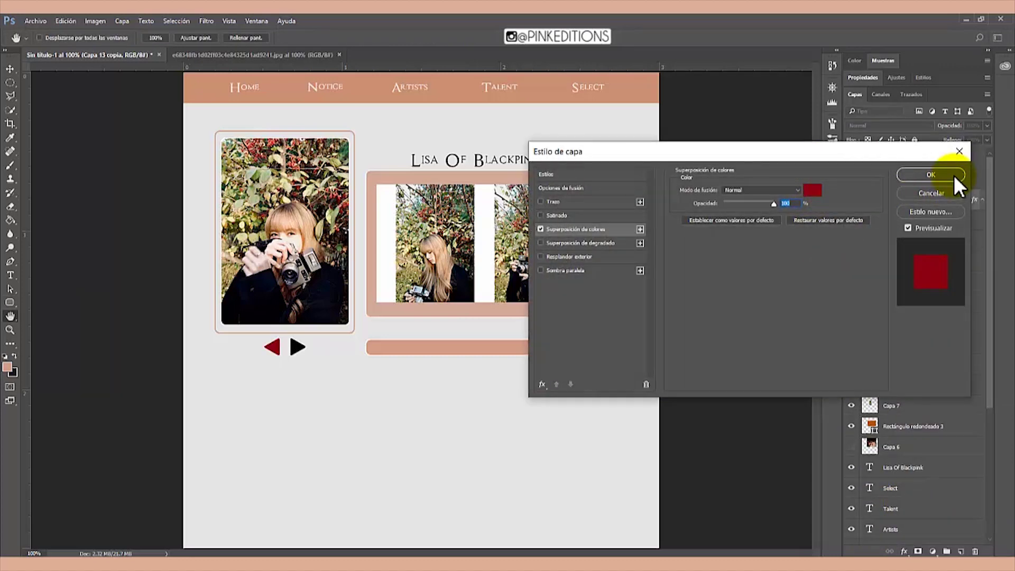
{"action": "left_click", "coordinate": [953, 175]}
Give the right-pointing arrow the same dark red color overlay.
{"action": "left_click", "coordinate": [917, 242]}
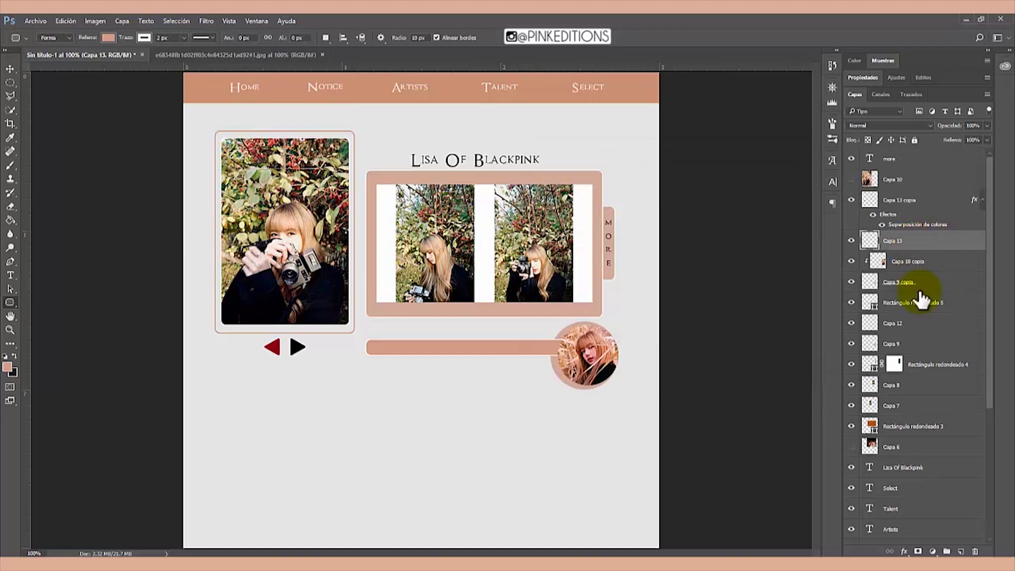
{"action": "left_click", "coordinate": [903, 551]}
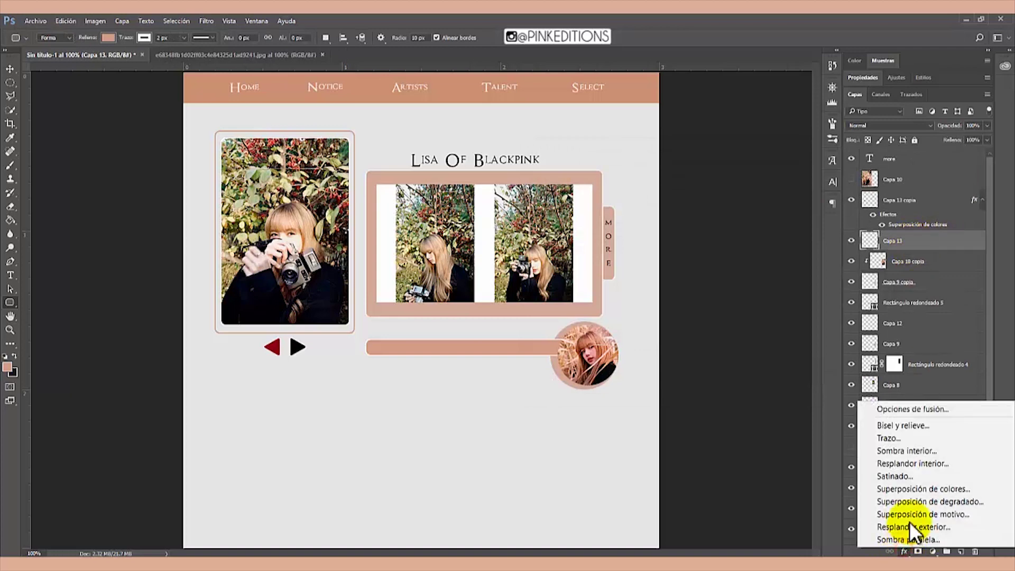
{"action": "left_click", "coordinate": [927, 485]}
{"action": "key", "text": "Return"}
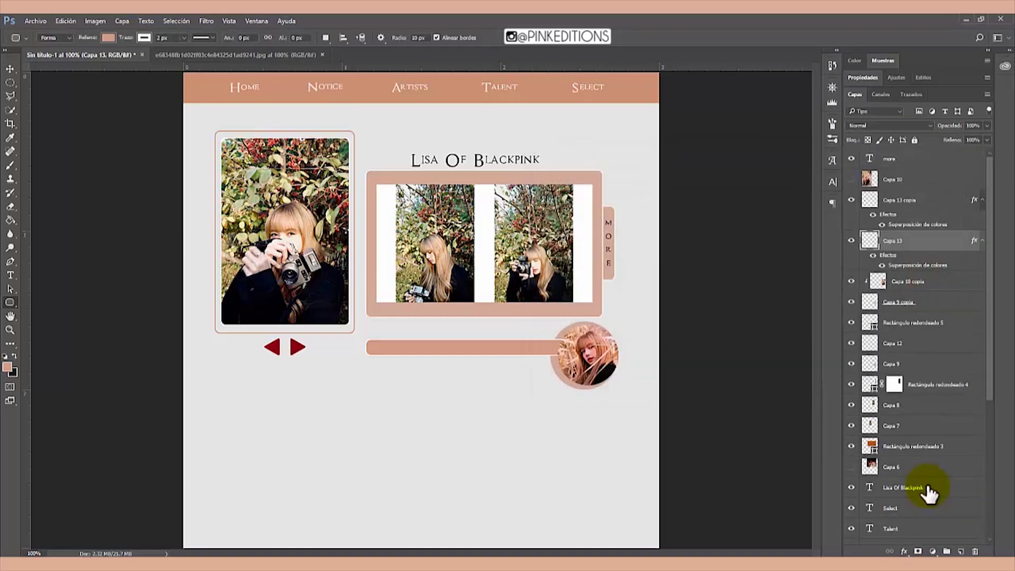
Show the hidden group photo layer Capa 6 and move it above the arrow layers, directly below Capa 10.
{"action": "left_click", "coordinate": [907, 181]}
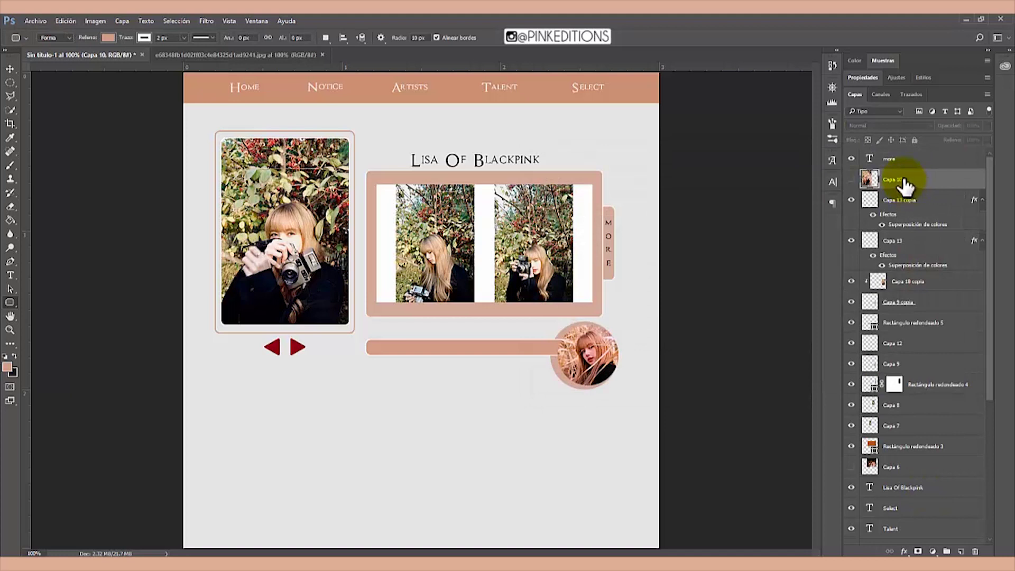
{"action": "left_click", "coordinate": [899, 160]}
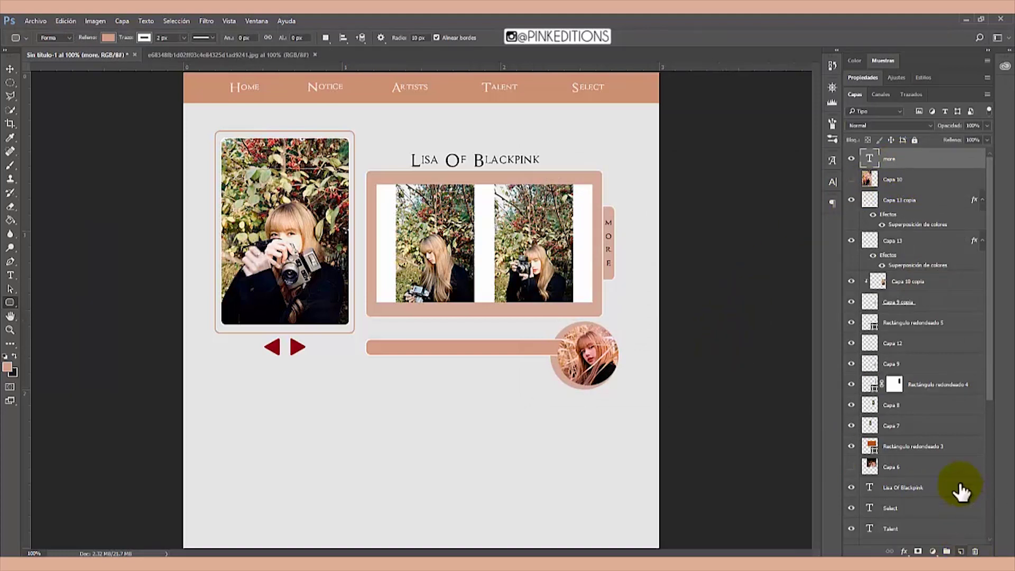
{"action": "left_click", "coordinate": [850, 467]}
{"action": "left_click", "coordinate": [899, 467]}
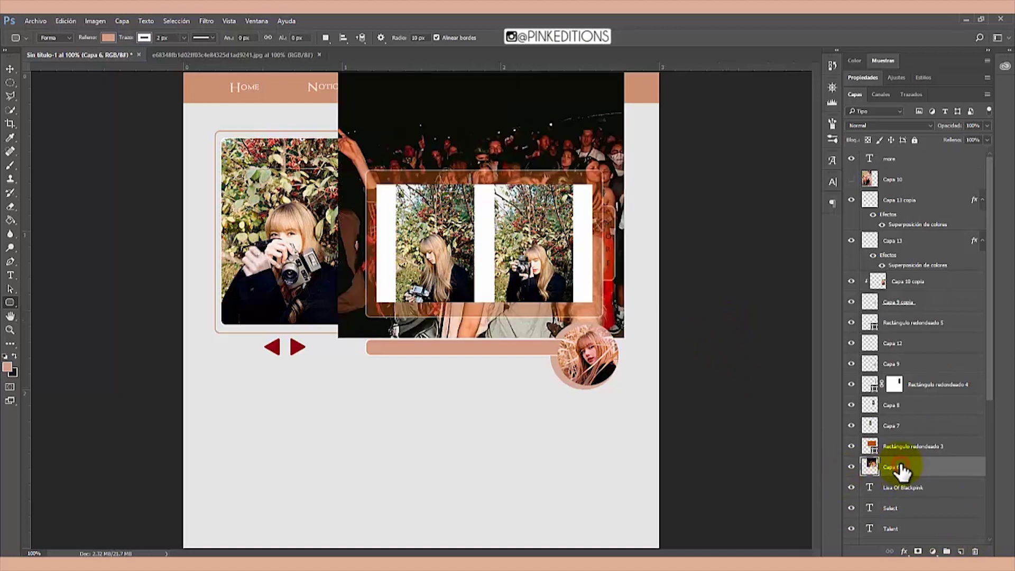
{"action": "left_click_drag", "start_coordinate": [899, 465], "coordinate": [901, 194]}
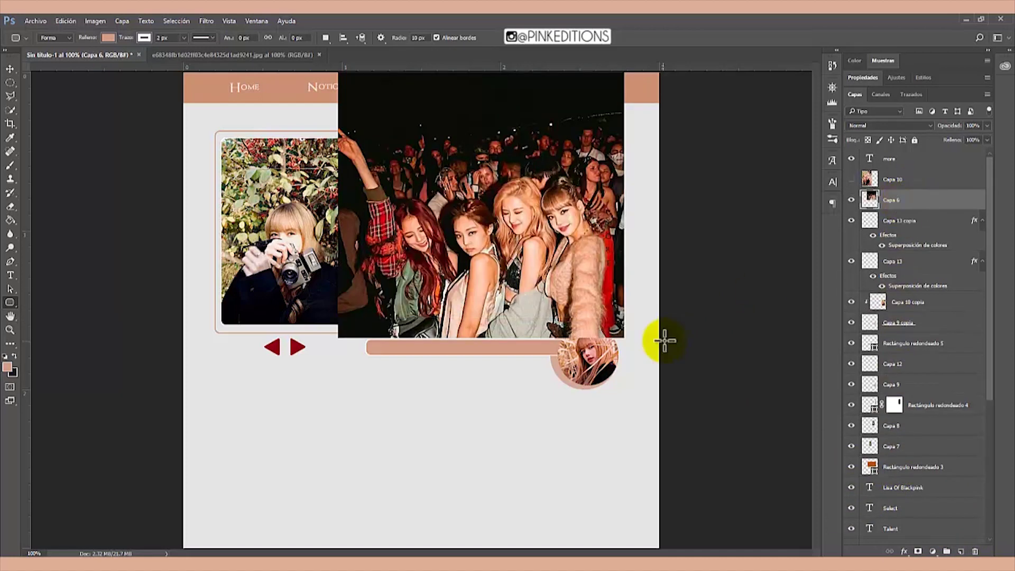
Scale the group photo Capa 6 to about 55.5% and place it in the canvas's lower-left area, under the framed portrait.
{"action": "key", "text": "ctrl+t"}
{"action": "left_click_drag", "start_coordinate": [537, 230], "coordinate": [396, 449]}
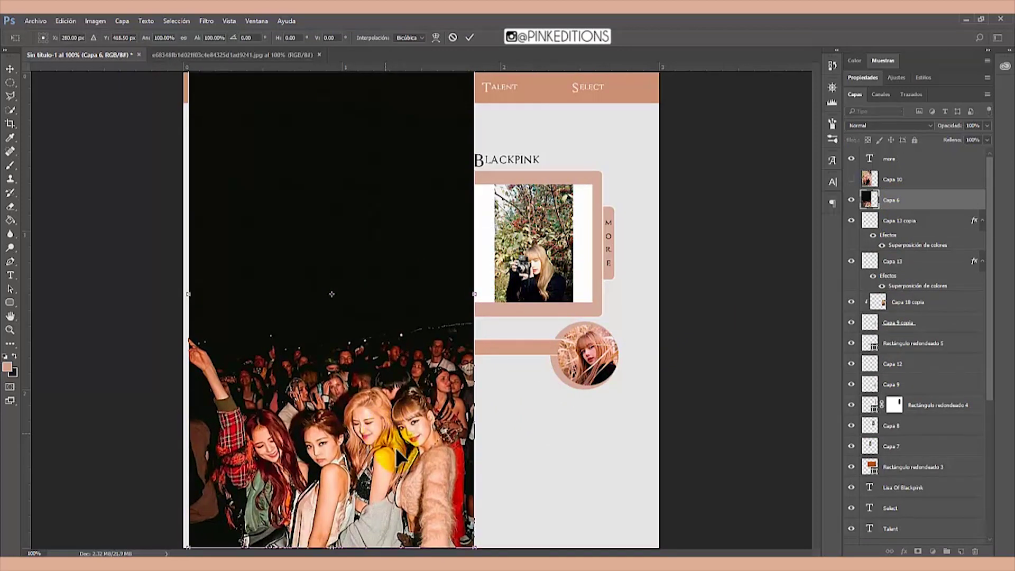
{"action": "left_click_drag", "start_coordinate": [474, 539], "coordinate": [378, 538]}
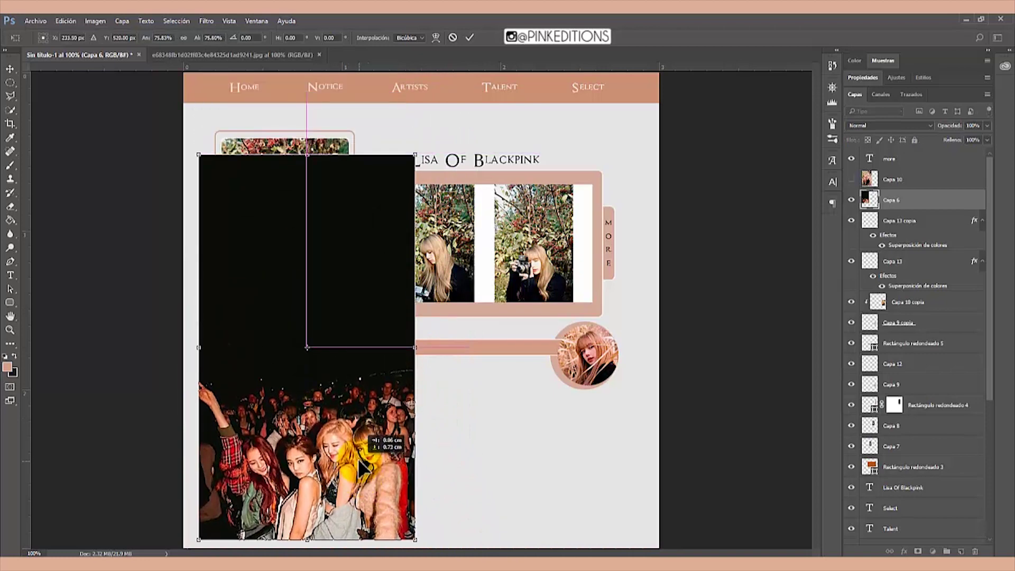
{"action": "left_click_drag", "start_coordinate": [409, 529], "coordinate": [353, 437]}
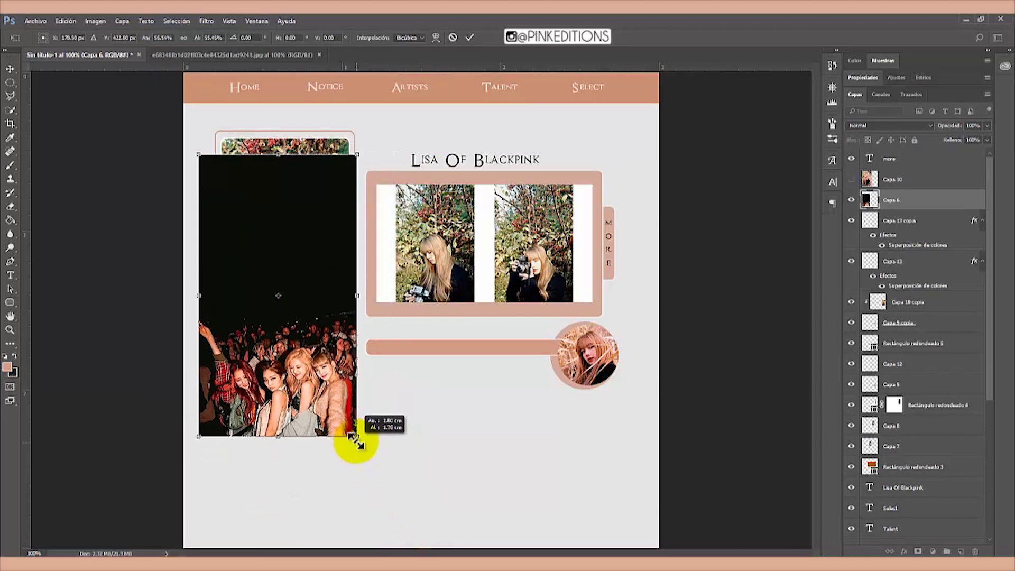
{"action": "left_click_drag", "start_coordinate": [327, 384], "coordinate": [335, 477]}
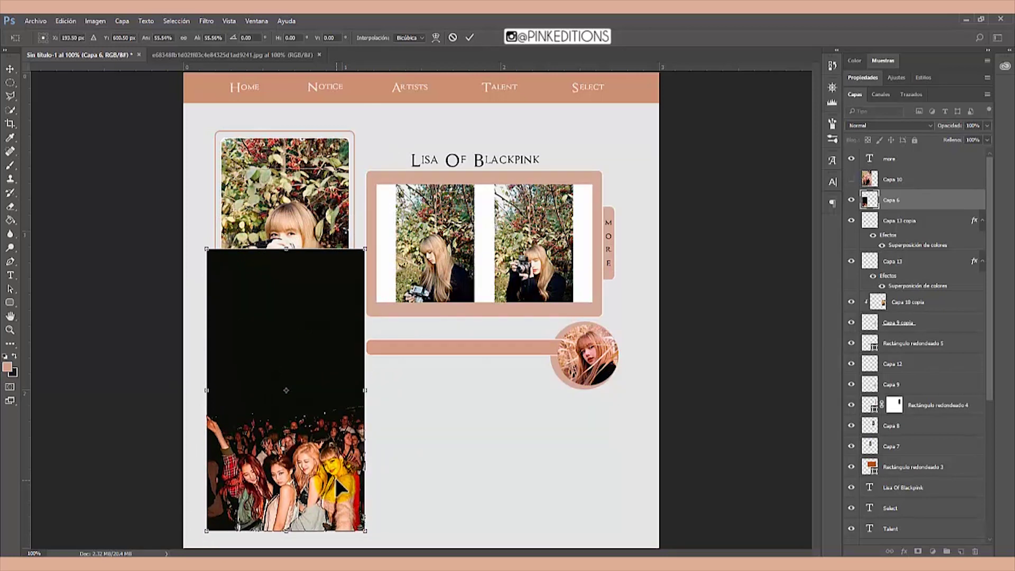
Draw a 10 px radius rounded rectangle about 321 px tall beneath the group photo's lower part and clip the photo to it.
{"action": "key", "text": "u"}
{"action": "left_click", "coordinate": [906, 226]}
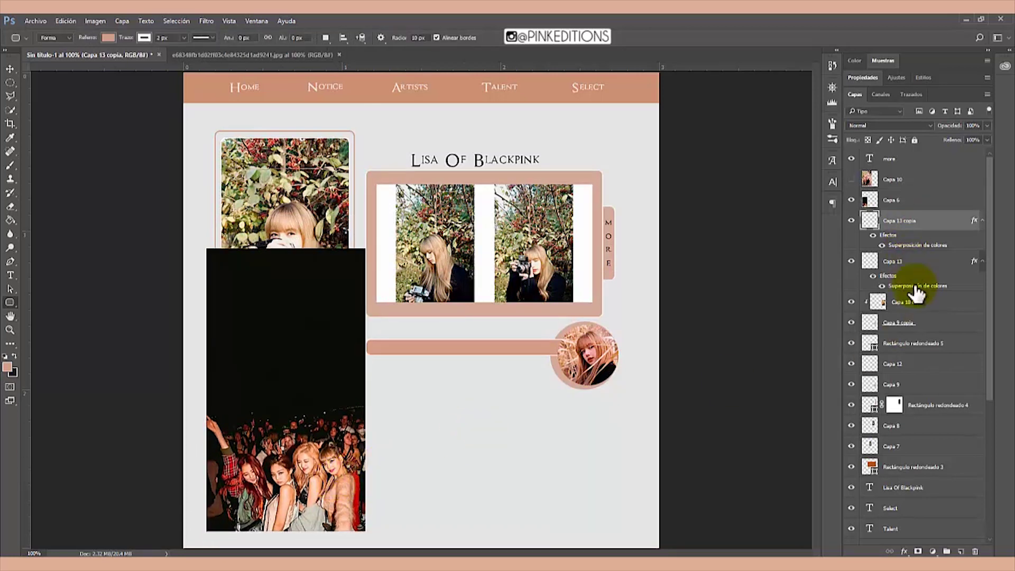
{"action": "left_click", "coordinate": [960, 550]}
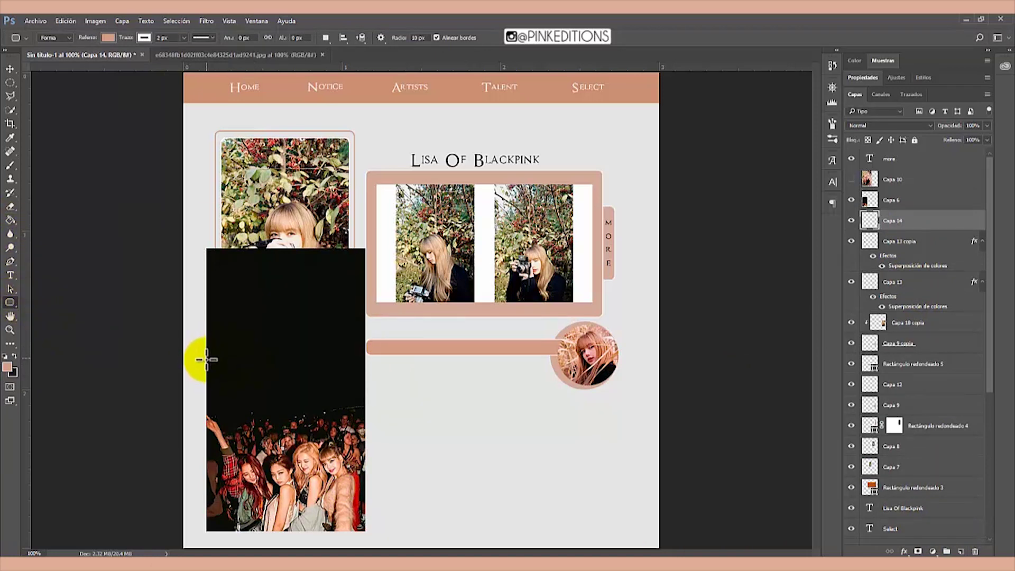
{"action": "left_click_drag", "start_coordinate": [207, 365], "coordinate": [366, 531]}
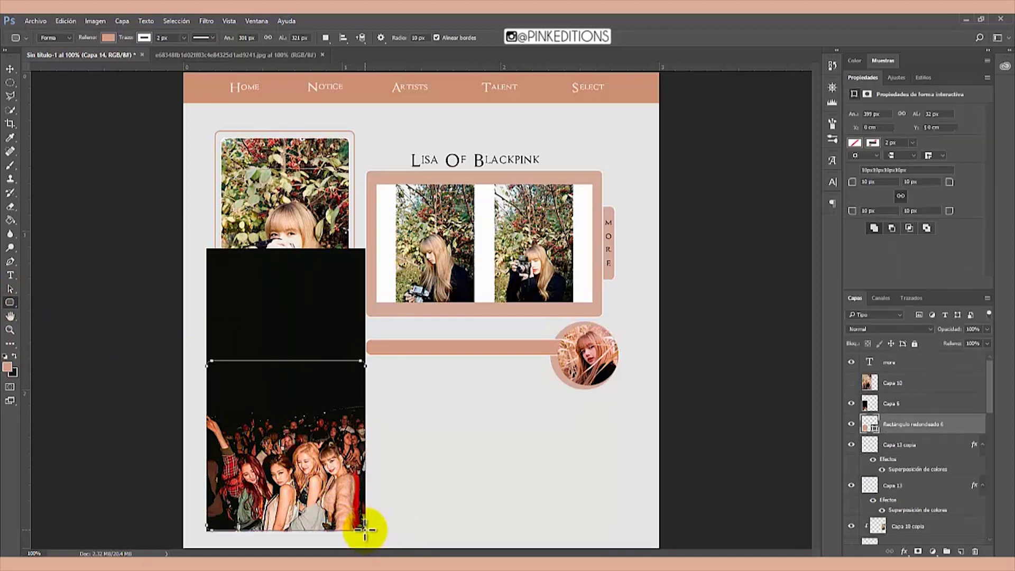
{"action": "right_click", "coordinate": [901, 404]}
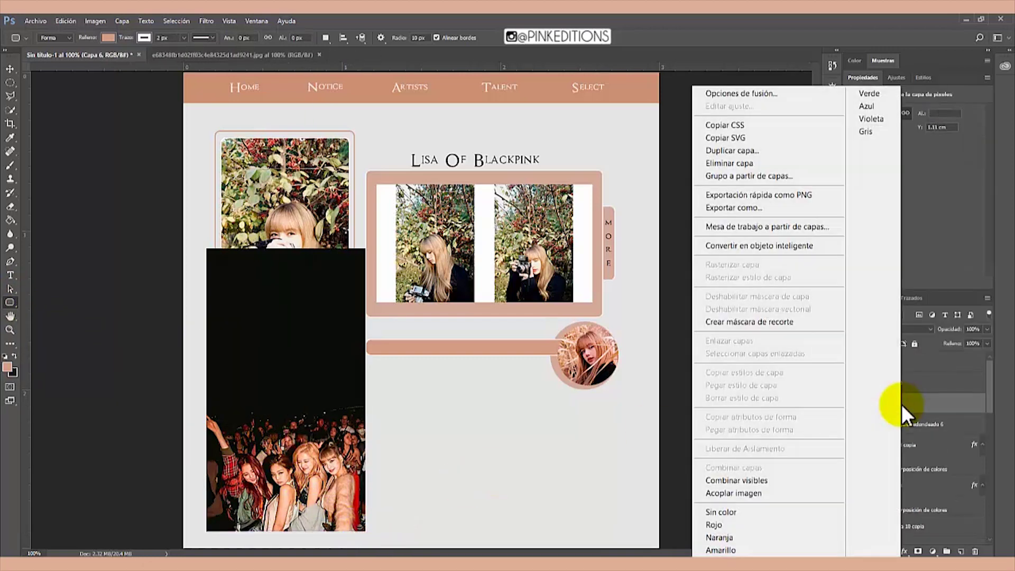
{"action": "left_click", "coordinate": [744, 325]}
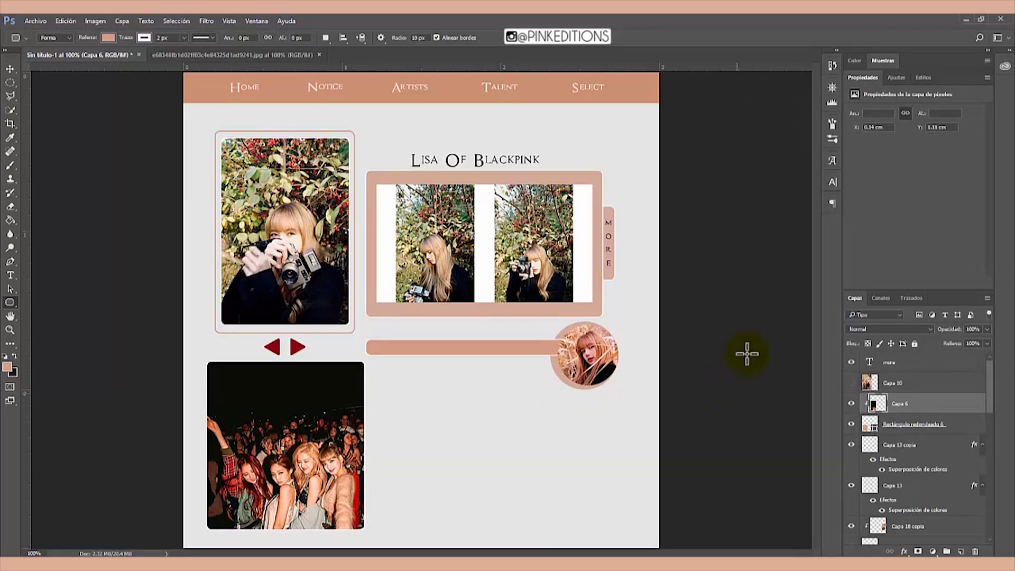
{"action": "double_click", "coordinate": [860, 77]}
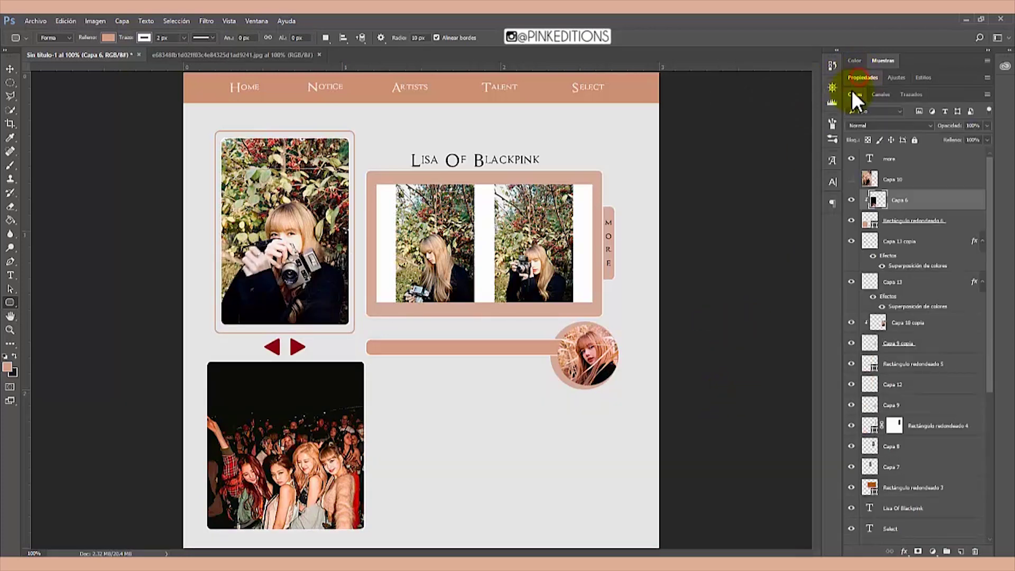
Move the clipped group photo and its rounded rectangle together to line up with the portrait frame's left edge.
{"action": "left_click", "coordinate": [914, 222], "text": "shift"}
{"action": "key", "text": "ctrl+t"}
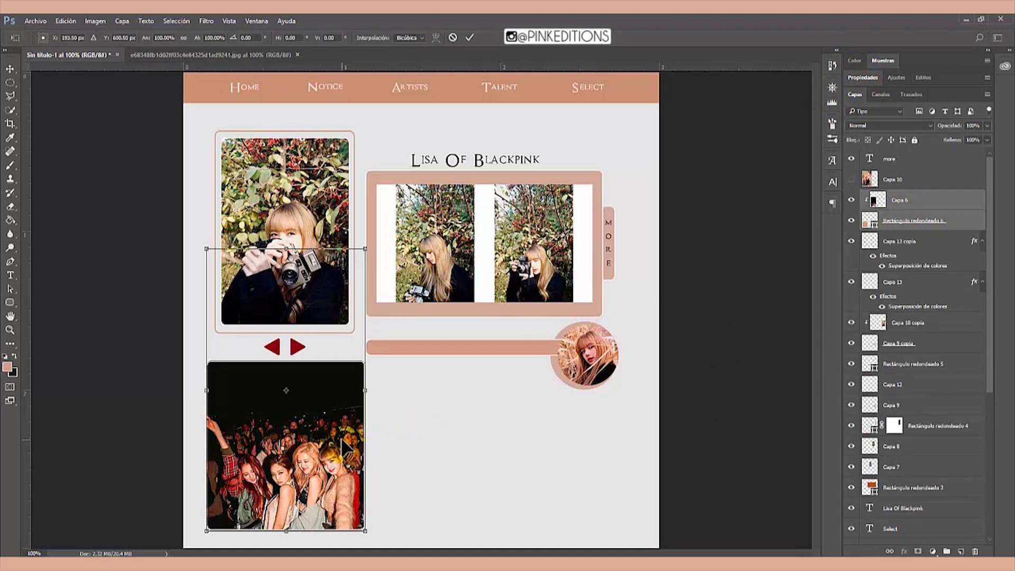
{"action": "left_click_drag", "start_coordinate": [346, 446], "coordinate": [352, 451]}
{"action": "key", "text": "Return"}
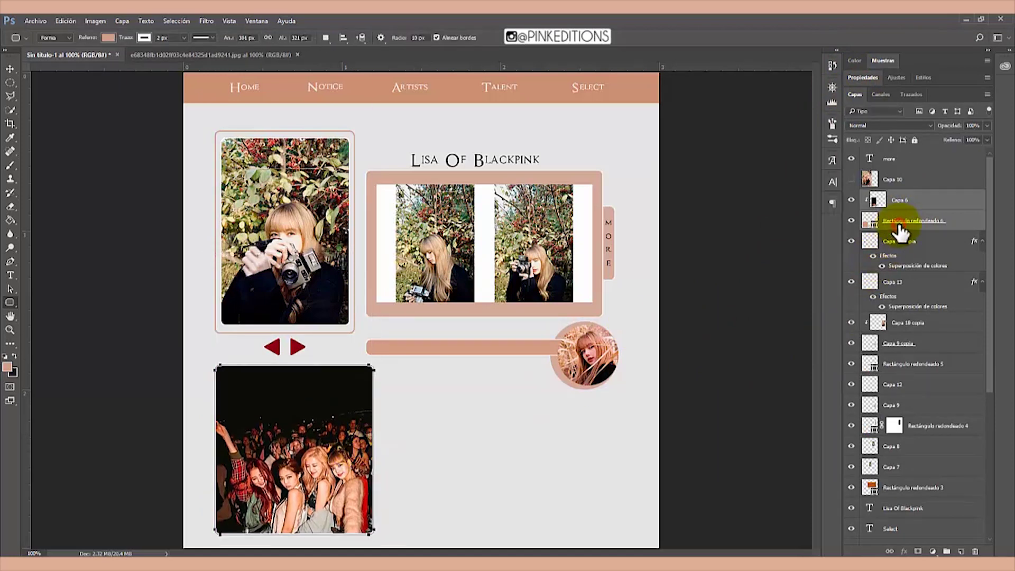
Narrow the group photo's rounded rectangle to about 265 px so it matches the width of the portrait frame above.
{"action": "left_click", "coordinate": [898, 227]}
{"action": "key", "text": "ctrl+t"}
{"action": "left_click_drag", "start_coordinate": [373, 448], "coordinate": [354, 448]}
{"action": "key", "text": "Return"}
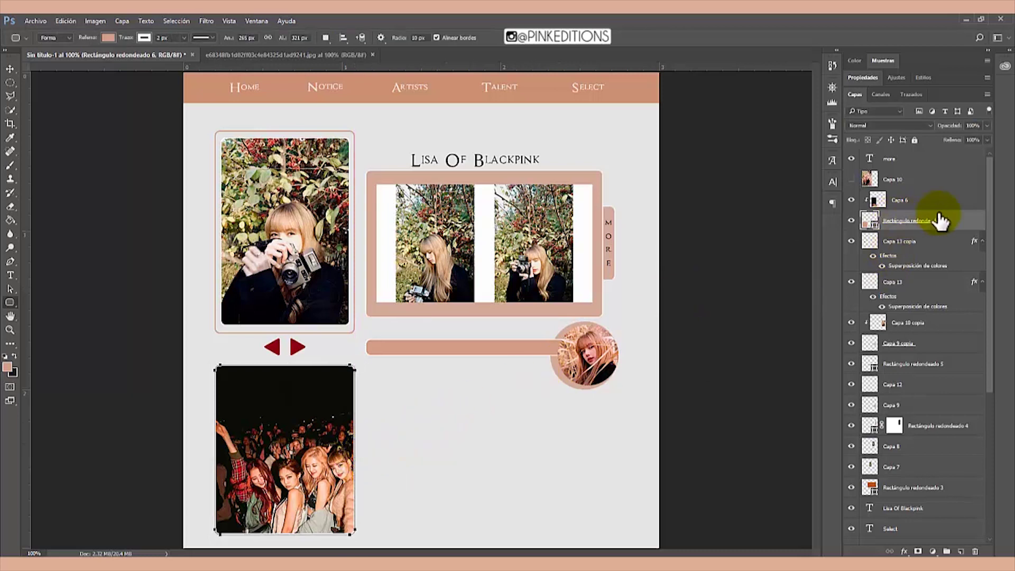
{"action": "left_click", "coordinate": [924, 203]}
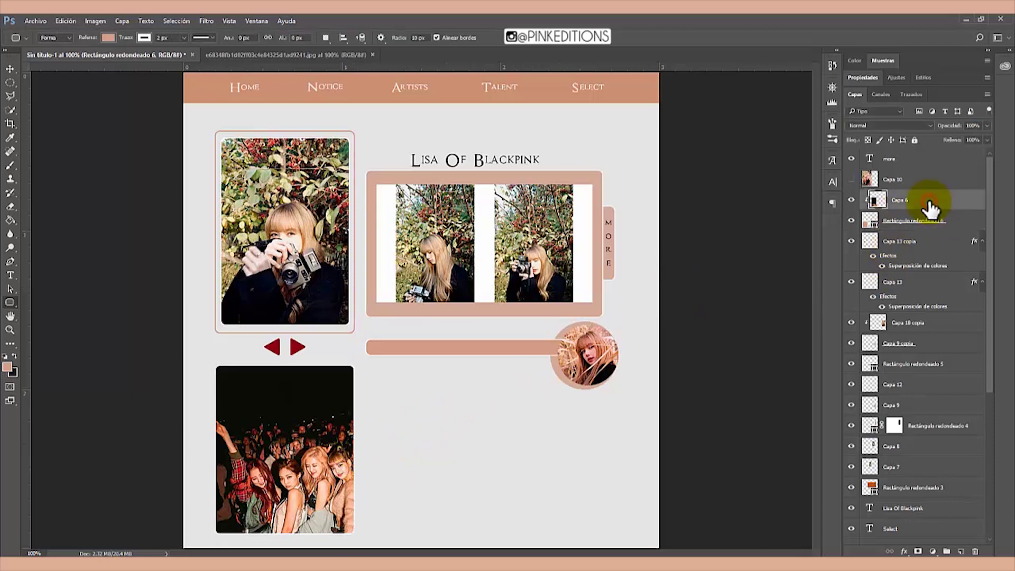
Move the right-pointing arrow Capa 13 farther right to widen the gap between the two arrows.
{"action": "left_click", "coordinate": [905, 282]}
{"action": "key", "text": "ctrl+t"}
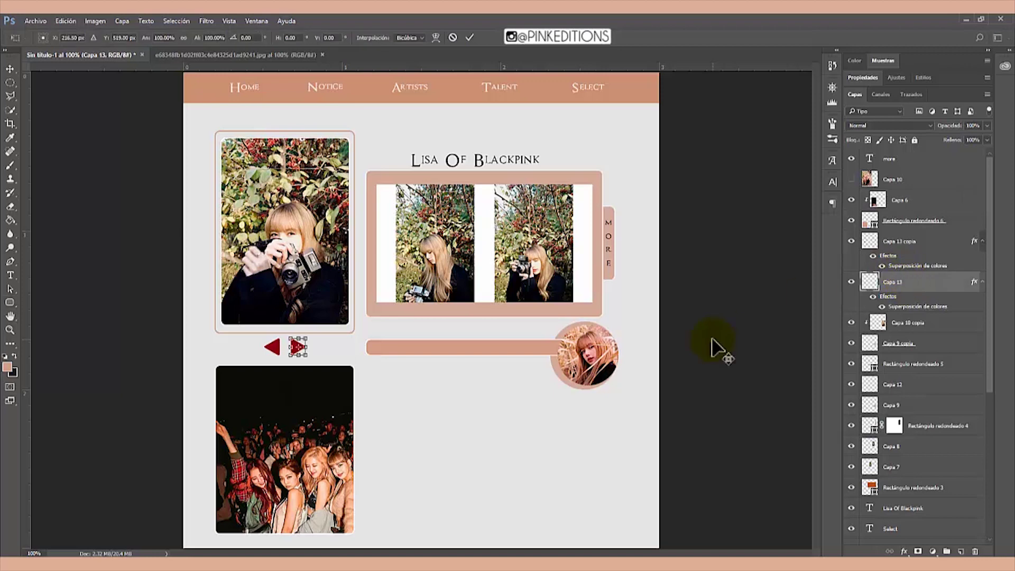
{"action": "key", "text": "ctrl+plus"}
{"action": "left_click_drag", "start_coordinate": [187, 388], "coordinate": [238, 373]}
{"action": "key", "text": "Return"}
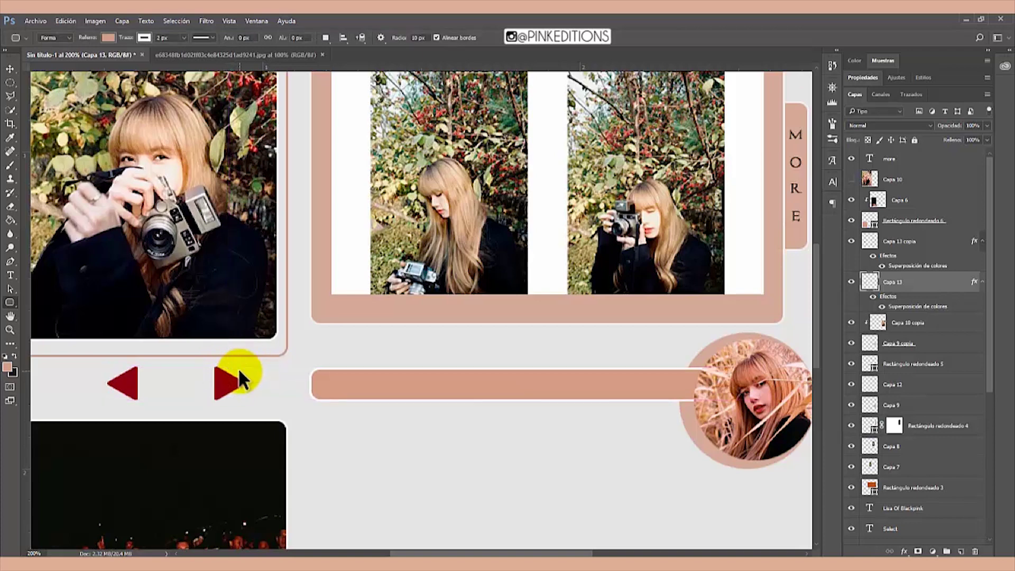
Scale both arrows together to about 69% in the space between the portrait frame and the group photo.
{"action": "key", "text": "ctrl+minus"}
{"action": "left_click", "coordinate": [892, 244], "text": "shift"}
{"action": "key", "text": "ctrl+t"}
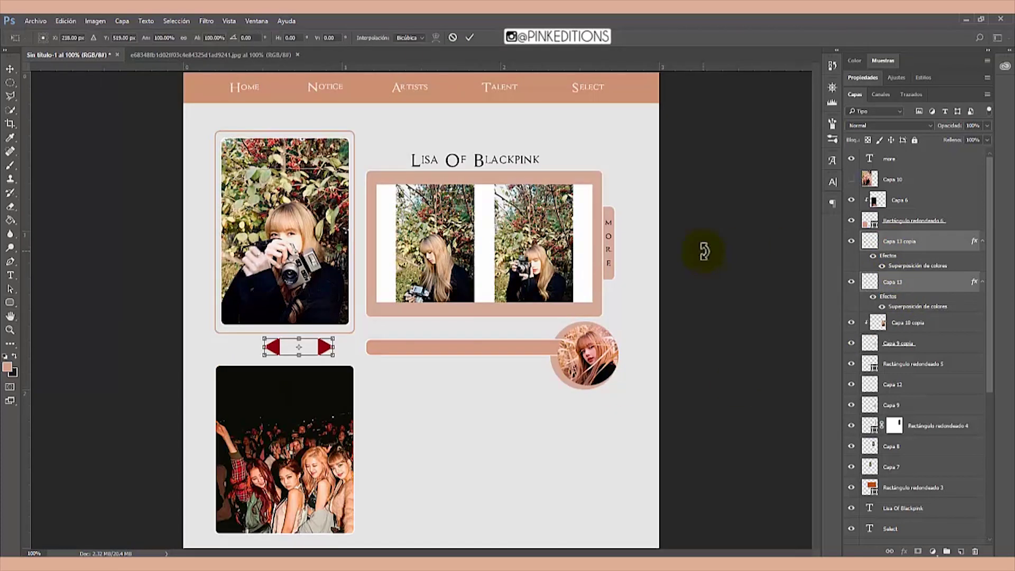
{"action": "left_click_drag", "start_coordinate": [294, 357], "coordinate": [314, 345]}
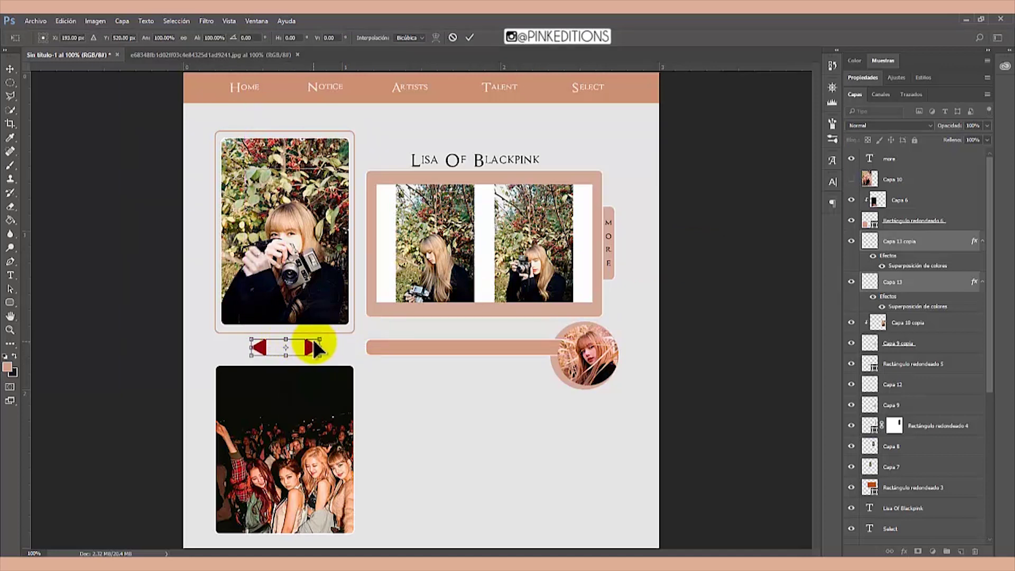
{"action": "left_click_drag", "start_coordinate": [318, 349], "coordinate": [297, 353]}
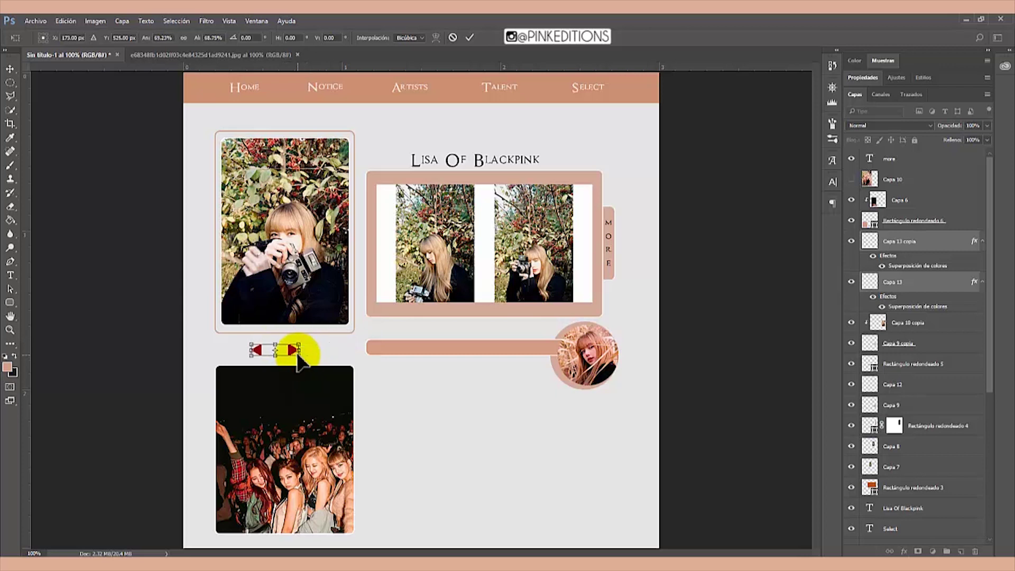
{"action": "key", "text": "Return"}
{"action": "key", "text": "u"}
Center the pair of arrows horizontally under the portrait frame and vertically between the frame and the group photo.
{"action": "left_click", "coordinate": [888, 242]}
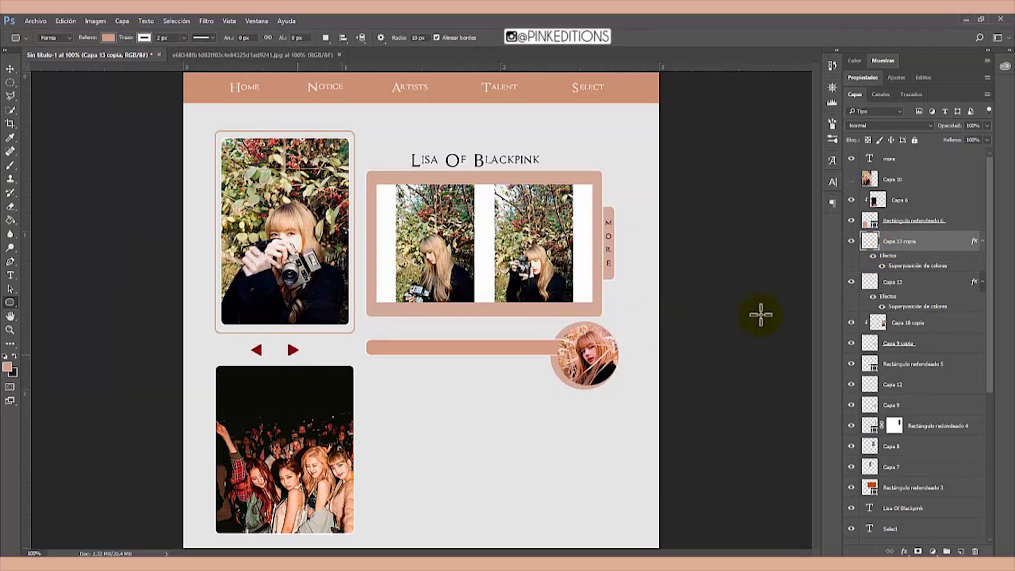
{"action": "left_click", "coordinate": [898, 281], "text": "ctrl"}
{"action": "key", "text": "ctrl+t"}
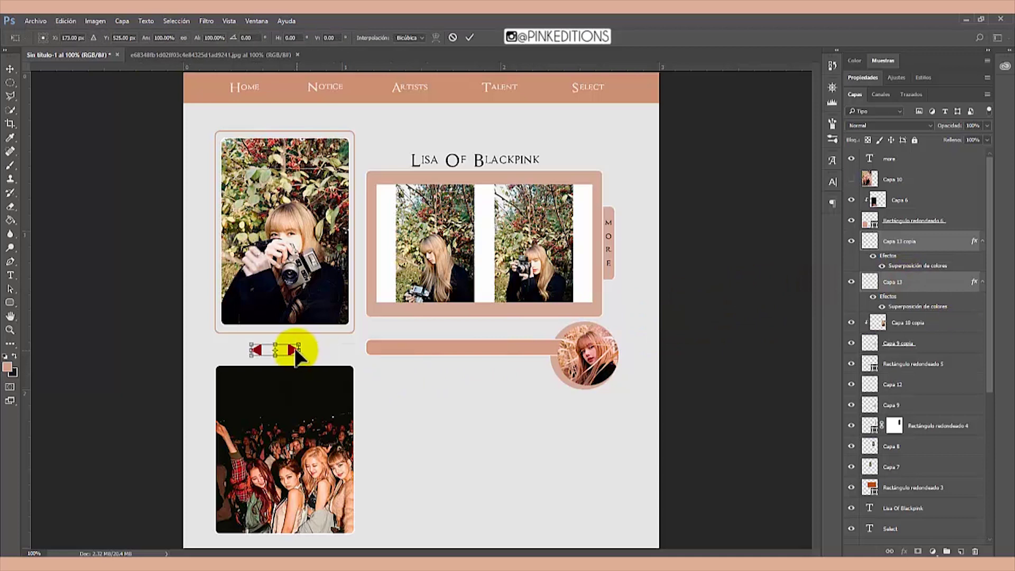
{"action": "mouse_move", "coordinate": [295, 350]}
{"action": "left_mouse_down"}
{"action": "mouse_move", "coordinate": [317, 348]}
{"action": "mouse_move", "coordinate": [304, 359]}
{"action": "left_mouse_up"}
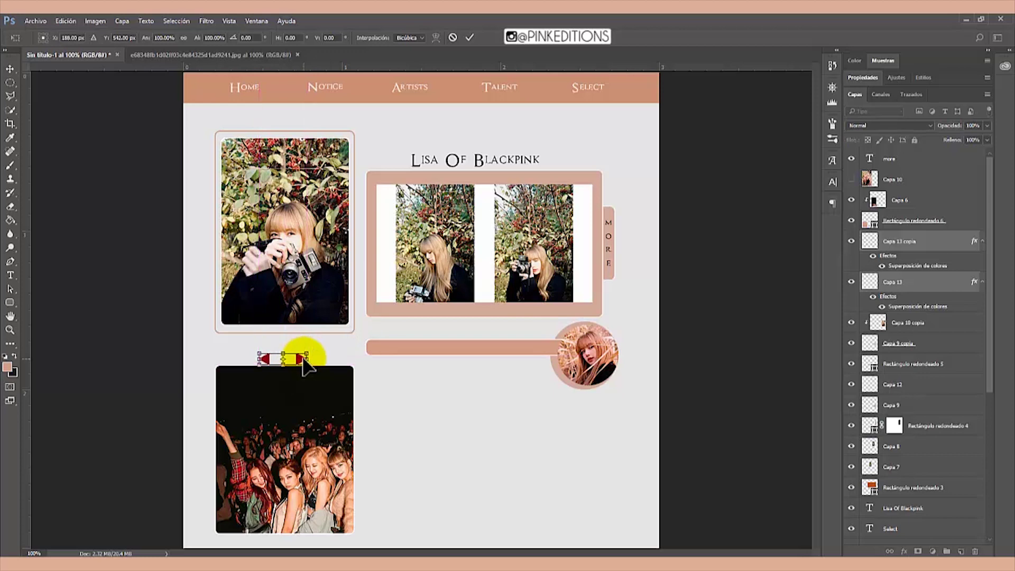
{"action": "key", "text": "Return"}
{"action": "key", "text": "ctrl+minus"}
{"action": "key", "text": "ctrl+t"}
{"action": "key", "text": "ctrl+plus"}
{"action": "key", "text": "ctrl+plus"}
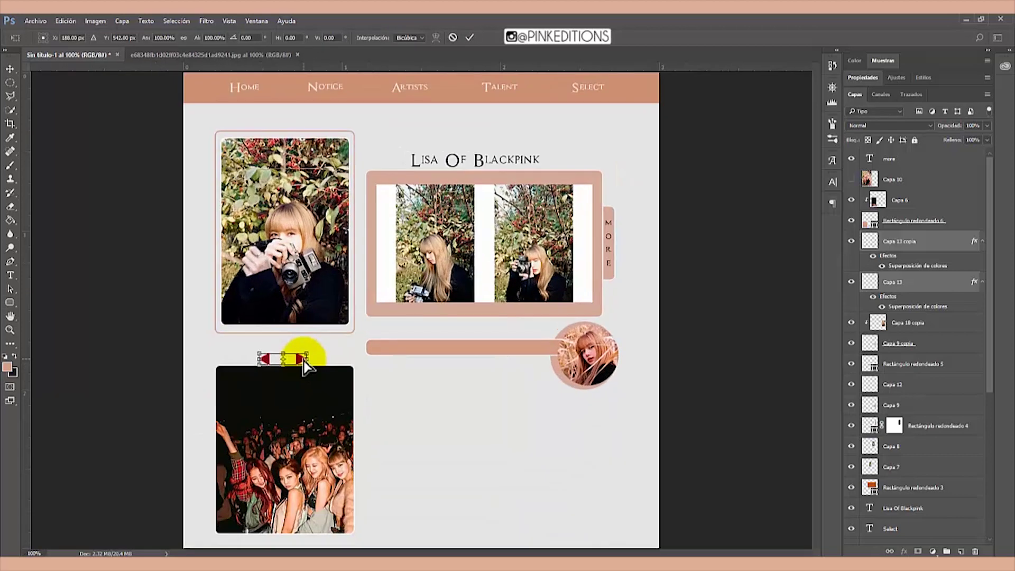
{"action": "left_click_drag", "start_coordinate": [177, 401], "coordinate": [177, 390]}
{"action": "key", "text": "Return"}
{"action": "key", "text": "ctrl+minus"}
{"action": "key", "text": "ctrl+minus"}
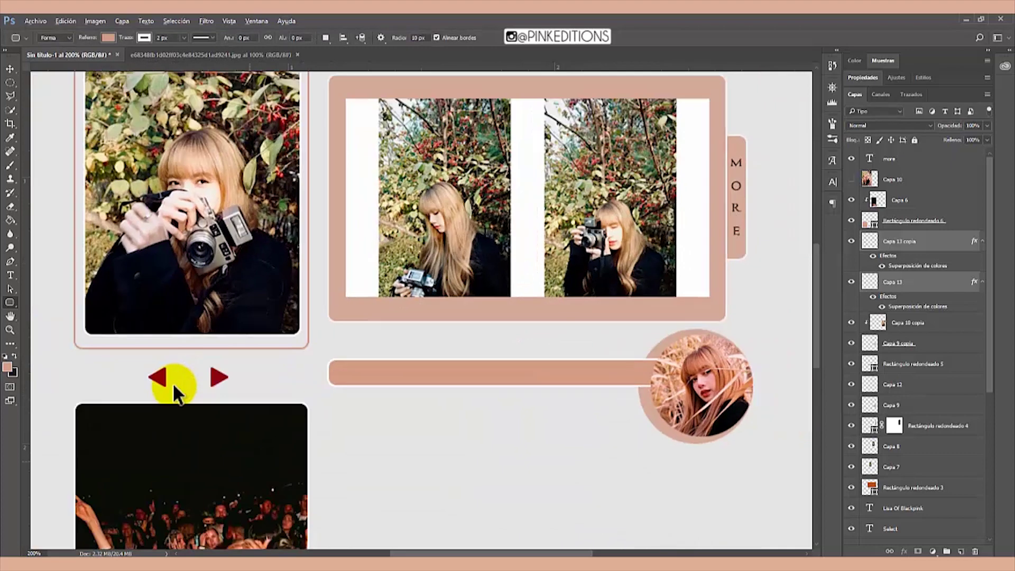
{"action": "key", "text": "ctrl+plus"}
Add a new layer directly above Capa 10 copia and set the foreground color to white.
{"action": "left_click", "coordinate": [939, 343]}
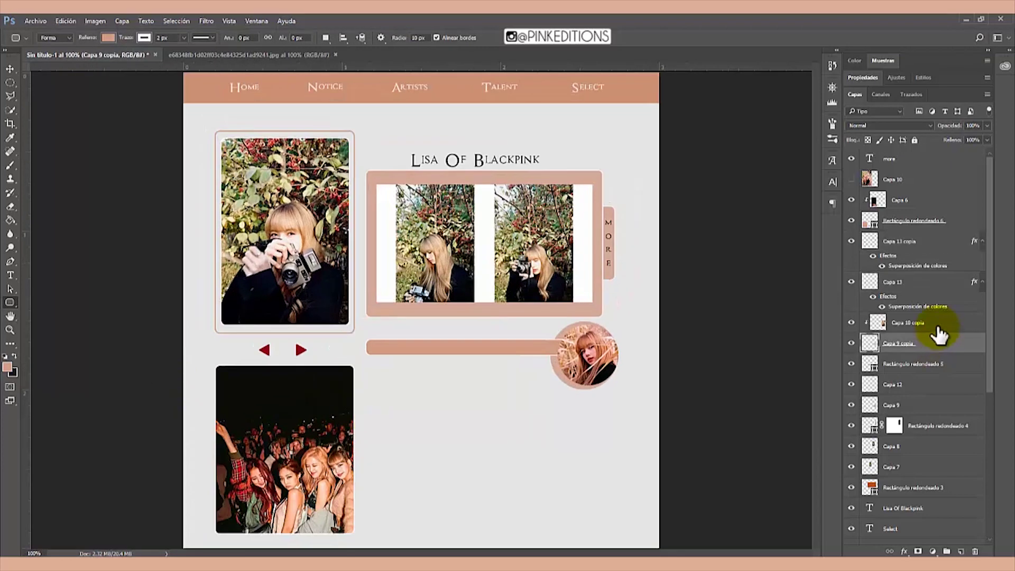
{"action": "left_click", "coordinate": [939, 325]}
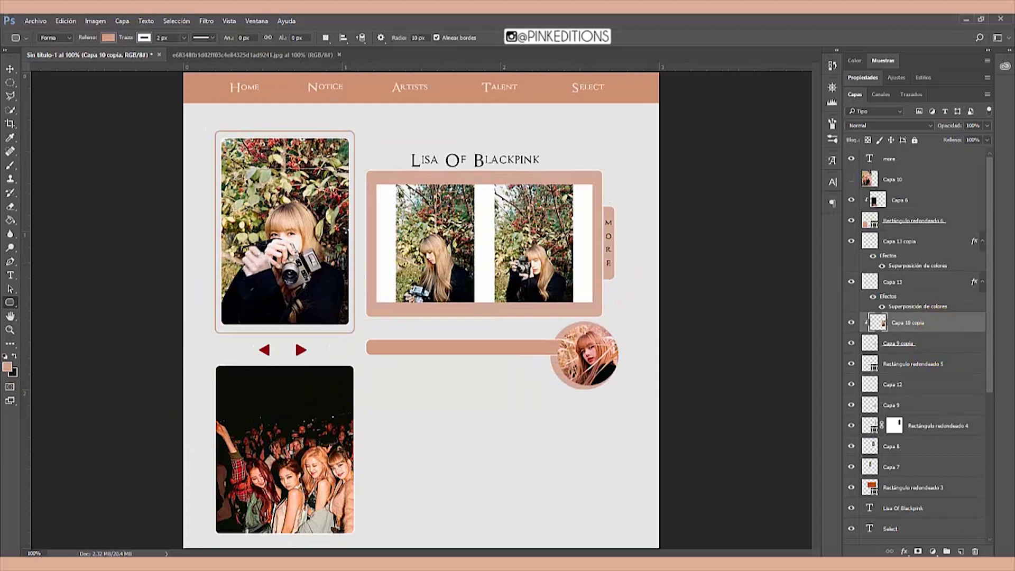
{"action": "left_click", "coordinate": [960, 551]}
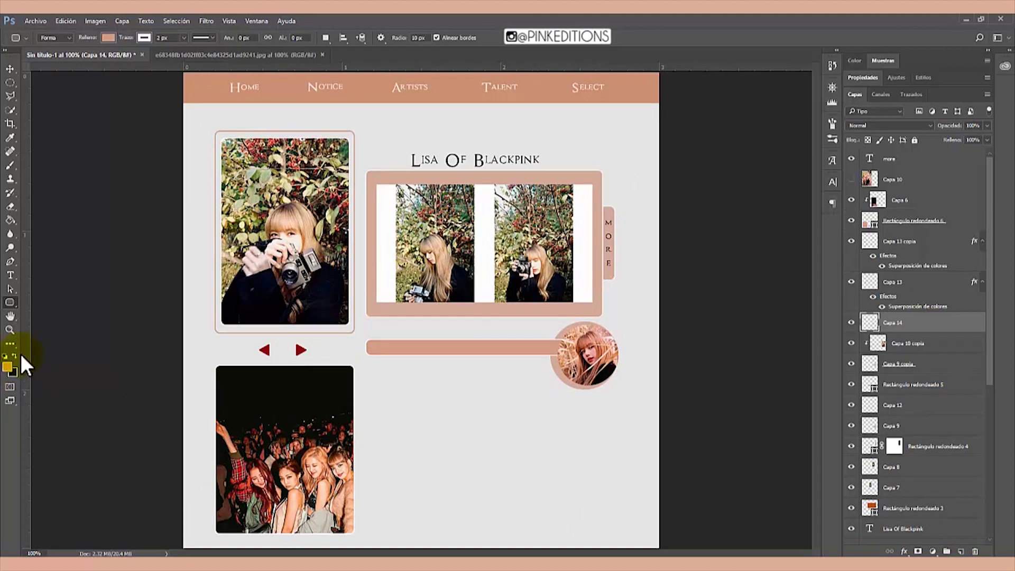
{"action": "left_click", "coordinate": [8, 364]}
{"action": "left_click_drag", "start_coordinate": [566, 175], "coordinate": [525, 139]}
{"action": "key", "text": "Return"}
Add the white text "welcom to my galery . . ." on the rose bar beside the circular portrait, at 60% opacity.
{"action": "left_click", "coordinate": [10, 275]}
{"action": "left_click", "coordinate": [386, 397]}
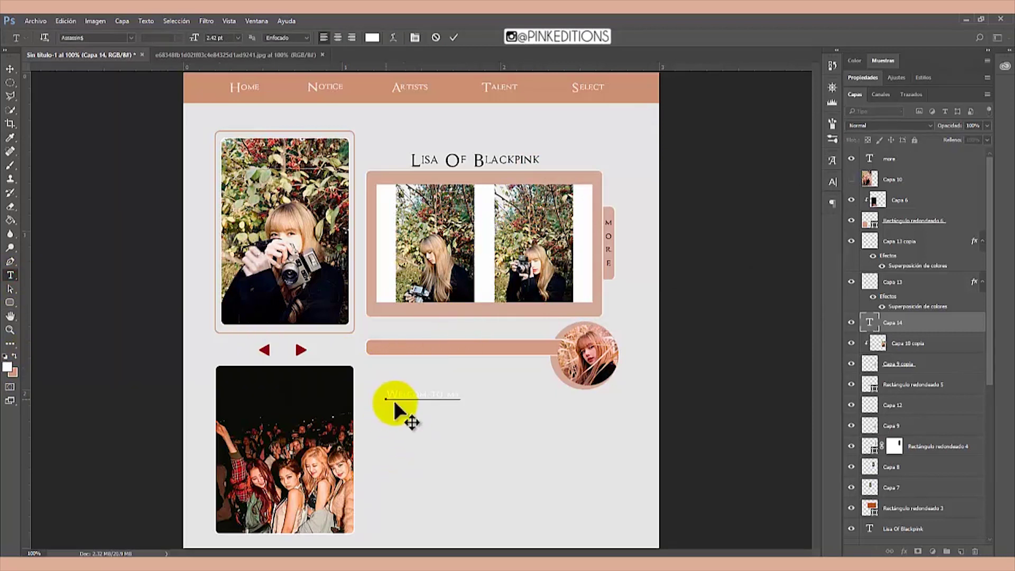
{"action": "key", "text": "Home"}
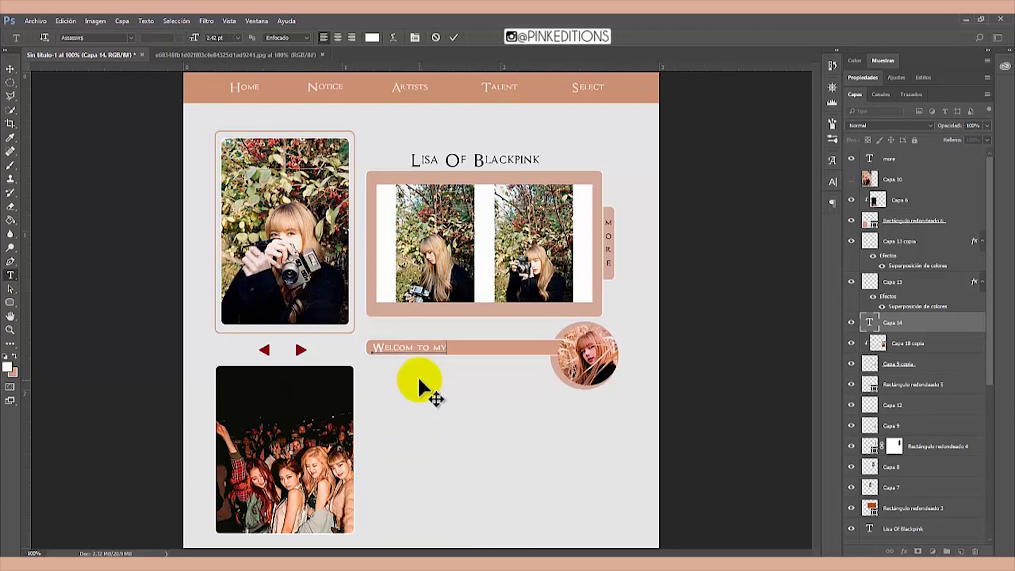
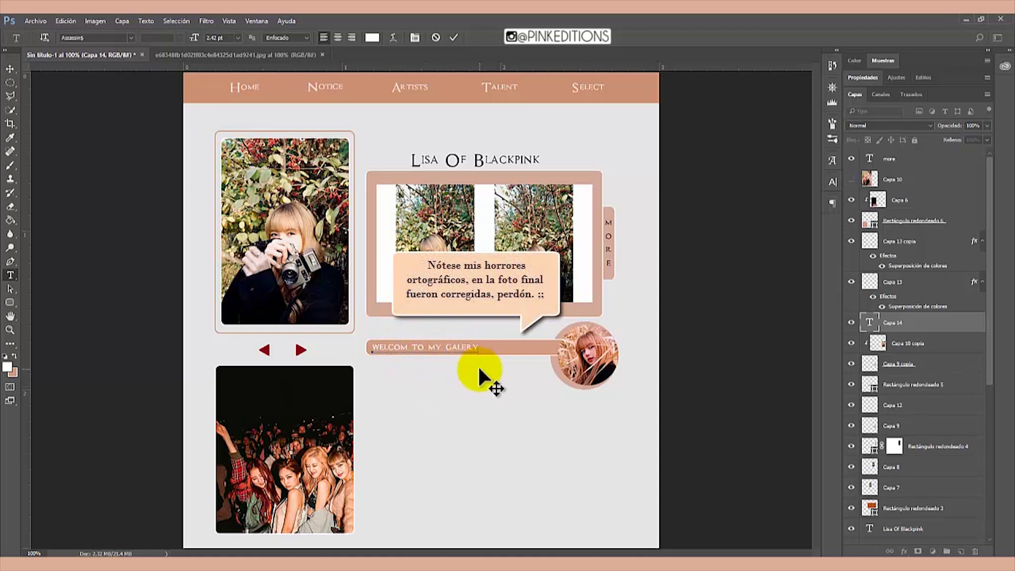
{"action": "type", "text": ". . ."}
{"action": "left_click", "coordinate": [883, 324]}
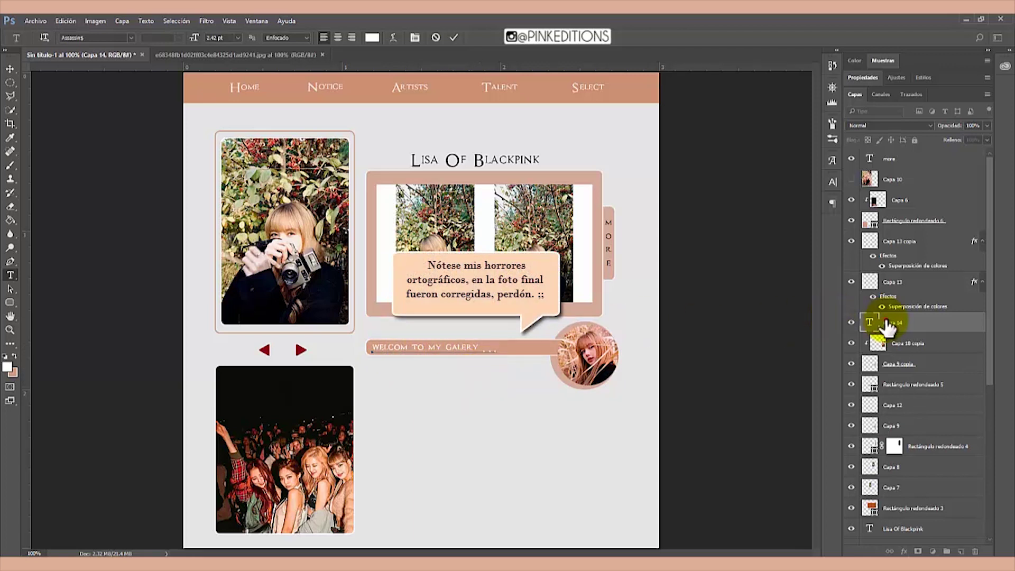
Create a paragraph text box below the rose bar and set its text color to black.
{"action": "left_click_drag", "start_coordinate": [397, 370], "coordinate": [532, 432]}
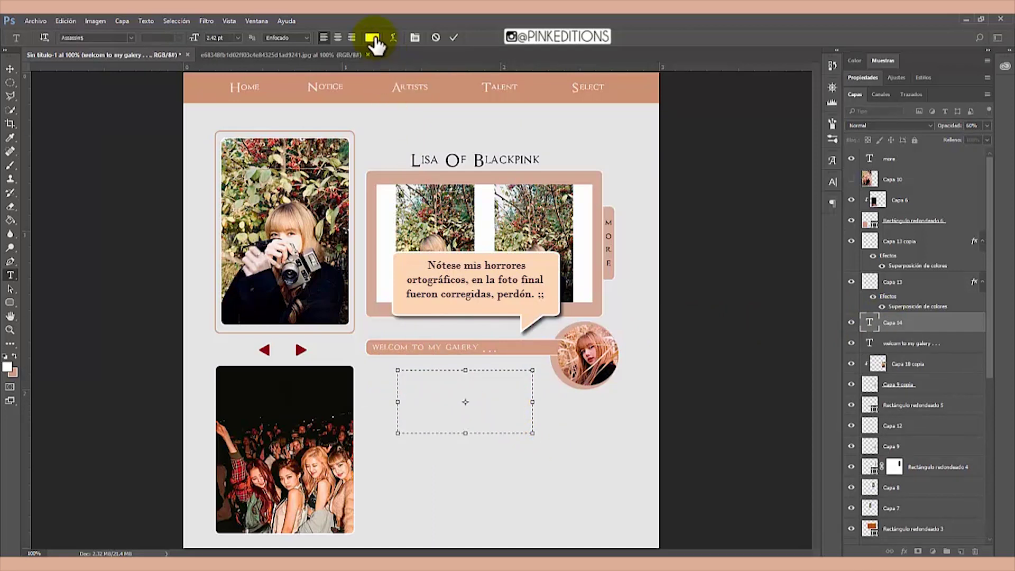
{"action": "left_click", "coordinate": [372, 38]}
{"action": "left_click", "coordinate": [560, 205]}
{"action": "left_click", "coordinate": [778, 150]}
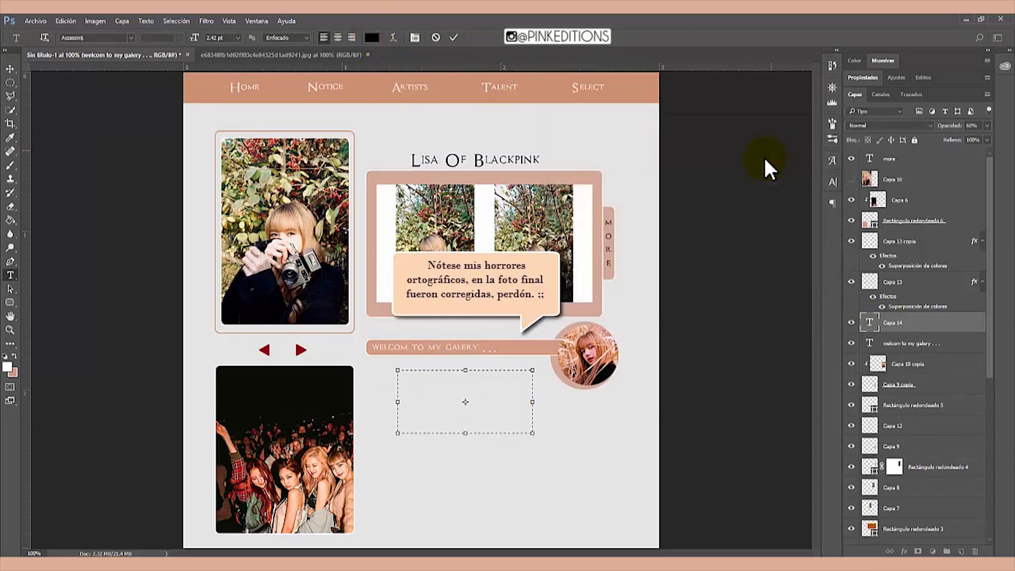
Enter "I love you like a brother", "I treat you like a friend" and "I respect you as a lover ..." as three consecutive lines.
{"action": "type", "text": "I love you like a brother I treat you like a friend  I respect you as a lover .."}
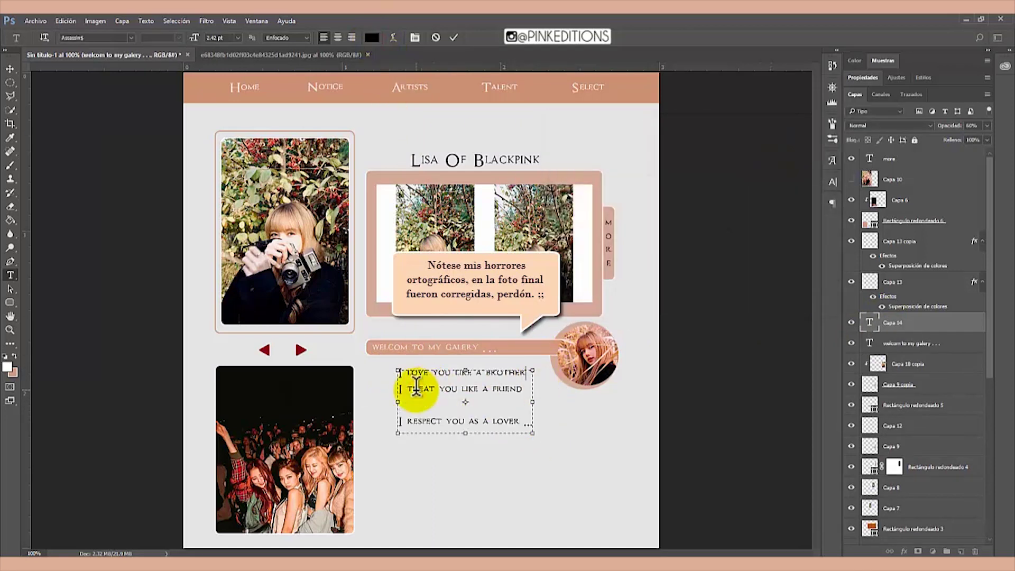
{"action": "left_click", "coordinate": [406, 389]}
{"action": "key", "text": "Delete"}
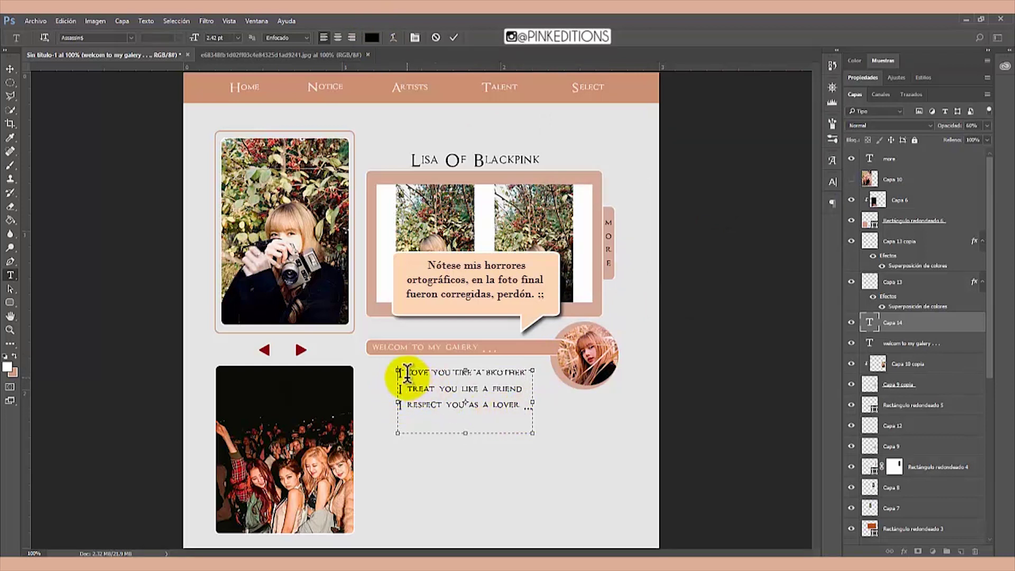
Reduce the font size of all three lines in the paragraph text box to 1 pt.
{"action": "left_click", "coordinate": [406, 372], "text": "shift"}
{"action": "key", "text": "ctrl+a"}
{"action": "left_click", "coordinate": [239, 38]}
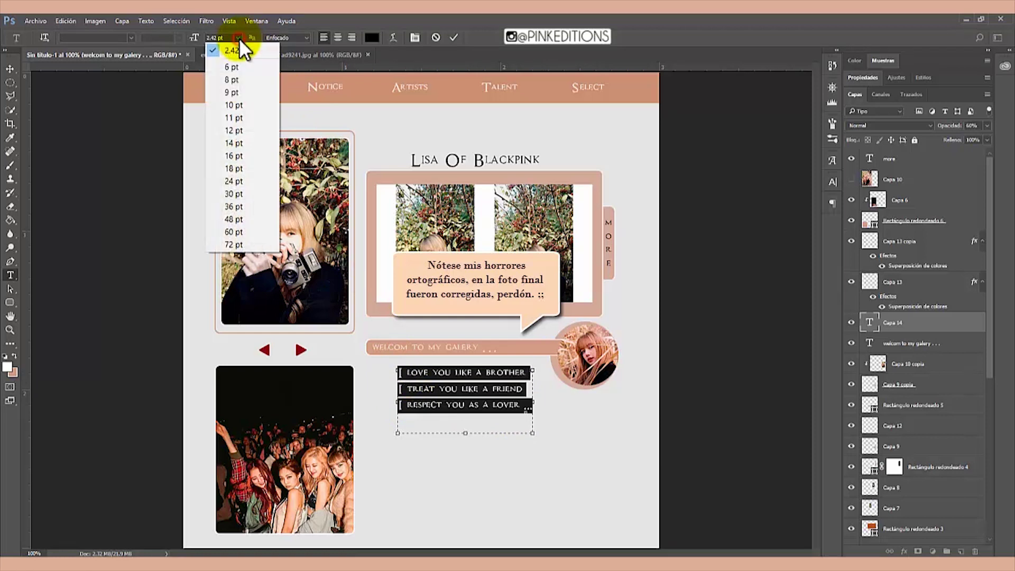
{"action": "left_click", "coordinate": [239, 38]}
{"action": "left_click", "coordinate": [222, 38]}
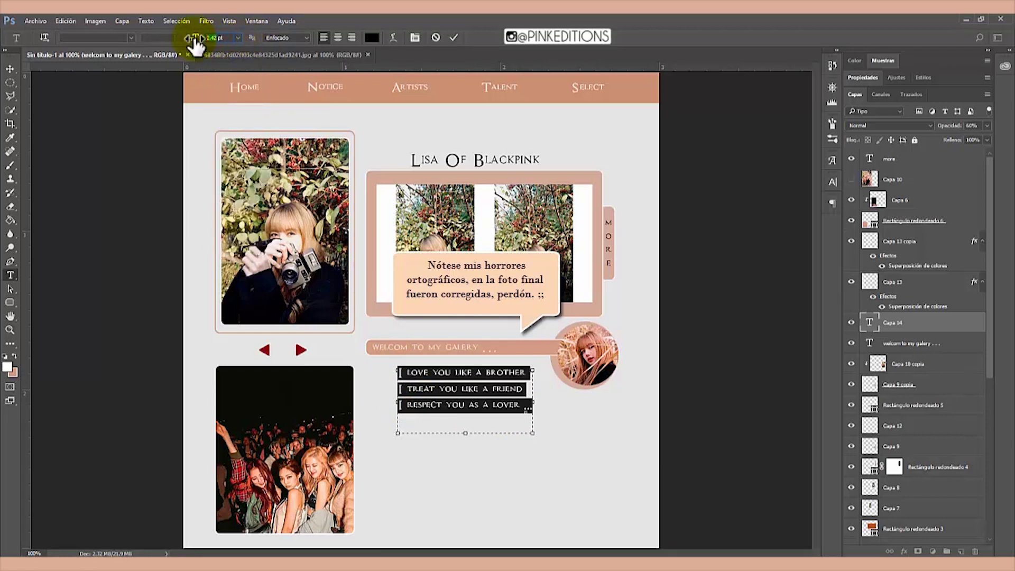
{"action": "left_click_drag", "start_coordinate": [196, 45], "coordinate": [193, 43]}
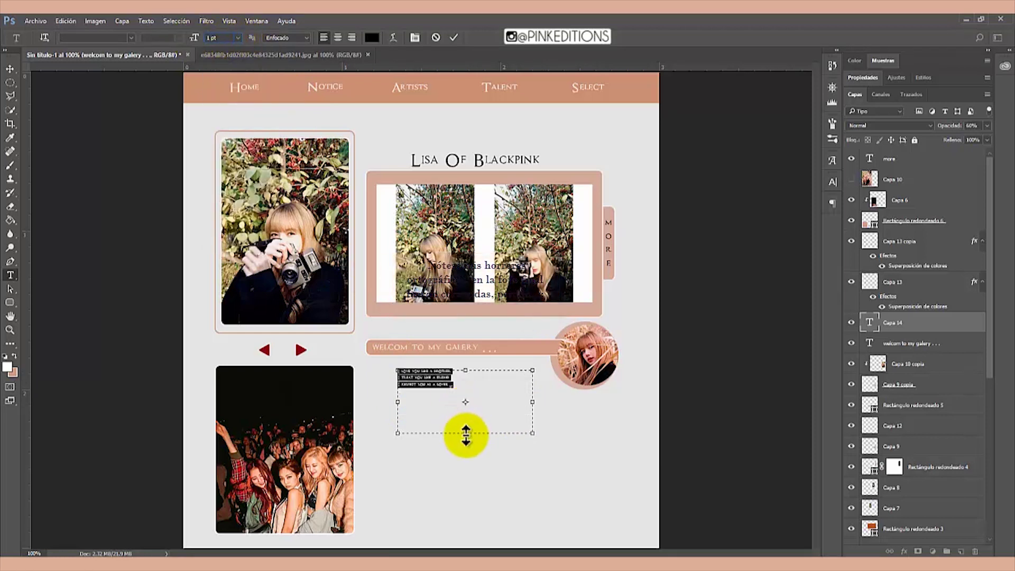
Shorten the text box to fit its three lines and center-align the text.
{"action": "left_click_drag", "start_coordinate": [465, 434], "coordinate": [465, 390]}
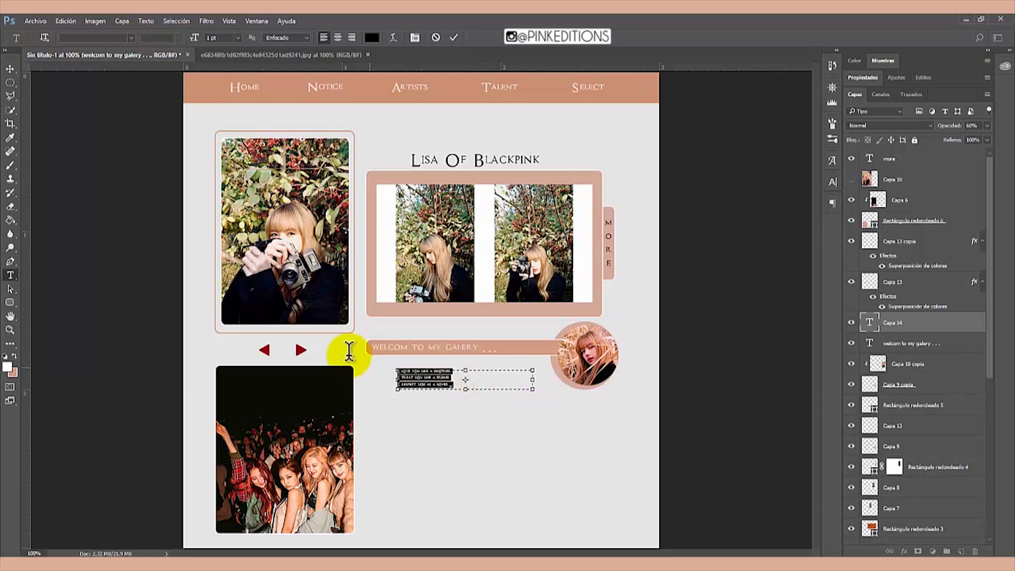
{"action": "left_click", "coordinate": [337, 37]}
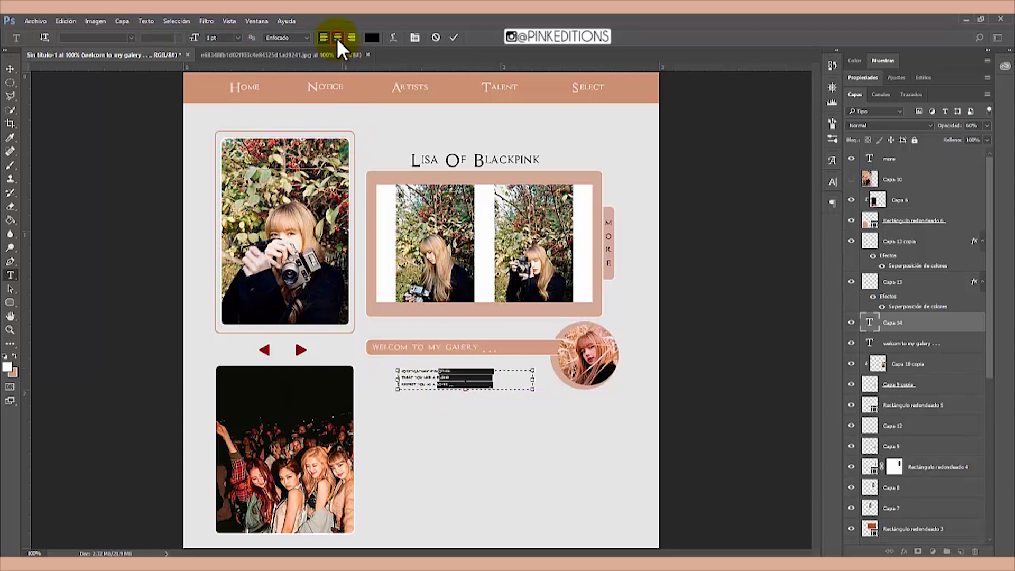
{"action": "left_click", "coordinate": [496, 414]}
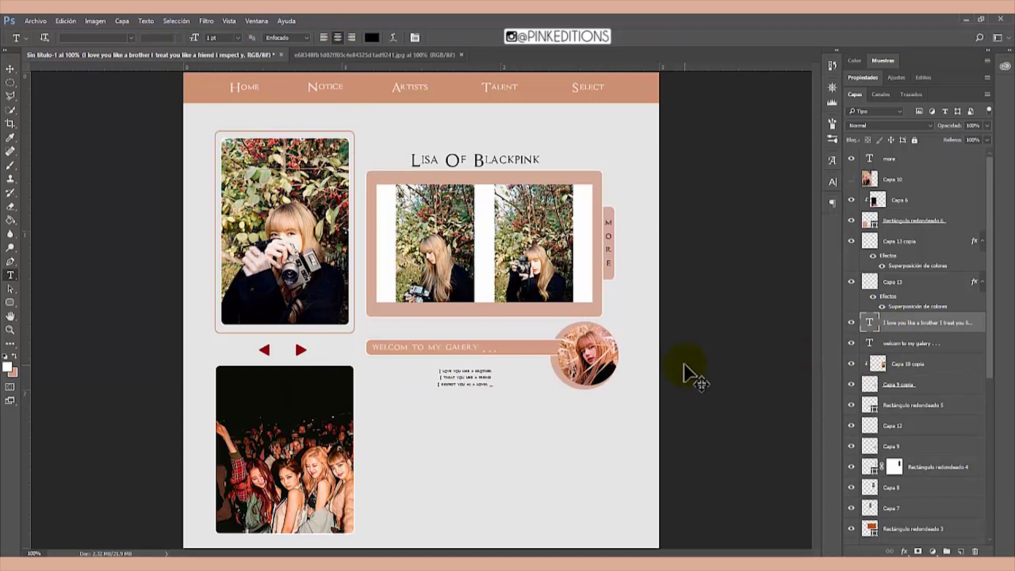
Move the three-line text slightly up, closer to the rose bar.
{"action": "key", "text": "ctrl+t"}
{"action": "left_click_drag", "start_coordinate": [503, 378], "coordinate": [505, 372]}
{"action": "key", "text": "Return"}
{"action": "key", "text": "t"}
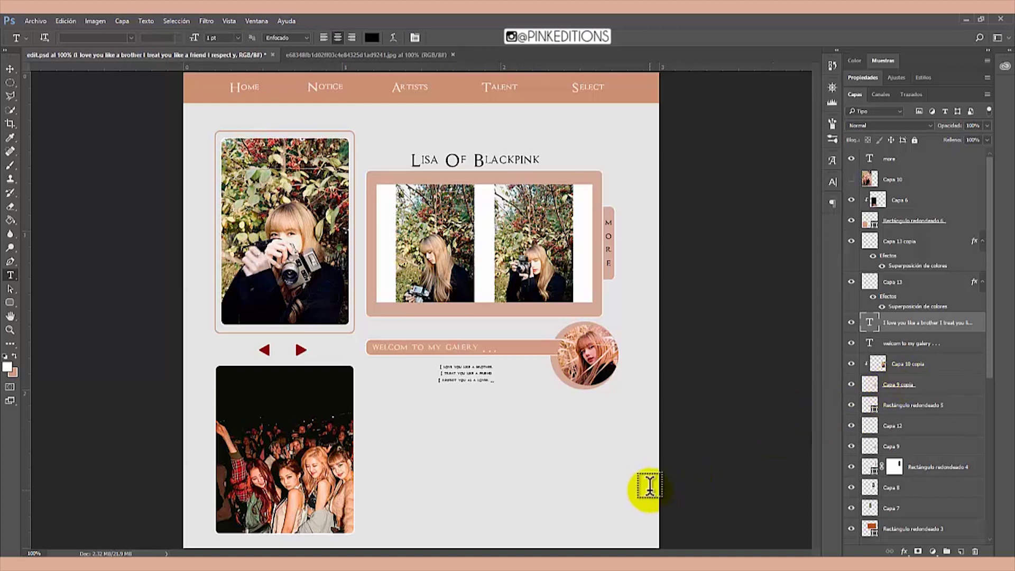
Open the two group photos, float the beach photo in its own window and return to edit.psd.
{"action": "left_click", "coordinate": [36, 21]}
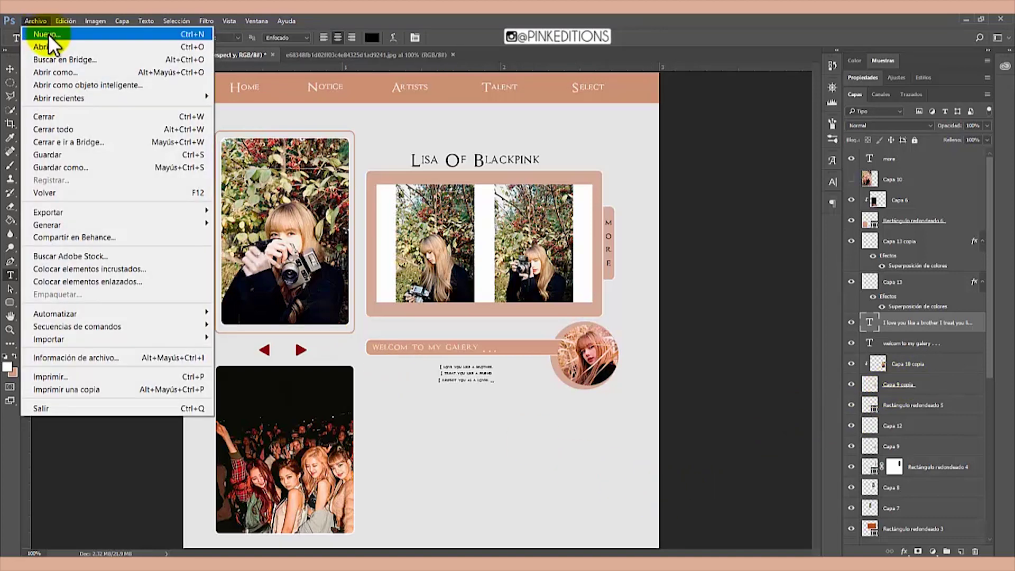
{"action": "left_click", "coordinate": [262, 225]}
{"action": "key", "text": "Return"}
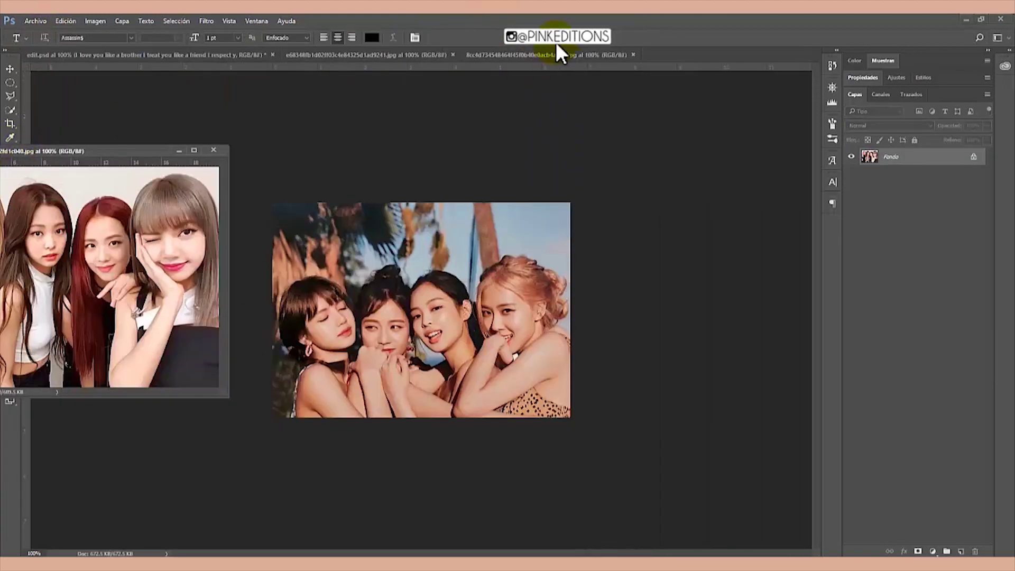
{"action": "left_click_drag", "start_coordinate": [556, 53], "coordinate": [136, 331]}
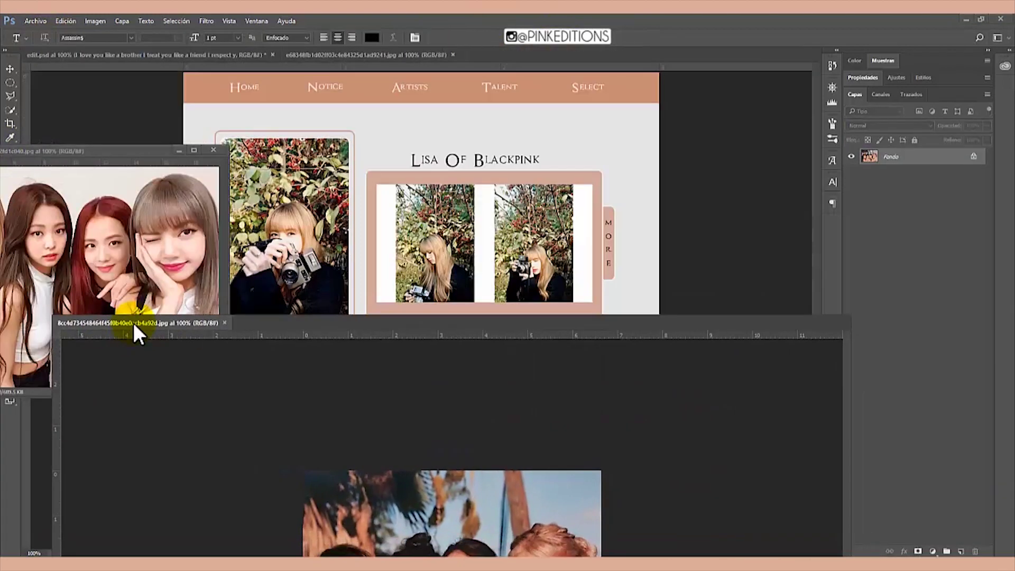
{"action": "left_click", "coordinate": [154, 55]}
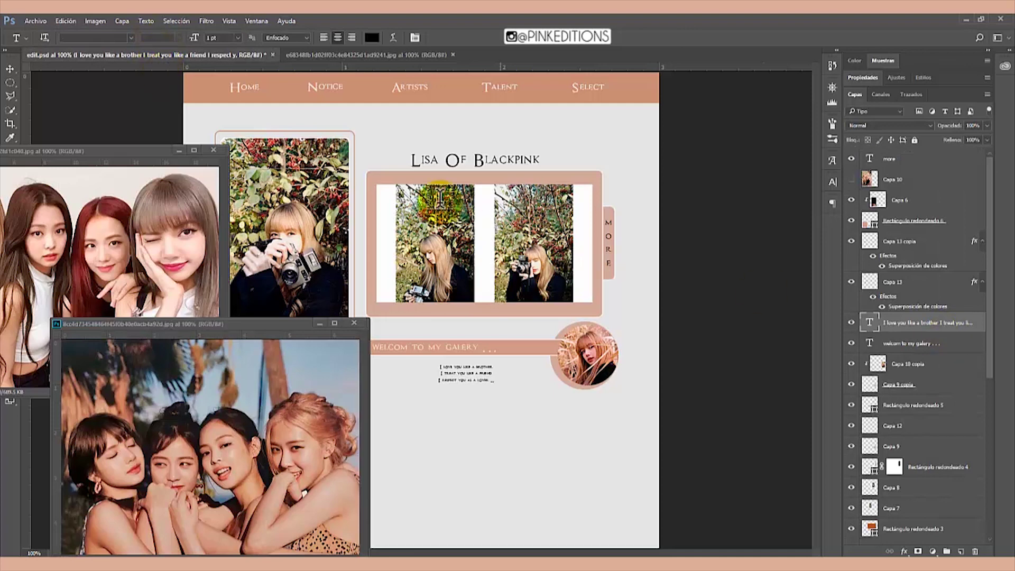
Copy both group photos into edit.psd as layers directly above Capa 6 and close the source images.
{"action": "left_click", "coordinate": [922, 201]}
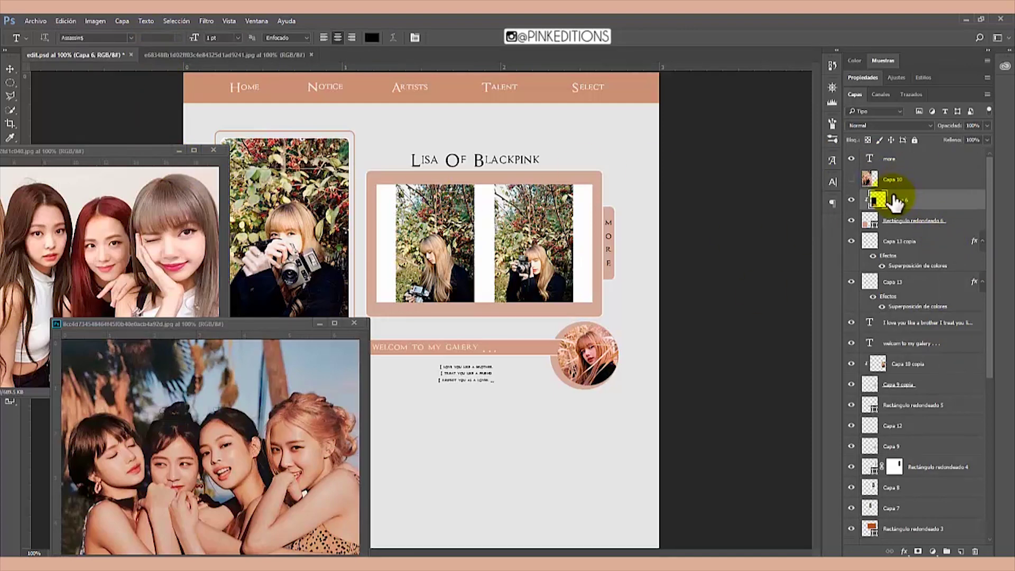
{"action": "left_click", "coordinate": [141, 231]}
{"action": "left_click_drag", "start_coordinate": [905, 153], "coordinate": [492, 489]}
{"action": "left_click", "coordinate": [280, 325]}
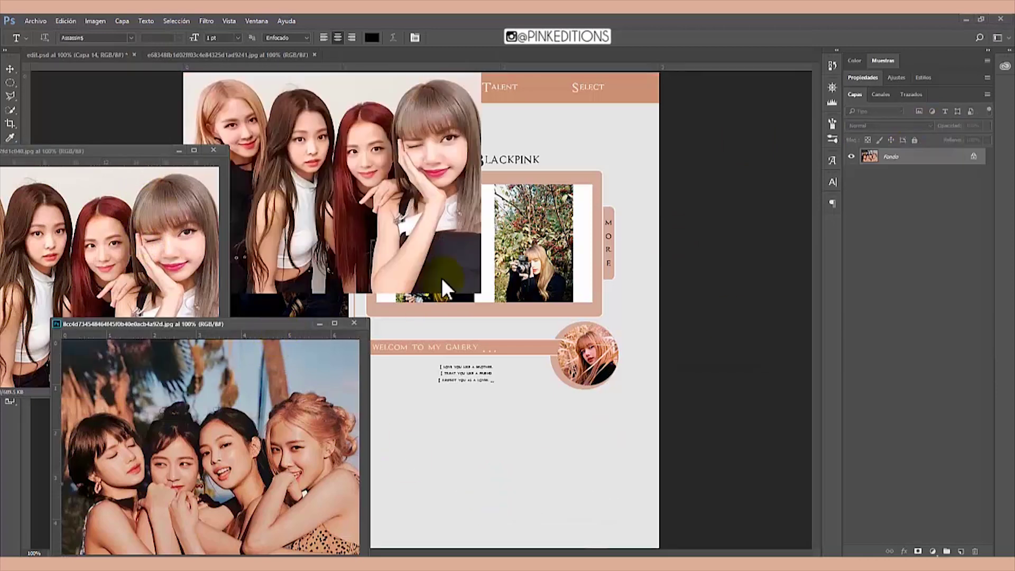
{"action": "left_click_drag", "start_coordinate": [891, 158], "coordinate": [226, 275]}
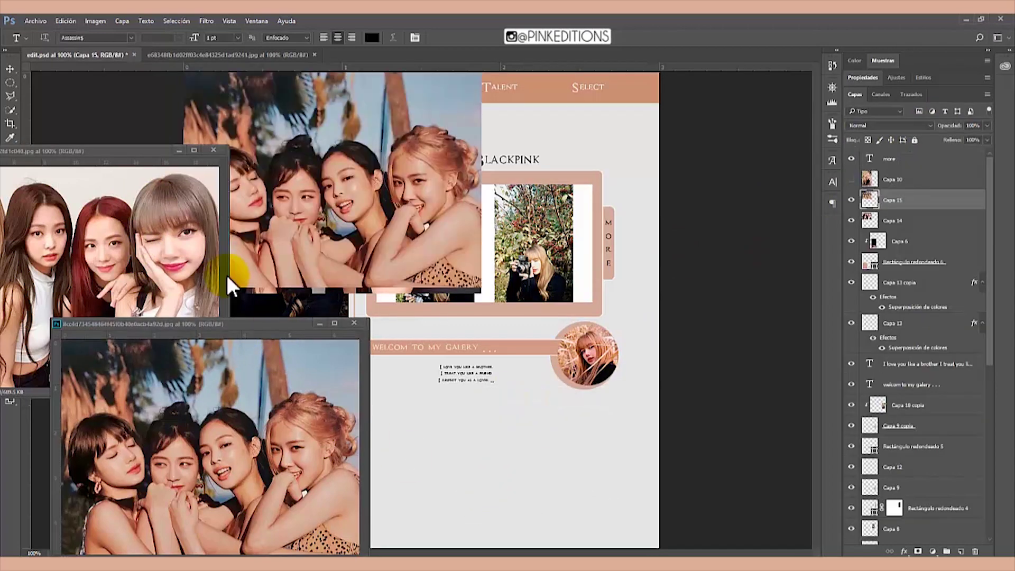
{"action": "left_click", "coordinate": [353, 323]}
{"action": "left_click", "coordinate": [214, 150]}
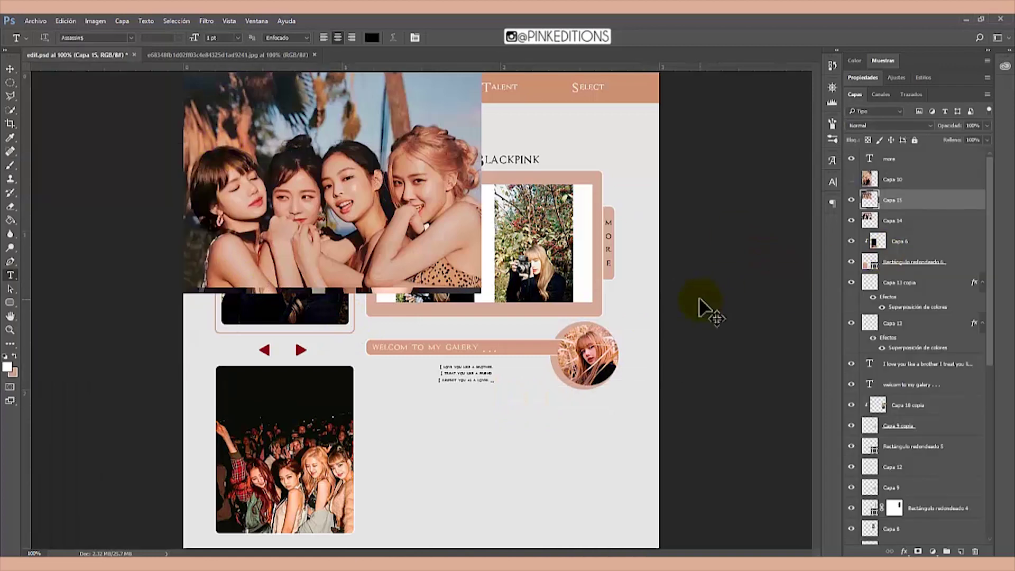
Scale down the beach group photo and place it in the empty area below the three-line text.
{"action": "key", "text": "ctrl+t"}
{"action": "left_click_drag", "start_coordinate": [426, 241], "coordinate": [589, 477]}
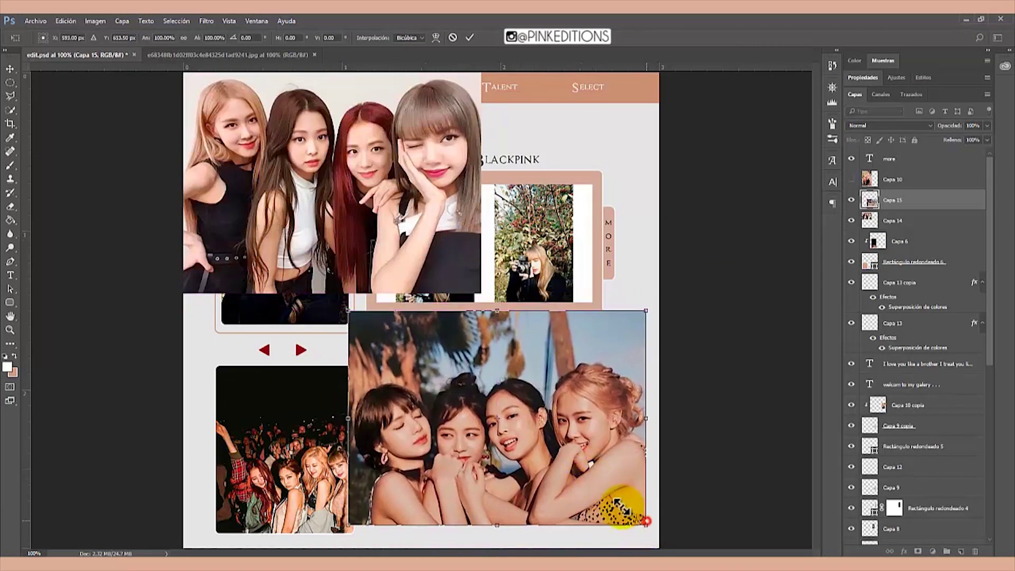
{"action": "left_click_drag", "start_coordinate": [646, 525], "coordinate": [564, 499]}
{"action": "key", "text": "Return"}
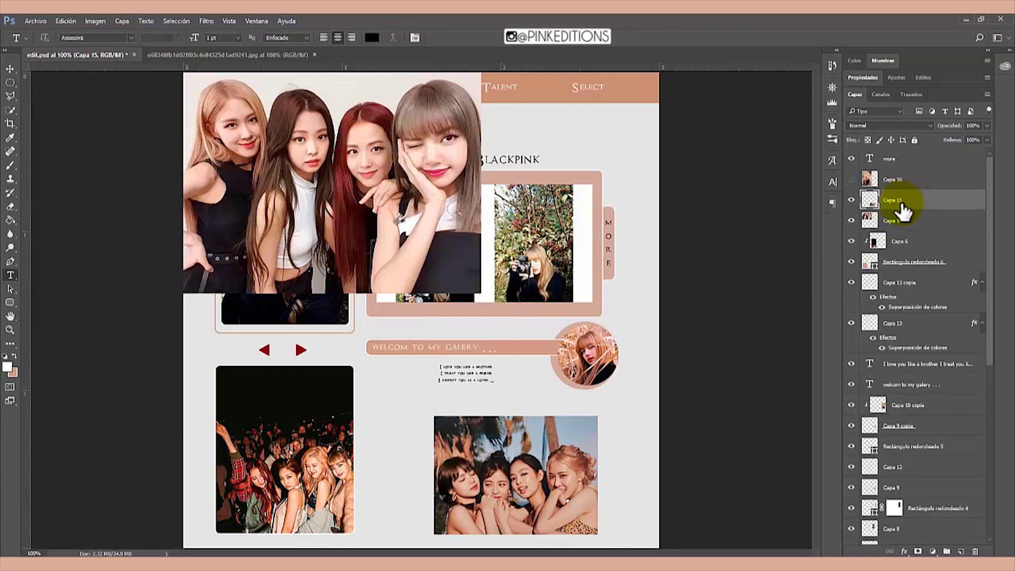
Scale the white-background group photo to about 58% and place it partly behind the beach photo.
{"action": "left_click", "coordinate": [896, 219]}
{"action": "key", "text": "ctrl+t"}
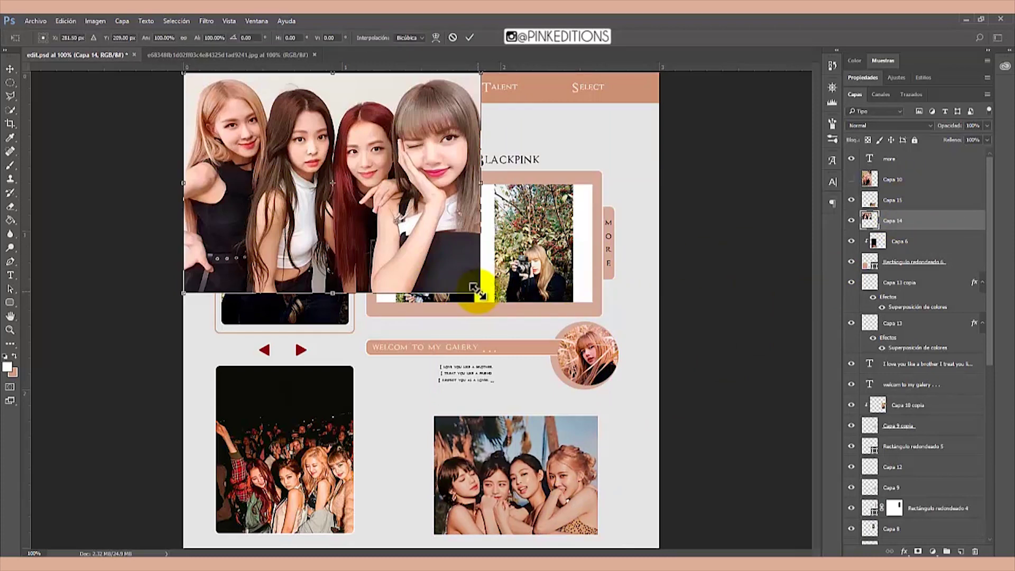
{"action": "left_click_drag", "start_coordinate": [481, 293], "coordinate": [542, 495]}
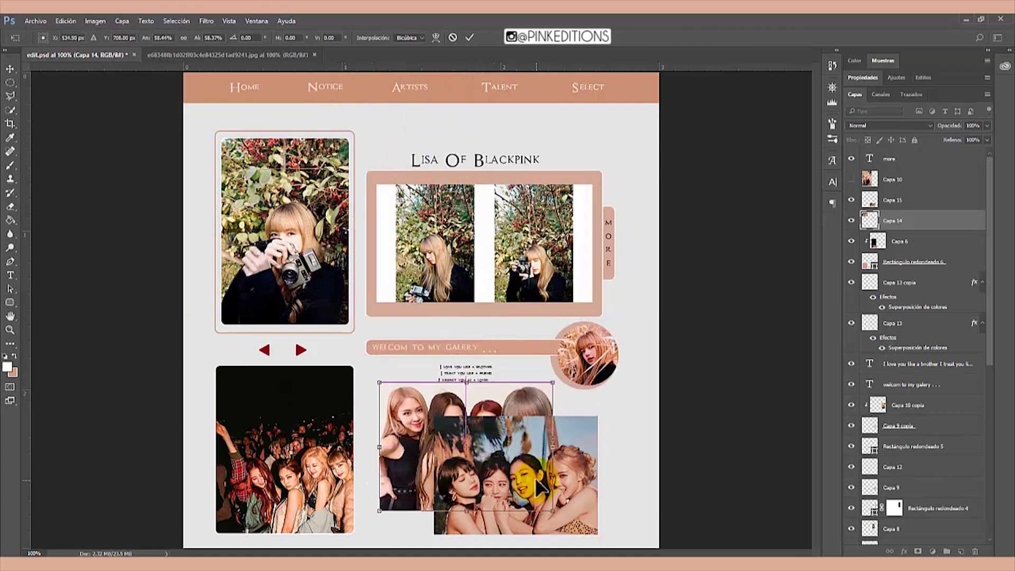
{"action": "key", "text": "Return"}
{"action": "key", "text": "t"}
Draw a rose rounded rectangle about 310 × 118 px with 10 px radius between the two group photo layers, over the beach photo's faces.
{"action": "left_click", "coordinate": [919, 241]}
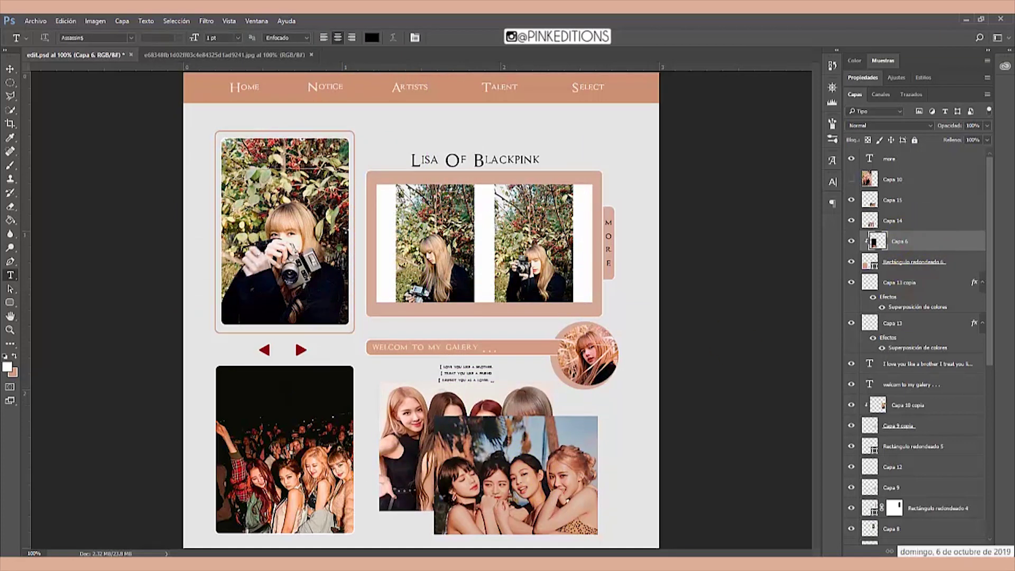
{"action": "left_click", "coordinate": [890, 220]}
{"action": "left_click", "coordinate": [960, 550]}
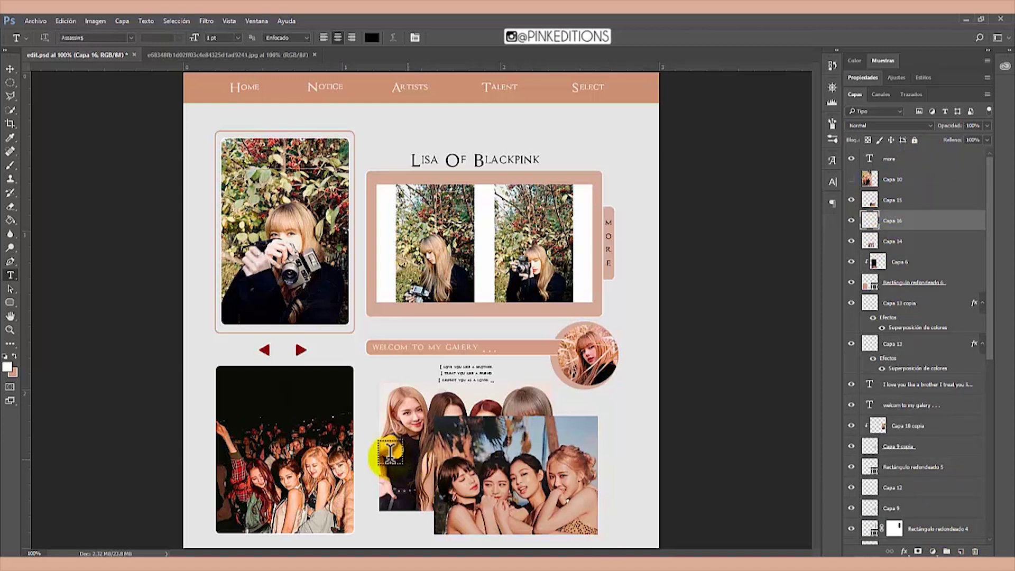
{"action": "left_click", "coordinate": [17, 304]}
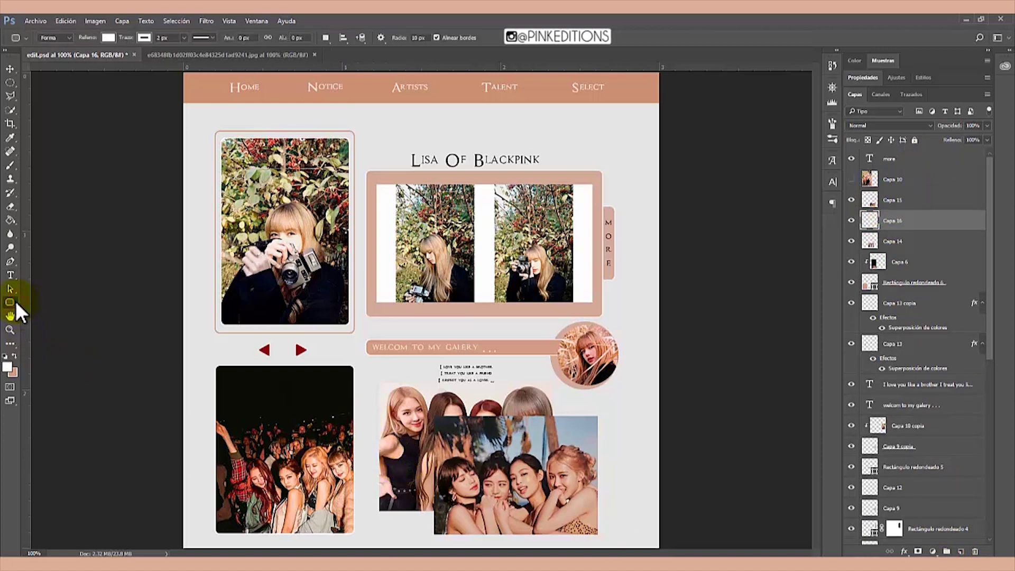
{"action": "key", "text": "x"}
{"action": "left_click", "coordinate": [447, 443]}
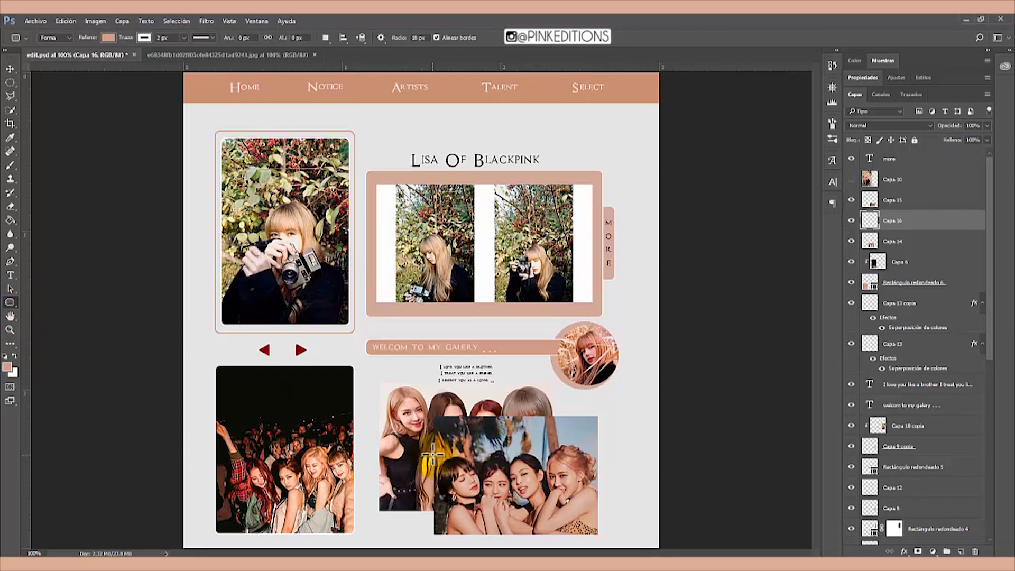
{"action": "mouse_move", "coordinate": [581, 508]}
{"action": "left_mouse_down"}
{"action": "mouse_move", "coordinate": [600, 516]}
{"action": "mouse_move", "coordinate": [594, 510]}
{"action": "left_mouse_up"}
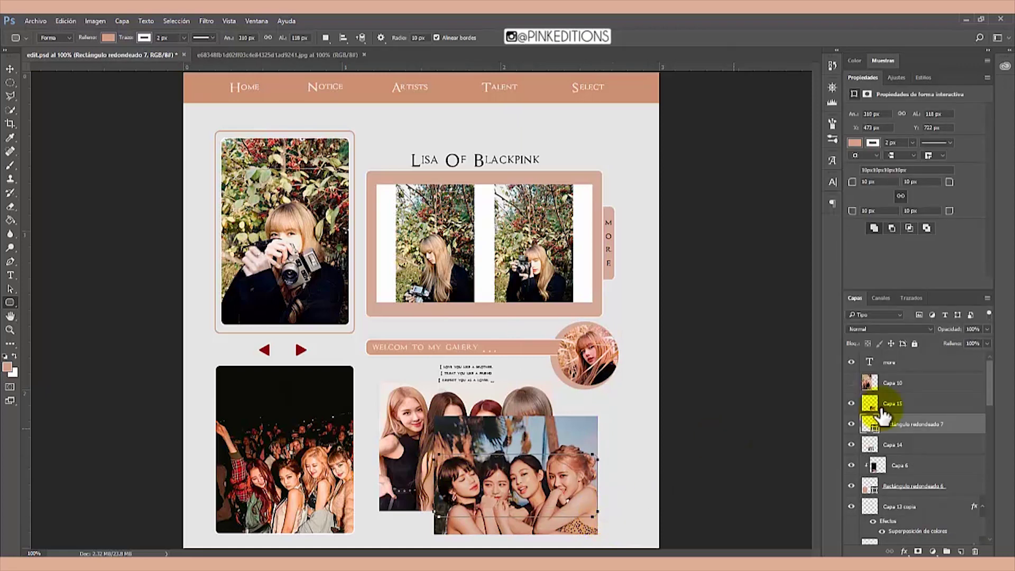
Clip the beach photo layer Capa 15 to the rounded rectangle beneath it.
{"action": "left_click", "coordinate": [904, 403]}
{"action": "right_click", "coordinate": [904, 399]}
{"action": "left_click", "coordinate": [762, 322]}
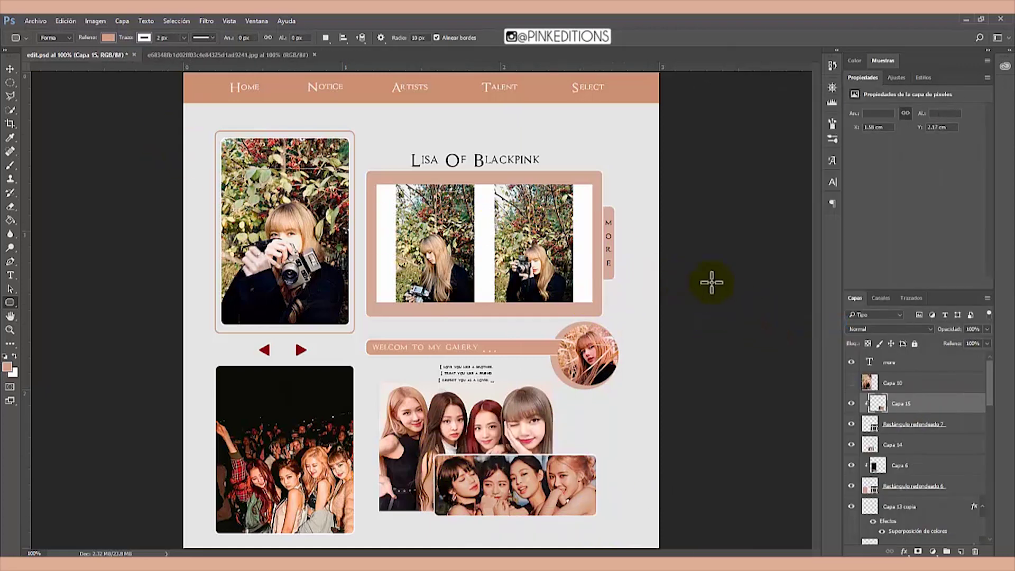
Duplicate the beach photo's rounded rectangle, put one below Capa 14 and move it up and left over the other group photo's faces.
{"action": "left_click", "coordinate": [916, 426]}
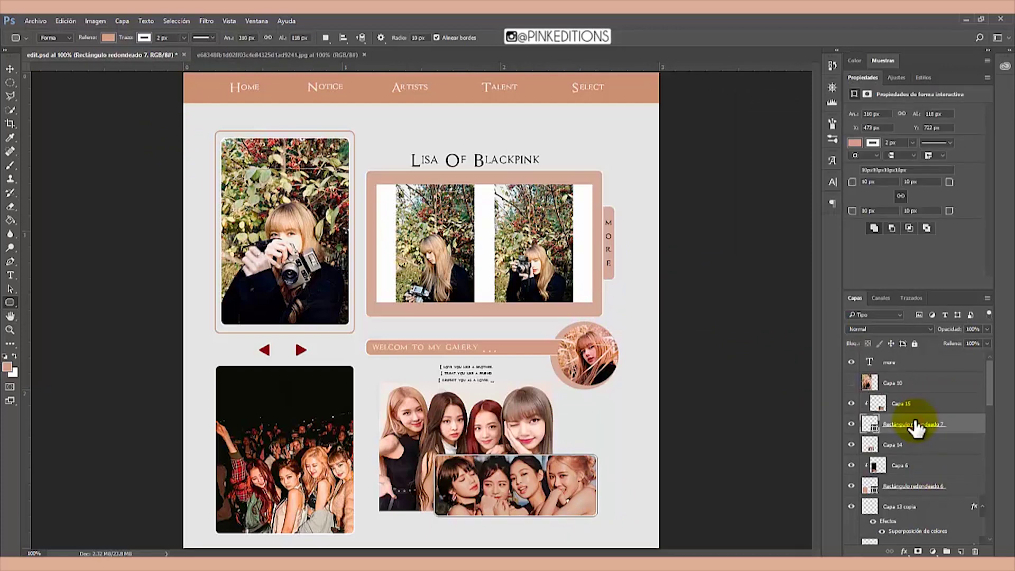
{"action": "key", "text": "ctrl+j"}
{"action": "left_click_drag", "start_coordinate": [913, 446], "coordinate": [906, 471]}
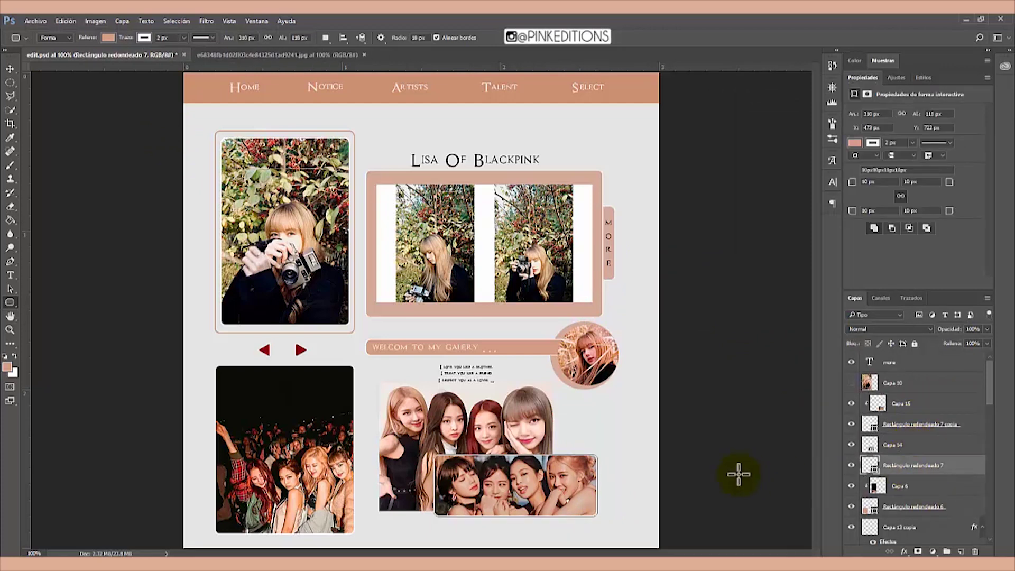
{"action": "key", "text": "ctrl+t"}
{"action": "left_click_drag", "start_coordinate": [584, 489], "coordinate": [527, 441]}
{"action": "key", "text": "Return"}
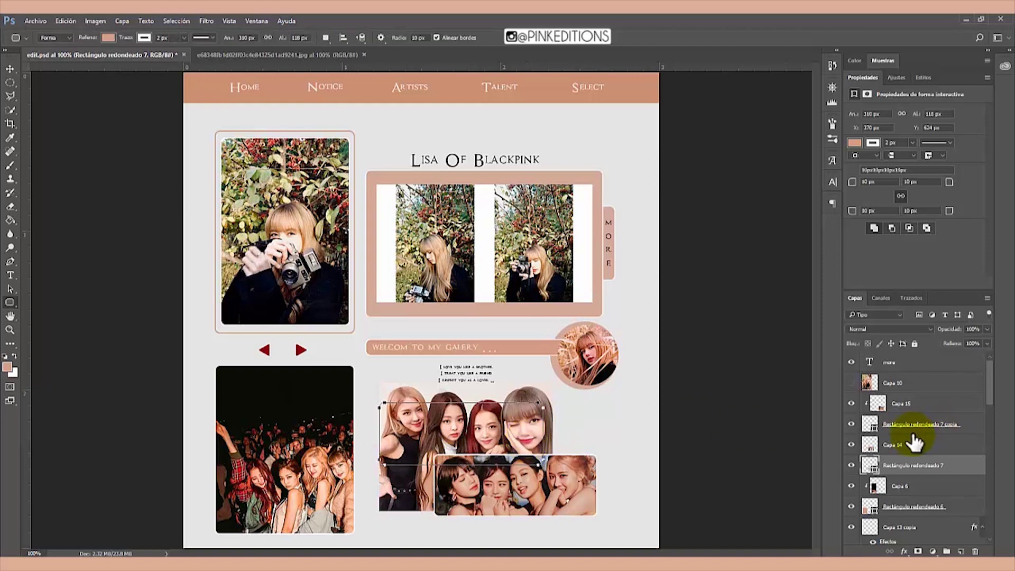
Clip Capa 14 to the rounded rectangle beneath it and shift the photo slightly down inside the frame.
{"action": "right_click", "coordinate": [905, 446]}
{"action": "left_click", "coordinate": [813, 334]}
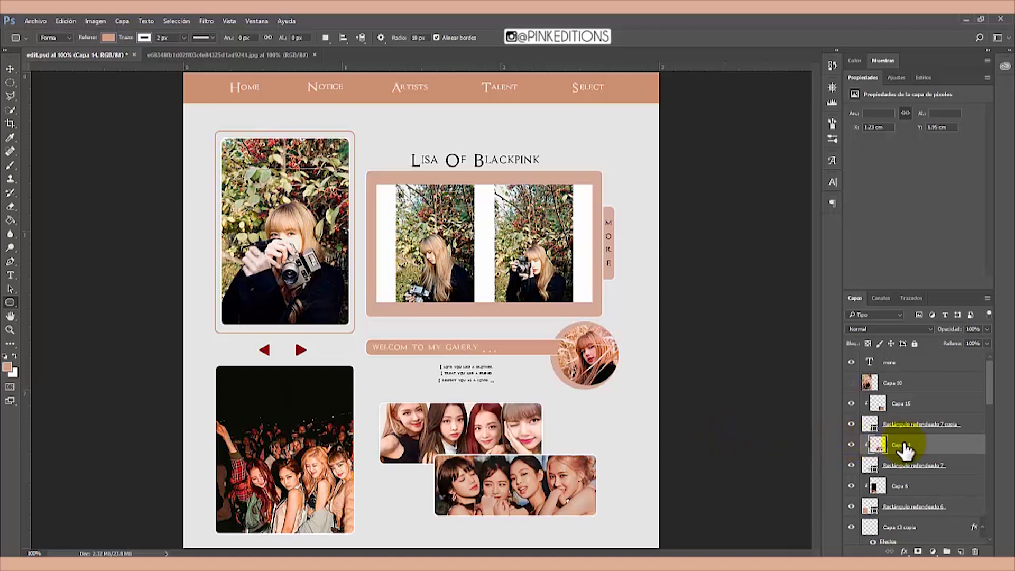
{"action": "key", "text": "ctrl+t"}
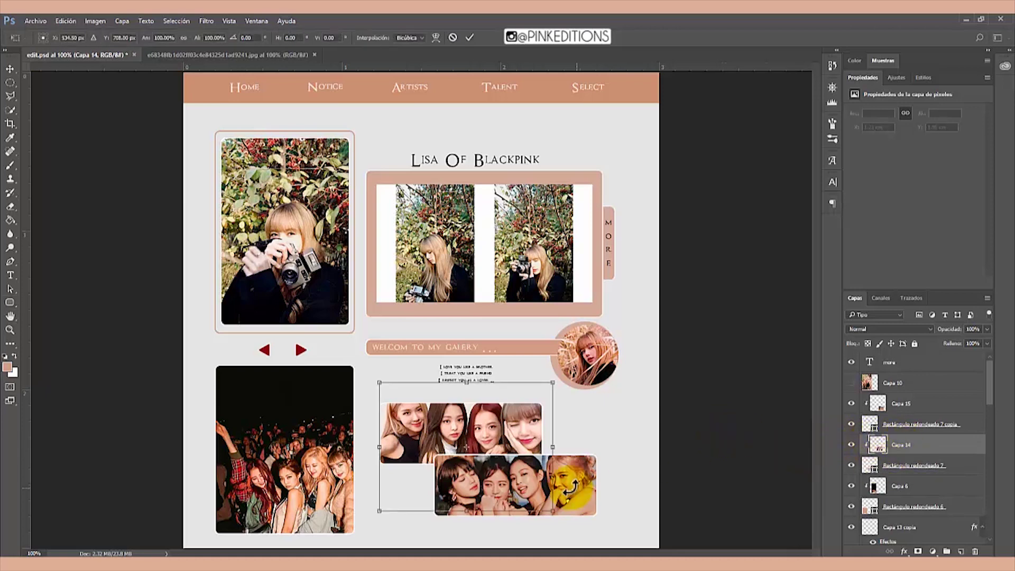
{"action": "left_click_drag", "start_coordinate": [527, 448], "coordinate": [529, 449]}
{"action": "double_click", "coordinate": [527, 445]}
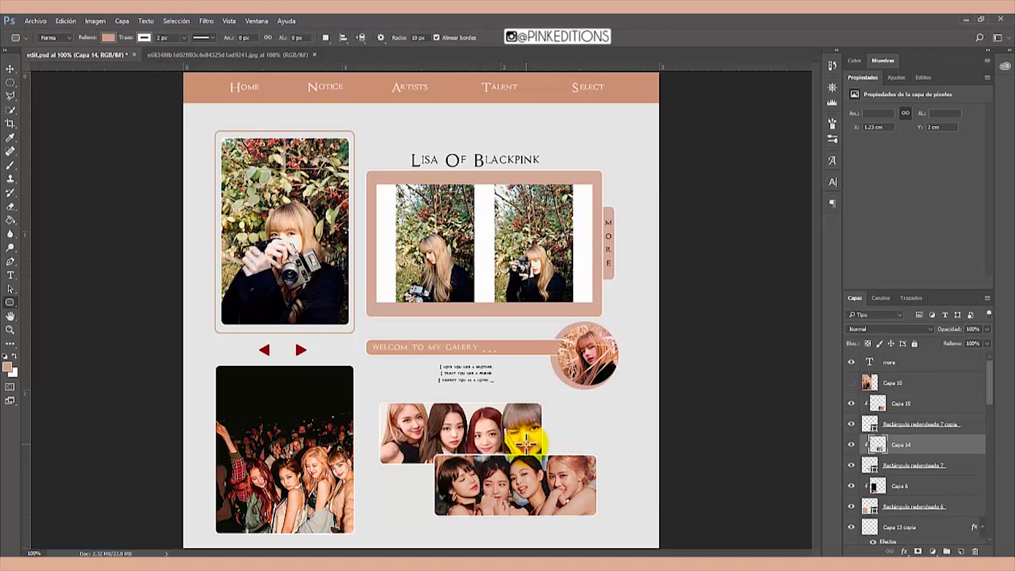
{"action": "double_click", "coordinate": [869, 79]}
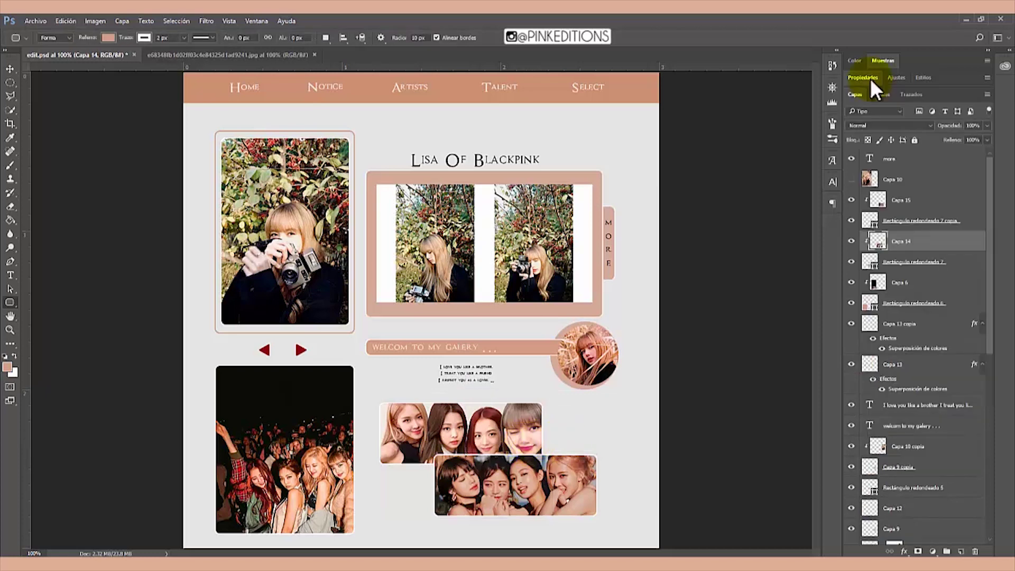
Draw a rose rounded rectangle about 105 × 107 px with 10 px radius above Capa 15, at the upper group photo's right end.
{"action": "left_click", "coordinate": [896, 179]}
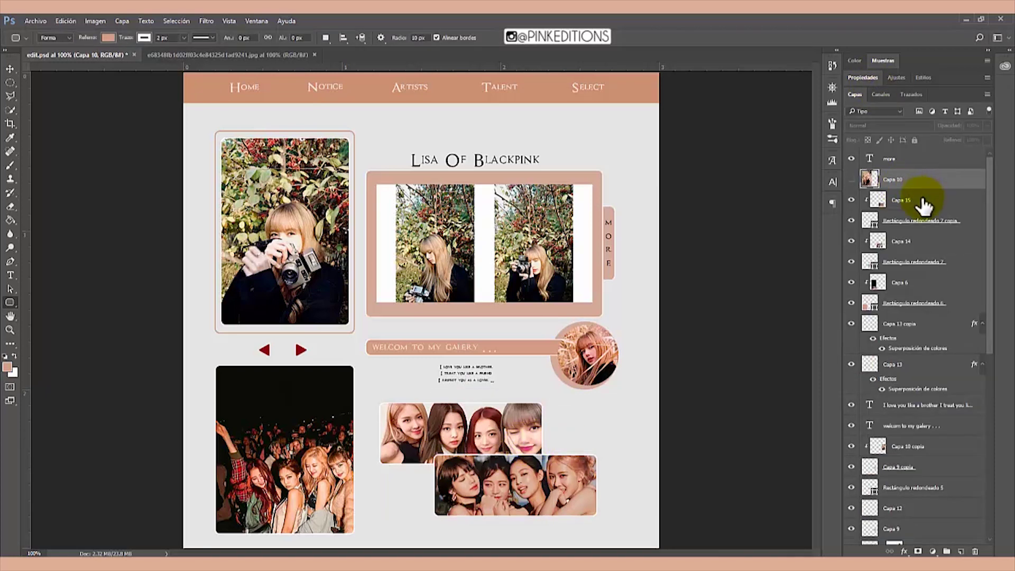
{"action": "left_click", "coordinate": [922, 201]}
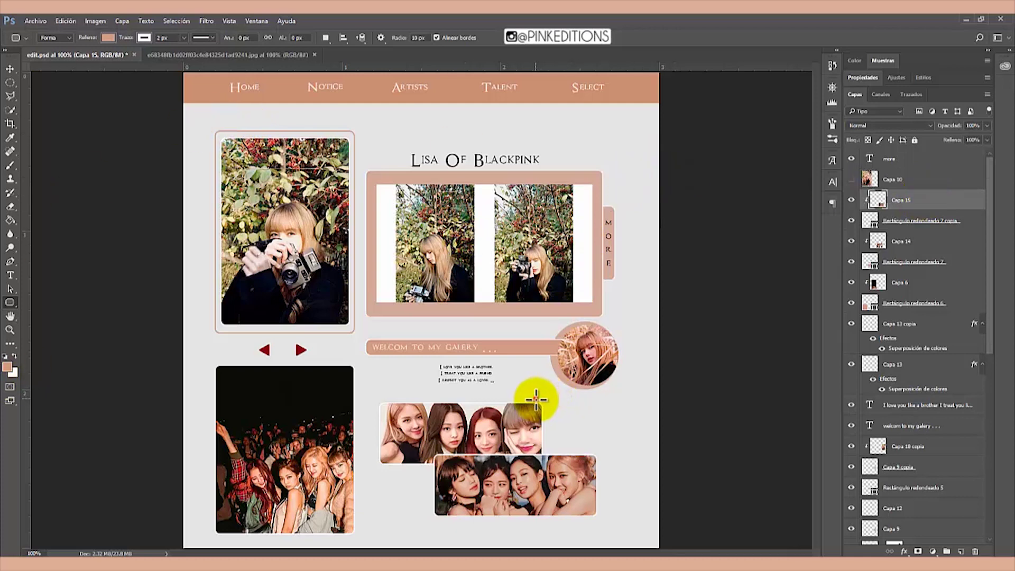
{"action": "left_click_drag", "start_coordinate": [535, 399], "coordinate": [590, 456]}
{"action": "left_click", "coordinate": [586, 449]}
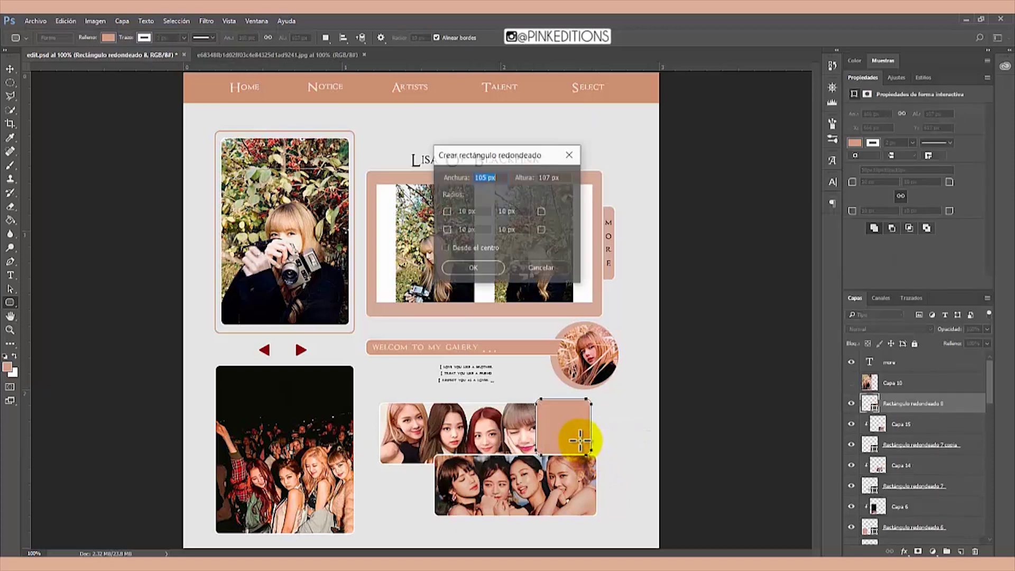
{"action": "left_click", "coordinate": [549, 270]}
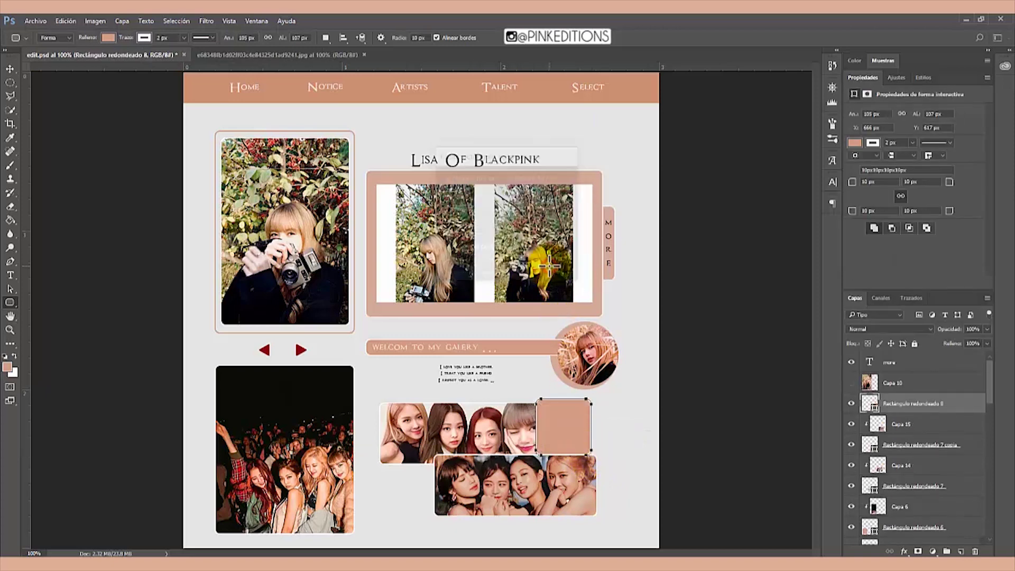
Paste the night concert group photo, scale it to about 33% and place it over the new rounded rectangle.
{"action": "left_click", "coordinate": [10, 69]}
{"action": "key", "text": "ctrl+v"}
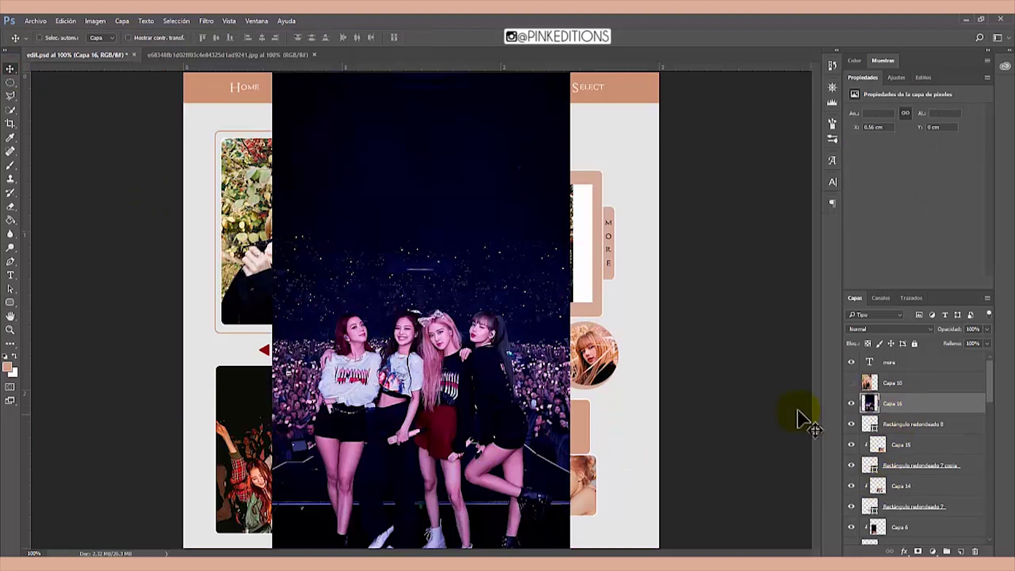
{"action": "key", "text": "ctrl+t"}
{"action": "left_click_drag", "start_coordinate": [571, 75], "coordinate": [370, 427]}
{"action": "left_click_drag", "start_coordinate": [330, 478], "coordinate": [567, 391]}
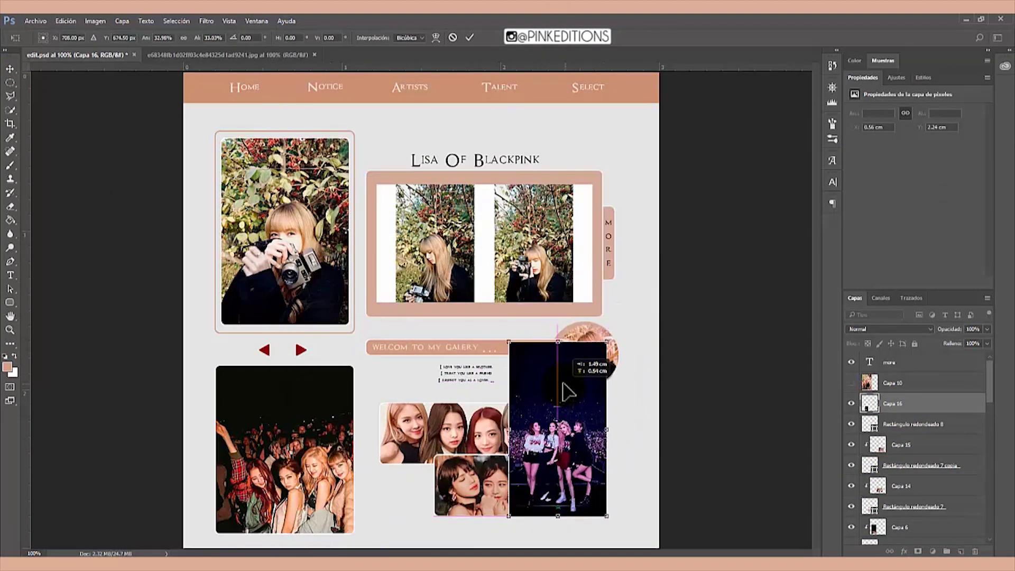
{"action": "key", "text": "Return"}
Clip the concert photo layer Capa 16 to the rounded rectangle beneath it and shift the photo slightly up and right inside the frame.
{"action": "right_click", "coordinate": [930, 404]}
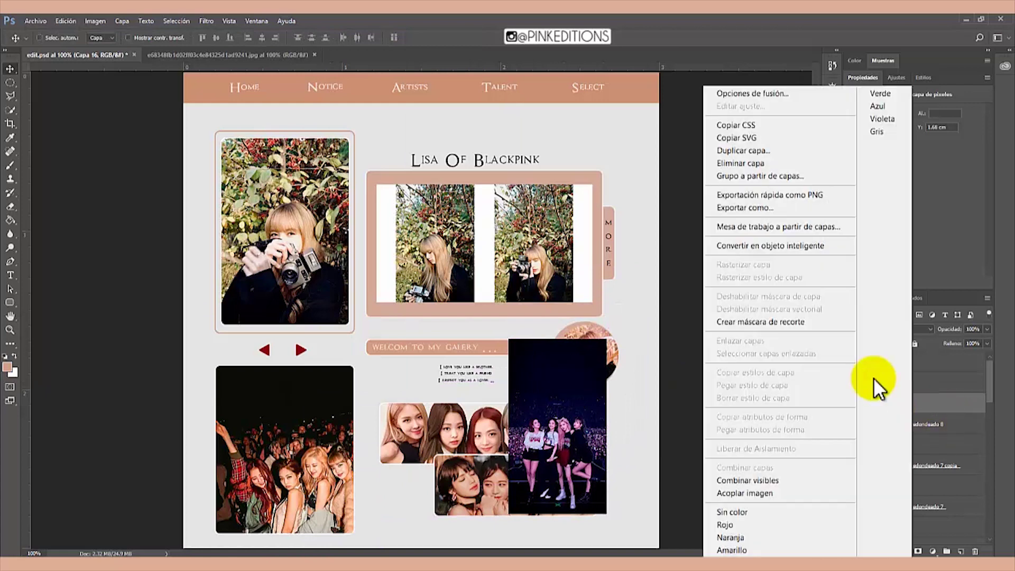
{"action": "left_click", "coordinate": [825, 326]}
{"action": "key", "text": "ctrl+t"}
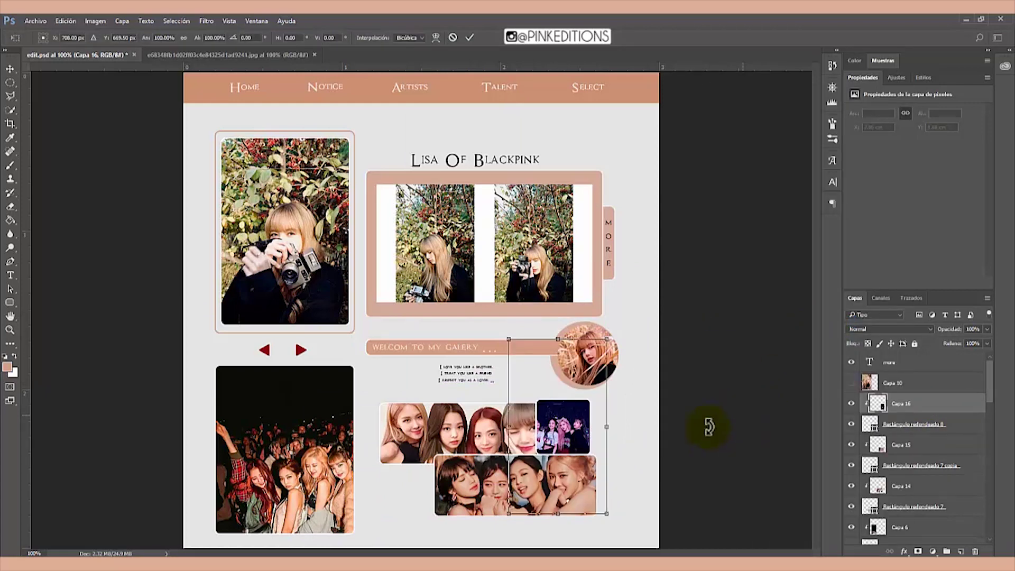
{"action": "left_click_drag", "start_coordinate": [566, 453], "coordinate": [574, 444]}
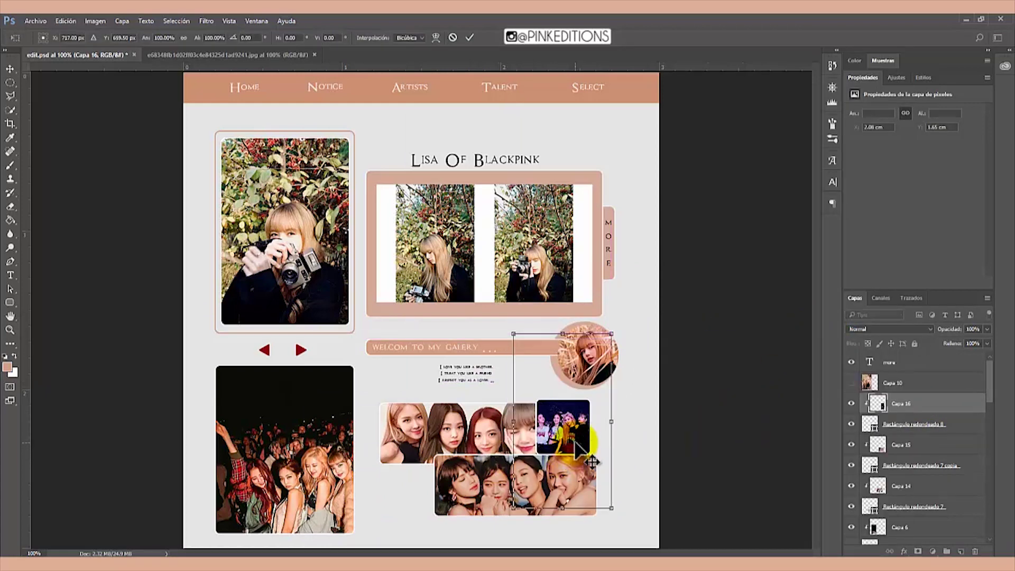
{"action": "key", "text": "Return"}
Move the concert photo and its rounded rectangle together slightly down and right, to about X 673 px, Y 627 px for the frame.
{"action": "left_click", "coordinate": [910, 424], "text": "shift"}
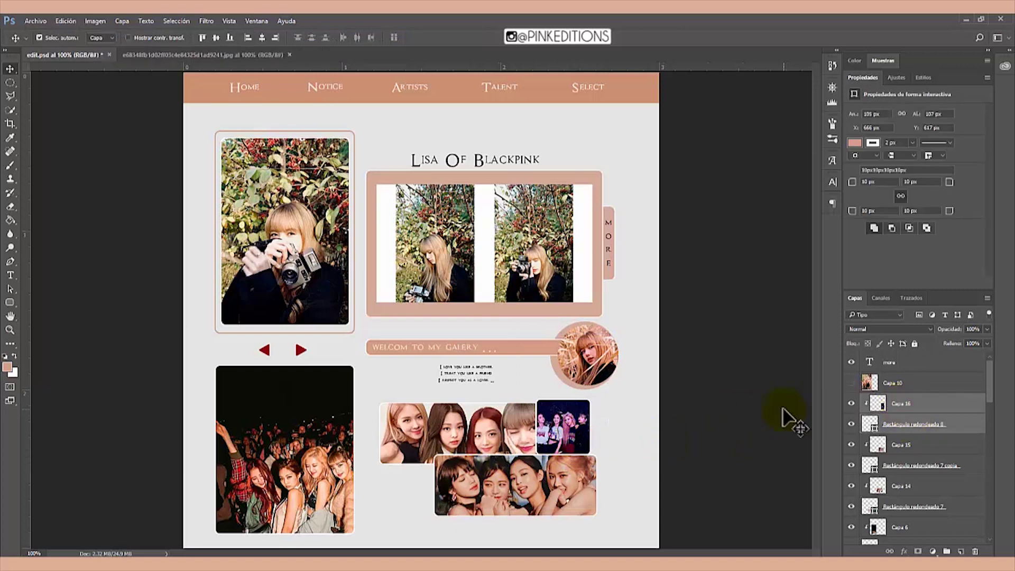
{"action": "key", "text": "ctrl+t"}
{"action": "left_click_drag", "start_coordinate": [609, 444], "coordinate": [604, 449]}
{"action": "key", "text": "Return"}
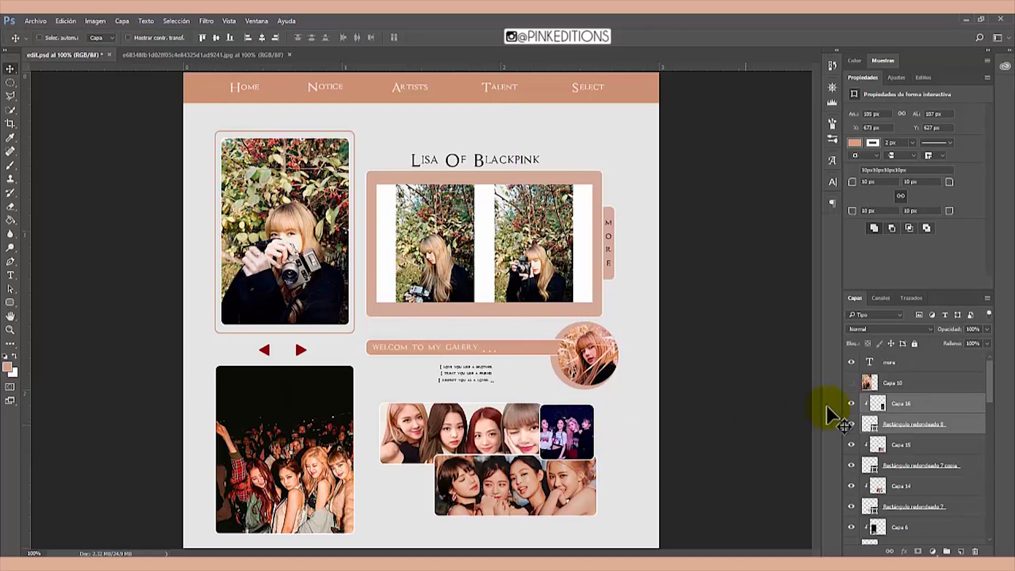
Select layer Capa 10 and open icons8-heart-outline-64.png without colour management.
{"action": "left_click", "coordinate": [920, 382]}
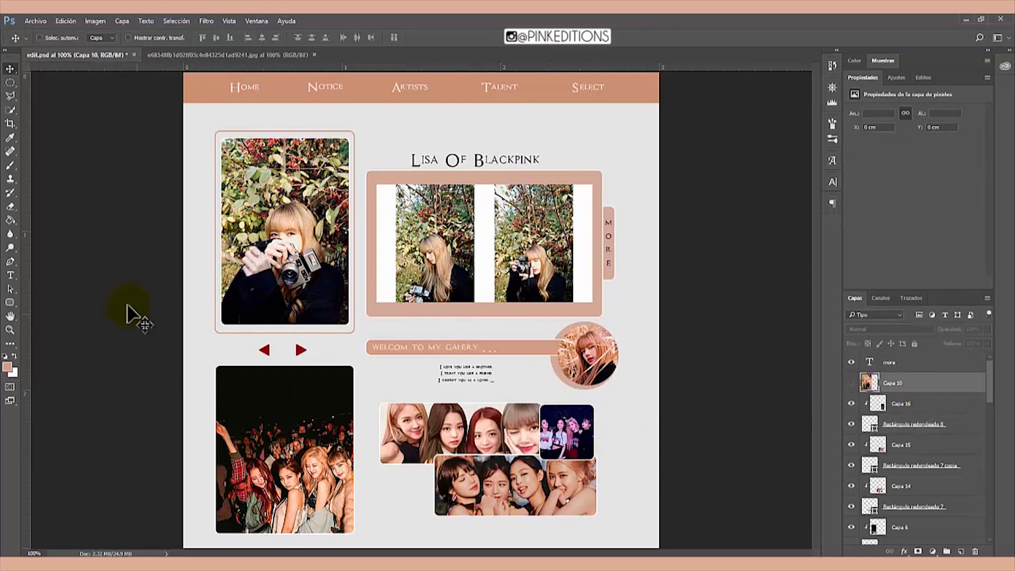
{"action": "left_click", "coordinate": [26, 20]}
{"action": "left_click", "coordinate": [45, 42]}
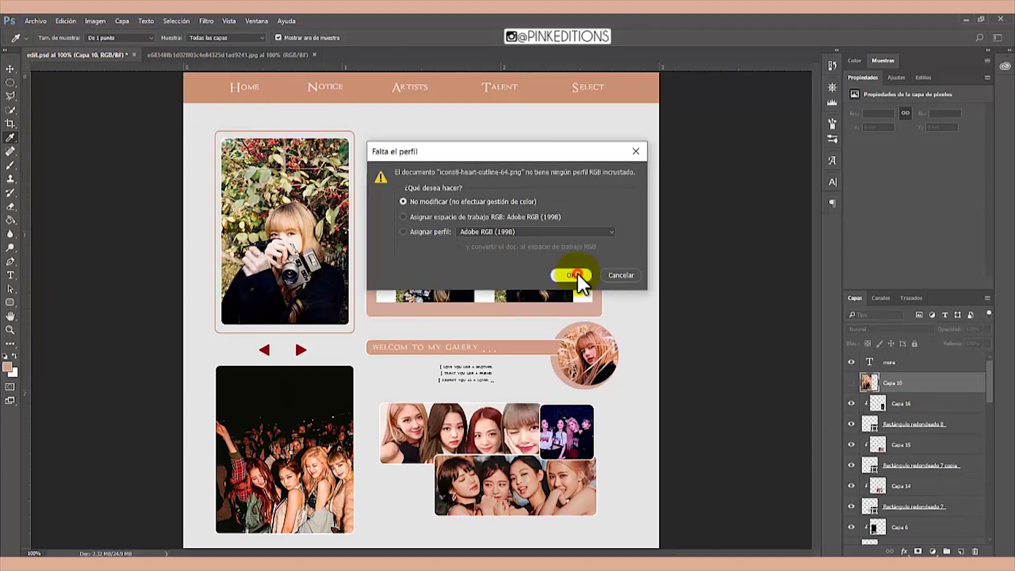
{"action": "left_click", "coordinate": [572, 274]}
{"action": "key", "text": "v"}
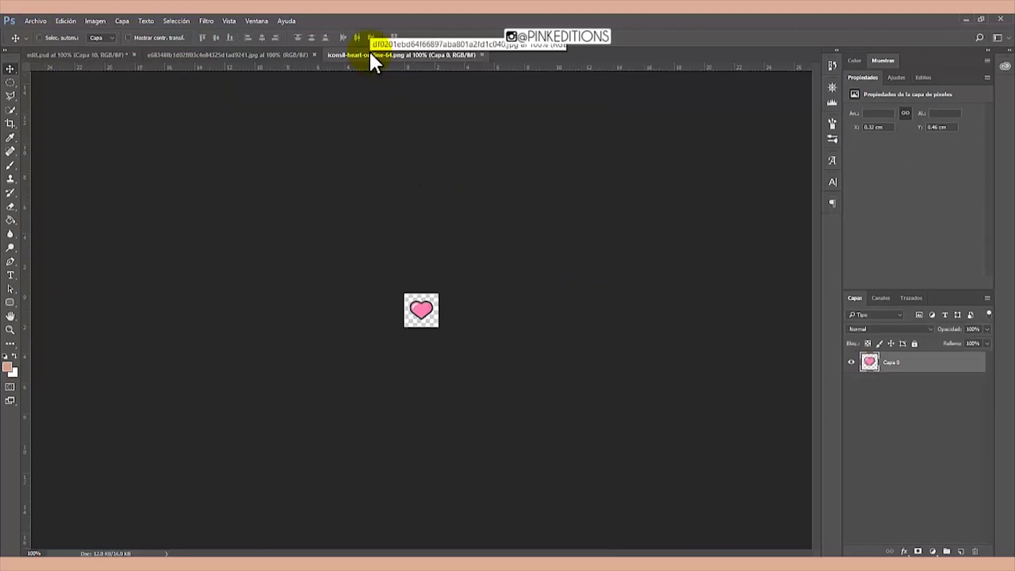
Copy the pink heart layer into edit.psd over the lower group photo and close the heart file.
{"action": "left_click_drag", "start_coordinate": [354, 55], "coordinate": [23, 159]}
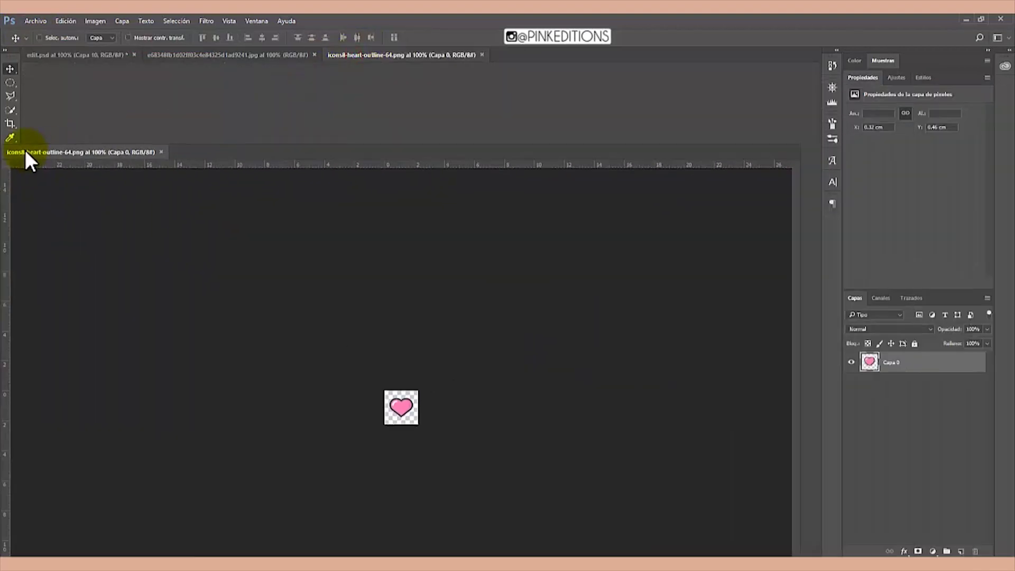
{"action": "left_click_drag", "start_coordinate": [904, 382], "coordinate": [462, 507]}
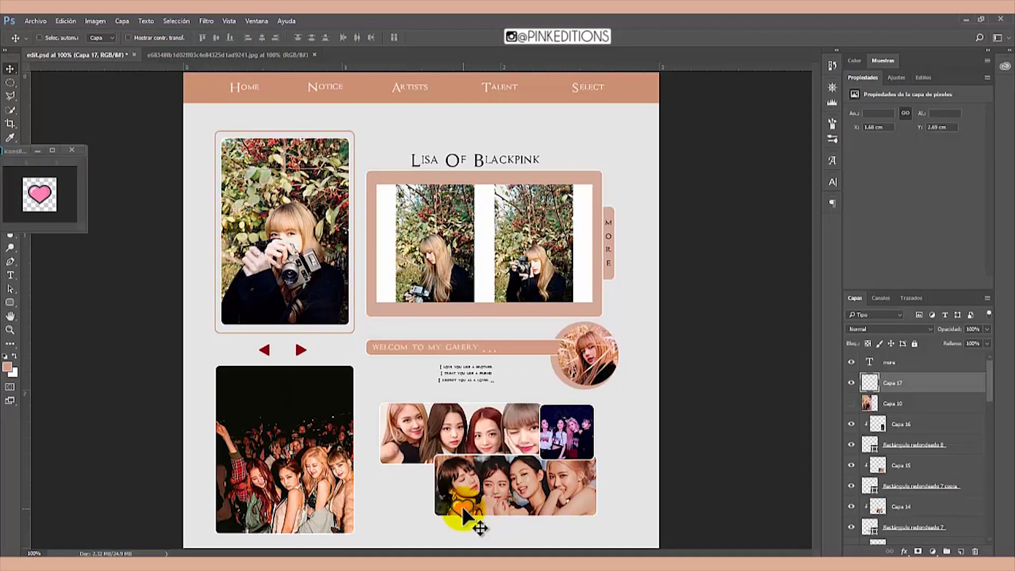
{"action": "left_click", "coordinate": [74, 150]}
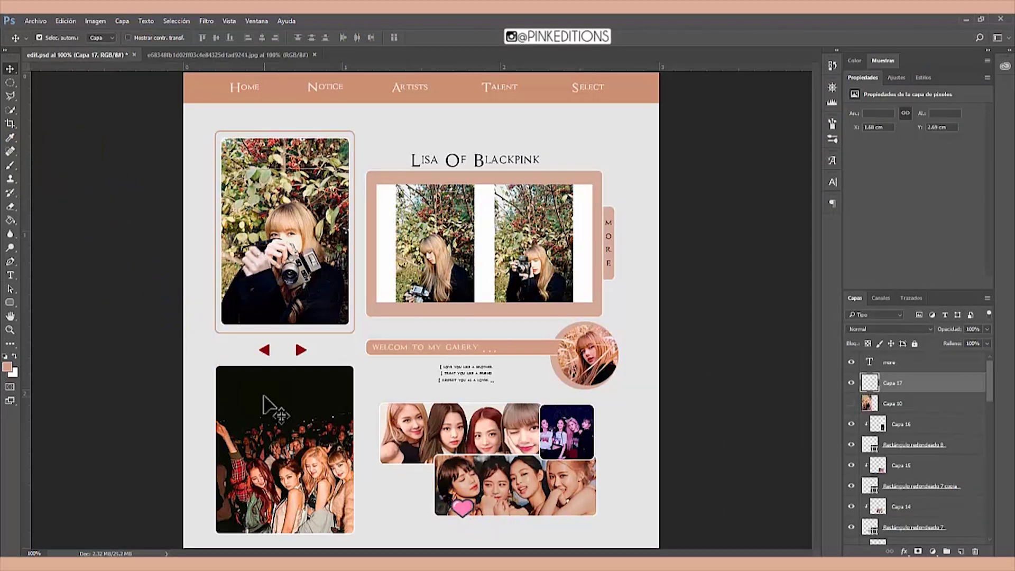
Move the pink heart into the empty space left of the lower group photo, beneath the upper one.
{"action": "key", "text": "ctrl+t"}
{"action": "left_click_drag", "start_coordinate": [456, 504], "coordinate": [411, 479]}
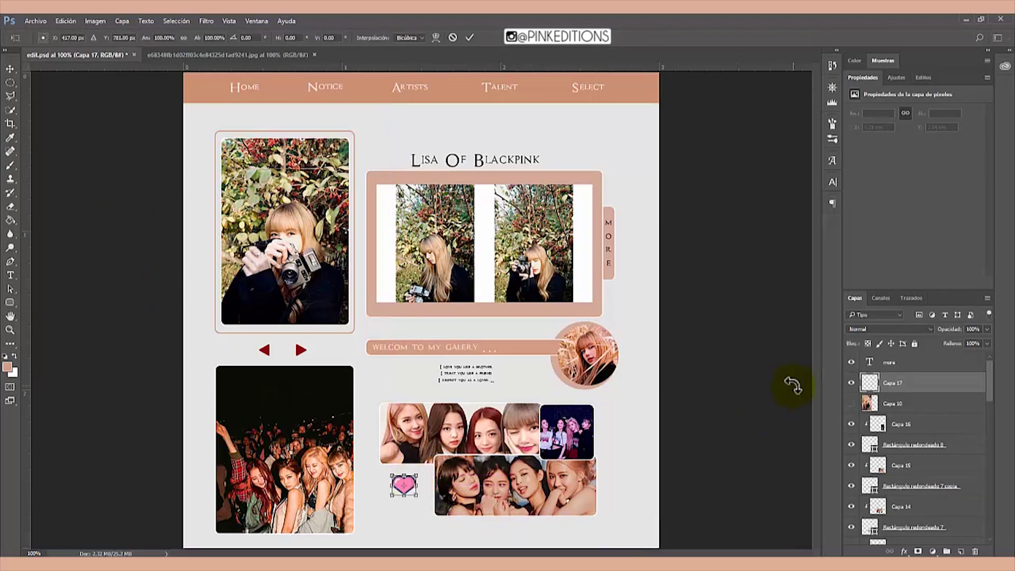
{"action": "key", "text": "ctrl+plus"}
{"action": "scroll", "coordinate": [813, 305], "scroll_direction": "down", "scroll_amount": 3}
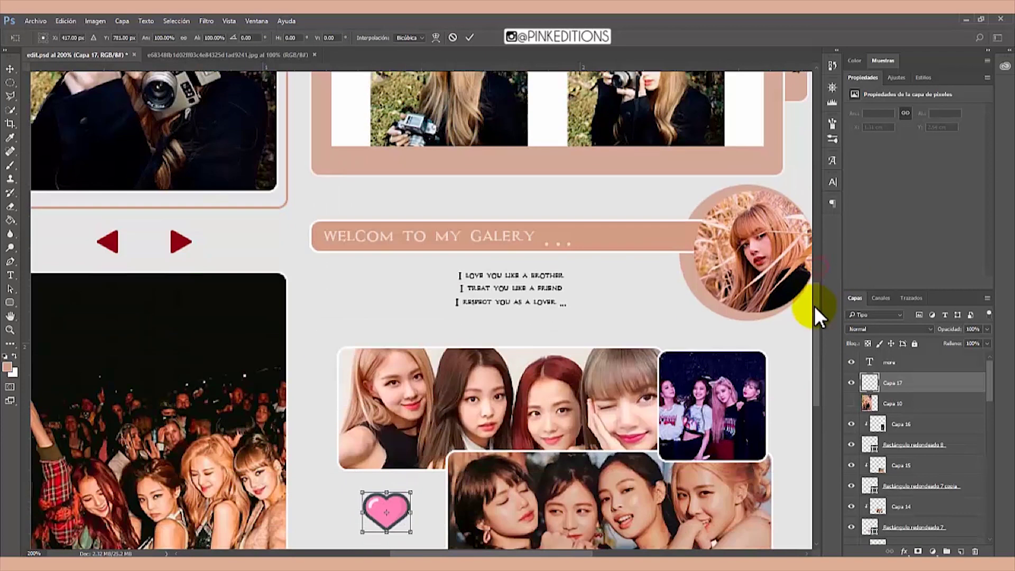
{"action": "scroll", "coordinate": [814, 306], "scroll_direction": "down", "scroll_amount": 3}
{"action": "left_click_drag", "start_coordinate": [390, 372], "coordinate": [404, 389]}
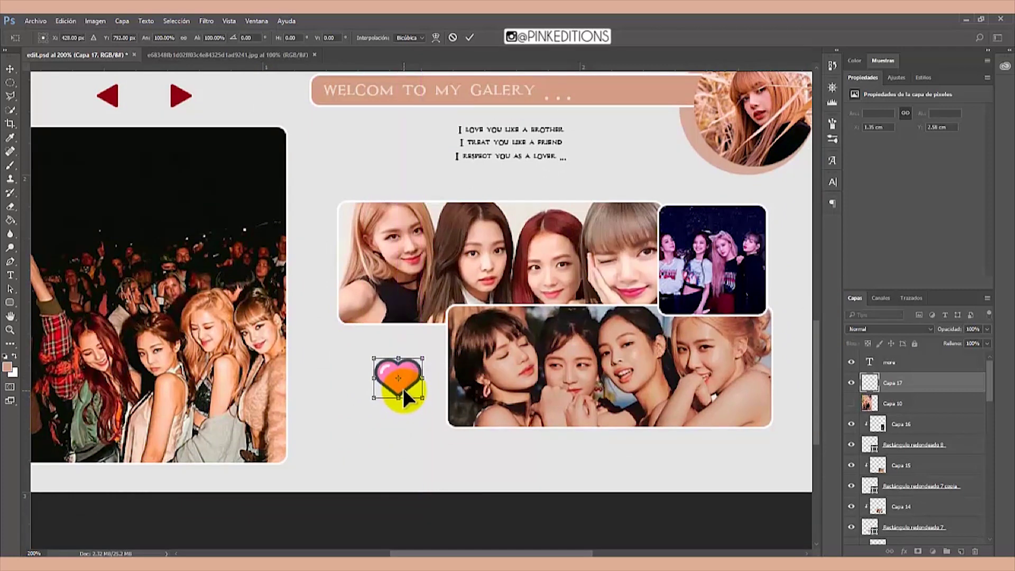
{"action": "key", "text": "Return"}
{"action": "key", "text": "ctrl+0"}
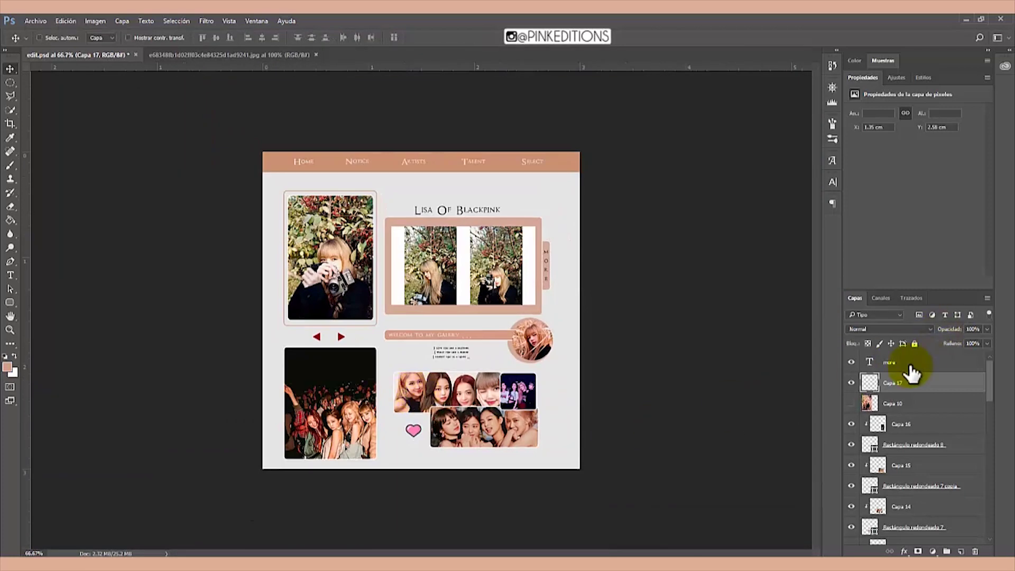
On a new layer, select a circle around the heart and stroke it with a 1 px centred rose outline at 100% opacity.
{"action": "left_click", "coordinate": [959, 551]}
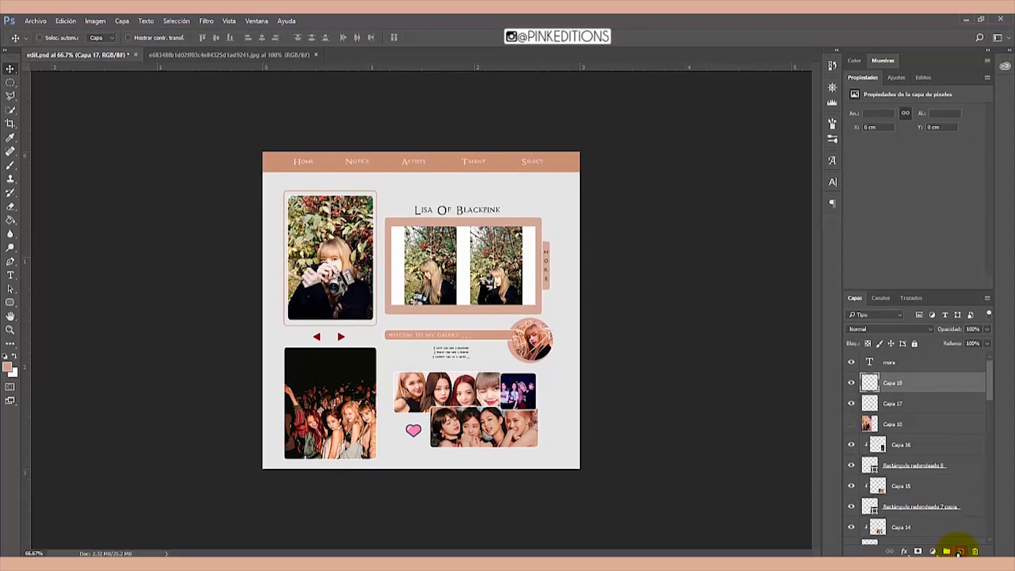
{"action": "left_click", "coordinate": [10, 82]}
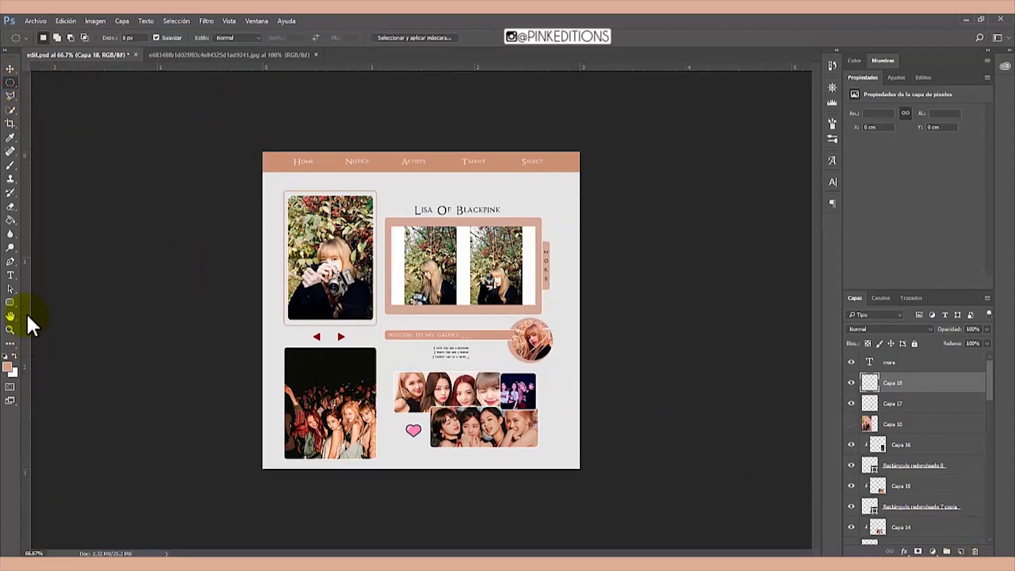
{"action": "left_click", "coordinate": [403, 418]}
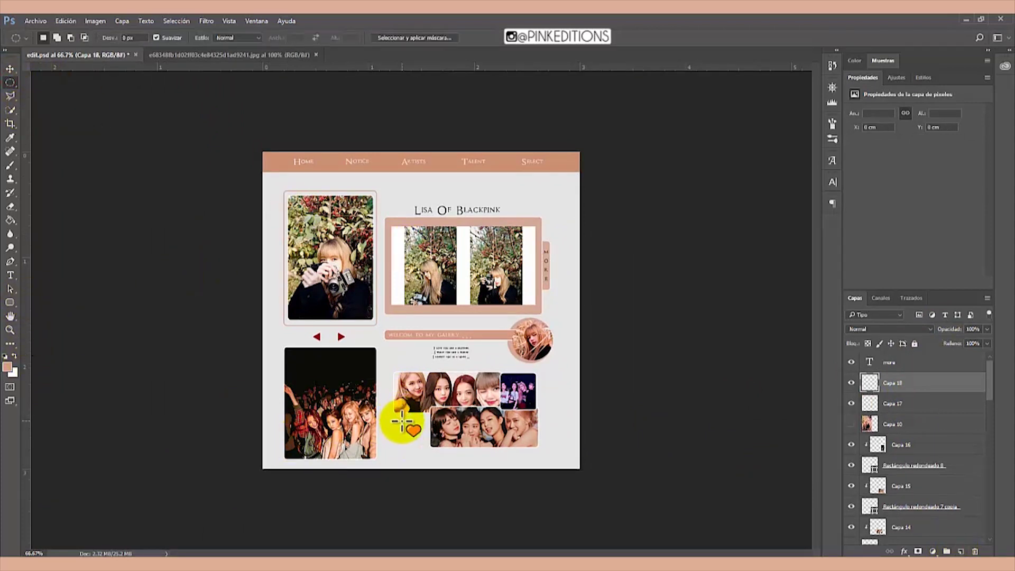
{"action": "left_click_drag", "start_coordinate": [402, 420], "coordinate": [429, 450]}
{"action": "right_click", "coordinate": [426, 443]}
{"action": "left_click", "coordinate": [472, 420]}
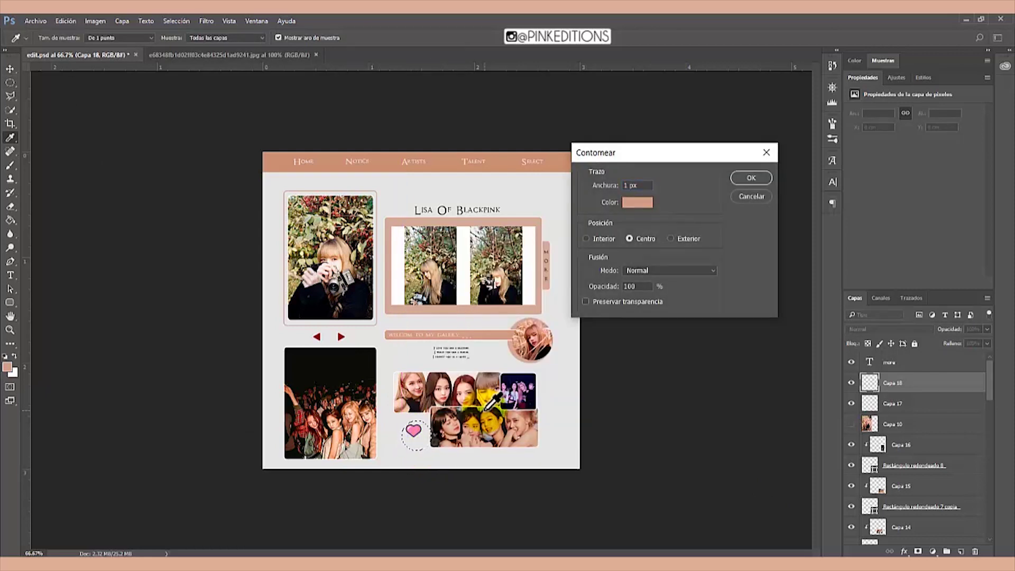
{"action": "key", "text": "Return"}
Move the outlined circle up and left so it is centred around the heart.
{"action": "key", "text": "ctrl+t"}
{"action": "key", "text": "ctrl+plus"}
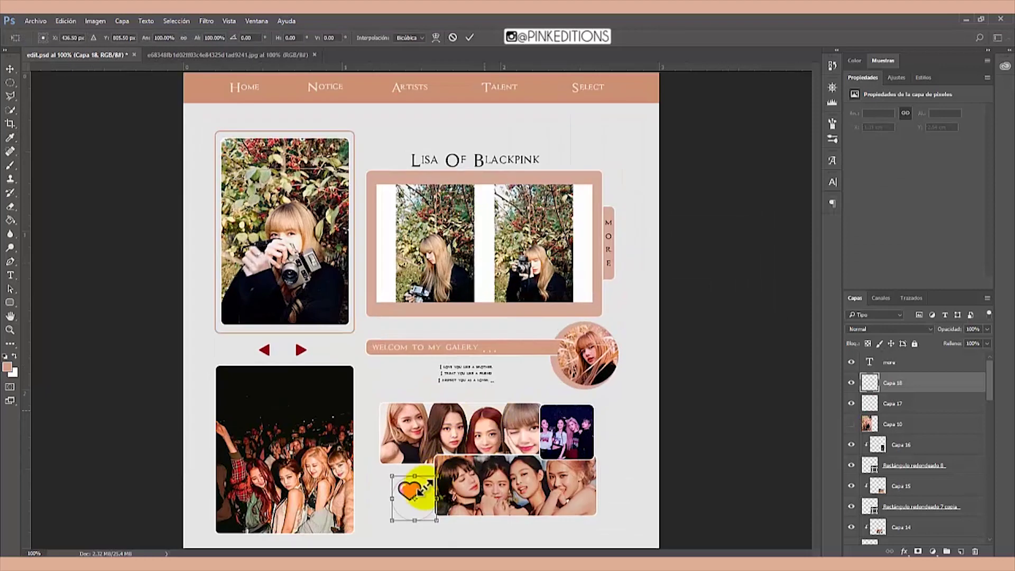
{"action": "key", "text": "Return"}
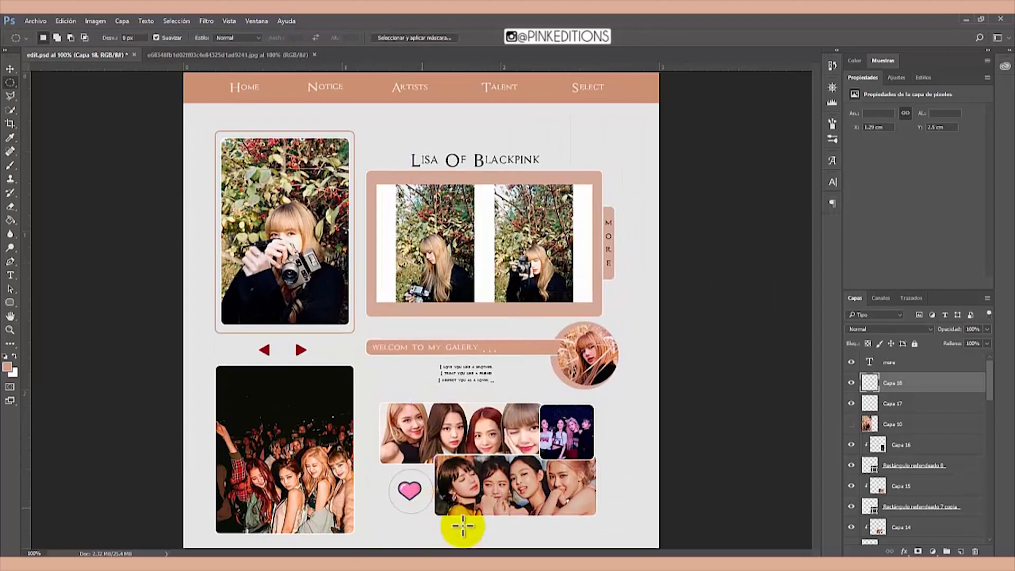
{"action": "key", "text": "ctrl+t"}
{"action": "left_click_drag", "start_coordinate": [427, 504], "coordinate": [424, 503]}
{"action": "key", "text": "Return"}
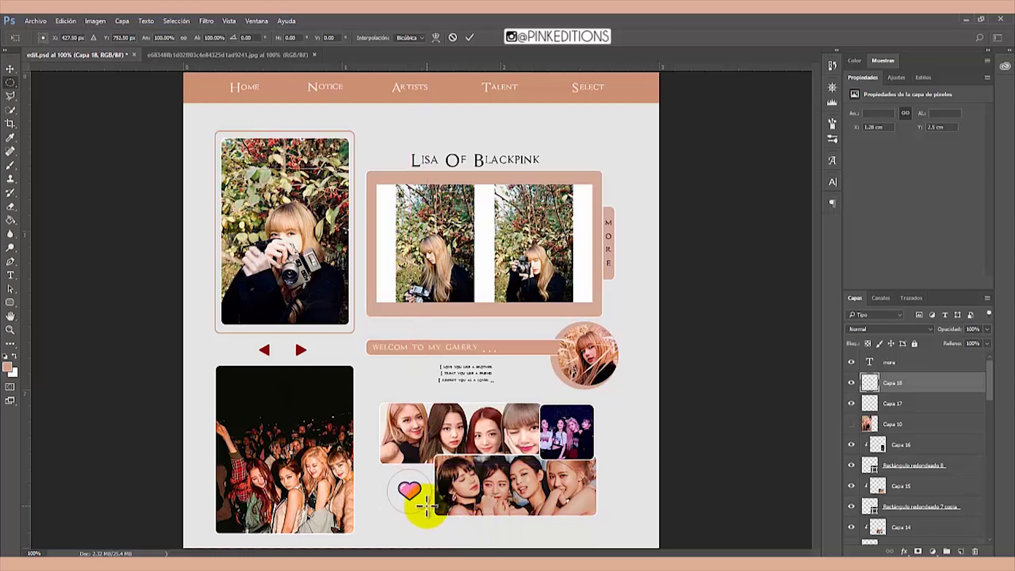
Select the circle and heart layers, Capa 18 and Capa 17, and move them together slightly left.
{"action": "left_click", "coordinate": [869, 404], "text": "shift"}
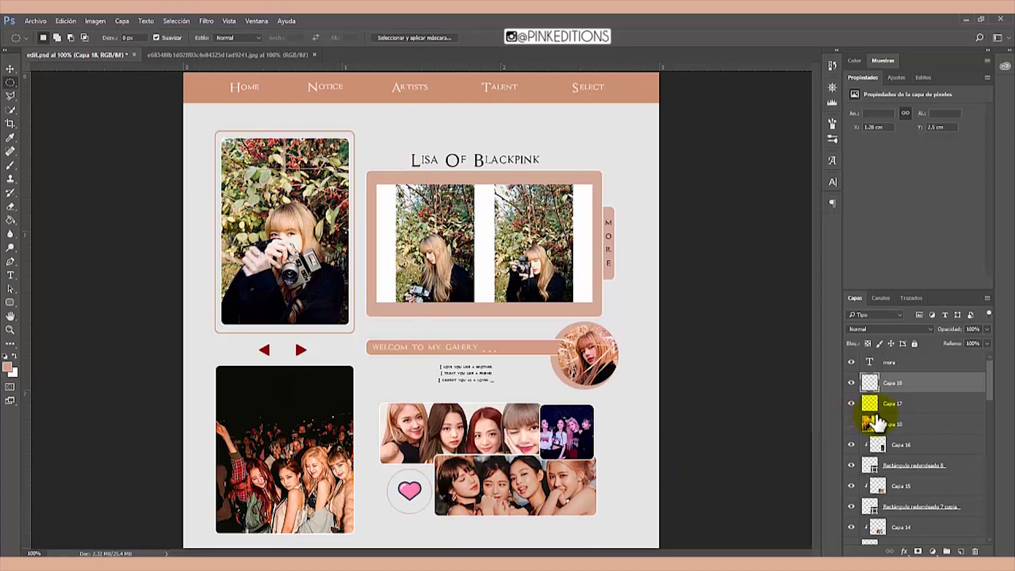
{"action": "key", "text": "ctrl+t"}
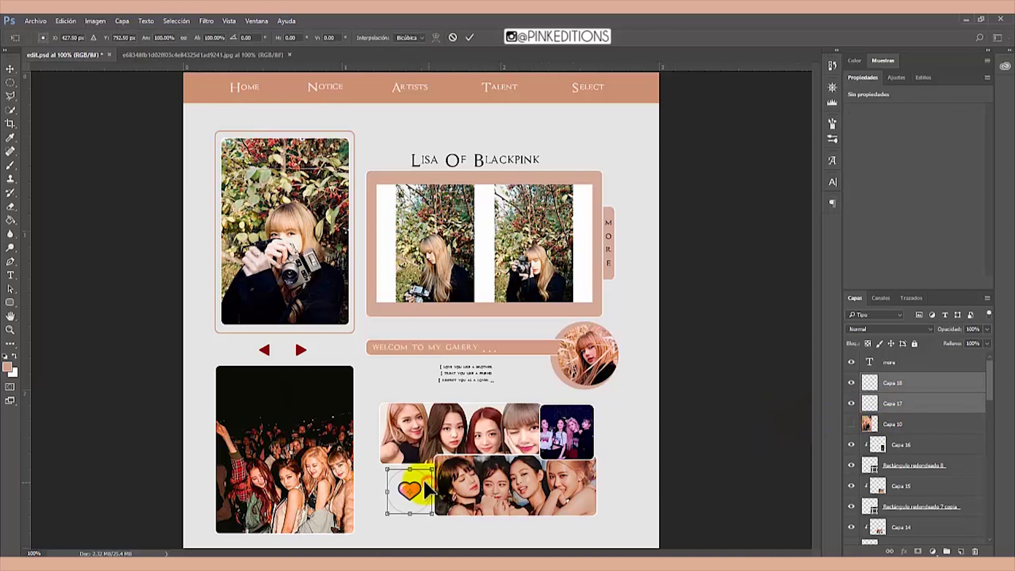
{"action": "left_click_drag", "start_coordinate": [430, 484], "coordinate": [426, 483]}
{"action": "key", "text": "Return"}
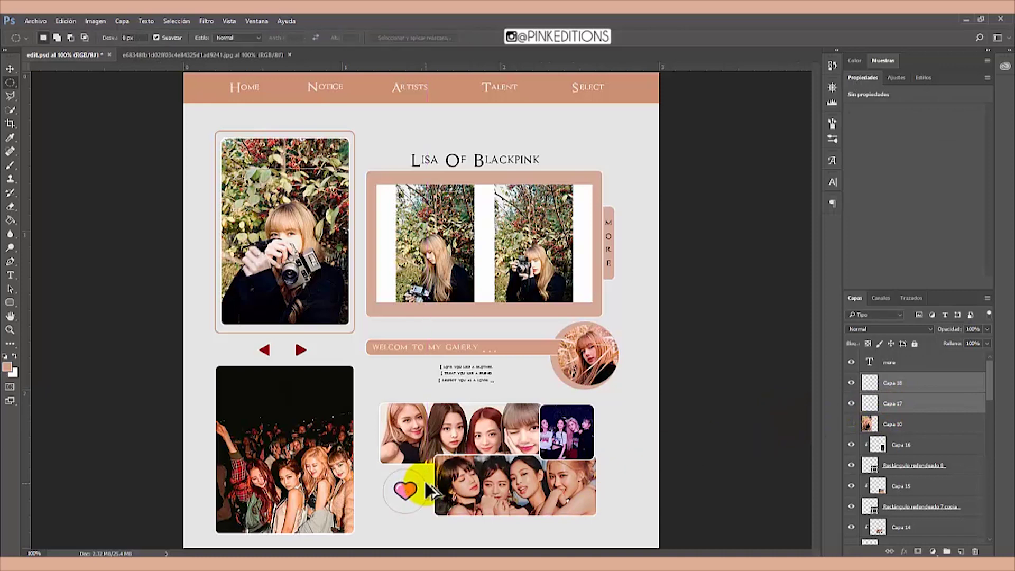
Select the top text layer "more" and open Flowers PSD.psd without colour management.
{"action": "key", "text": "ctrl+minus"}
{"action": "key", "text": "alt+bracketright"}
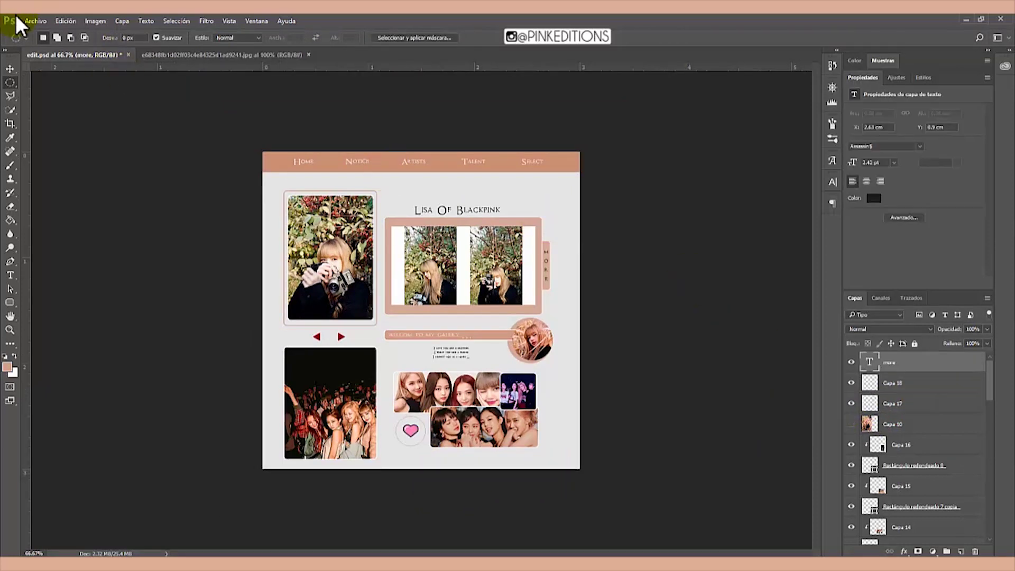
{"action": "left_click", "coordinate": [36, 20]}
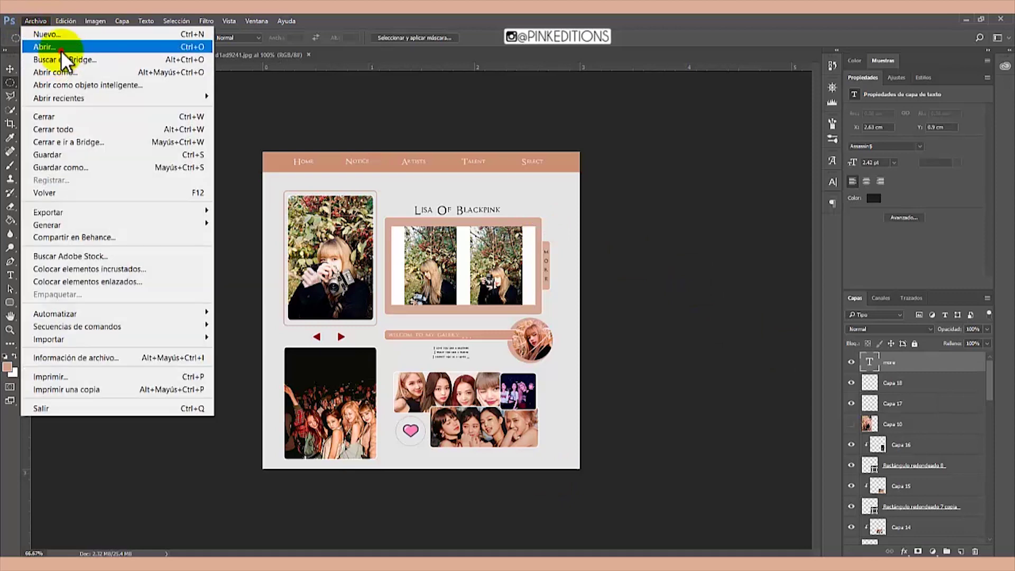
{"action": "left_click", "coordinate": [62, 49]}
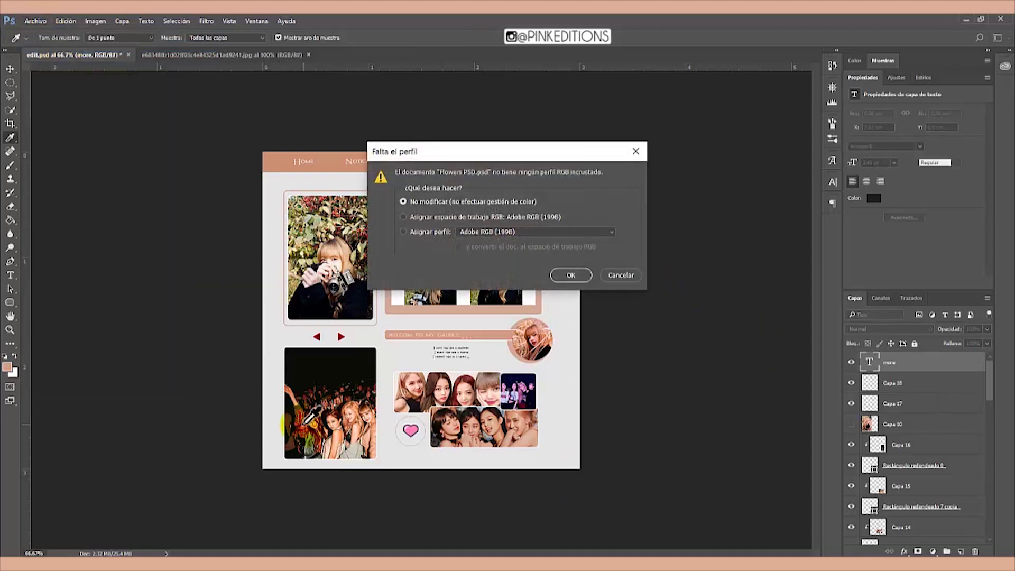
{"action": "key", "text": "Return"}
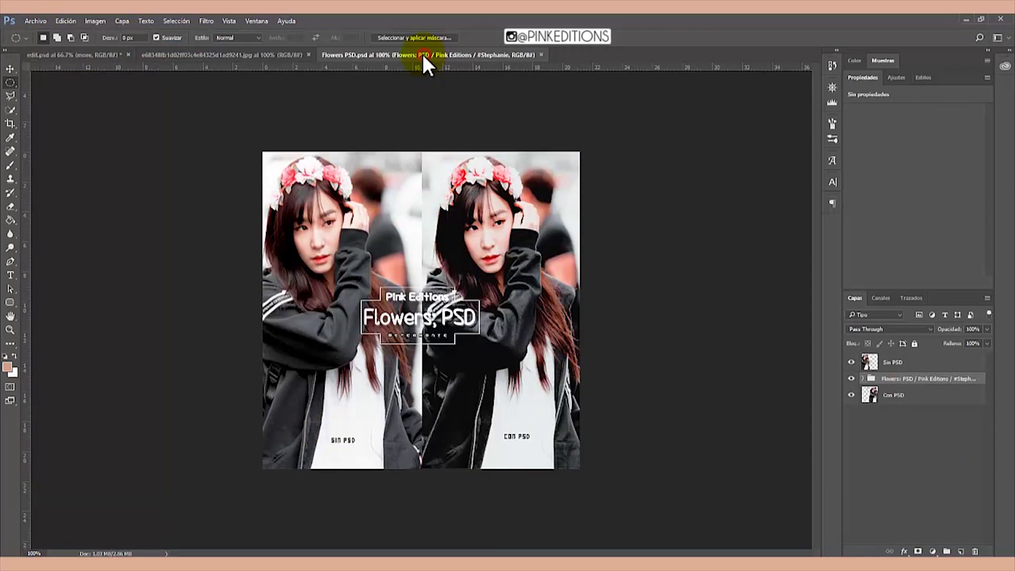
Copy the Flowers PSD colouring group into edit.psd as the topmost layer, close its source document and lower the group's opacity to about 61%.
{"action": "left_click_drag", "start_coordinate": [422, 54], "coordinate": [4, 203]}
{"action": "left_click_drag", "start_coordinate": [898, 379], "coordinate": [512, 208]}
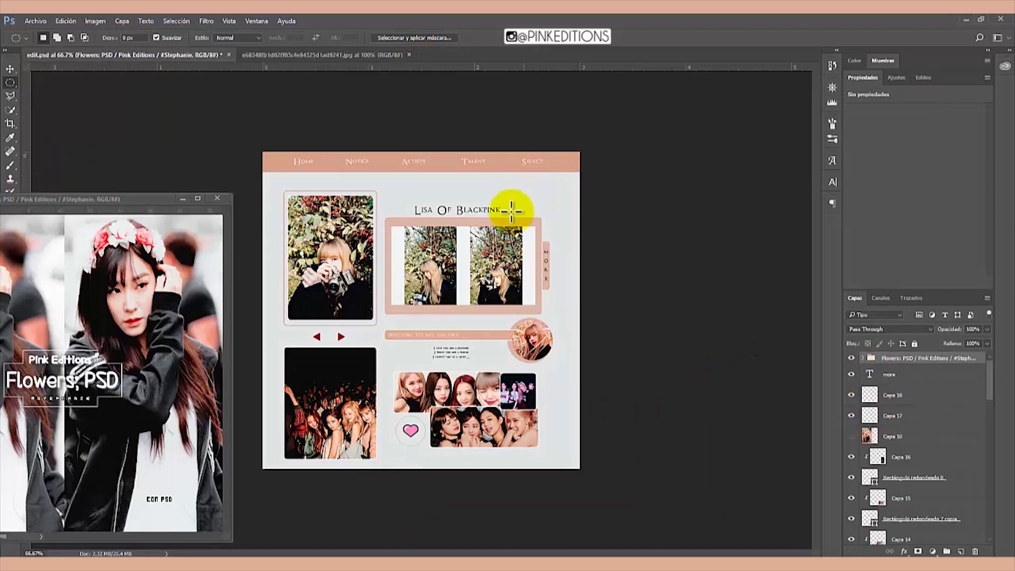
{"action": "left_click", "coordinate": [216, 198]}
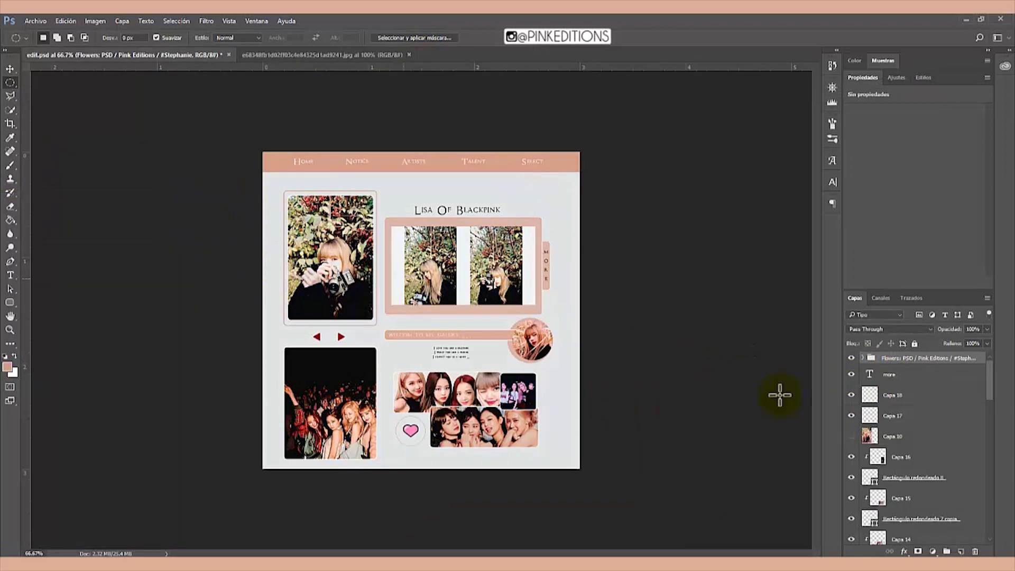
{"action": "left_click", "coordinate": [987, 329]}
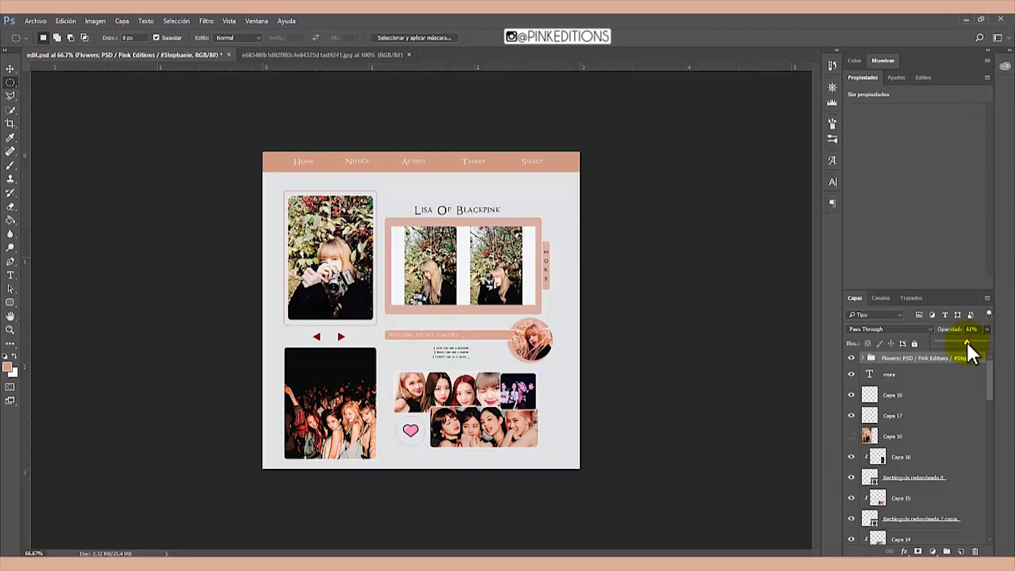
Add an Exposure adjustment layer above the "more" text with exposure -0.39 and offset +0.0500, and set its opacity to 80%.
{"action": "left_click", "coordinate": [924, 375]}
{"action": "left_click", "coordinate": [932, 551]}
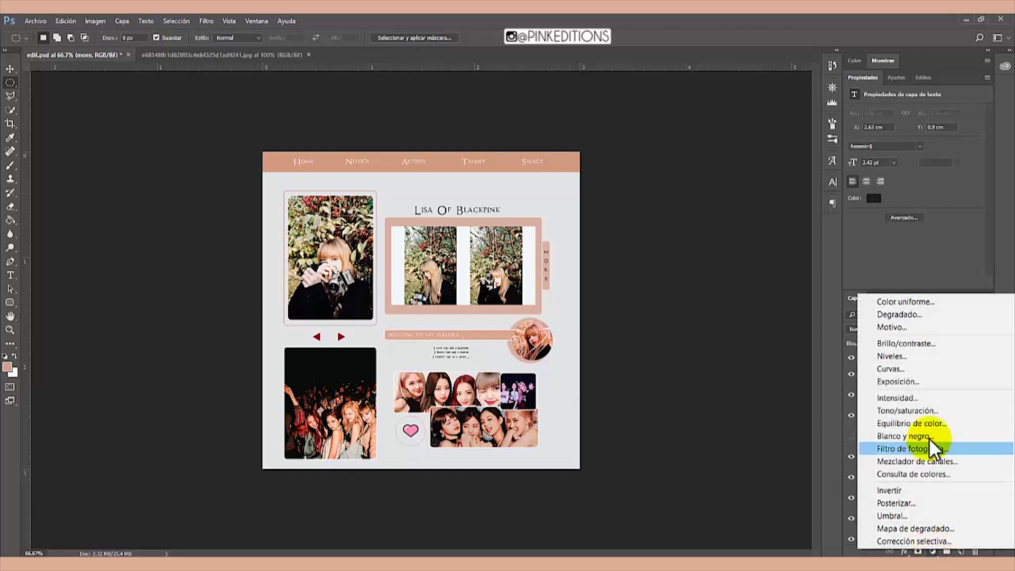
{"action": "left_click", "coordinate": [926, 382]}
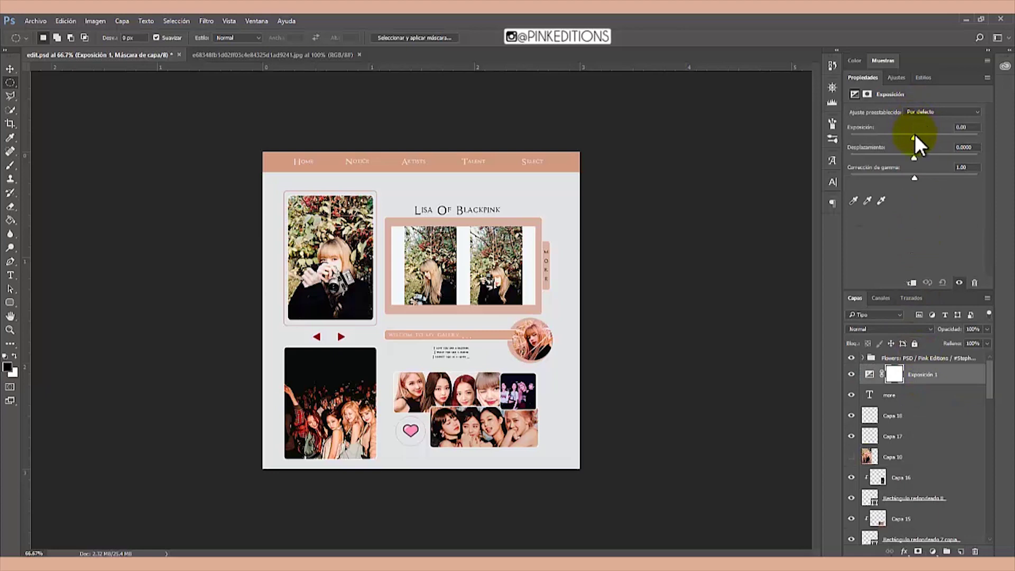
{"action": "mouse_move", "coordinate": [913, 135]}
{"action": "left_mouse_down"}
{"action": "mouse_move", "coordinate": [899, 138]}
{"action": "mouse_move", "coordinate": [931, 152]}
{"action": "mouse_move", "coordinate": [905, 145]}
{"action": "mouse_move", "coordinate": [922, 161]}
{"action": "mouse_move", "coordinate": [908, 163]}
{"action": "mouse_move", "coordinate": [921, 163]}
{"action": "mouse_move", "coordinate": [908, 137]}
{"action": "left_mouse_up"}
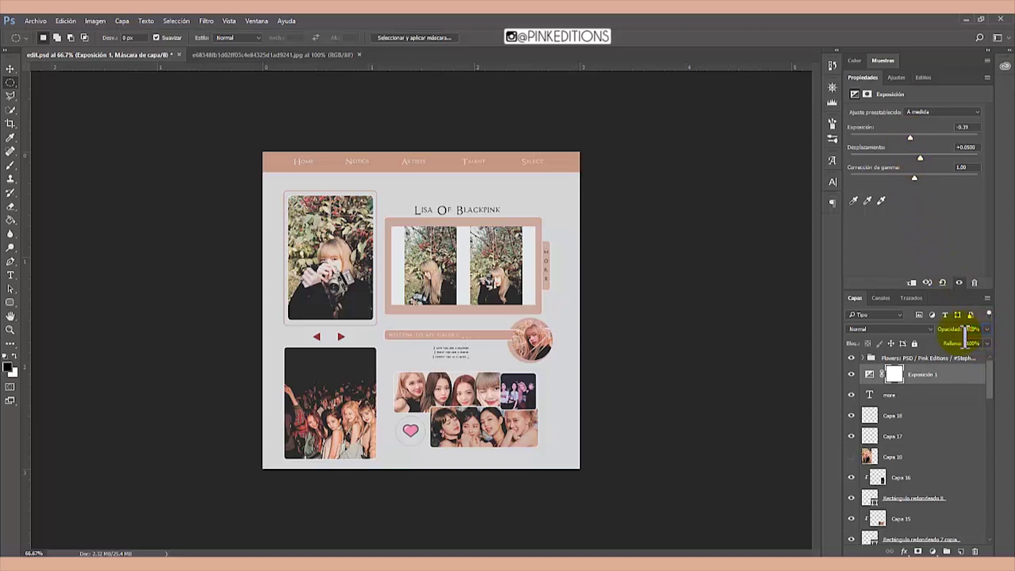
{"action": "type", "text": "80"}
{"action": "key", "text": "Return"}
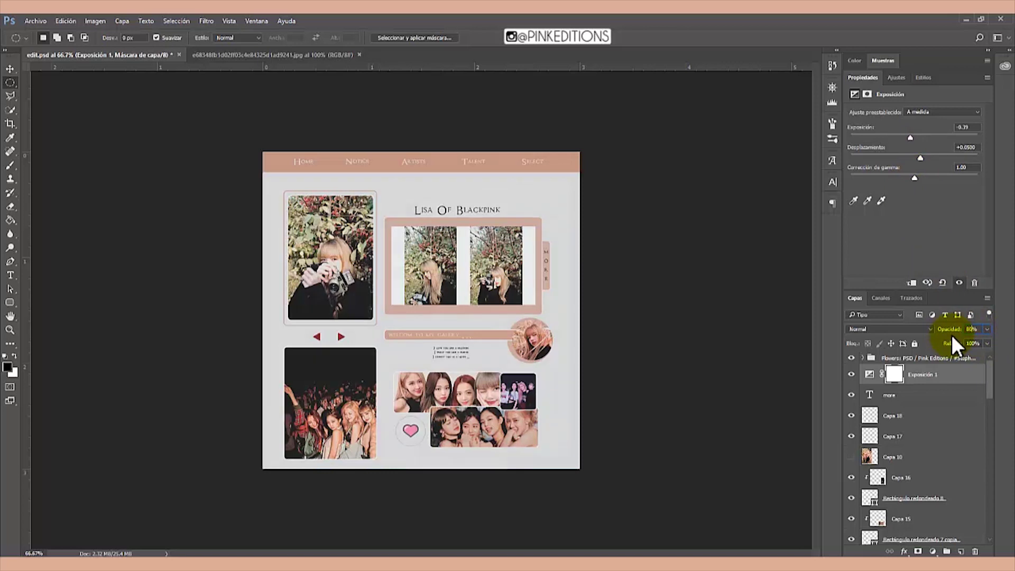
Shorten the concert photo's clipping shape, Rectángulo redondeado 6, by bringing its lower and upper edges slightly inward.
{"action": "double_click", "coordinate": [848, 74]}
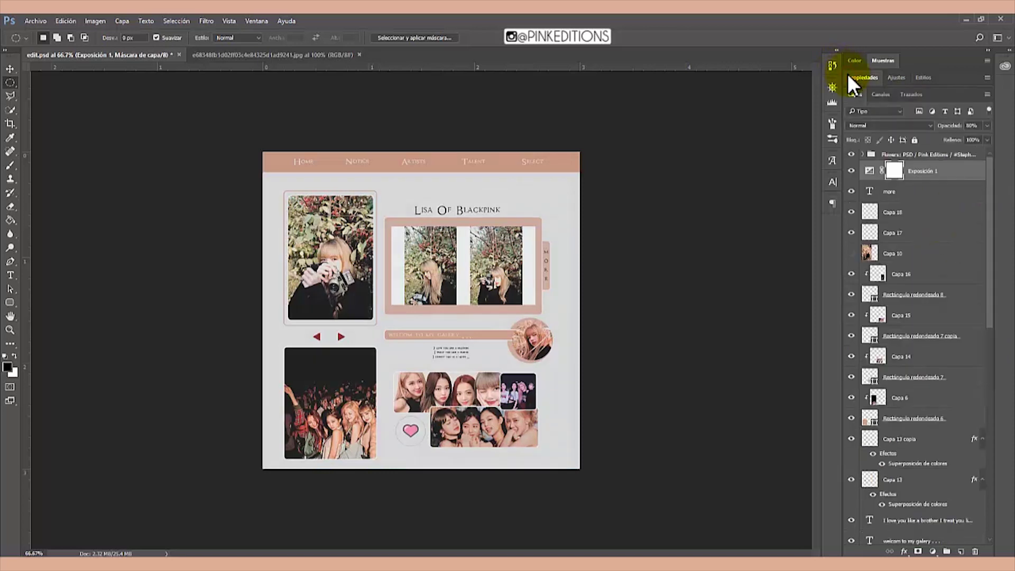
{"action": "key", "text": "ctrl+1"}
{"action": "scroll", "coordinate": [869, 214], "scroll_direction": "down", "scroll_amount": 4}
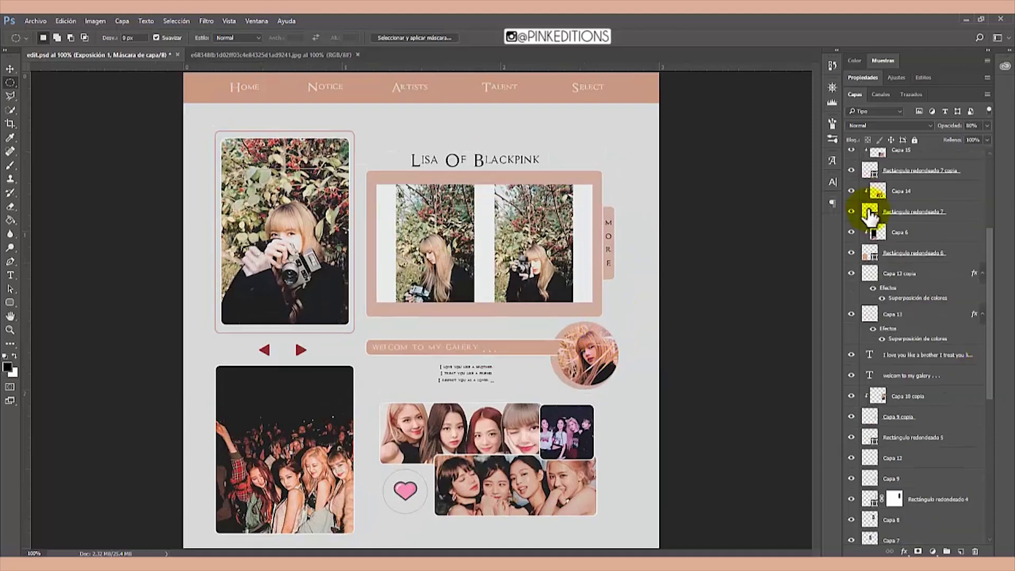
{"action": "left_click", "coordinate": [961, 253]}
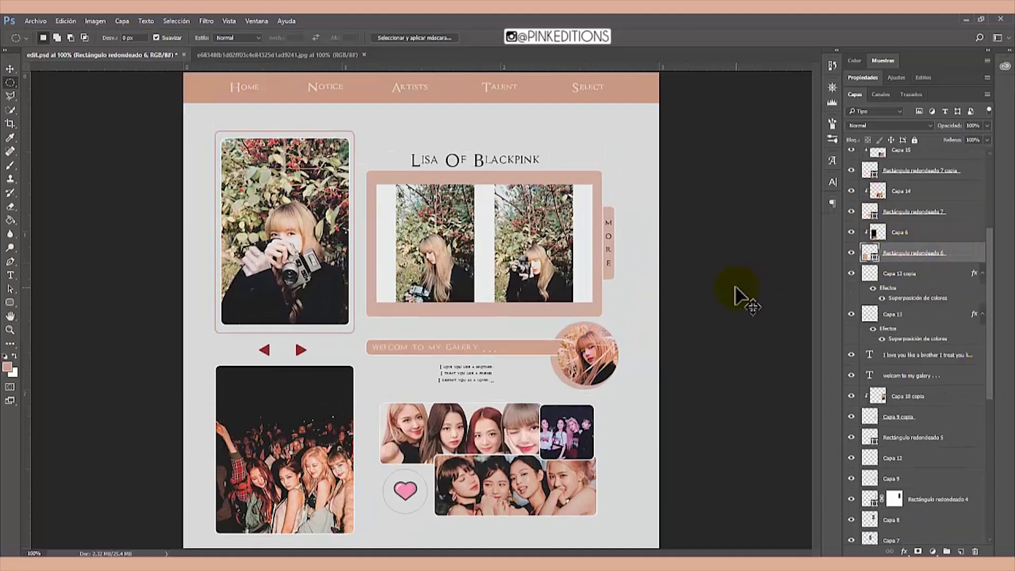
{"action": "key", "text": "ctrl+t"}
{"action": "left_click_drag", "start_coordinate": [285, 533], "coordinate": [291, 520]}
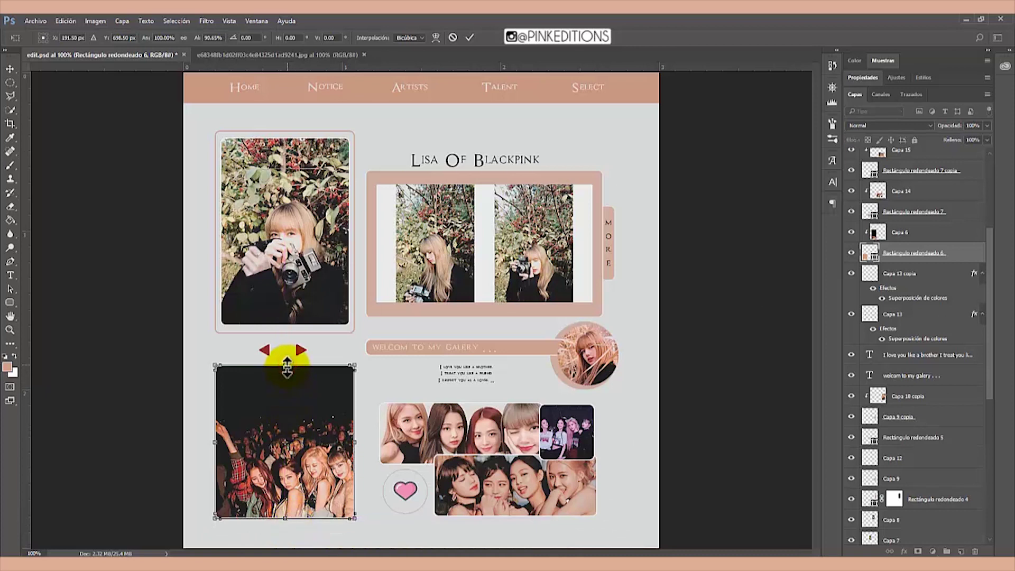
{"action": "mouse_move", "coordinate": [286, 365]}
{"action": "left_mouse_down"}
{"action": "mouse_move", "coordinate": [288, 381]}
{"action": "mouse_move", "coordinate": [280, 366]}
{"action": "mouse_move", "coordinate": [285, 373]}
{"action": "left_mouse_up"}
{"action": "key", "text": "m"}
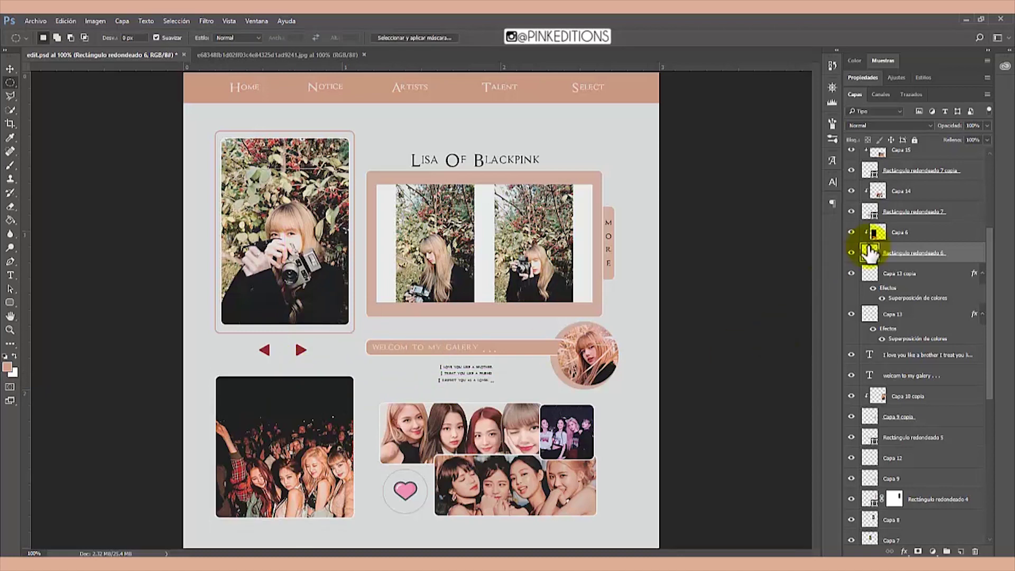
Select both red arrow layers, Capa 13 and Capa 13 copia, and move them slightly down between the two photos.
{"action": "mouse_move", "coordinate": [988, 231]}
{"action": "left_mouse_down"}
{"action": "mouse_move", "coordinate": [989, 198]}
{"action": "mouse_move", "coordinate": [962, 182]}
{"action": "mouse_move", "coordinate": [990, 205]}
{"action": "mouse_move", "coordinate": [988, 230]}
{"action": "left_mouse_up"}
{"action": "left_click", "coordinate": [888, 191]}
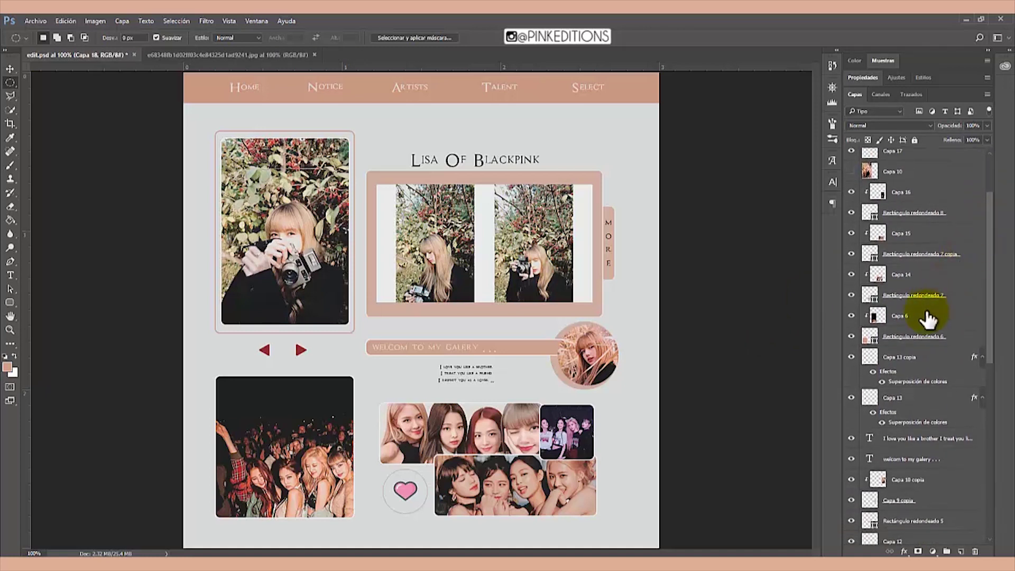
{"action": "left_click", "coordinate": [921, 401]}
{"action": "left_click", "coordinate": [906, 360], "text": "ctrl"}
{"action": "key", "text": "ctrl+t"}
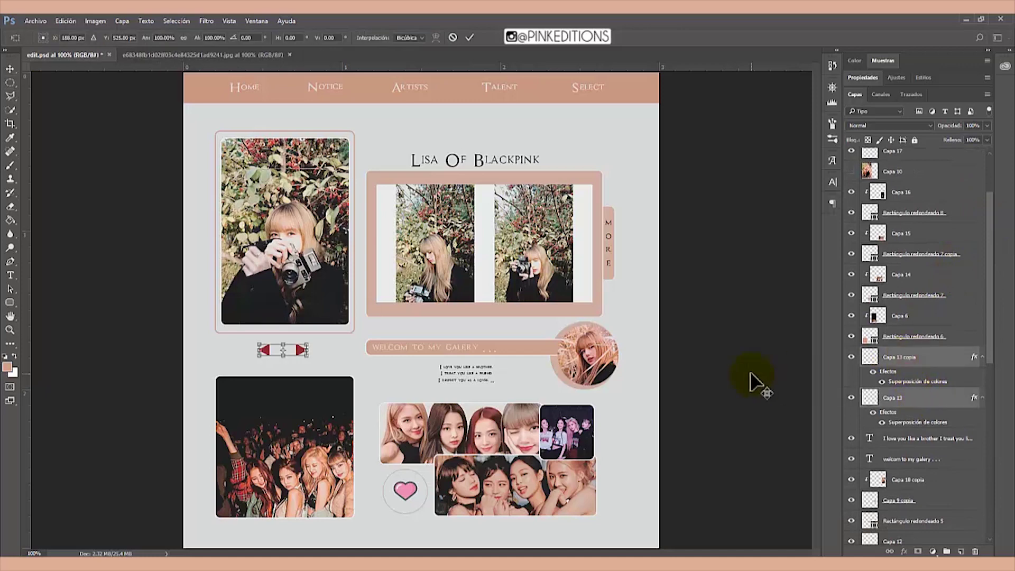
{"action": "key", "text": "ctrl+plus"}
{"action": "left_click_drag", "start_coordinate": [171, 397], "coordinate": [172, 402]}
{"action": "key", "text": "Return"}
{"action": "key", "text": "m"}
{"action": "key", "text": "ctrl+minus"}
{"action": "key", "text": "ctrl+minus"}
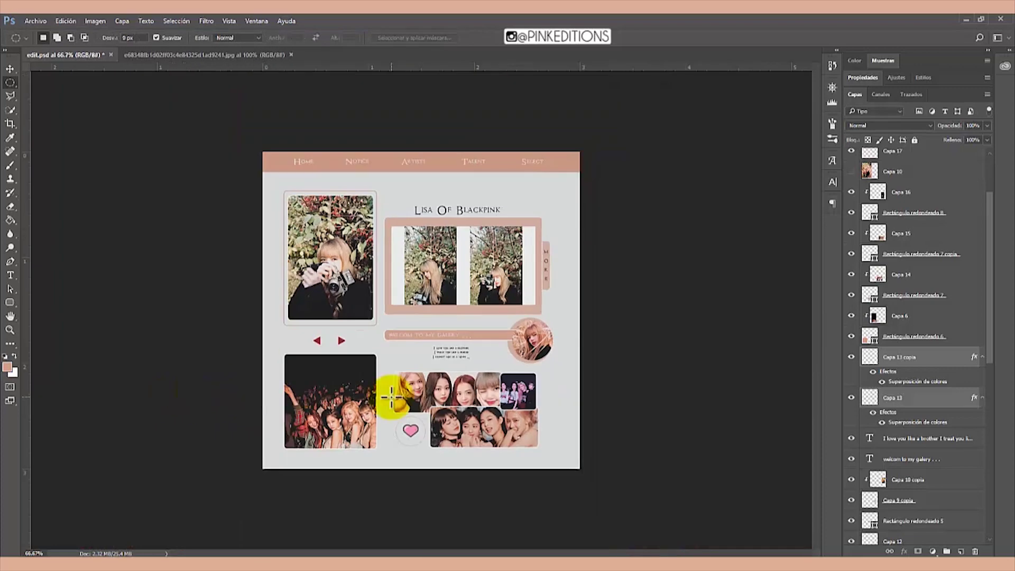
Add a layer mask to Rectángulo redondeado 2, the thin outline around the large portrait.
{"action": "key", "text": "ctrl+1"}
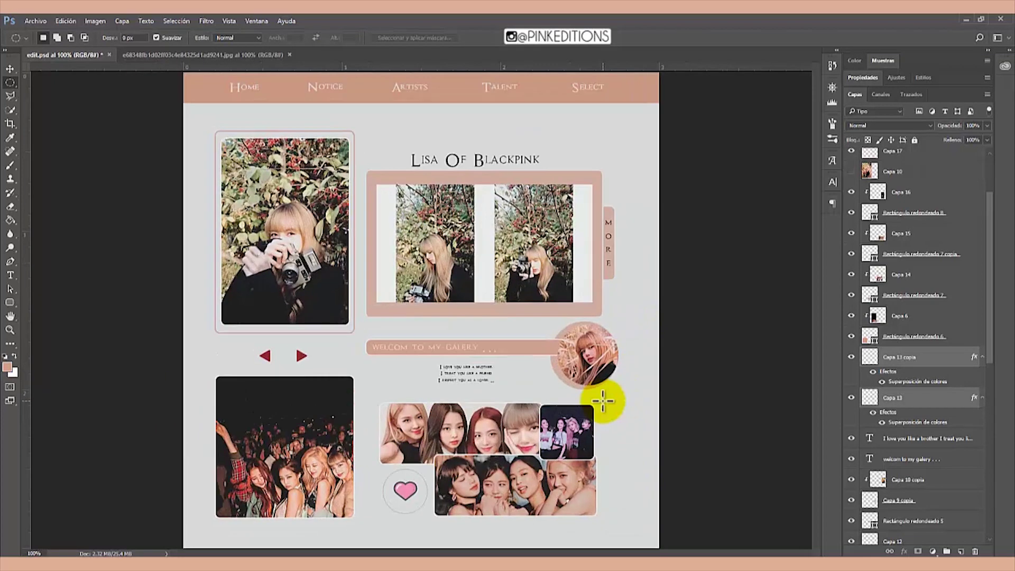
{"action": "scroll", "coordinate": [930, 370], "scroll_direction": "down", "scroll_amount": 10}
{"action": "left_click", "coordinate": [922, 432]}
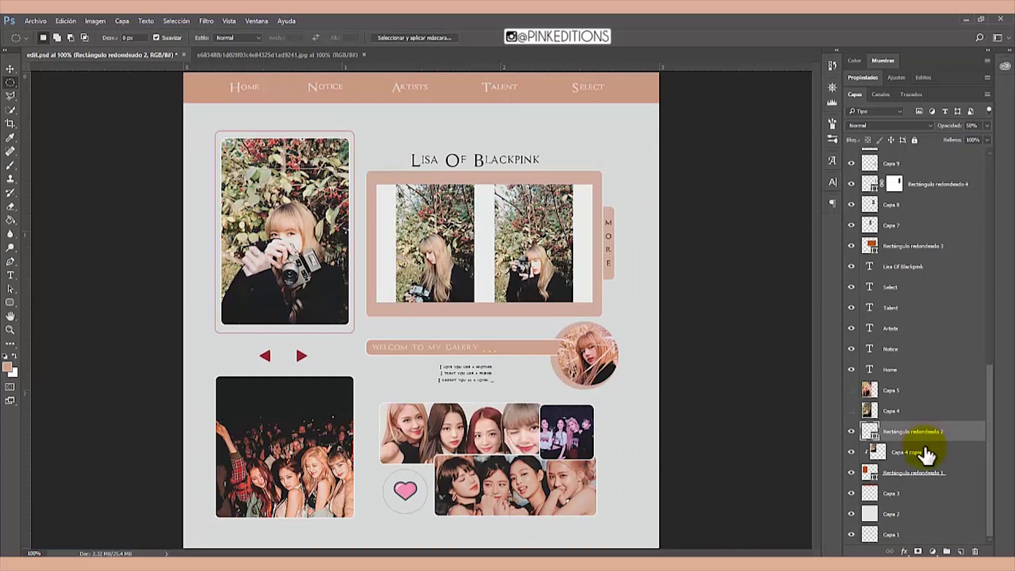
{"action": "left_click", "coordinate": [918, 550]}
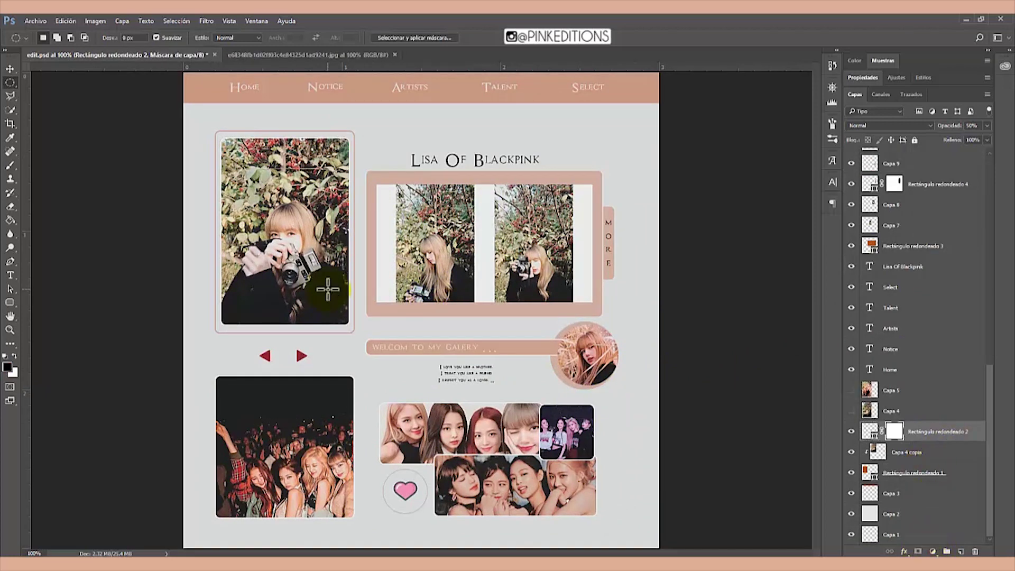
Select a polygon around the portrait that leaves the outline's corners outside, and paint the mask black inside it to hide the outline's middle sections.
{"action": "left_click", "coordinate": [12, 96]}
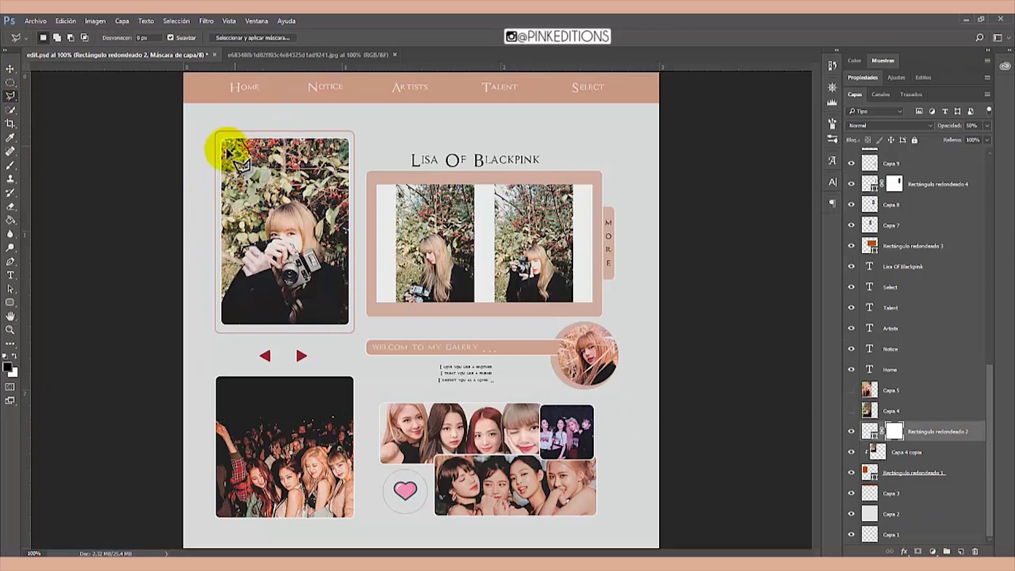
{"action": "left_click", "coordinate": [210, 163]}
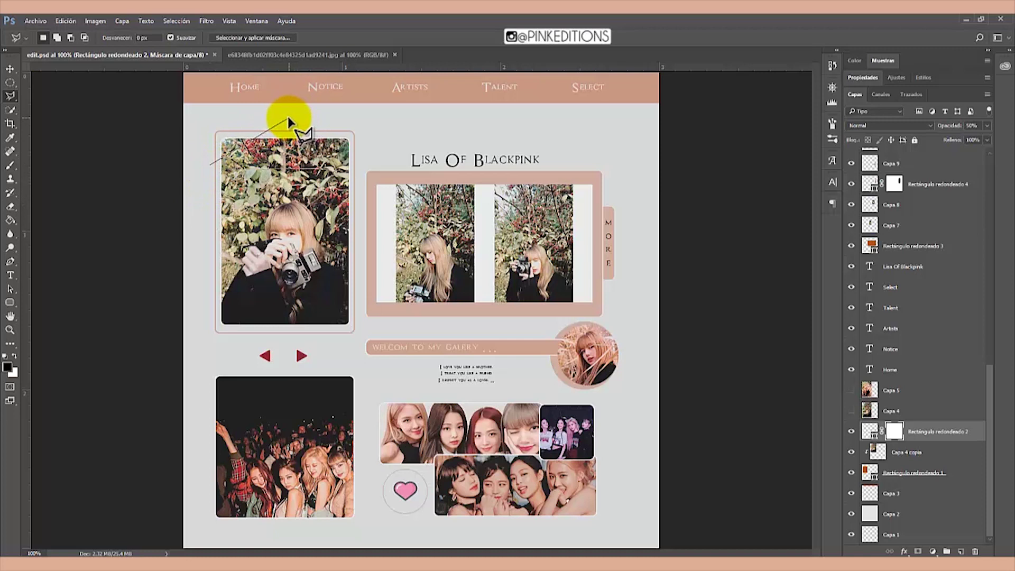
{"action": "left_click", "coordinate": [272, 104]}
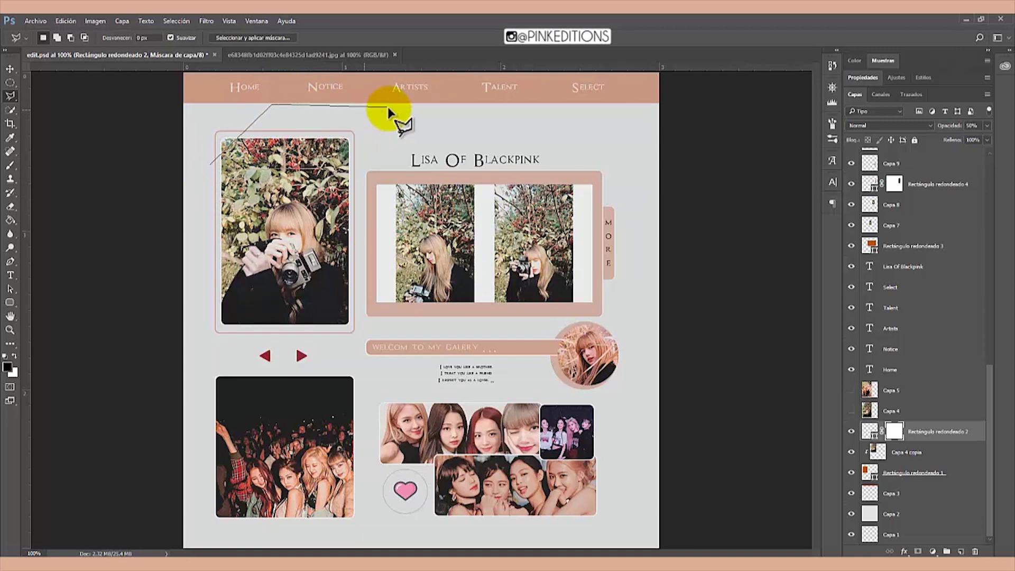
{"action": "left_click", "coordinate": [327, 120]}
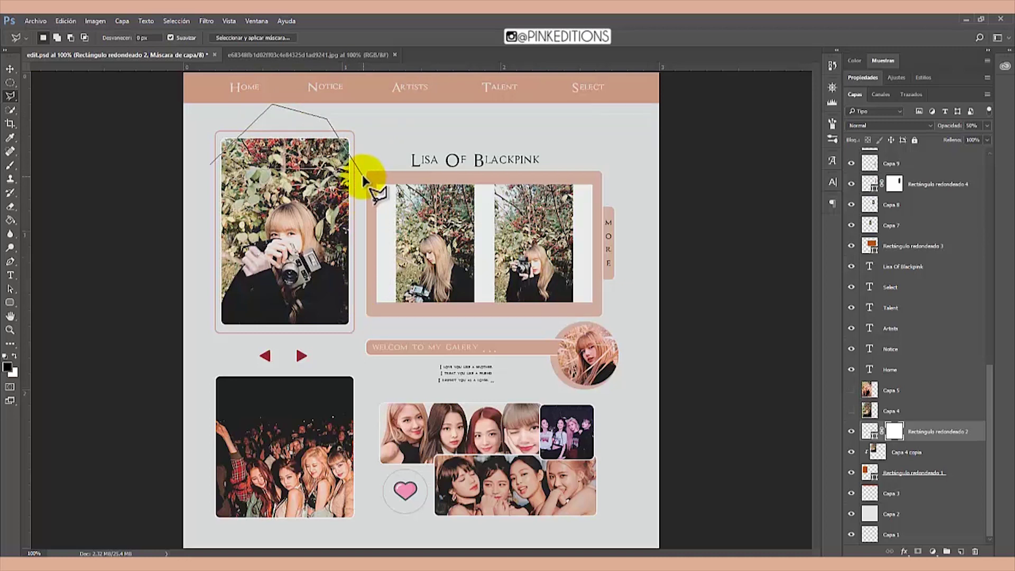
{"action": "left_click", "coordinate": [363, 176]}
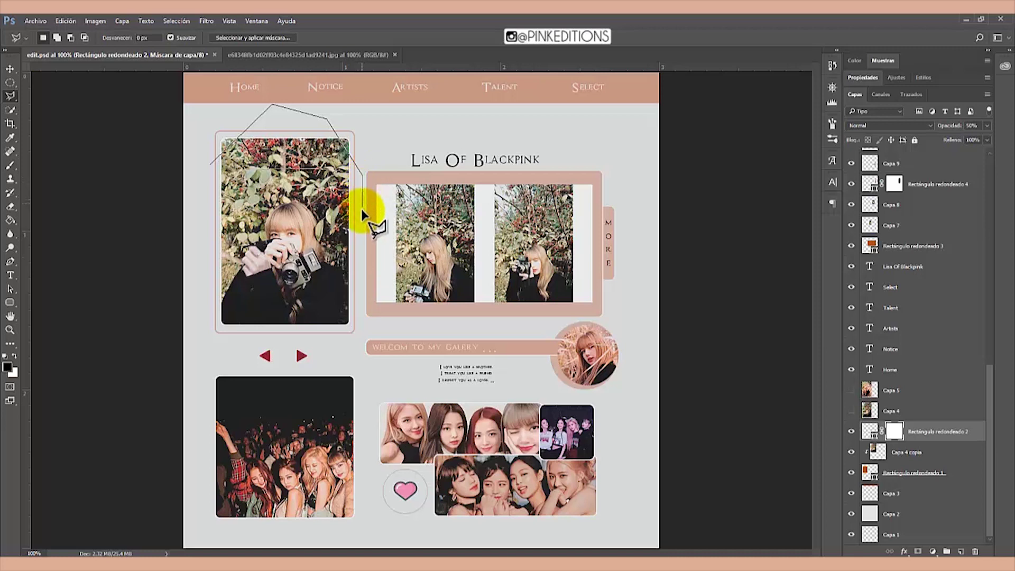
{"action": "left_click", "coordinate": [362, 302]}
{"action": "left_click", "coordinate": [324, 338]}
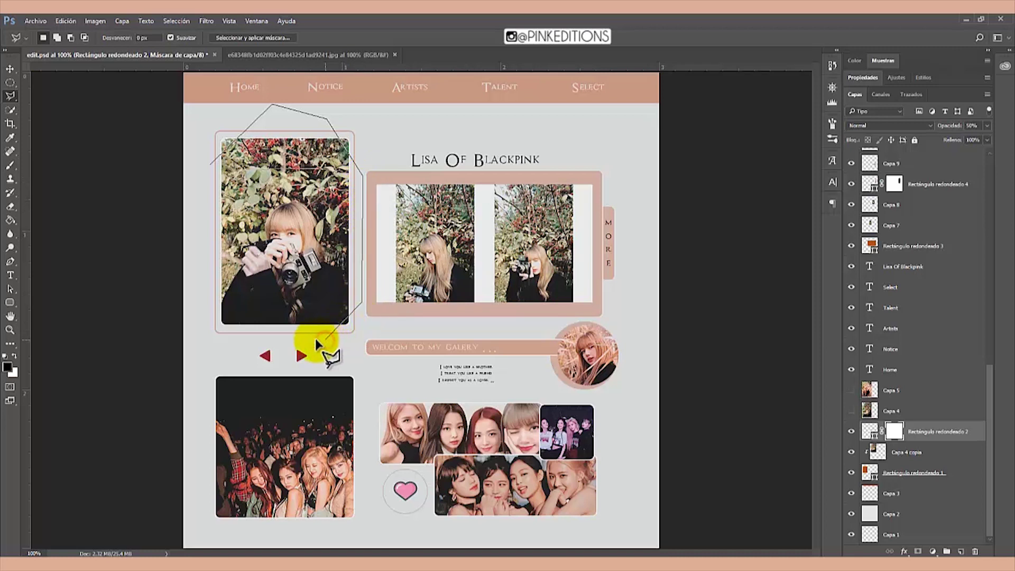
{"action": "left_click", "coordinate": [235, 338]}
{"action": "left_click", "coordinate": [204, 285]}
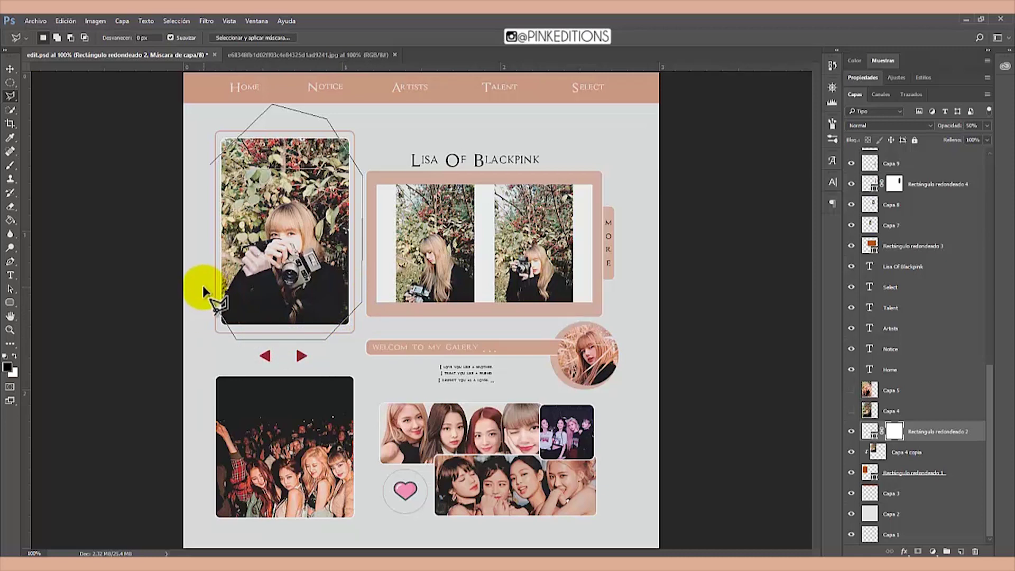
{"action": "double_click", "coordinate": [211, 165]}
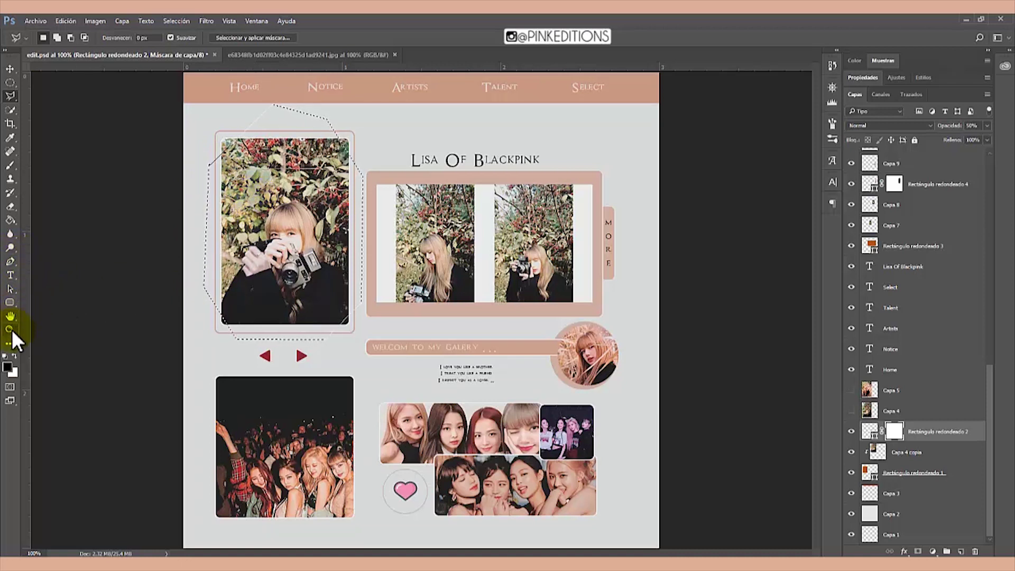
{"action": "left_click", "coordinate": [10, 164]}
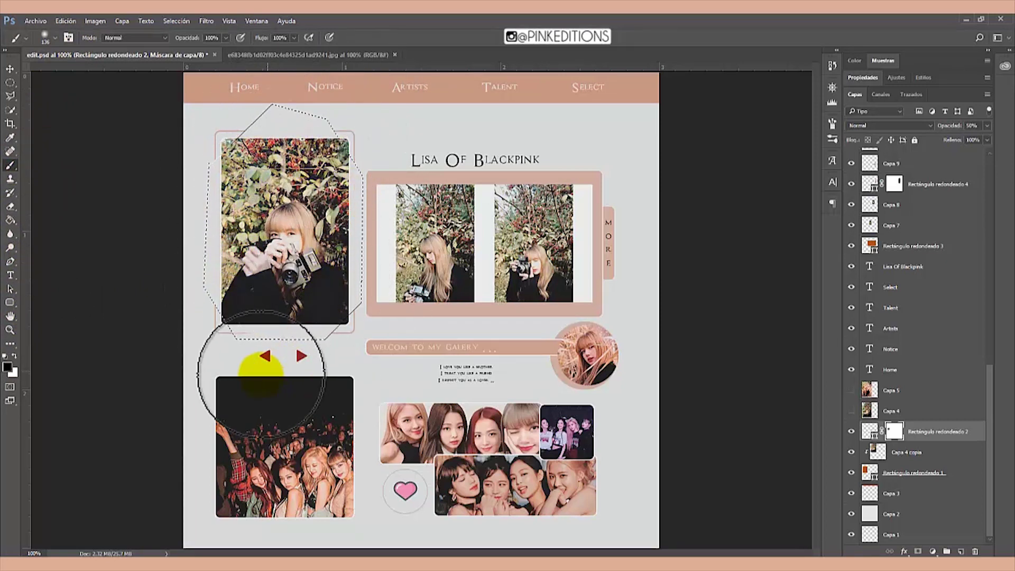
On a new layer above Capa 16, draw a 439 × 240 px rounded rectangle around the gallery with no fill and a 2 px white stroke.
{"action": "scroll", "coordinate": [922, 277], "scroll_direction": "up", "scroll_amount": 10}
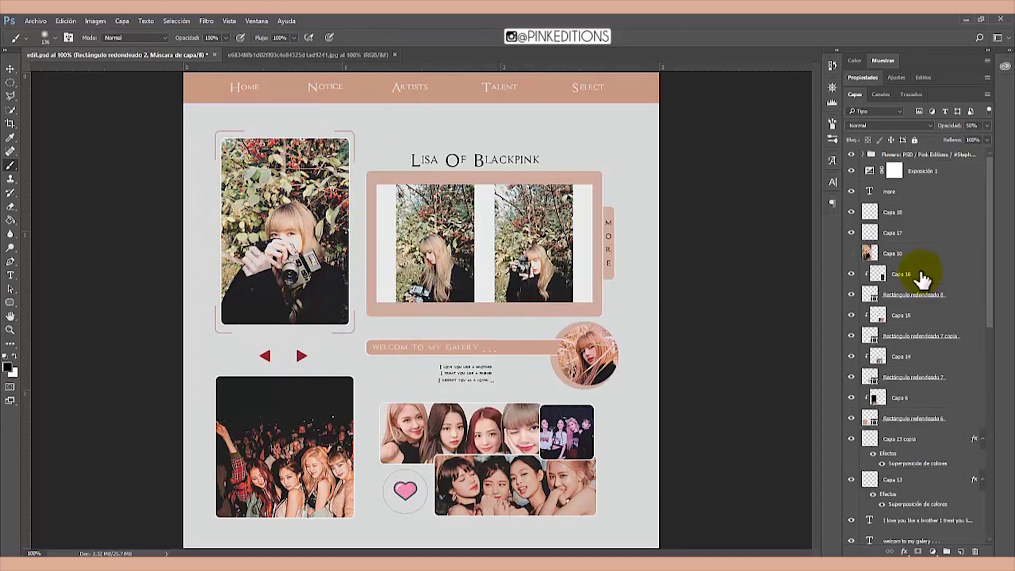
{"action": "left_click", "coordinate": [920, 276]}
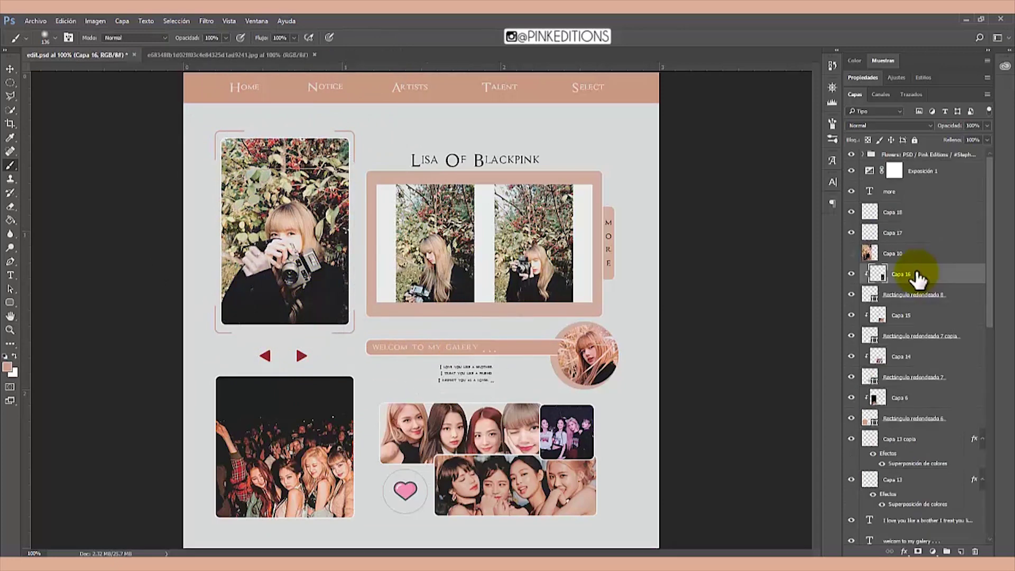
{"action": "left_click", "coordinate": [961, 551]}
{"action": "left_click", "coordinate": [10, 303]}
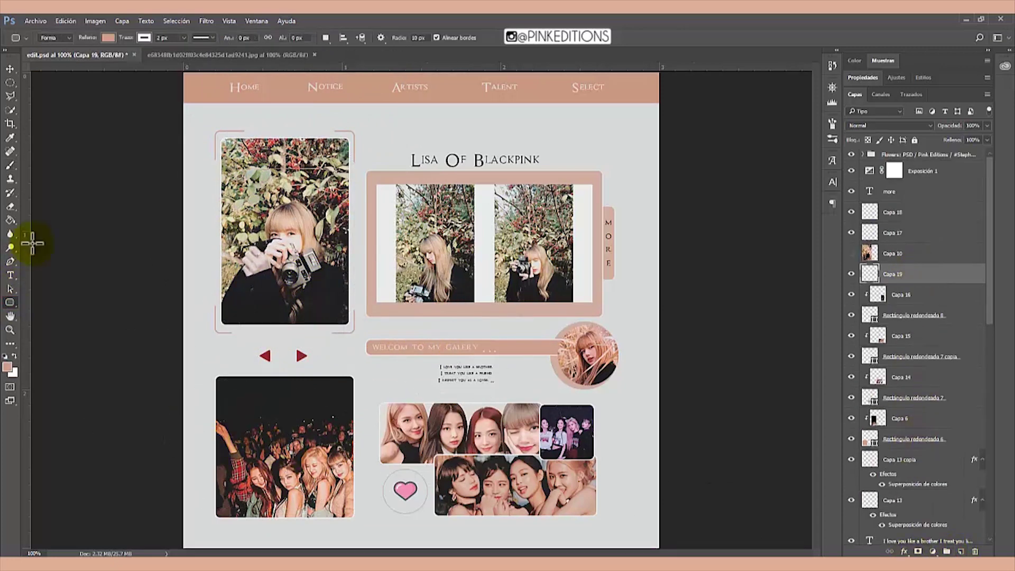
{"action": "left_click", "coordinate": [109, 37]}
{"action": "left_click", "coordinate": [64, 56]}
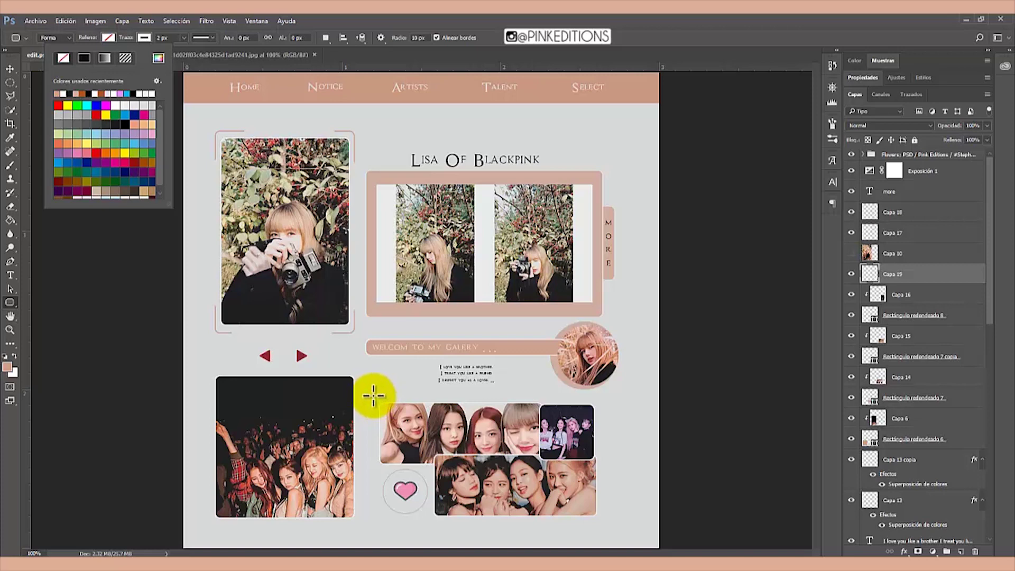
{"action": "left_click", "coordinate": [374, 399]}
{"action": "left_click_drag", "start_coordinate": [373, 396], "coordinate": [602, 524]}
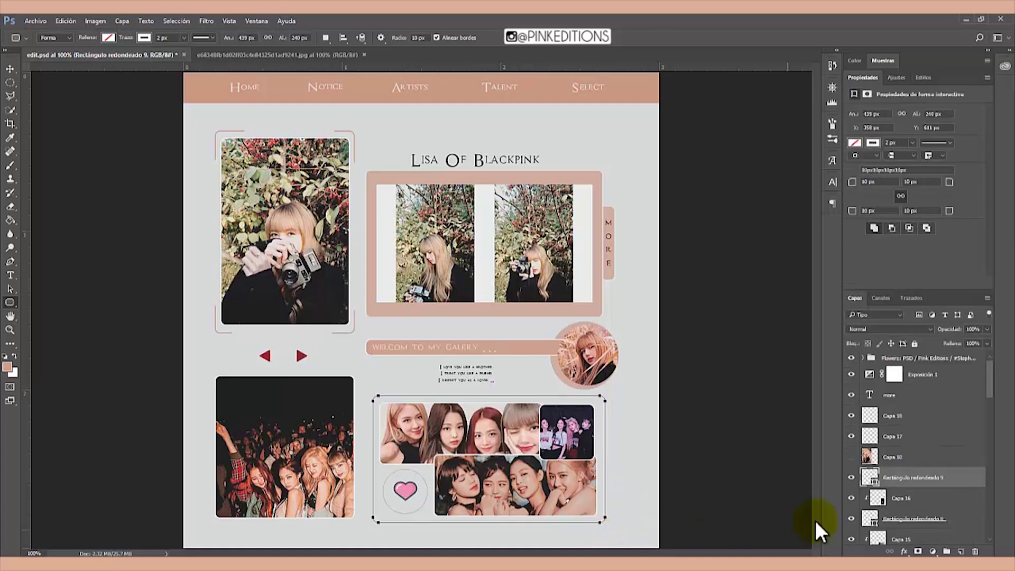
Add a layer mask to Rectángulo redondeado 9, the outline around the gallery, and recolour its stroke with the recently used salmon.
{"action": "left_click", "coordinate": [917, 551]}
{"action": "left_click", "coordinate": [9, 70]}
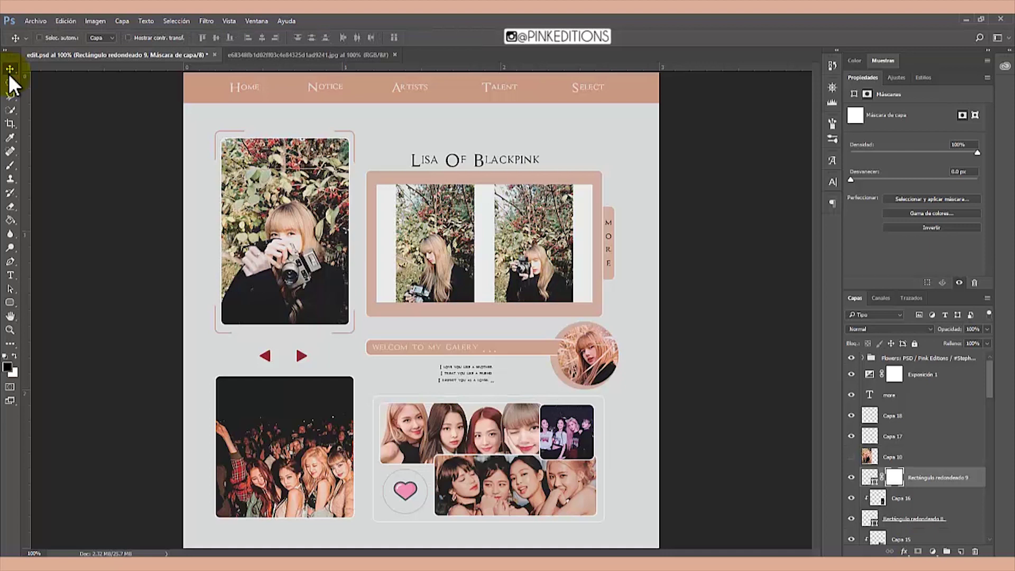
{"action": "left_click", "coordinate": [9, 302]}
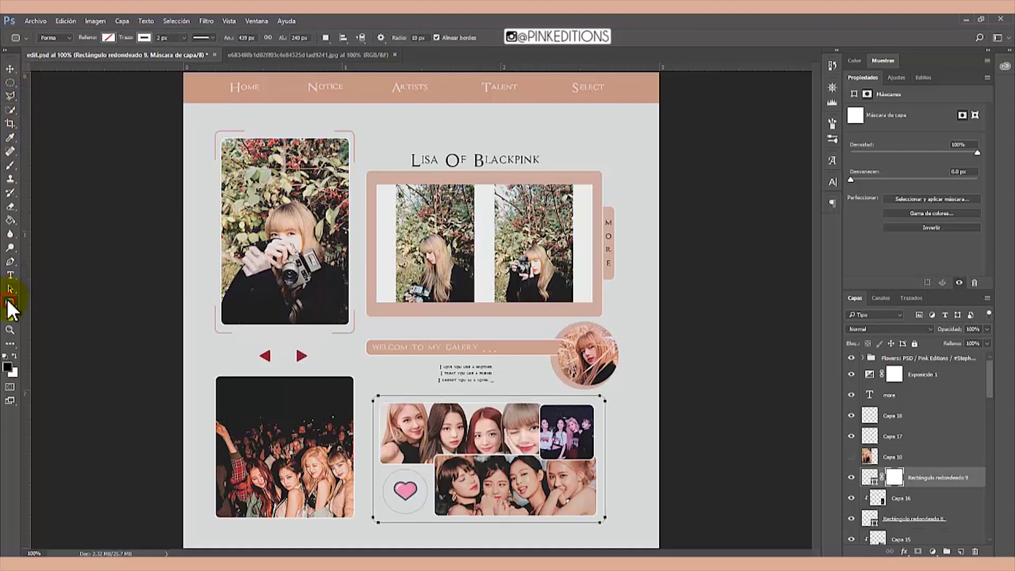
{"action": "left_click", "coordinate": [143, 38]}
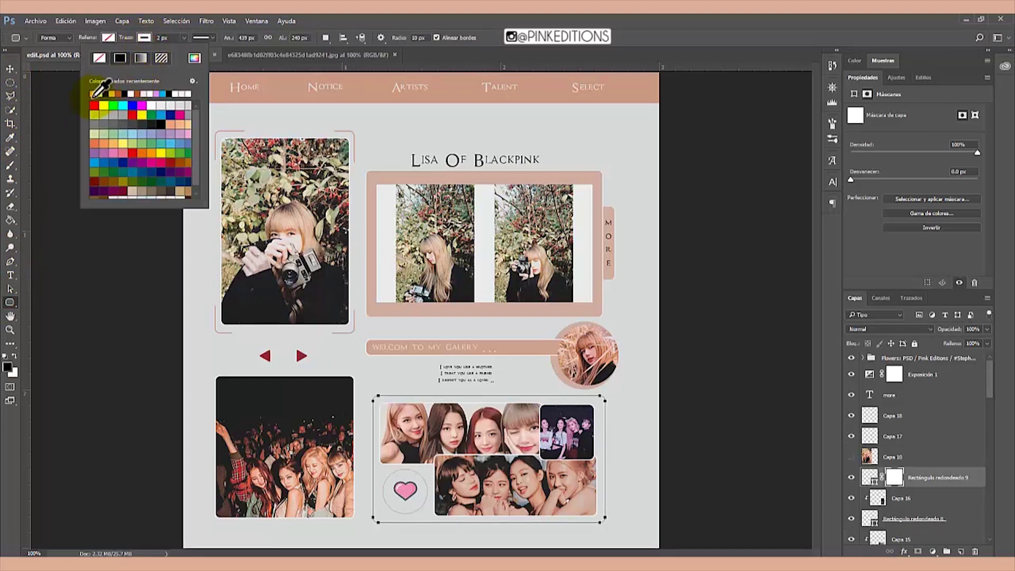
{"action": "left_click", "coordinate": [94, 94]}
{"action": "left_click", "coordinate": [143, 39]}
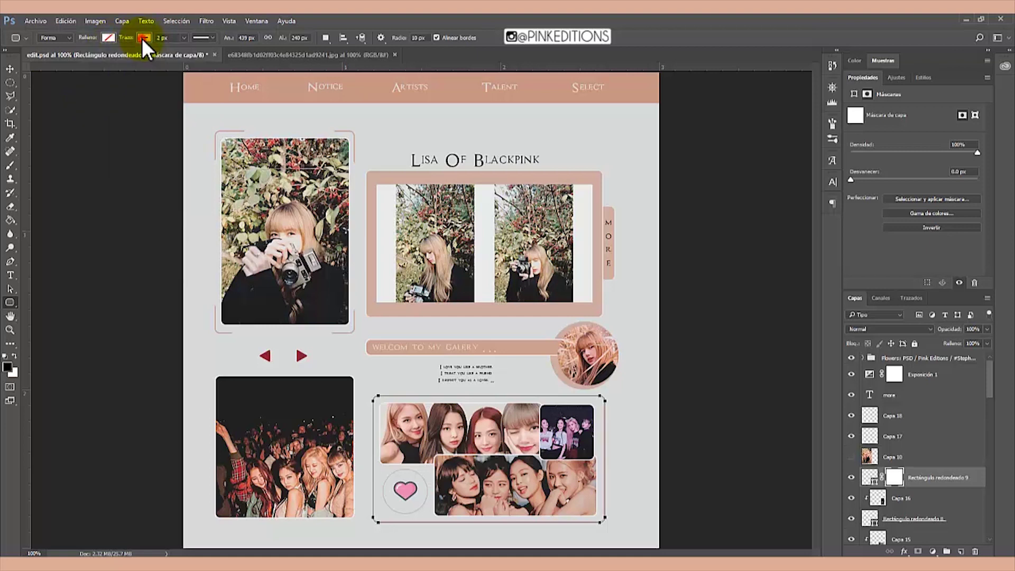
Make the layer mask of Rectángulo redondeado 9 active for editing and switch to the Rectangular Marquee tool.
{"action": "left_click", "coordinate": [892, 458]}
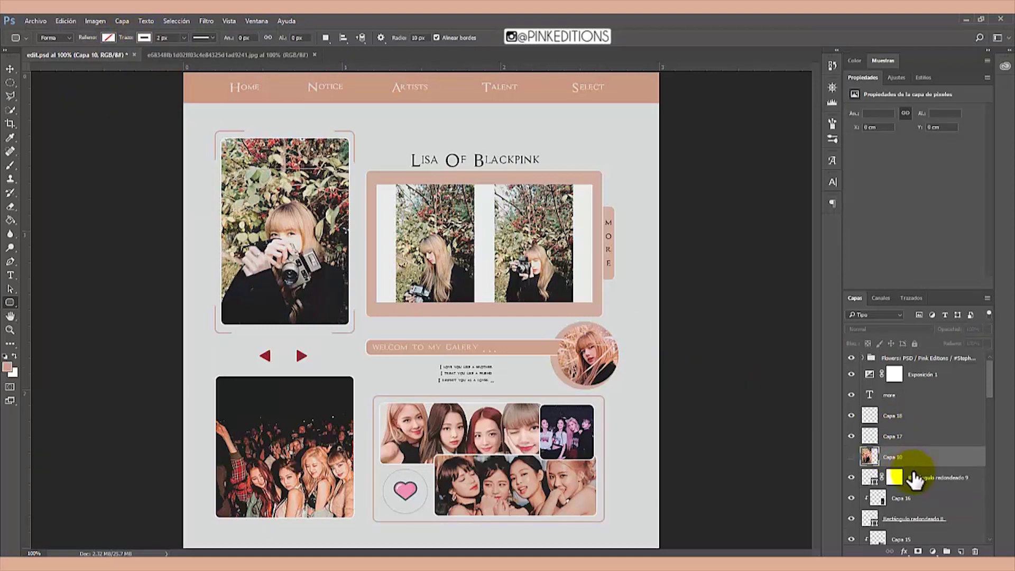
{"action": "left_click", "coordinate": [913, 478]}
{"action": "left_click", "coordinate": [895, 478]}
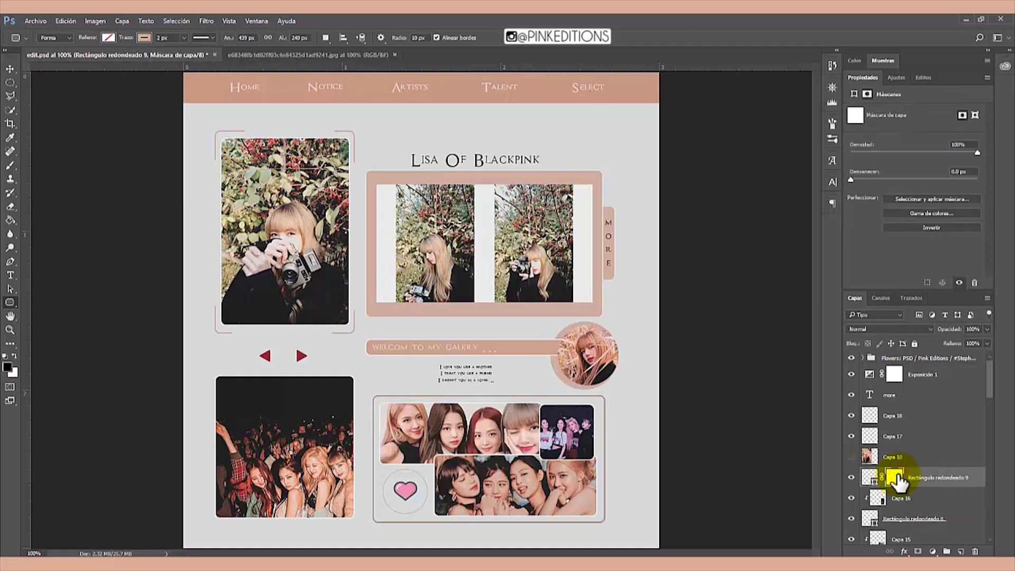
{"action": "left_click", "coordinate": [922, 478]}
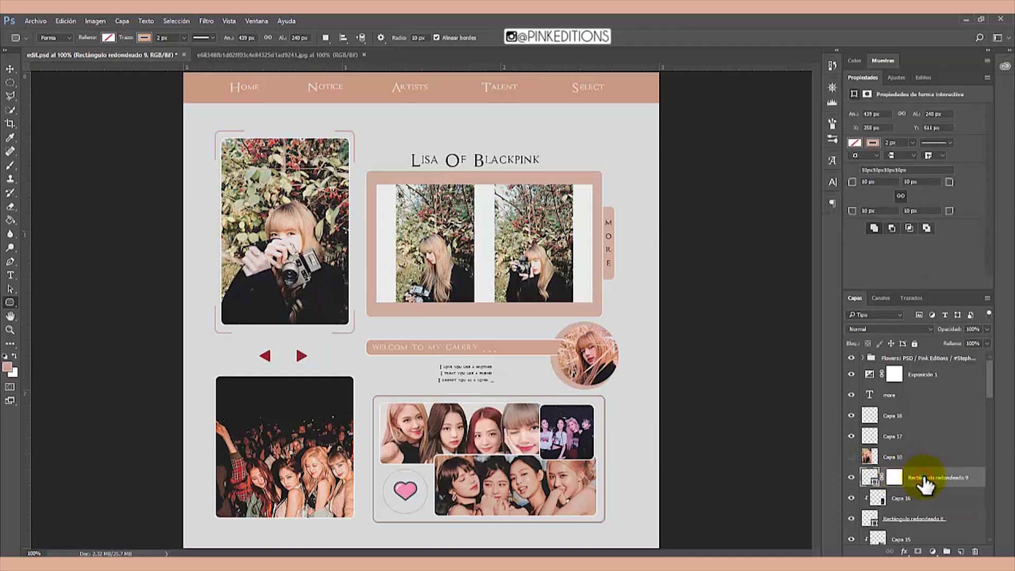
{"action": "left_click", "coordinate": [894, 478]}
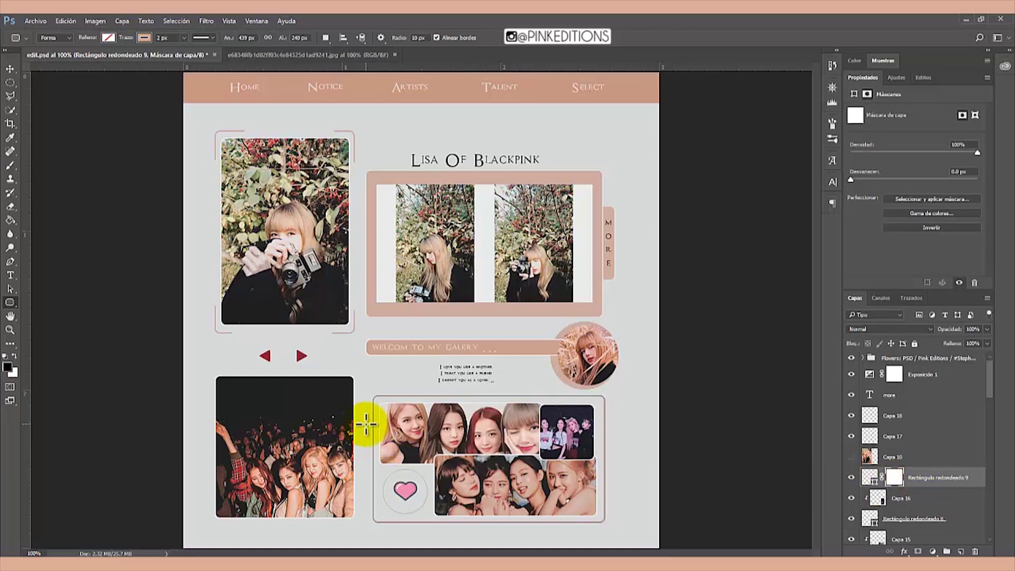
{"action": "left_click", "coordinate": [11, 96]}
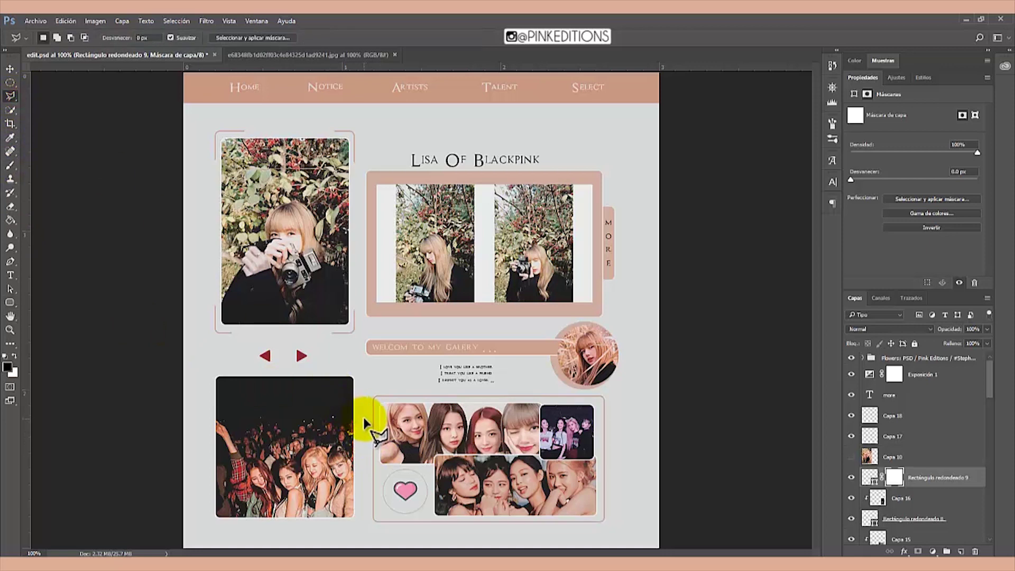
{"action": "right_click", "coordinate": [12, 83]}
{"action": "left_click", "coordinate": [59, 83]}
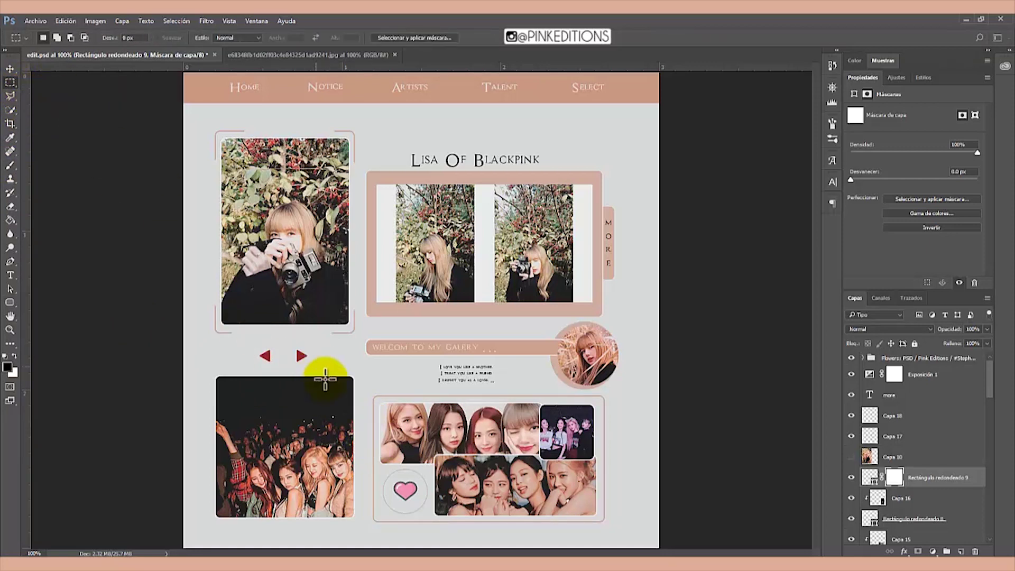
{"action": "left_click_drag", "start_coordinate": [396, 383], "coordinate": [574, 537]}
{"action": "left_click", "coordinate": [574, 537]}
{"action": "right_click", "coordinate": [575, 537]}
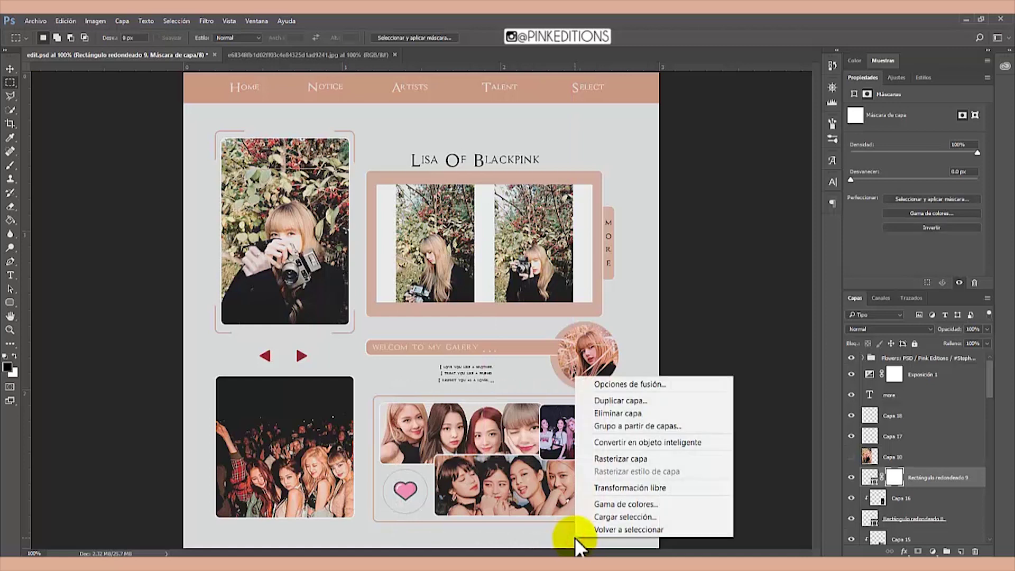
{"action": "left_click", "coordinate": [508, 449]}
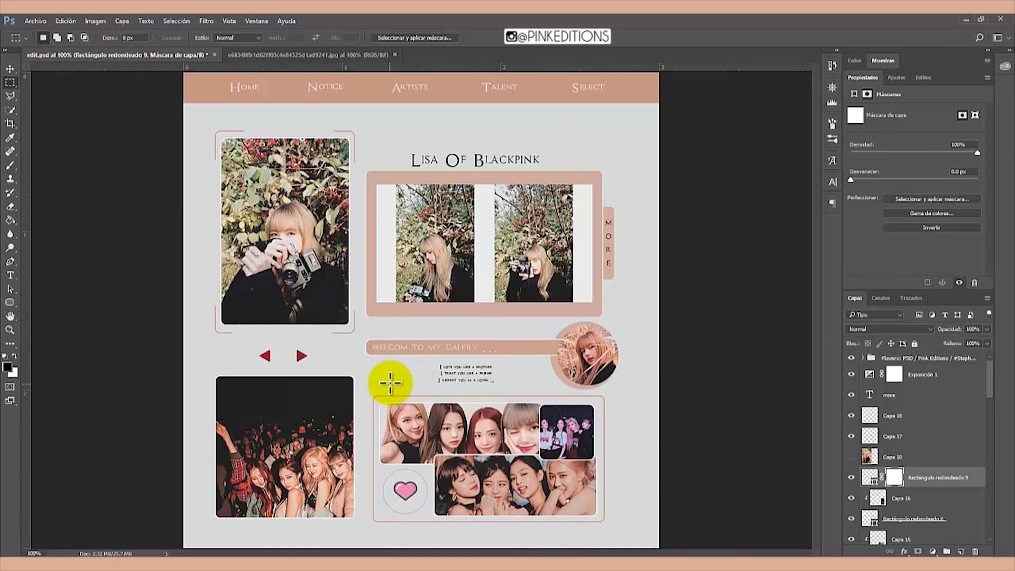
Marquee the gallery past its upper and lower edges, paint the mask black there to hide the horizontal lines' middles, and deselect.
{"action": "left_click_drag", "start_coordinate": [392, 385], "coordinate": [583, 535]}
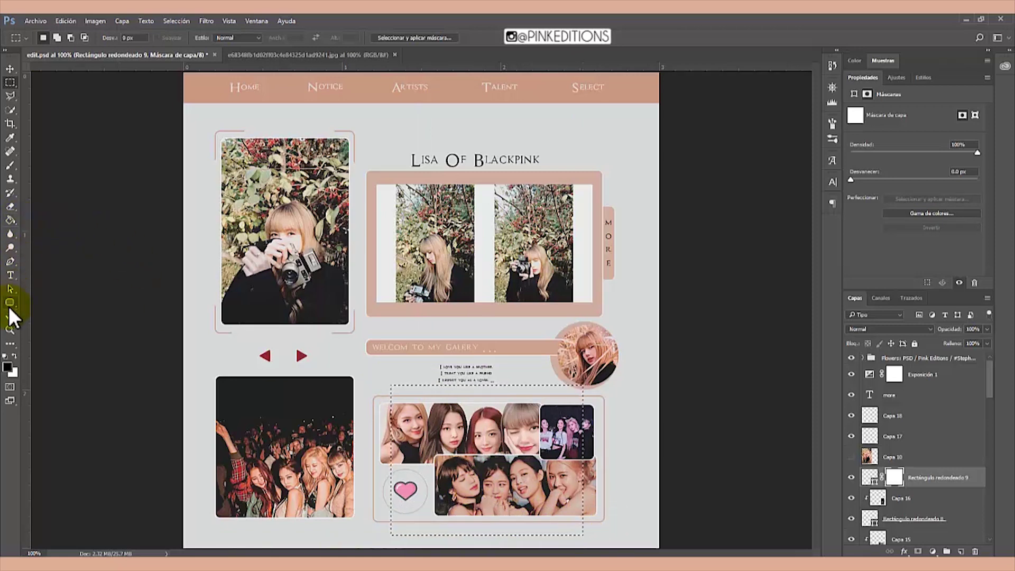
{"action": "left_click", "coordinate": [10, 166]}
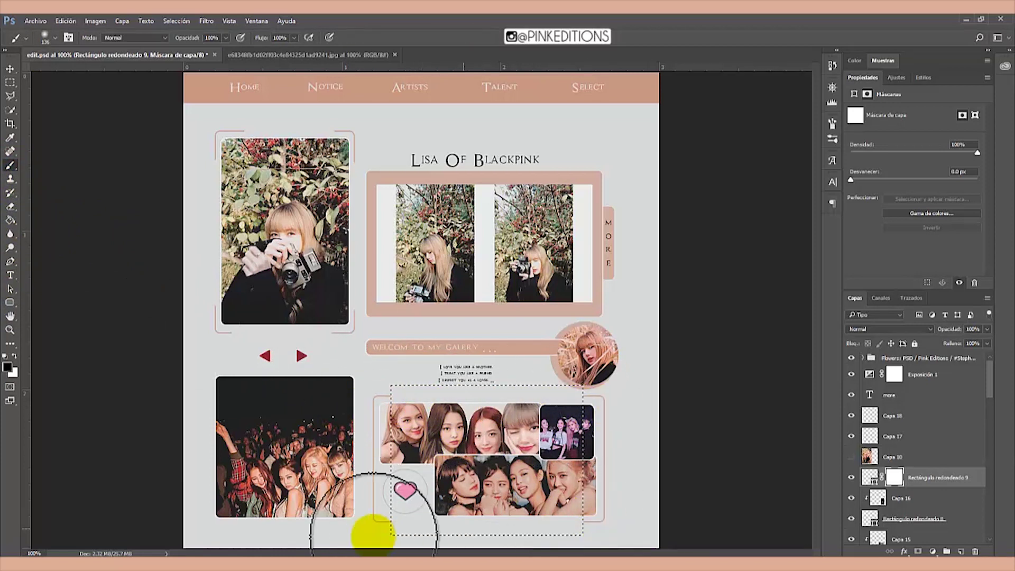
{"action": "left_click_drag", "start_coordinate": [430, 442], "coordinate": [453, 521]}
{"action": "key", "text": "ctrl+d"}
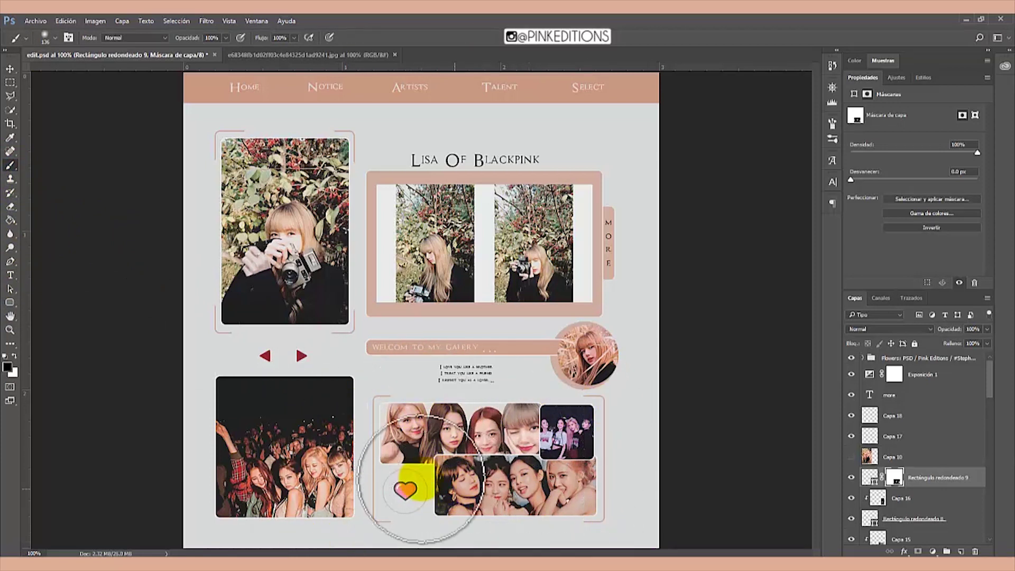
Marquee a wide band across the gallery between the outline's corners and paint the mask black inside it to hide the vertical lines' middles.
{"action": "left_click", "coordinate": [10, 83]}
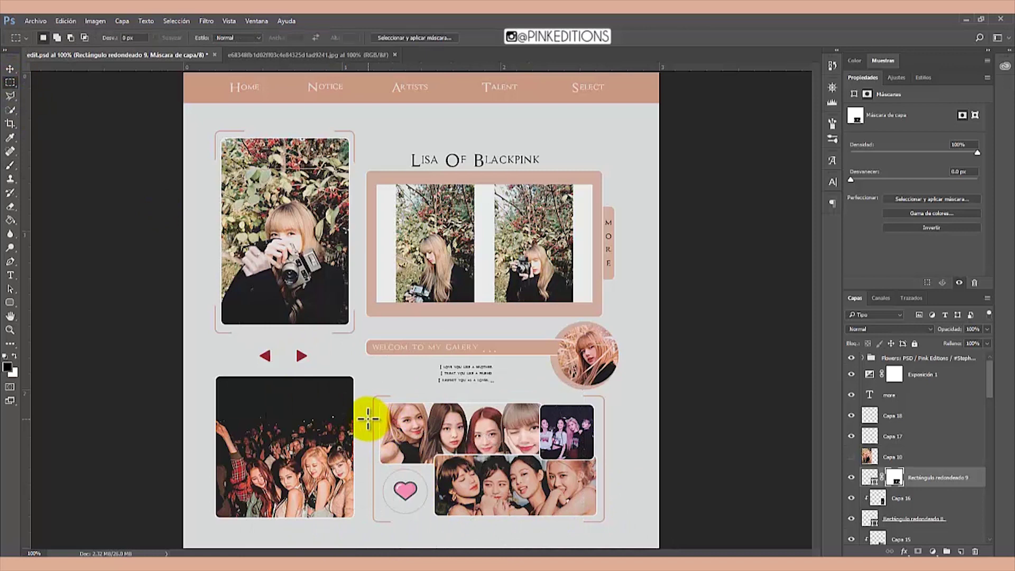
{"action": "left_click_drag", "start_coordinate": [367, 418], "coordinate": [633, 500]}
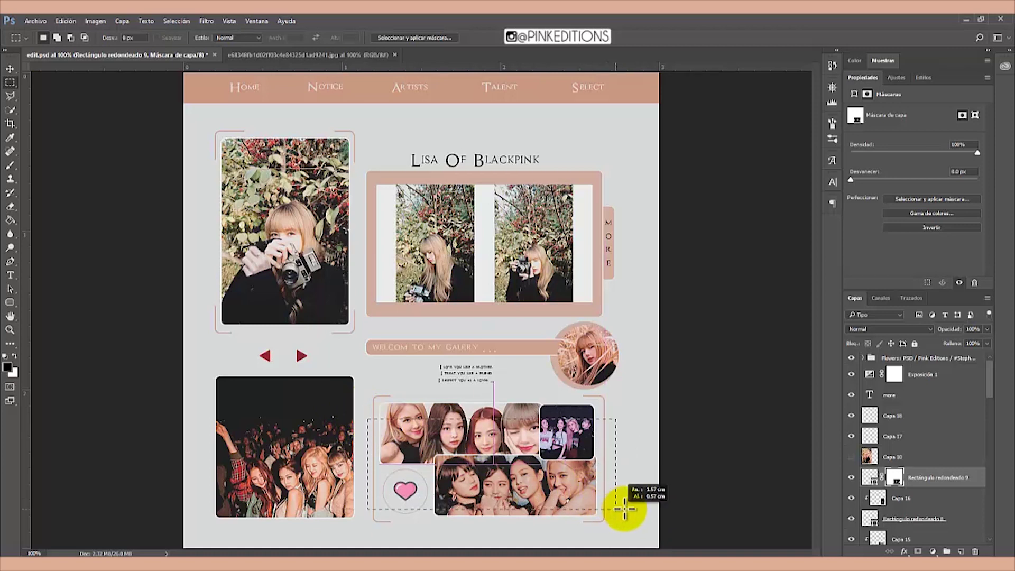
{"action": "left_click_drag", "start_coordinate": [636, 502], "coordinate": [636, 502]}
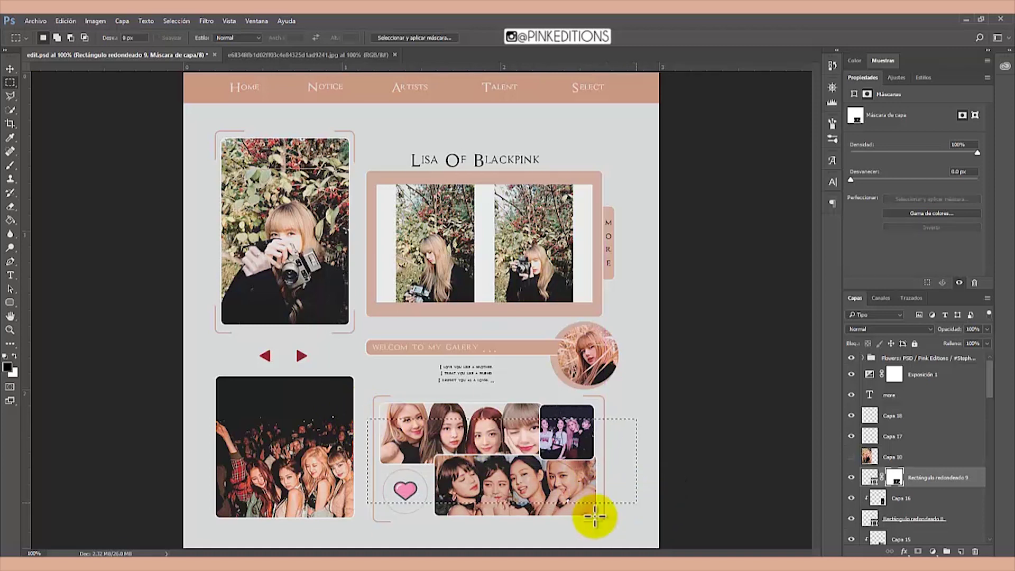
{"action": "left_click", "coordinate": [11, 164]}
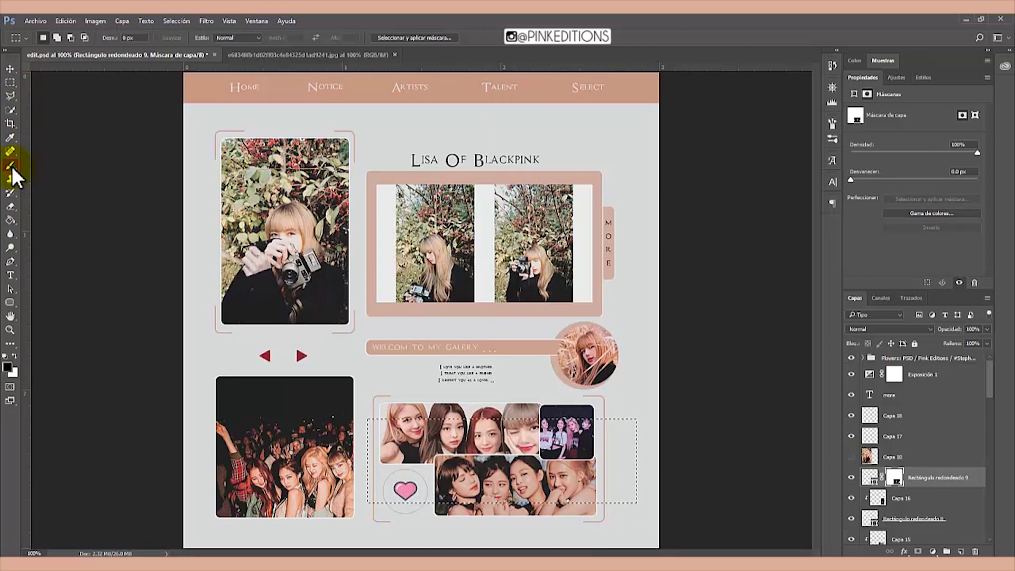
{"action": "left_click_drag", "start_coordinate": [600, 433], "coordinate": [602, 501]}
Correct the spelling of the banner text above the gallery to "welcome to my gallery . . .".
{"action": "key", "text": "t"}
{"action": "left_click", "coordinate": [467, 346]}
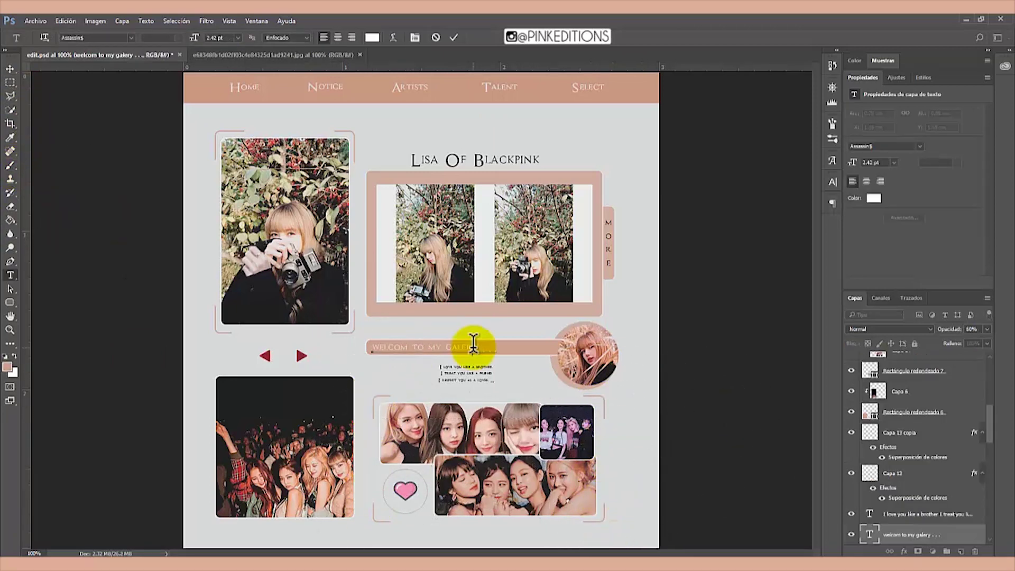
{"action": "type", "text": "l"}
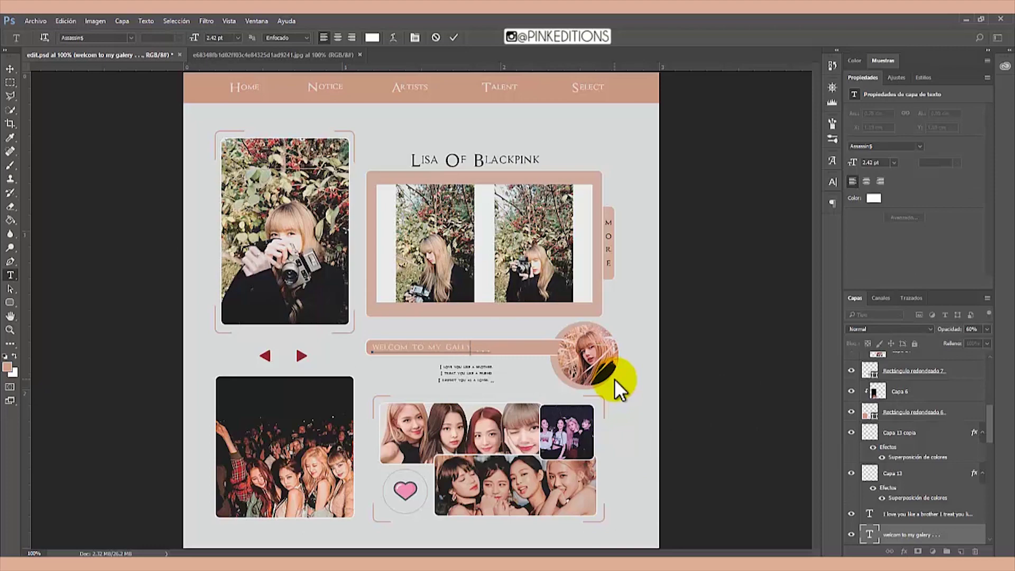
{"action": "left_click", "coordinate": [906, 539]}
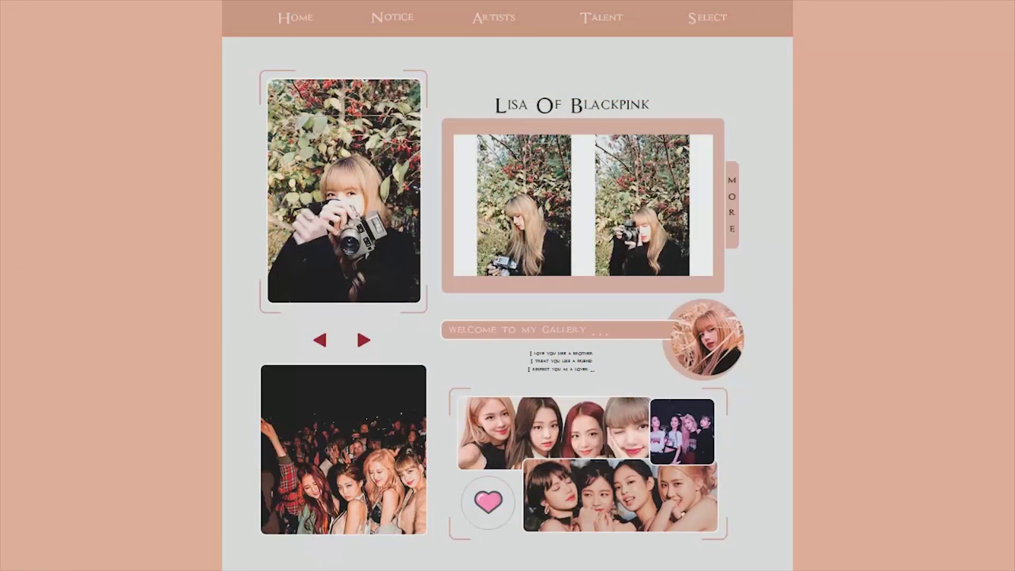